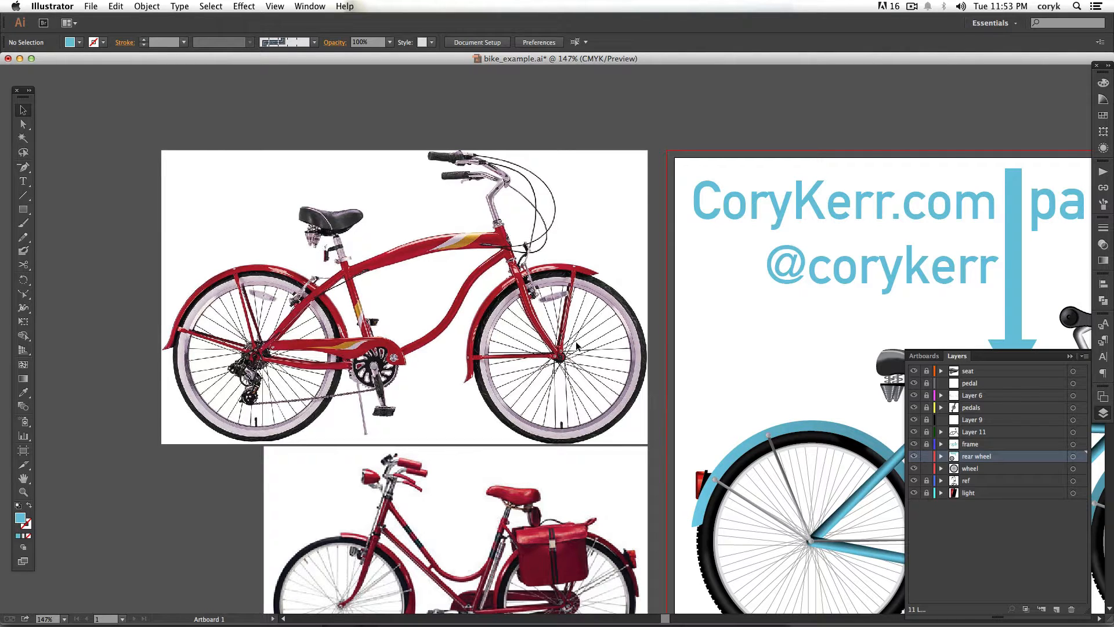
# Look over the three bicycle reference photos beside the artboard, and the finished bike illustration.
pyautogui.scroll(-10, 521, 356)
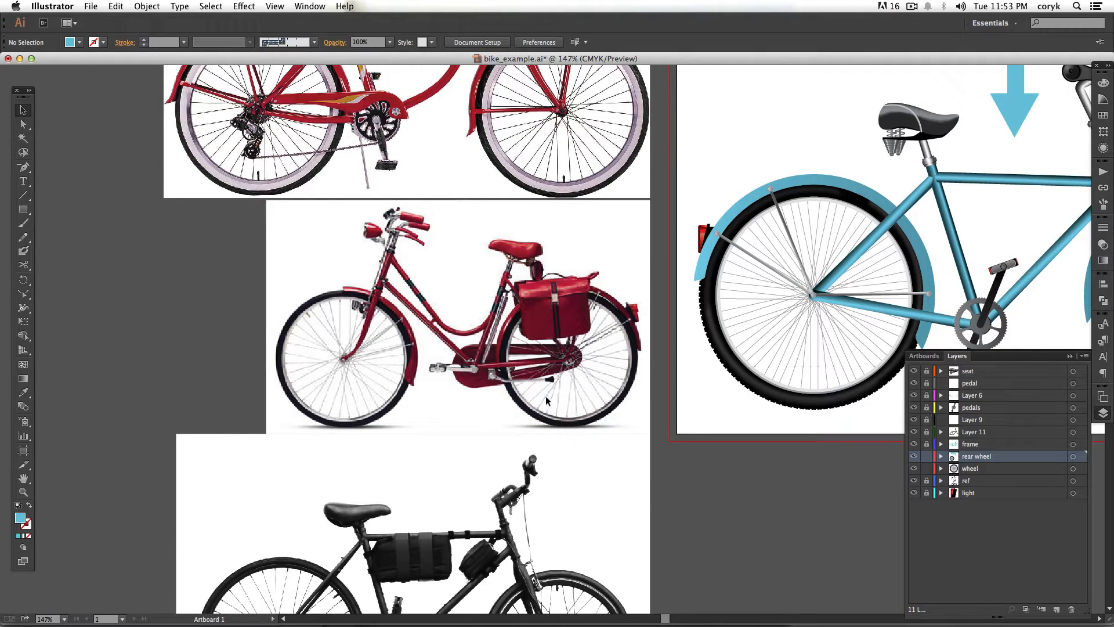
pyautogui.moveTo(570, 418); pyautogui.dragTo(596, 232)
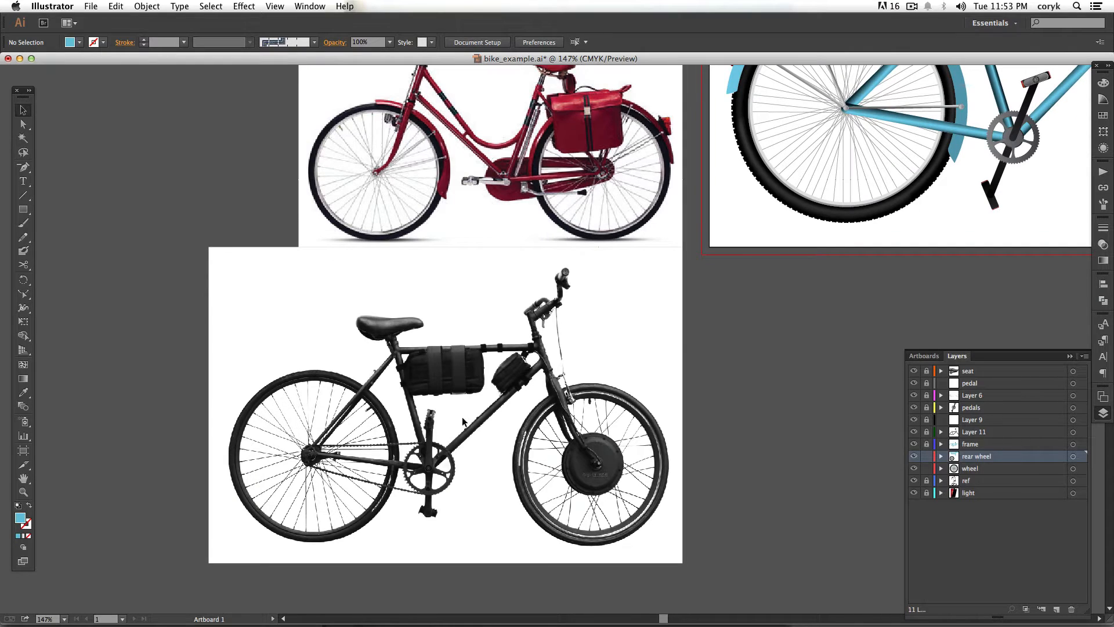
pyautogui.scroll(10, 461, 249)
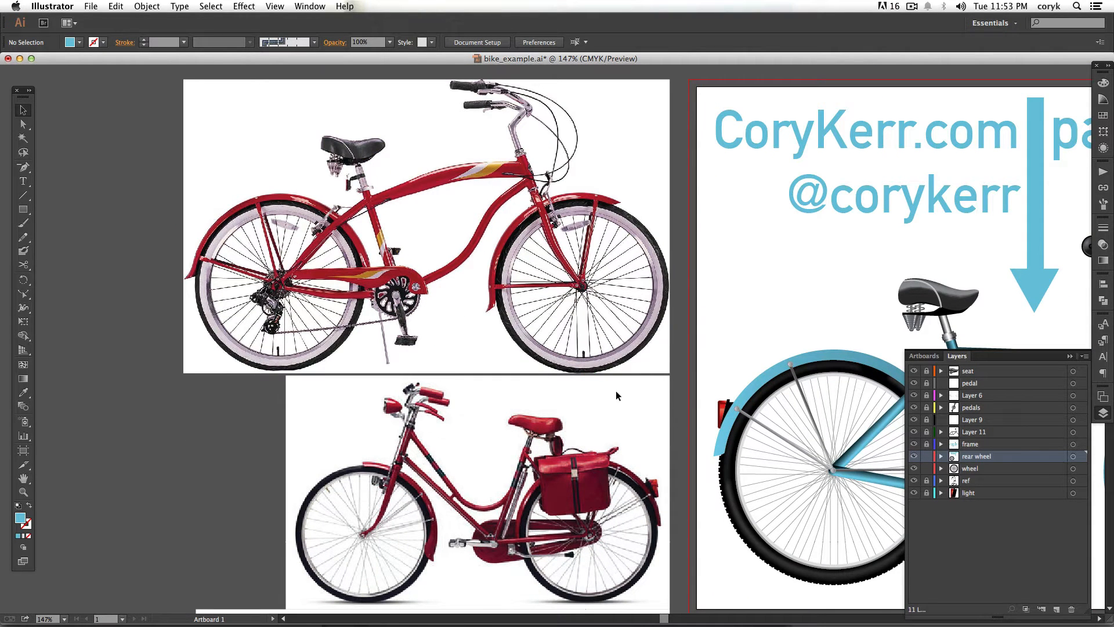
pyautogui.hscroll(15, 616, 395)
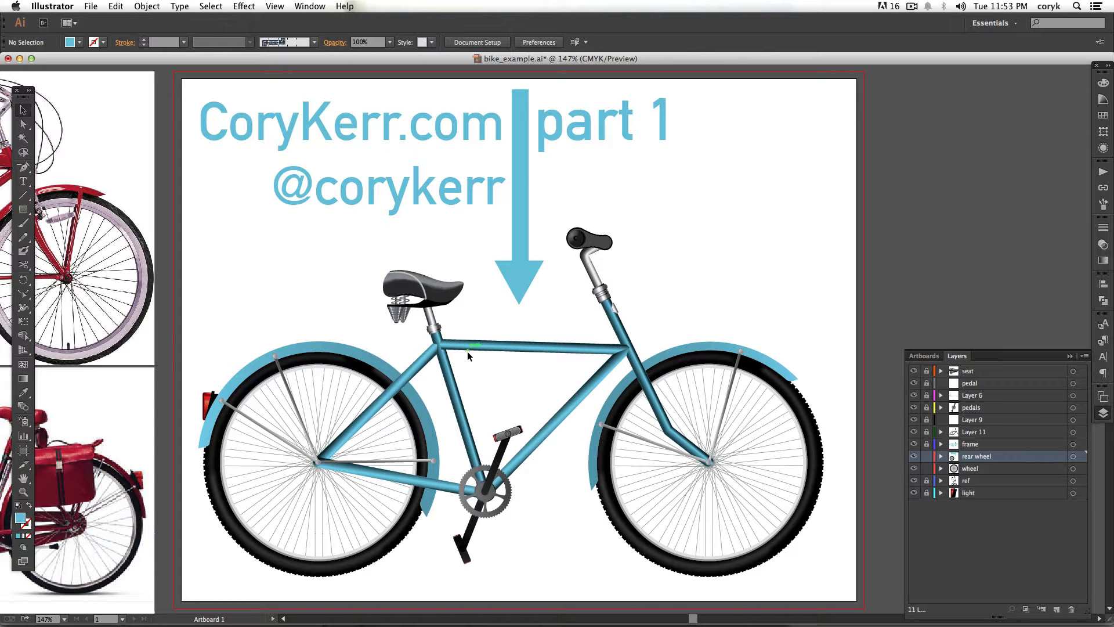
# Examine the finished illustration's rear wheel up close, including its light, fender, tire tread, rim and spokes.
pyautogui.press('z')
pyautogui.moveTo(188, 438); pyautogui.dragTo(264, 366)
pyautogui.moveTo(589, 408); pyautogui.dragTo(468, 216)
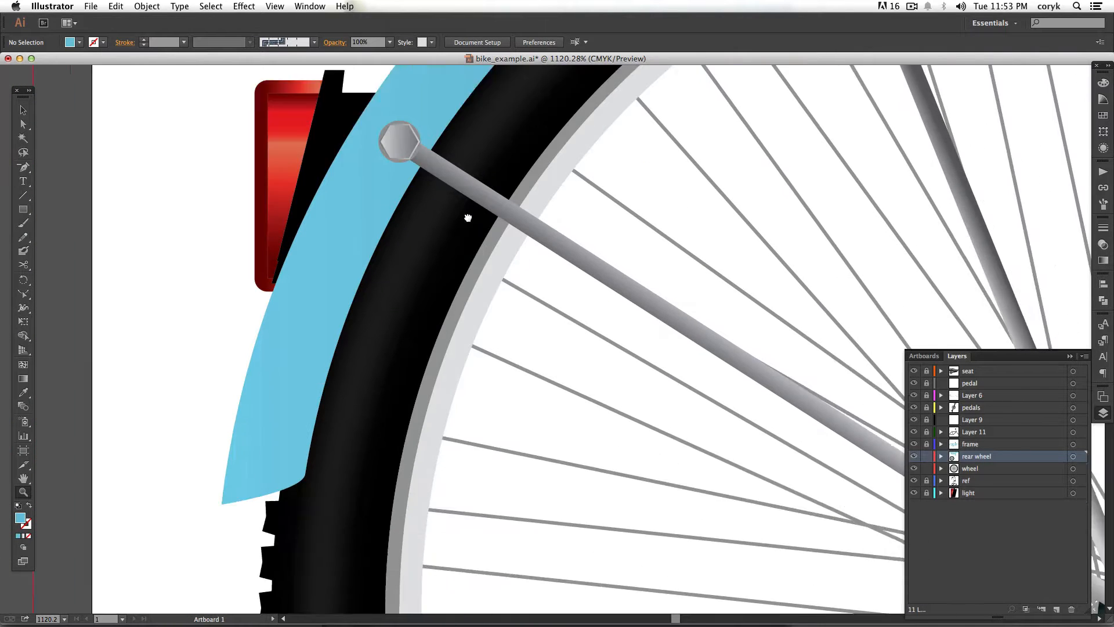
pyautogui.moveTo(622, 373); pyautogui.dragTo(555, 281)
pyautogui.moveTo(577, 500); pyautogui.dragTo(550, 238)
pyautogui.moveTo(642, 461); pyautogui.dragTo(401, 93)
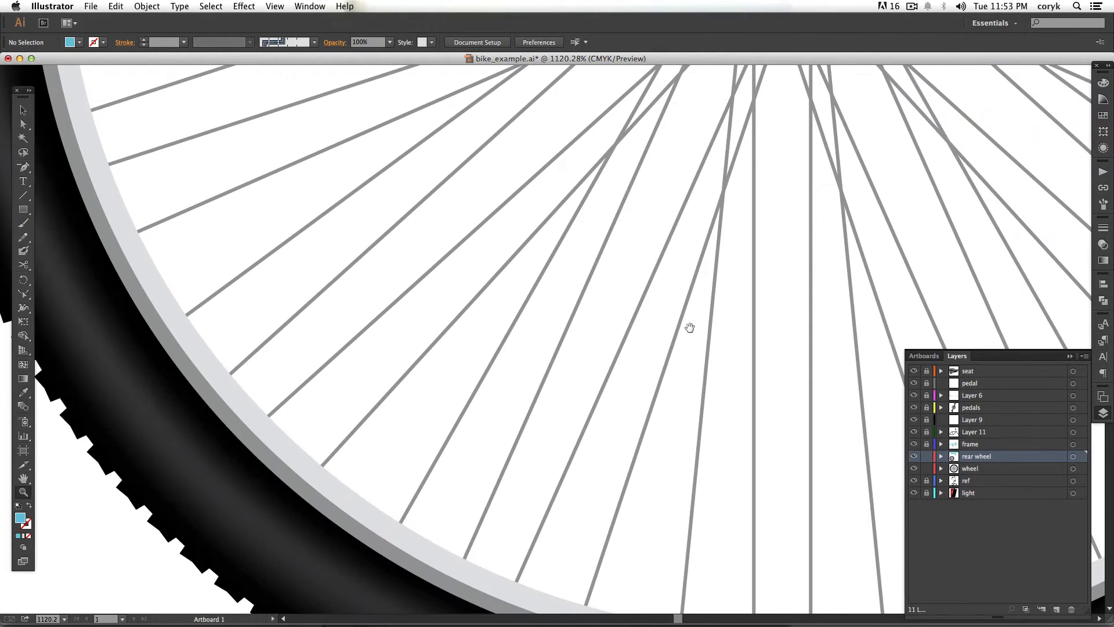
pyautogui.moveTo(688, 325); pyautogui.dragTo(381, 183)
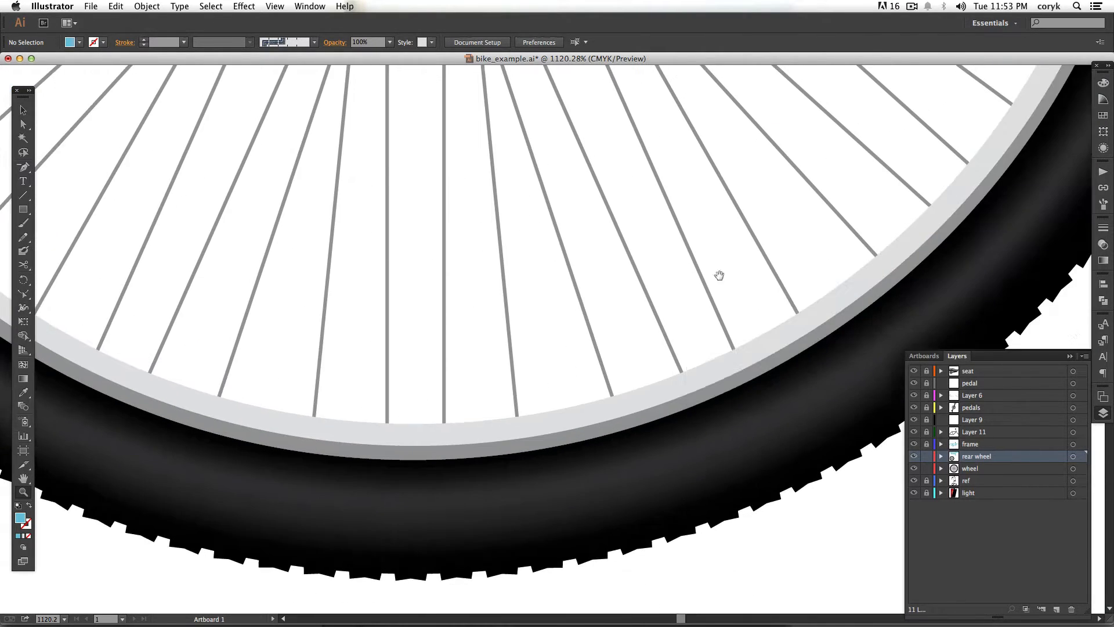
pyautogui.moveTo(719, 276); pyautogui.dragTo(354, 441)
pyautogui.moveTo(497, 301); pyautogui.dragTo(384, 547)
pyautogui.moveTo(627, 116); pyautogui.dragTo(577, 311)
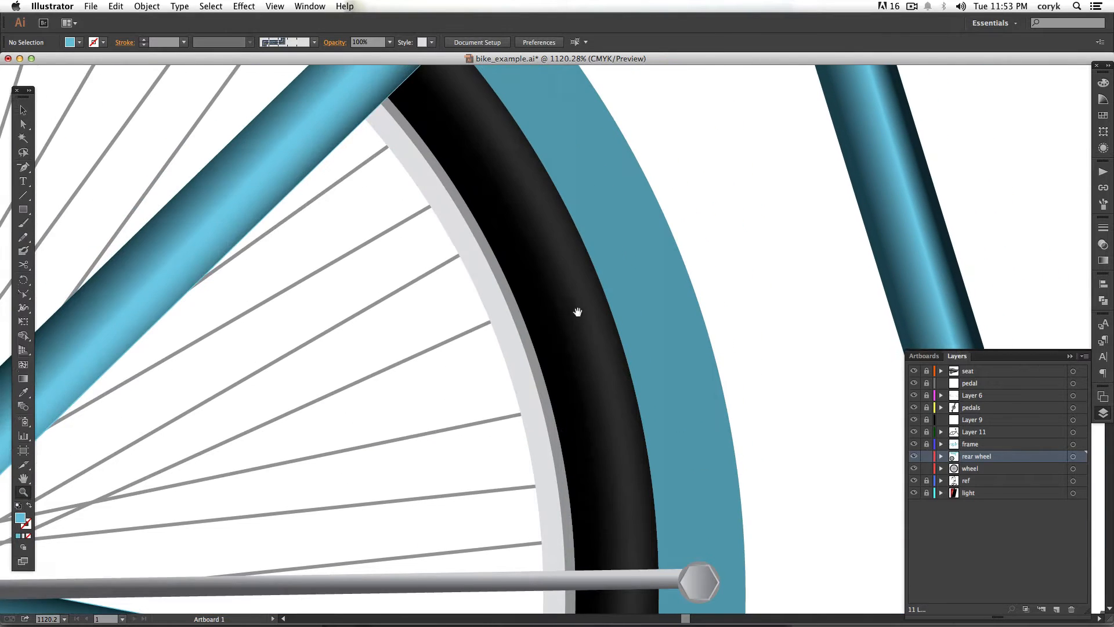
# Examine the finished bike's seat post, frame tubes, handlebar stem, front wheel and pedals.
pyautogui.moveTo(545, 116); pyautogui.dragTo(634, 282)
pyautogui.moveTo(763, 95); pyautogui.dragTo(545, 399)
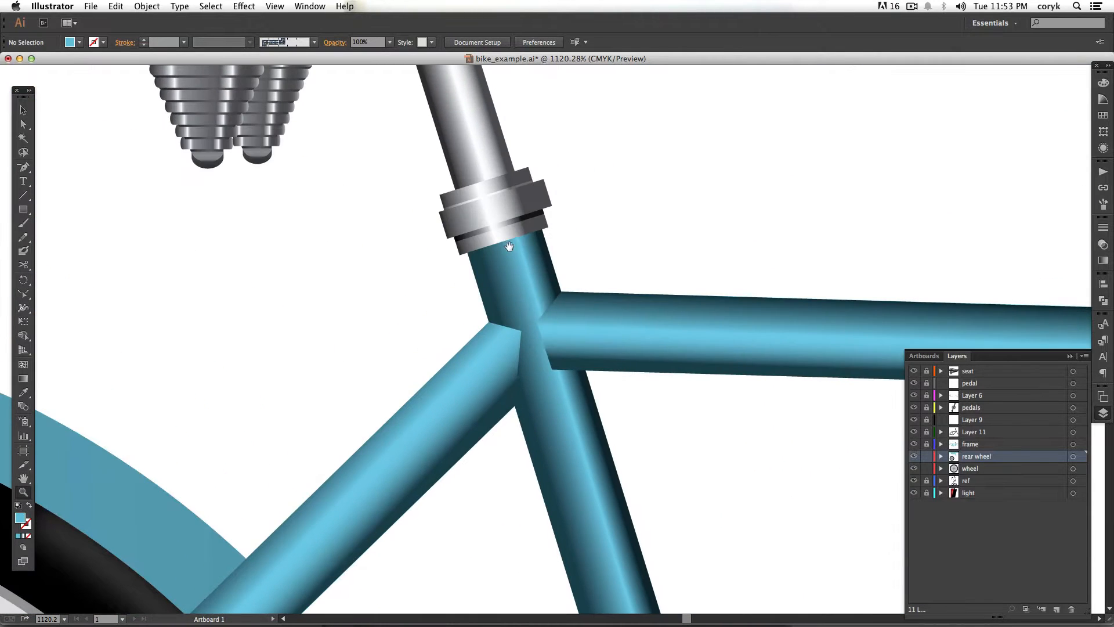
pyautogui.moveTo(435, 76); pyautogui.dragTo(547, 442)
pyautogui.moveTo(689, 459); pyautogui.dragTo(378, 241)
pyautogui.moveTo(721, 397); pyautogui.dragTo(128, 219)
pyautogui.moveTo(733, 281); pyautogui.dragTo(235, 263)
pyautogui.moveTo(672, 253); pyautogui.dragTo(650, 592)
pyautogui.moveTo(580, 215); pyautogui.dragTo(460, 137)
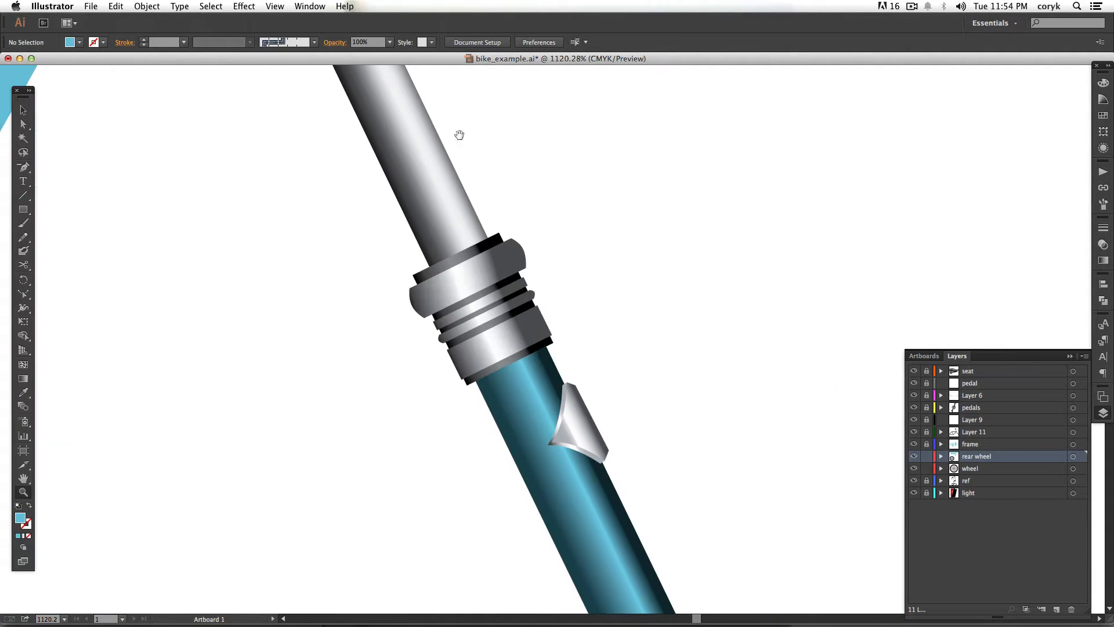
pyautogui.moveTo(653, 478); pyautogui.dragTo(460, 247)
pyautogui.moveTo(655, 446); pyautogui.dragTo(478, 289)
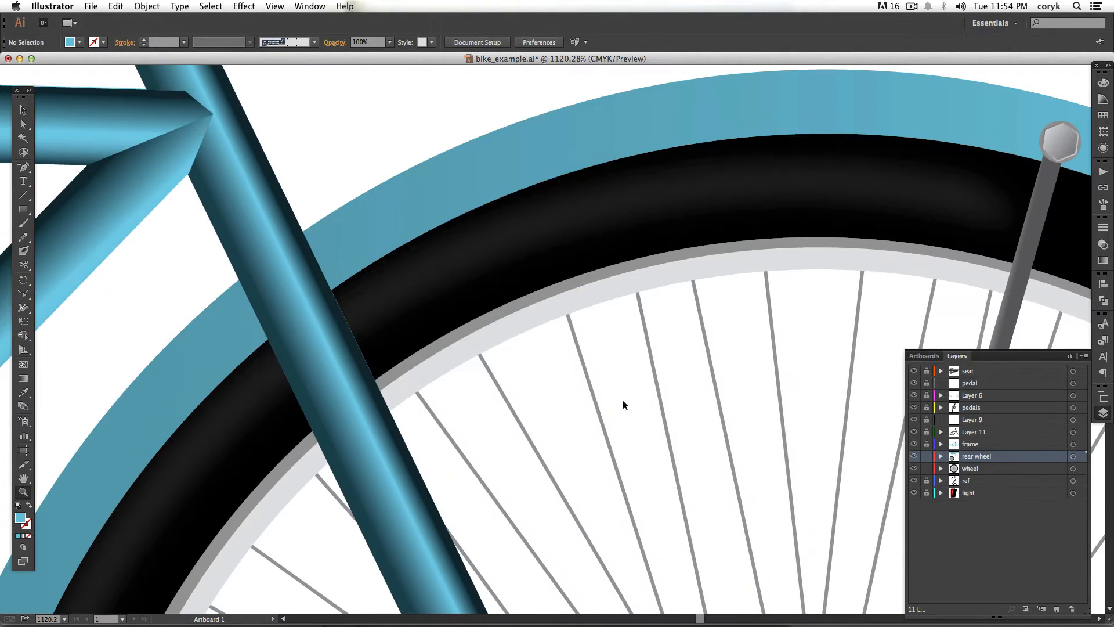
pyautogui.press('super+minus')
pyautogui.press('super+minus')
pyautogui.press('super+minus')
pyautogui.press('super+minus')
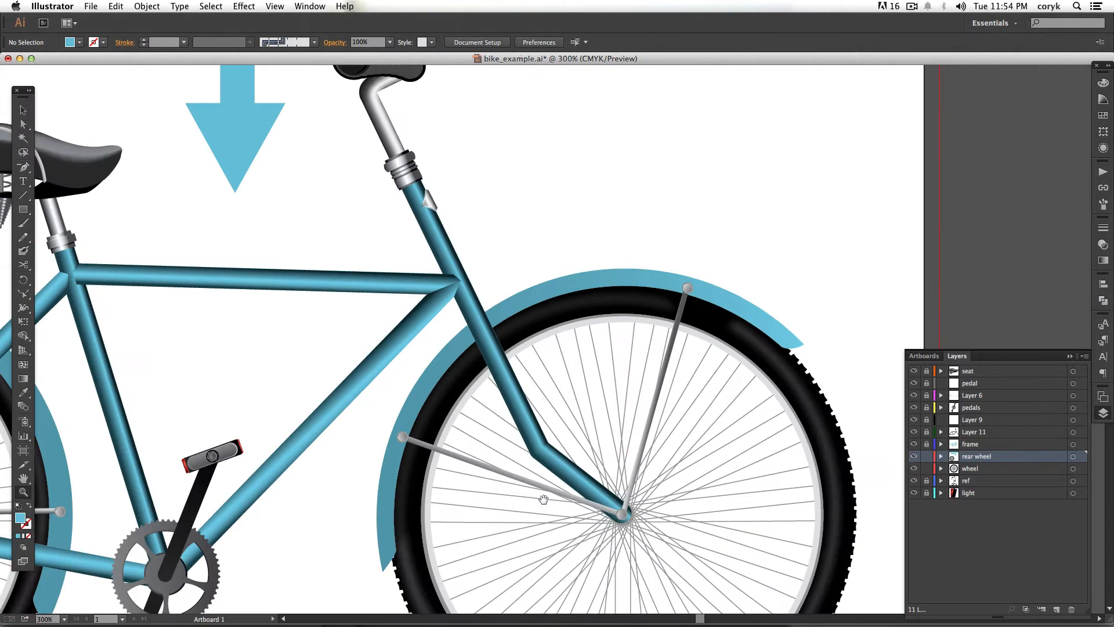
pyautogui.moveTo(484, 507); pyautogui.dragTo(715, 360)
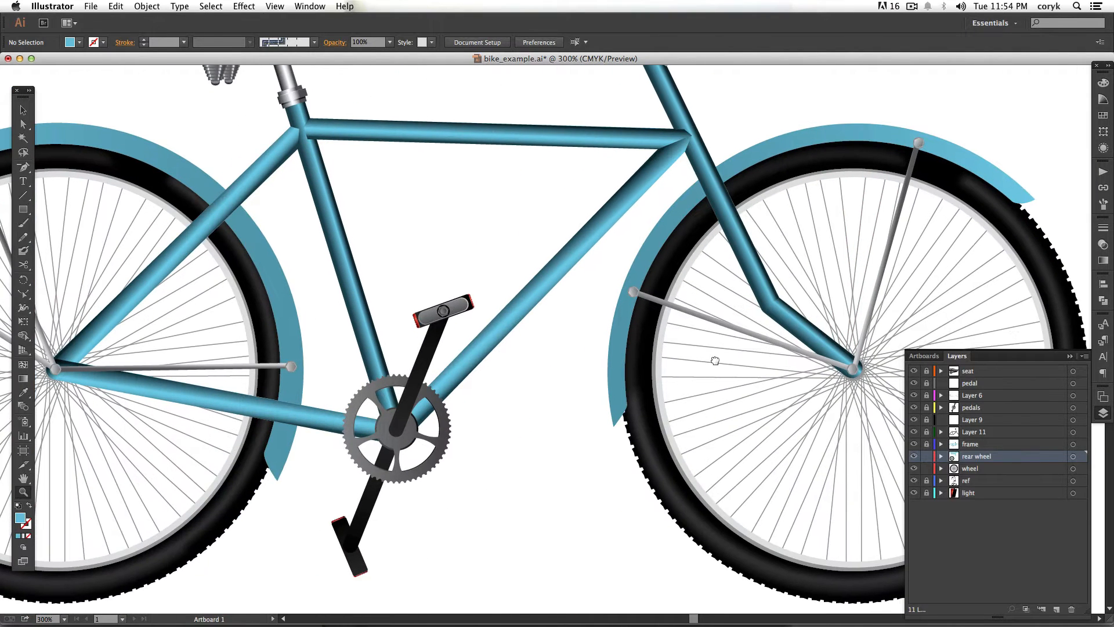
pyautogui.moveTo(597, 393); pyautogui.dragTo(679, 374)
pyautogui.moveTo(484, 326); pyautogui.dragTo(597, 271)
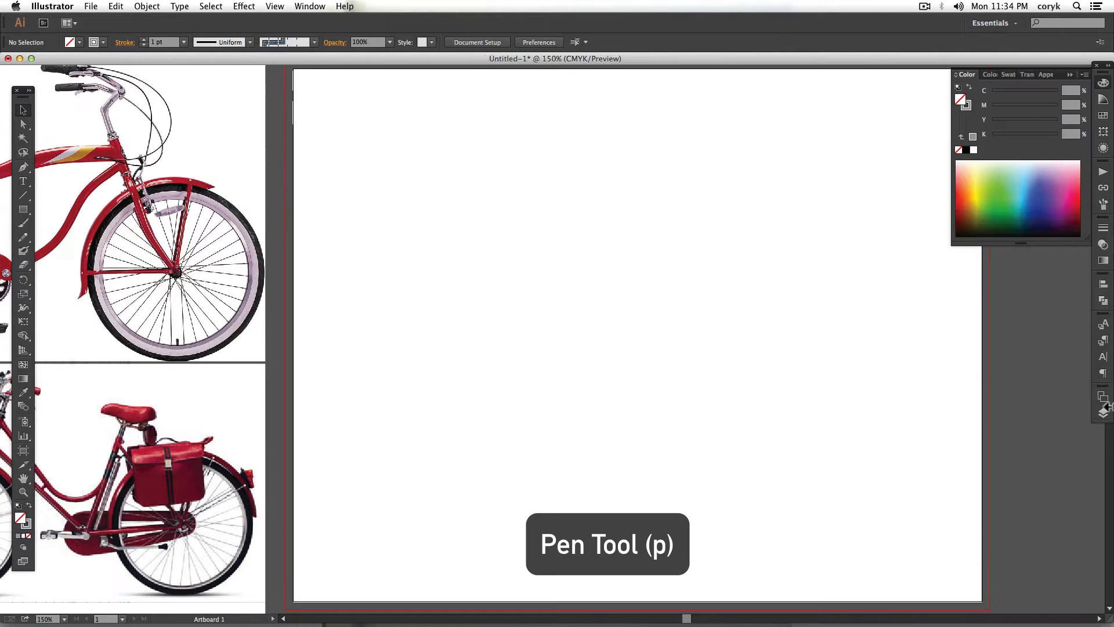
# Rename the unlocked drawing layer as wheel.
pyautogui.click(1103, 412)
pyautogui.doubleClick(969, 371)
pyautogui.write('wheel')
pyautogui.press('Return')
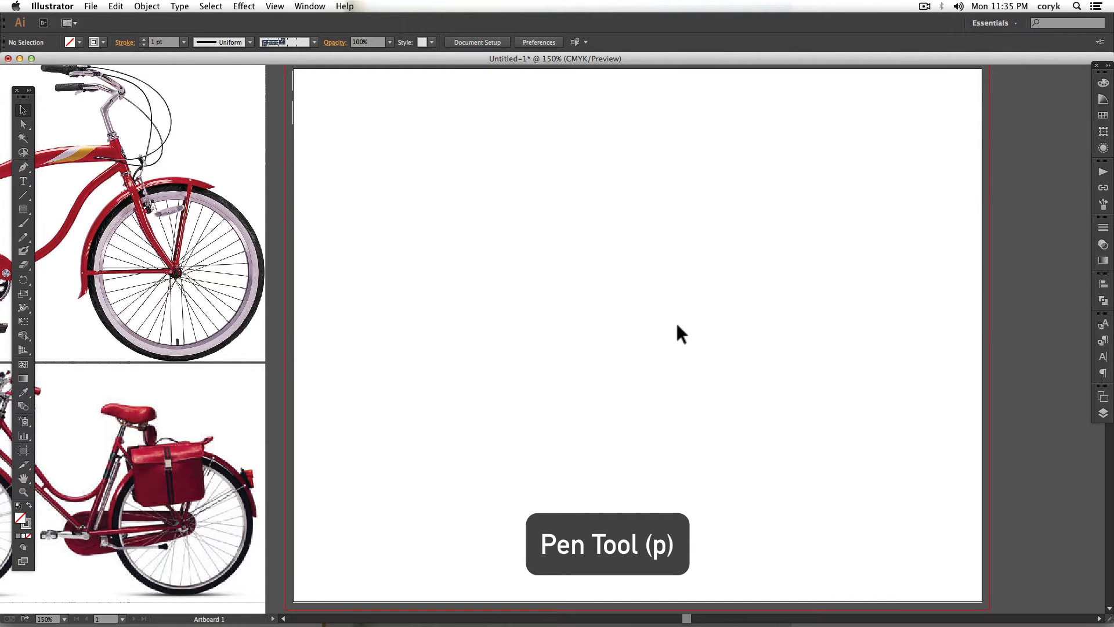
# Draw a narrow two-segment spoke path about 0.33 in wide and 3.39 in tall, meeting at the top near the artboard's center.
pyautogui.press('p')
pyautogui.click(638, 548)
pyautogui.click(637, 335)
pyautogui.click(617, 545)
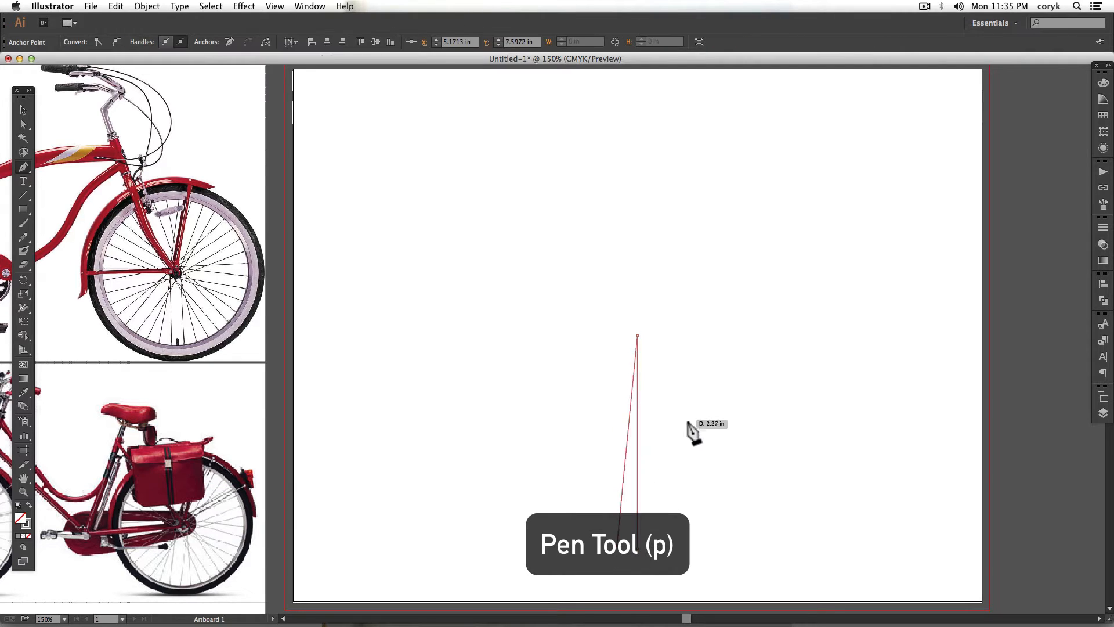
# Make a mirrored copy of the spoke path across a vertical axis just beside it.
pyautogui.press('o')
pyautogui.keyDown('alt'); pyautogui.click(646, 406); pyautogui.keyUp('alt')
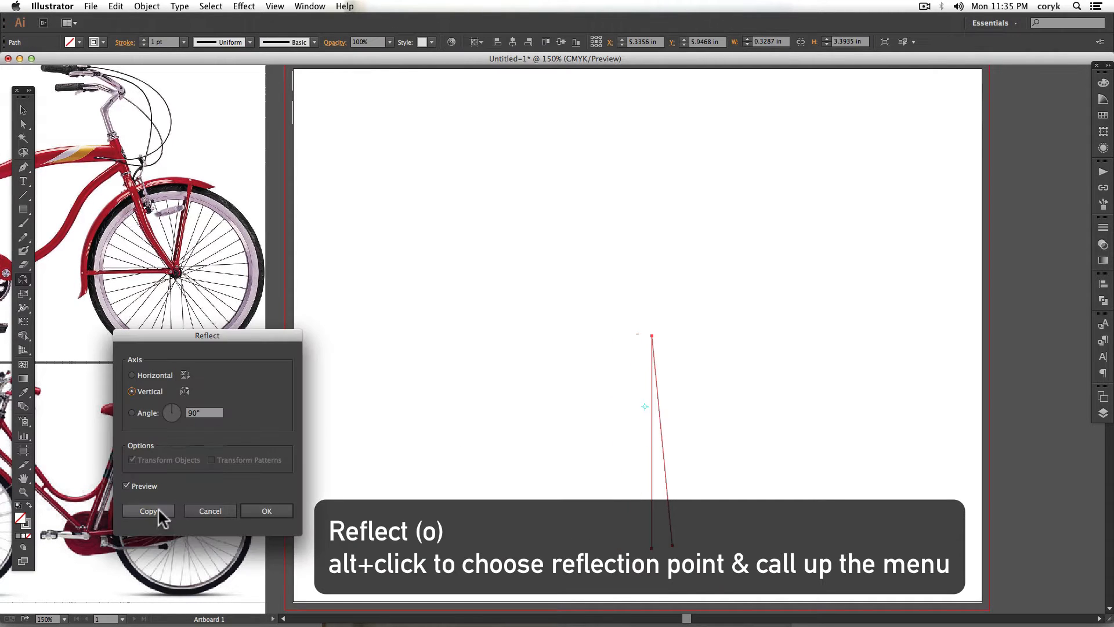
pyautogui.click(152, 515)
# Make a copy of both spoke paths rotated around the hub center by an equal division of 360 degrees.
pyautogui.press('r')
pyautogui.keyDown('alt'); pyautogui.click(645, 345); pyautogui.keyUp('alt')
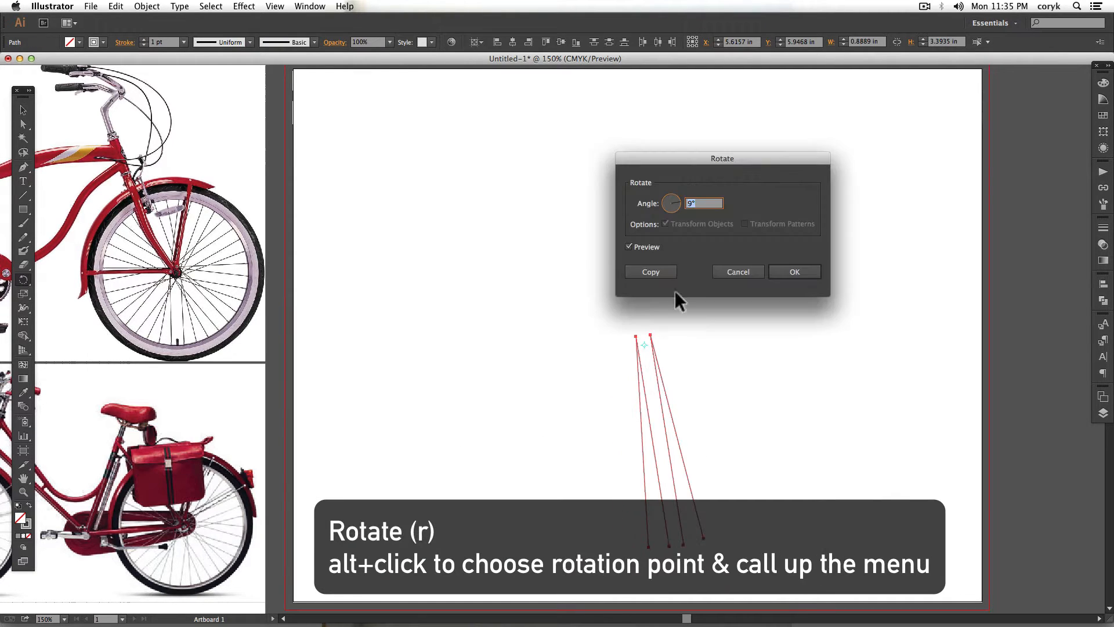
pyautogui.write('360/40')
pyautogui.hotkey('alt', 'Return')
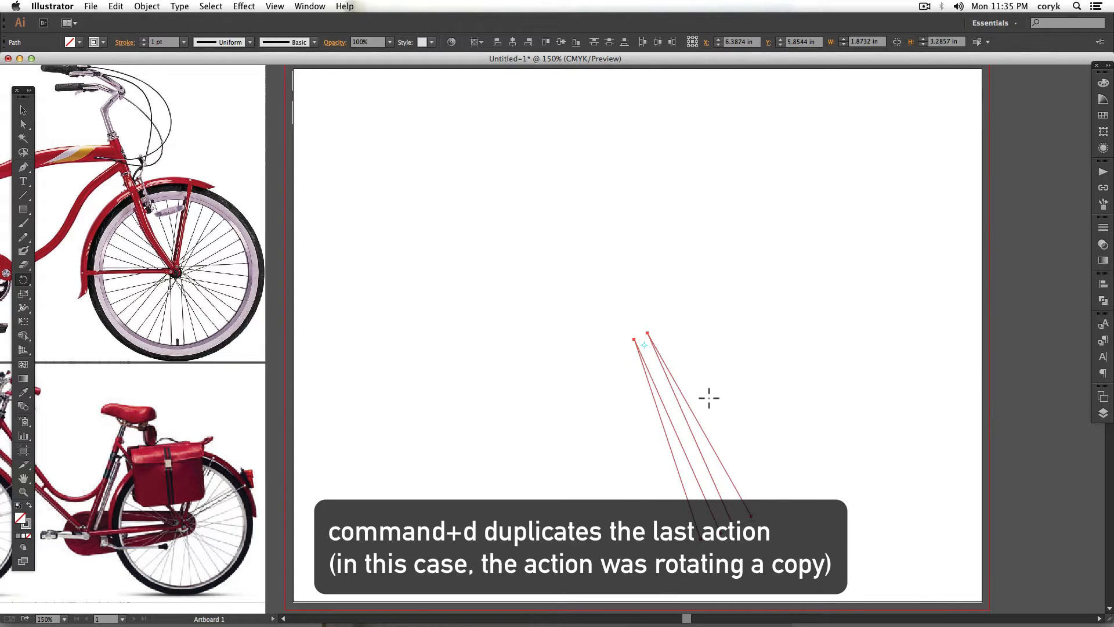
pyautogui.press('super+d')
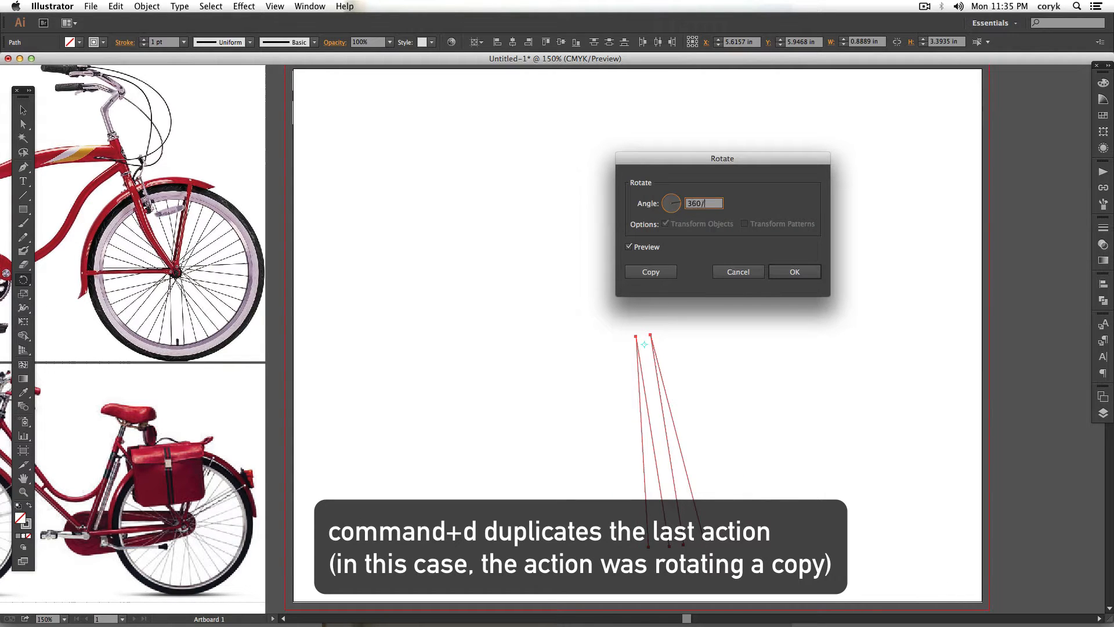
pyautogui.write('40')
pyautogui.click(650, 272)
# Repeat the rotated copy until the spokes complete a full circle around the hub.
pyautogui.press('super+d')
pyautogui.press('super+d')
pyautogui.press('super+d')
pyautogui.press('super+d')
pyautogui.press('super+d')
pyautogui.press('super+d')
pyautogui.press('super+d')
pyautogui.press('super+d')
pyautogui.press('super+d')
pyautogui.press('super+d')
pyautogui.press('super+d')
pyautogui.press('super+d')
pyautogui.press('super+d')
pyautogui.press('super+d')
pyautogui.press('super+d')
pyautogui.press('super+d')
pyautogui.press('super+d')
pyautogui.press('super+d')
pyautogui.press('super+d')
pyautogui.press('super+d')
# Group all the spoke paths and name the group spokes.
pyautogui.press('super+a')
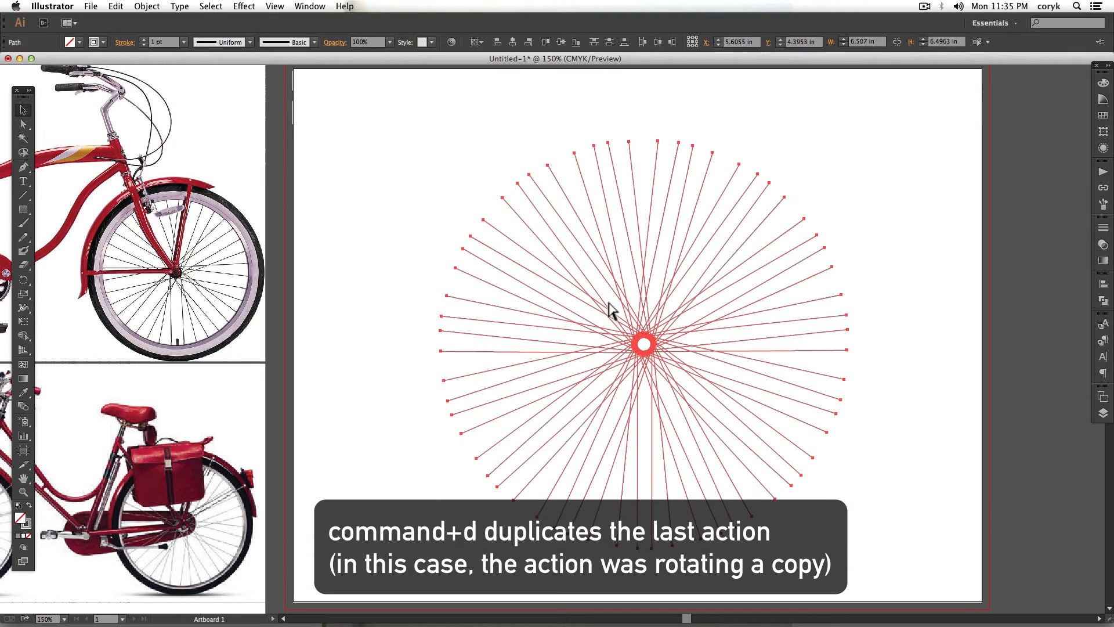
pyautogui.press('super+g')
pyautogui.click(1102, 412)
pyautogui.doubleClick(986, 383)
pyautogui.press('Return')
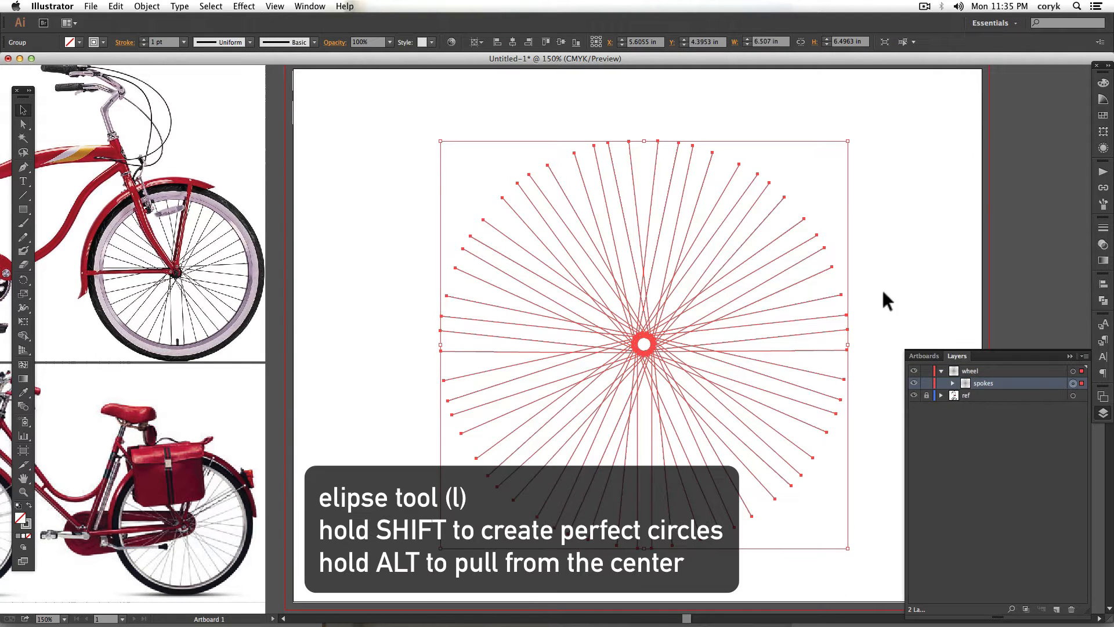
# Draw a perfect circle about 6.12 in across from the hub center, slightly inside the spokes' outer ends.
pyautogui.click(882, 287)
pyautogui.press('l')
pyautogui.moveTo(645, 344); pyautogui.dragTo(836, 536)
# Center the circle and the spokes group on the artboard both horizontally and vertically.
pyautogui.press('v')
pyautogui.press('super+a')
pyautogui.click(1102, 284)
pyautogui.click(983, 302)
pyautogui.click(1059, 303)
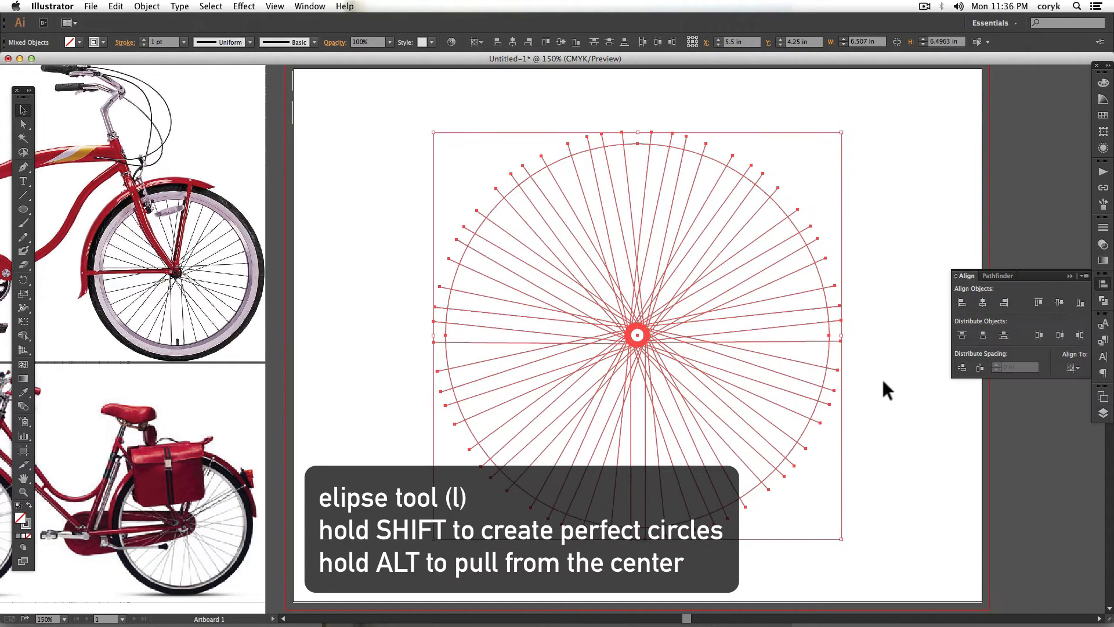
# Enlarge a copy of the circle from its center to about 7.05 in across for the tire's outer edge.
pyautogui.click(883, 385)
pyautogui.click(827, 365)
pyautogui.click(1102, 413)
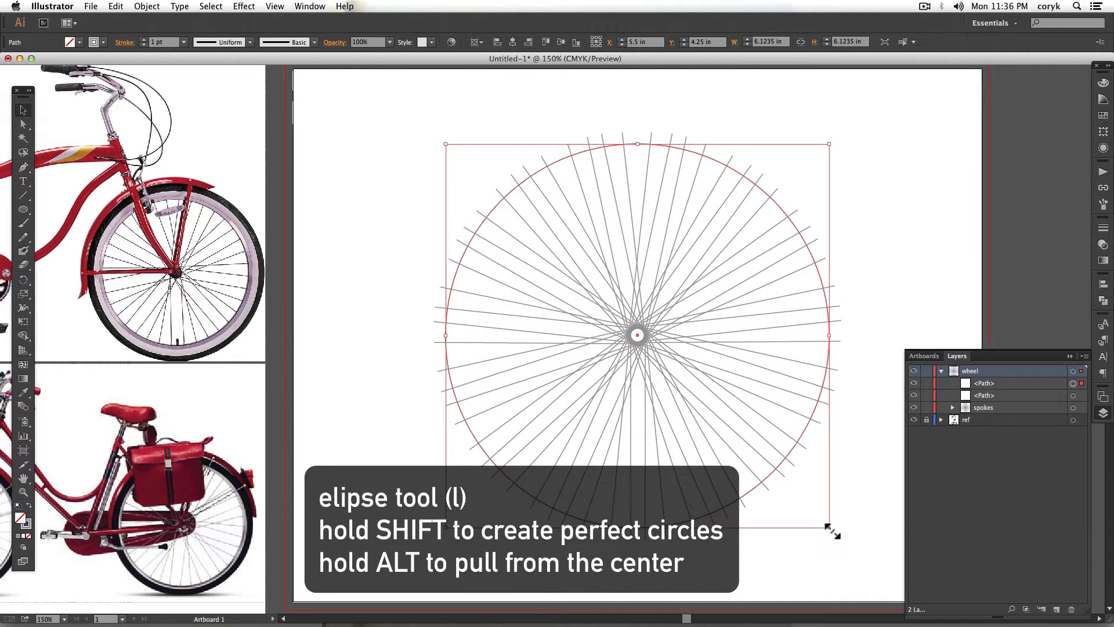
pyautogui.moveTo(832, 531); pyautogui.dragTo(858, 557)
# Try to form the tire ring by turning both circles' strokes into fills and subtracting the inner one.
pyautogui.keyDown('shift'); pyautogui.click(796, 455); pyautogui.keyUp('shift')
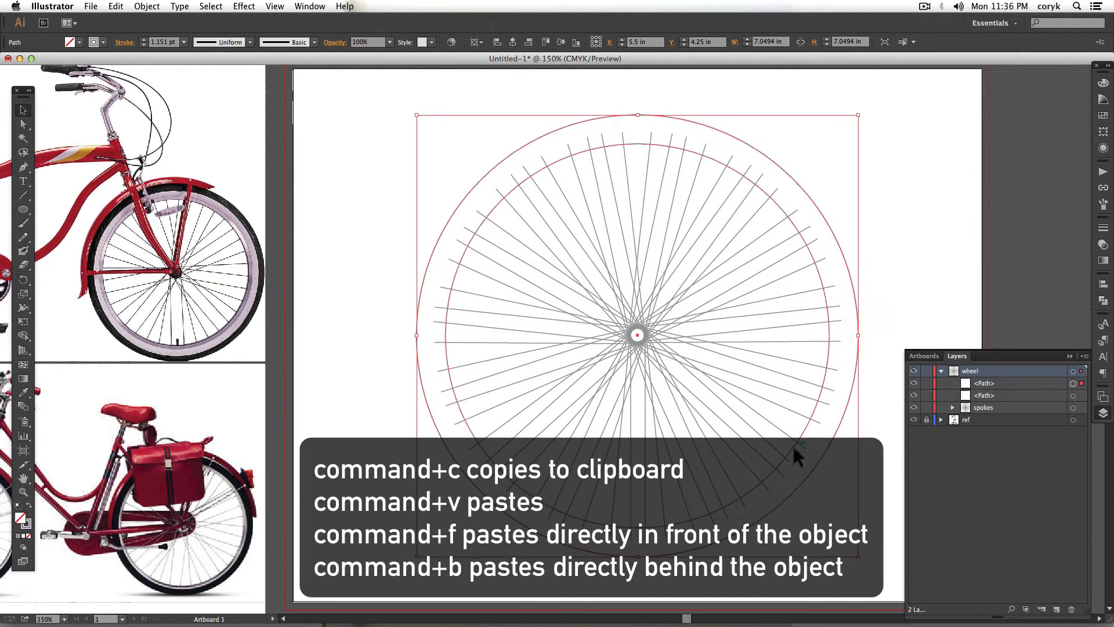
pyautogui.hotkey('shift', 'x')
pyautogui.press('super+8')
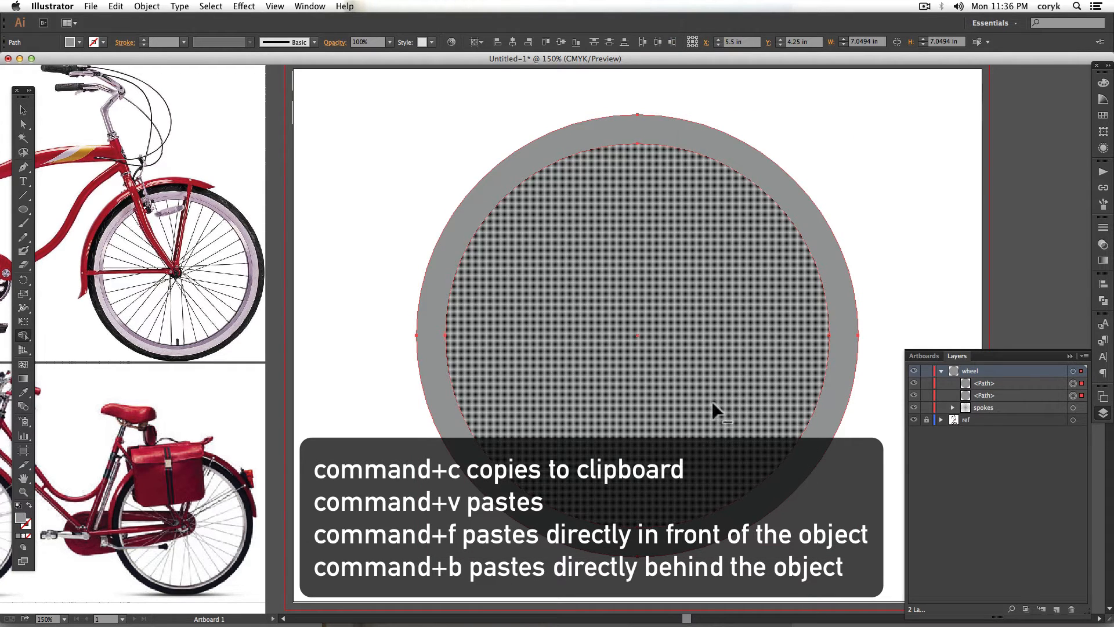
pyautogui.click(808, 490)
pyautogui.press('super+z')
pyautogui.press('super+z')
# Duplicate the inner circle in place, directly in front of the original.
pyautogui.click(790, 511)
pyautogui.click(769, 476)
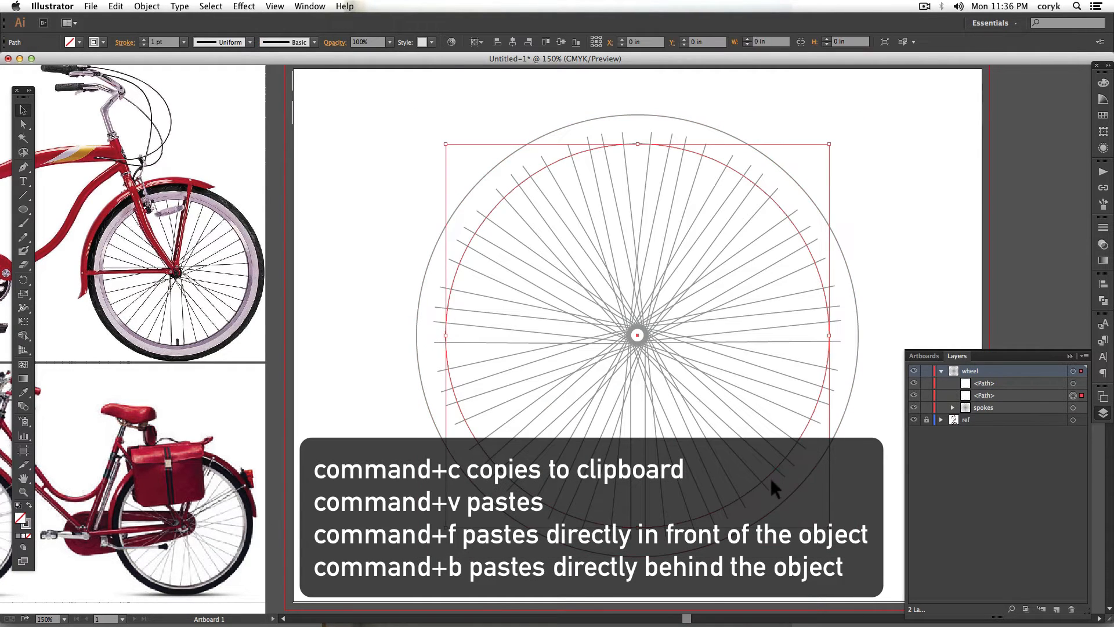
pyautogui.press('super+c')
pyautogui.press('super+f')
# Combine the outer circle with one inner circle into a filled black ring named tire, leaving its center open.
pyautogui.click(870, 444)
pyautogui.click(1073, 396)
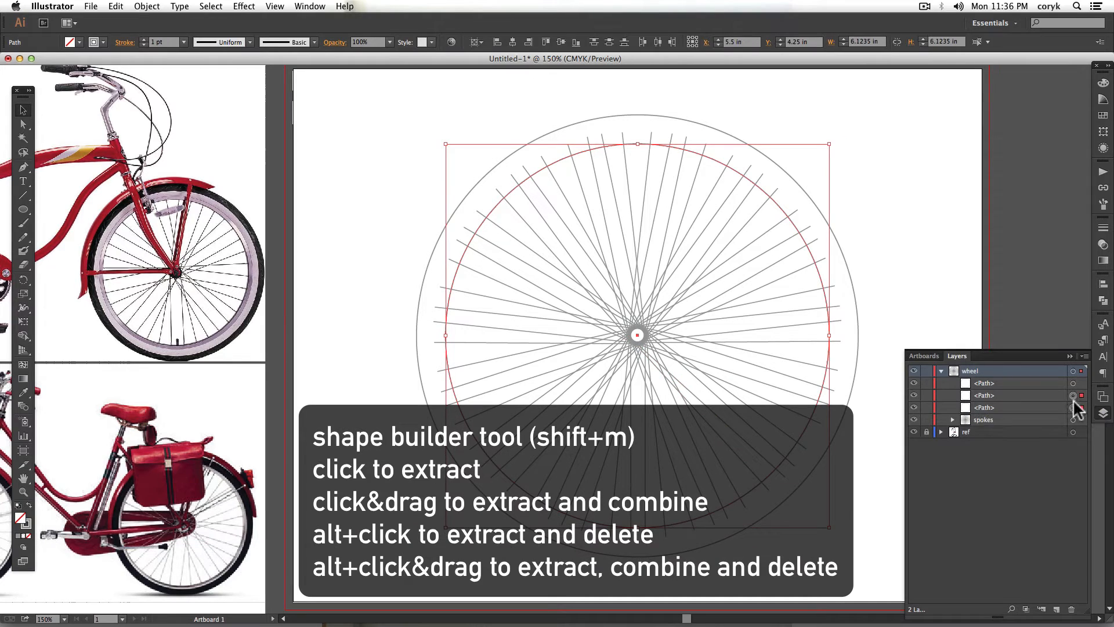
pyautogui.keyDown('shift'); pyautogui.click(1073, 384); pyautogui.keyUp('shift')
pyautogui.hotkey('shift', 'x')
pyautogui.press('super+8')
pyautogui.hotkey('shift', 'm')
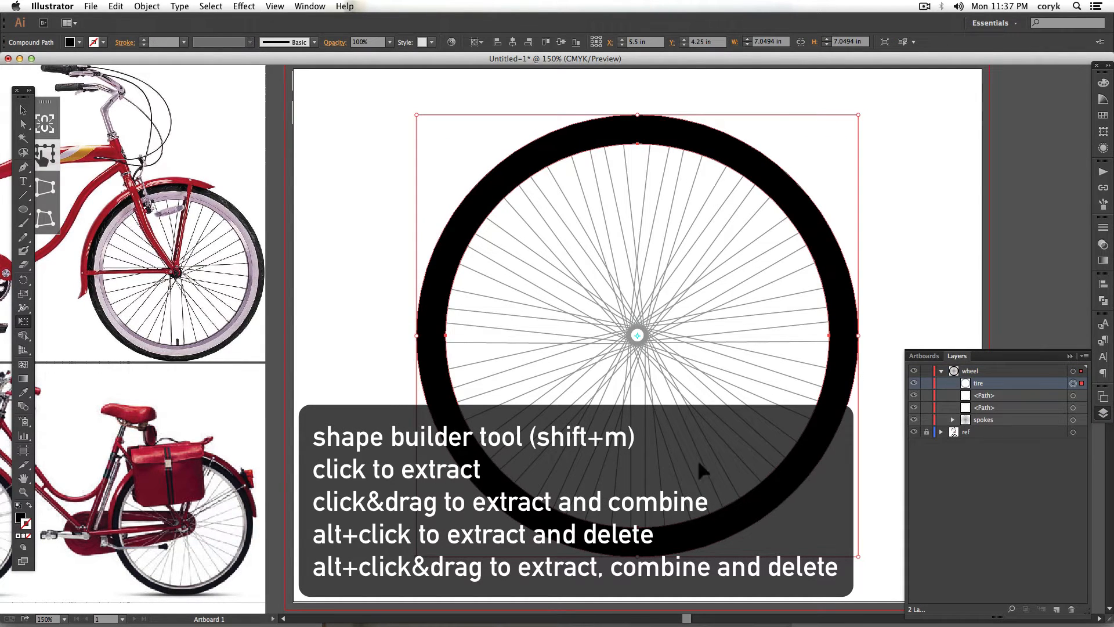
# Add slightly smaller concentric copies of the remaining inner circle just inside the tire for the rim.
pyautogui.moveTo(825, 524); pyautogui.dragTo(817, 520)
pyautogui.press('super+c')
pyautogui.press('super+f')
# Combine the two outermost rim circles into a thin gray-filled compound ring against the tire's inner edge.
pyautogui.click(1073, 407)
pyautogui.keyDown('shift'); pyautogui.click(1073, 420); pyautogui.keyUp('shift')
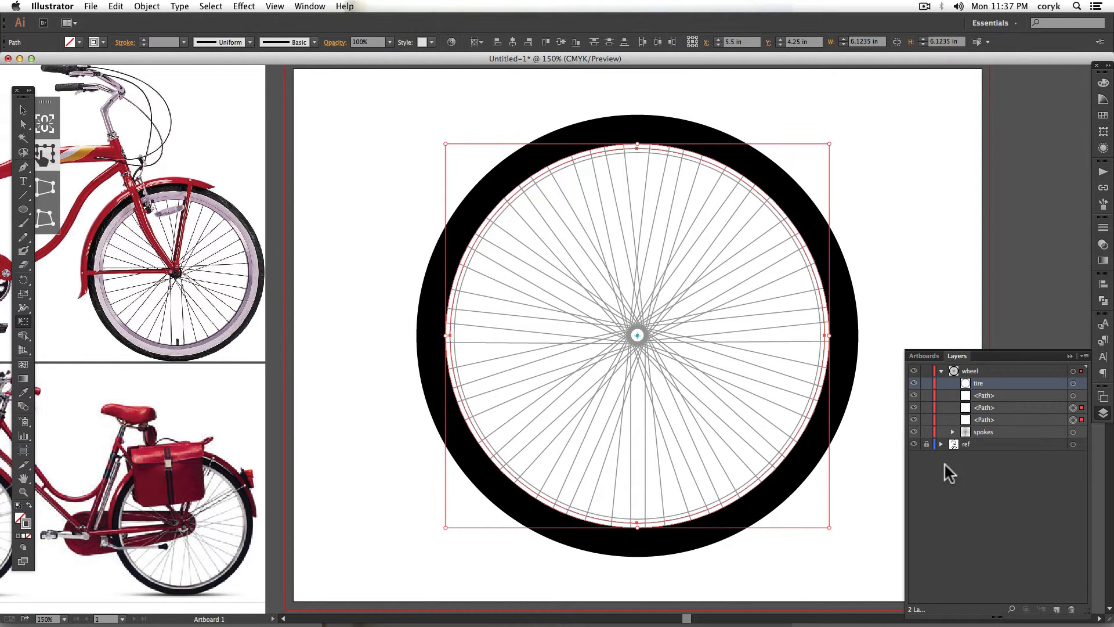
pyautogui.press('super+8')
pyautogui.press('v')
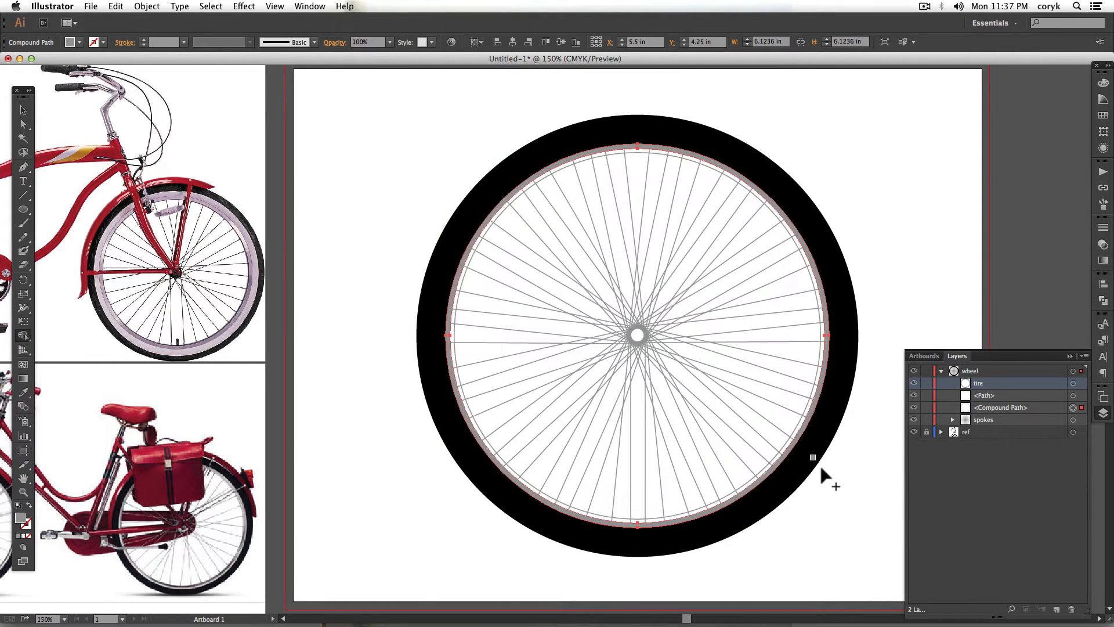
# Duplicate the innermost rim circle in place and enlarge the copy from its center to about 6.02 in across.
pyautogui.click(827, 481)
pyautogui.click(785, 448)
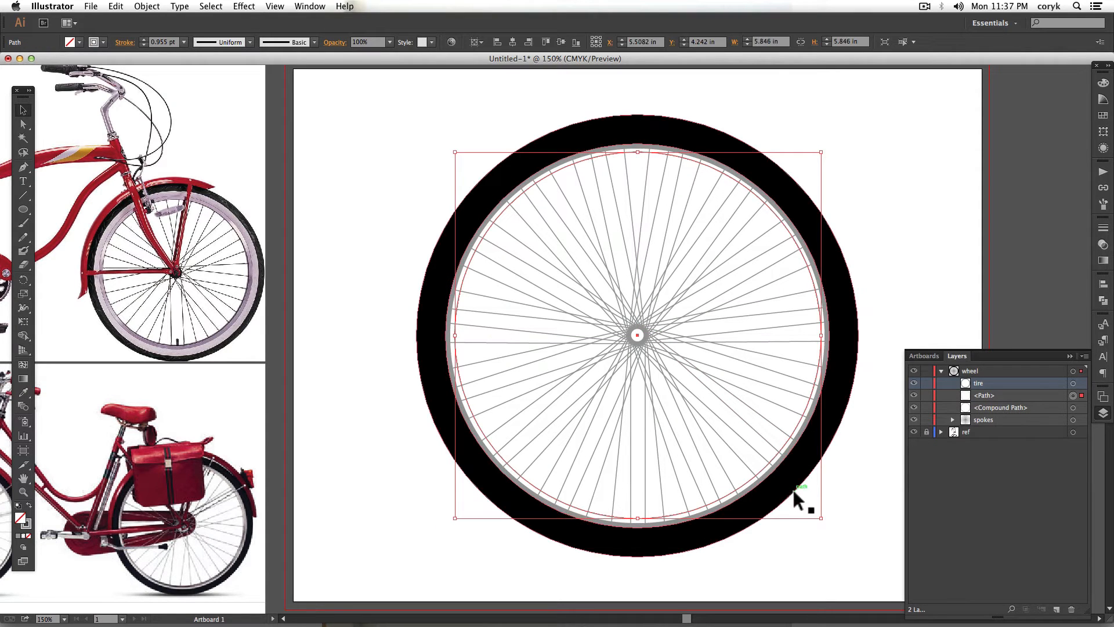
pyautogui.press('super+c')
pyautogui.press('super+f')
pyautogui.moveTo(823, 517); pyautogui.dragTo(827, 522)
# Combine the last two rim circles into a second gray-filled compound ring inside the first.
pyautogui.keyDown('shift'); pyautogui.click(796, 441); pyautogui.keyUp('shift')
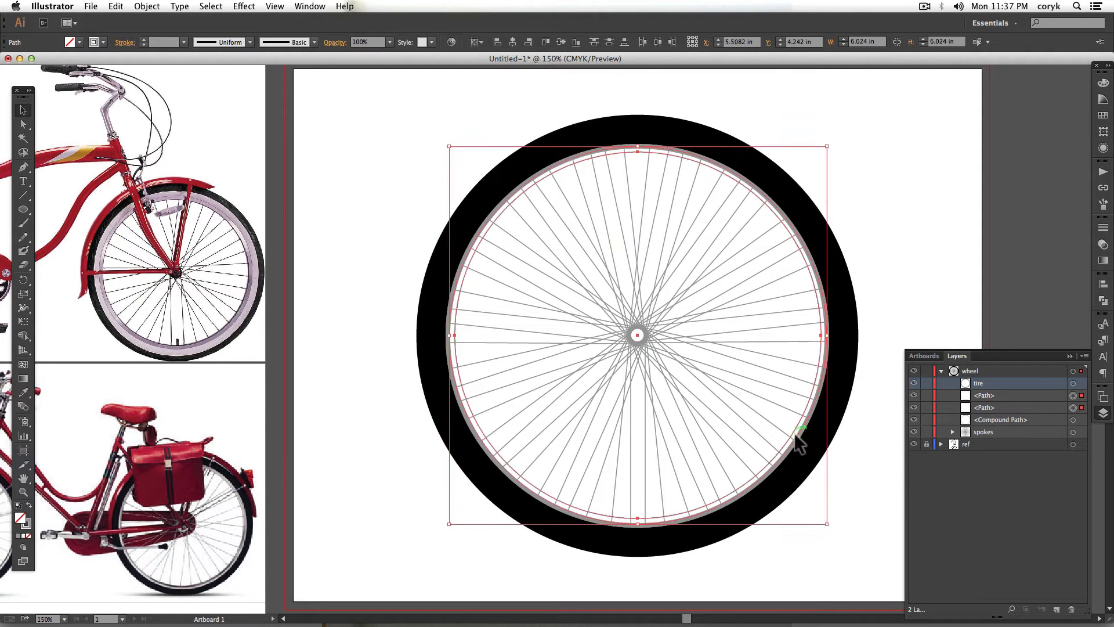
pyautogui.hotkey('shift', 'x')
pyautogui.press('super+8')
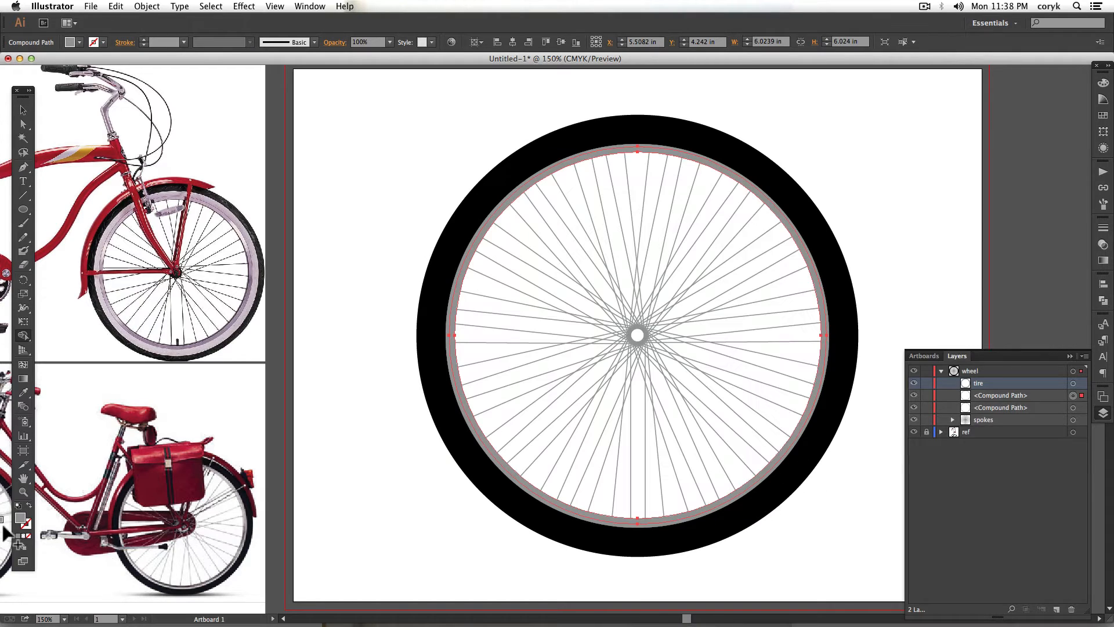
# Change the inner rim ring's fill to a near-white color.
pyautogui.doubleClick(20, 517)
pyautogui.click(757, 258)
pyautogui.click(1016, 256)
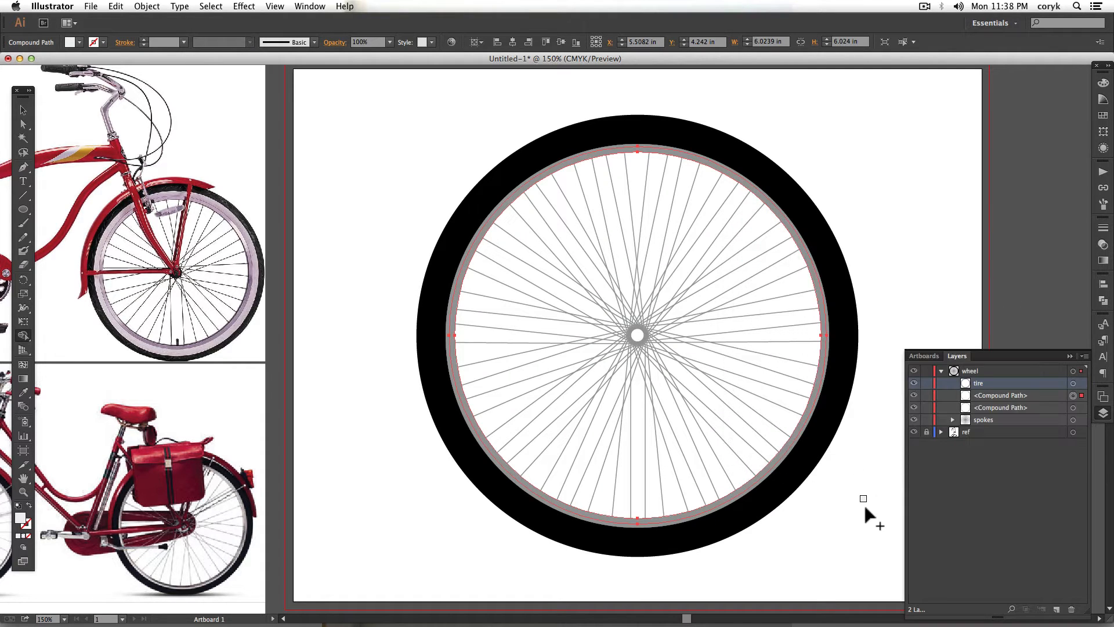
# Change the inner rim ring's fill to light gray.
pyautogui.press('v')
pyautogui.click(848, 516)
pyautogui.click(783, 453)
pyautogui.doubleClick(20, 517)
pyautogui.click(757, 259)
pyautogui.click(1033, 256)
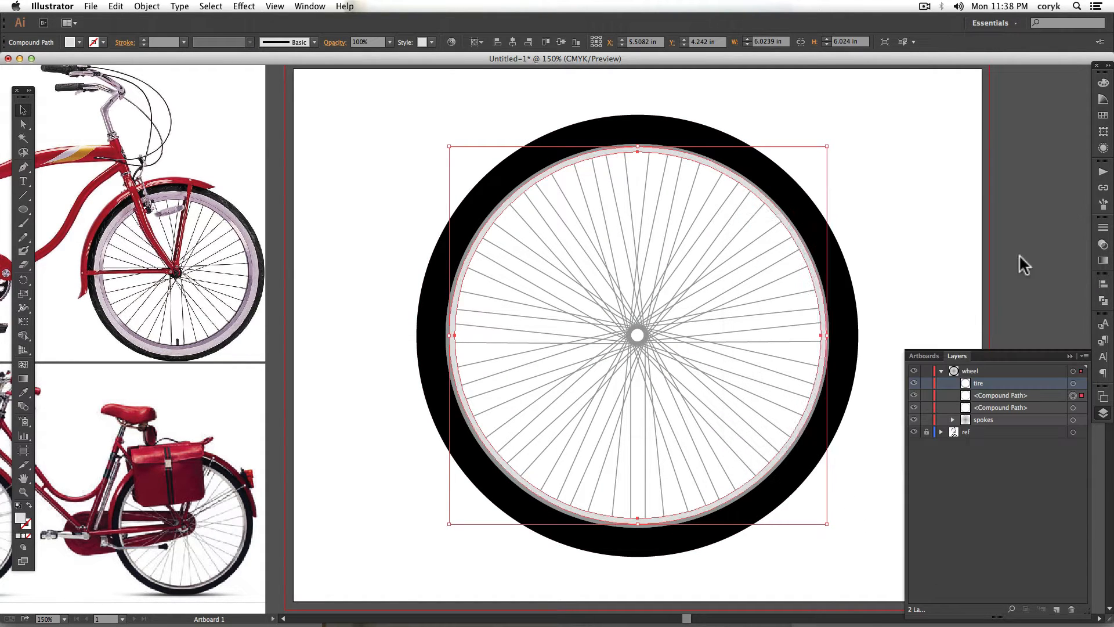
# Draw a small black tread block about 0.17 in wide across the tire's top edge and taper its outer corners inward.
pyautogui.click(639, 125)
pyautogui.press('m')
pyautogui.moveTo(632, 119); pyautogui.dragTo(669, 132)
pyautogui.press('z')
pyautogui.press('a')
pyautogui.moveTo(573, 219); pyautogui.dragTo(554, 219)
pyautogui.moveTo(388, 219); pyautogui.dragTo(418, 220)
# Add an anchor point midway along the tread block's outer edge and pull it slightly down to form a notch.
pyautogui.press('p')
pyautogui.click(485, 219)
pyautogui.press('a')
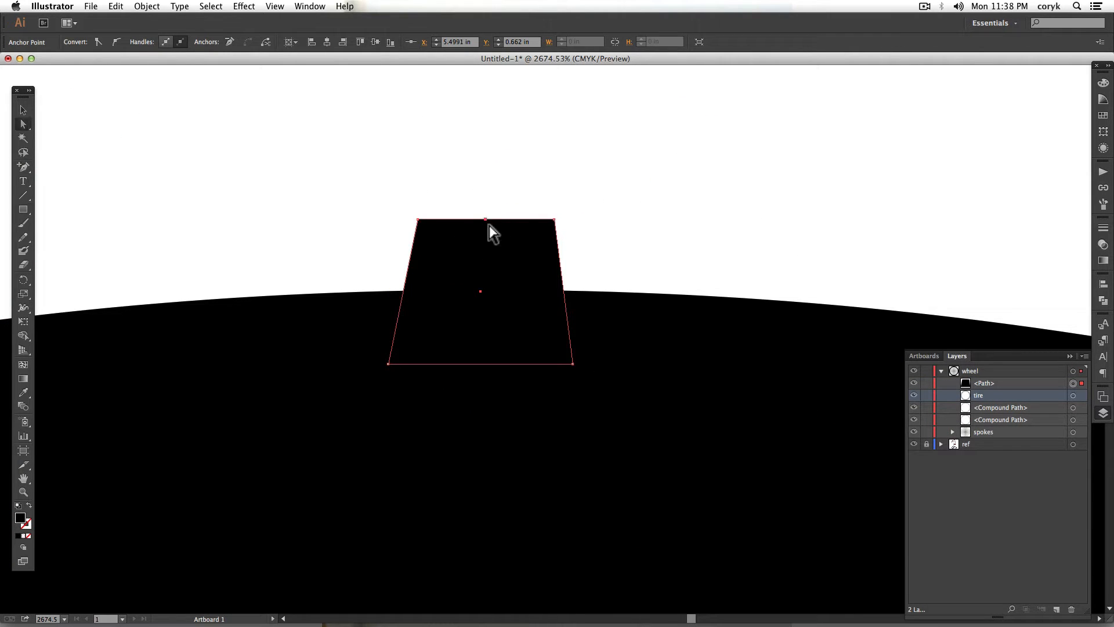
pyautogui.moveTo(486, 220); pyautogui.dragTo(486, 231)
pyautogui.press('v')
# Create a copy of the tread block rotated 3° around the wheel's hub center.
pyautogui.press('super+0')
pyautogui.press('r')
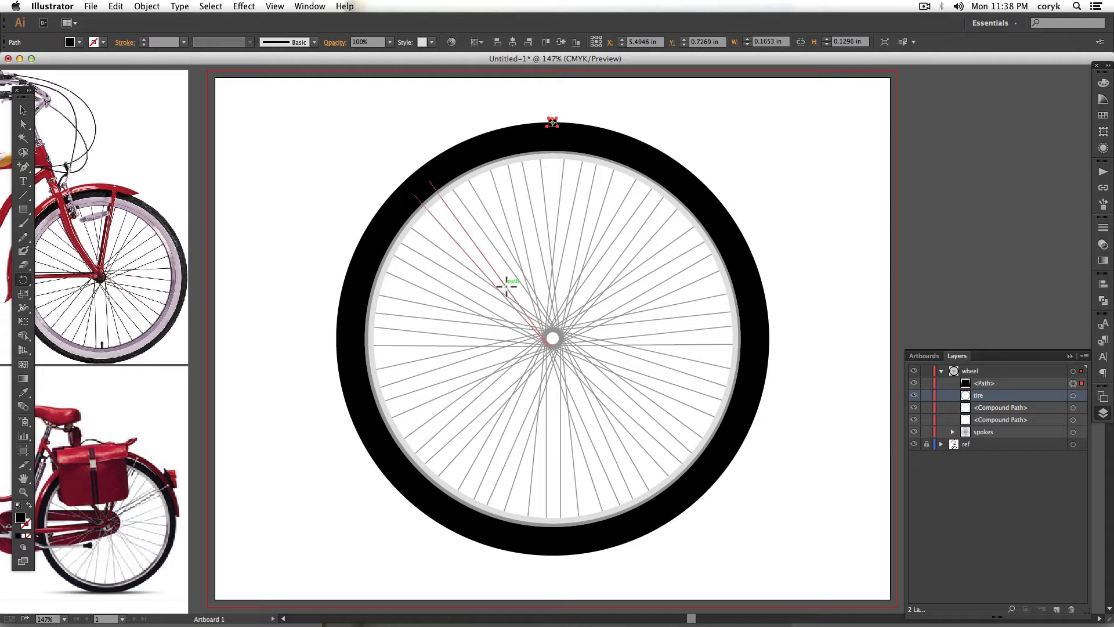
pyautogui.keyDown('alt'); pyautogui.click(552, 338); pyautogui.keyUp('alt')
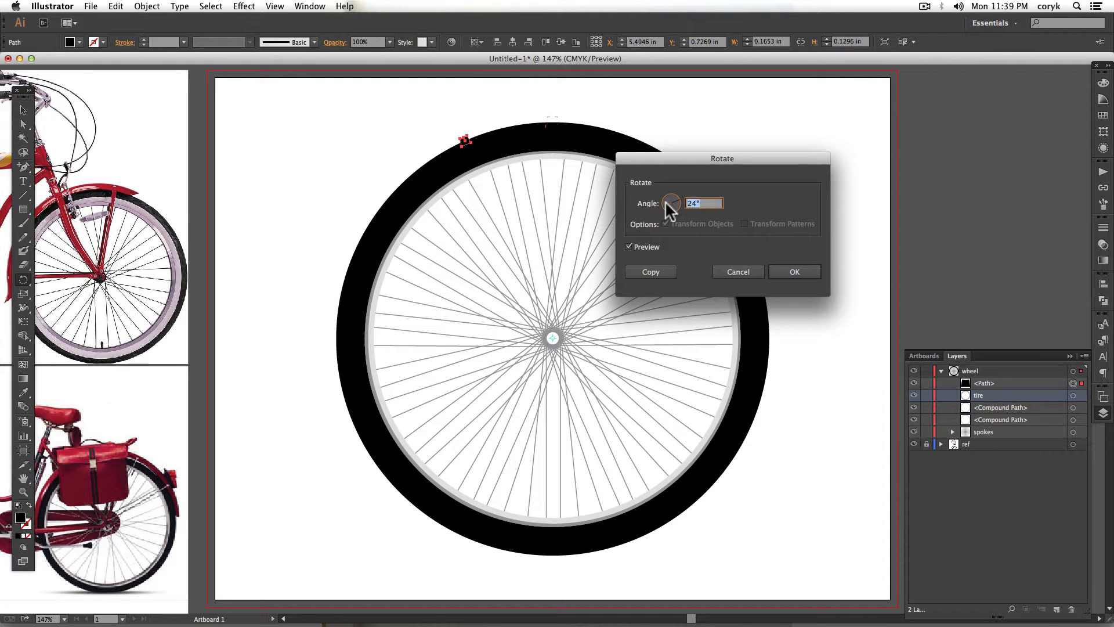
pyautogui.write('2')
pyautogui.click(628, 247)
pyautogui.click(628, 247)
pyautogui.moveTo(696, 205); pyautogui.dragTo(681, 203)
pyautogui.write('3')
pyautogui.click(627, 246)
pyautogui.click(650, 271)
# Repeat the rotated copy of the tread block all the way around the tire.
pyautogui.press('super+d')
pyautogui.press('super+d')
pyautogui.press('super+d')
pyautogui.press('super+d')
pyautogui.press('super+d')
pyautogui.press('super+d')
pyautogui.press('super+d')
pyautogui.press('super+d')
pyautogui.press('super+d')
pyautogui.press('super+d')
pyautogui.press('super+d')
pyautogui.press('super+d')
pyautogui.press('super+d')
pyautogui.press('super+d')
pyautogui.press('super+d')
pyautogui.press('super+d')
pyautogui.press('super+d')
pyautogui.press('super+d')
pyautogui.press('super+d')
pyautogui.press('super+d')
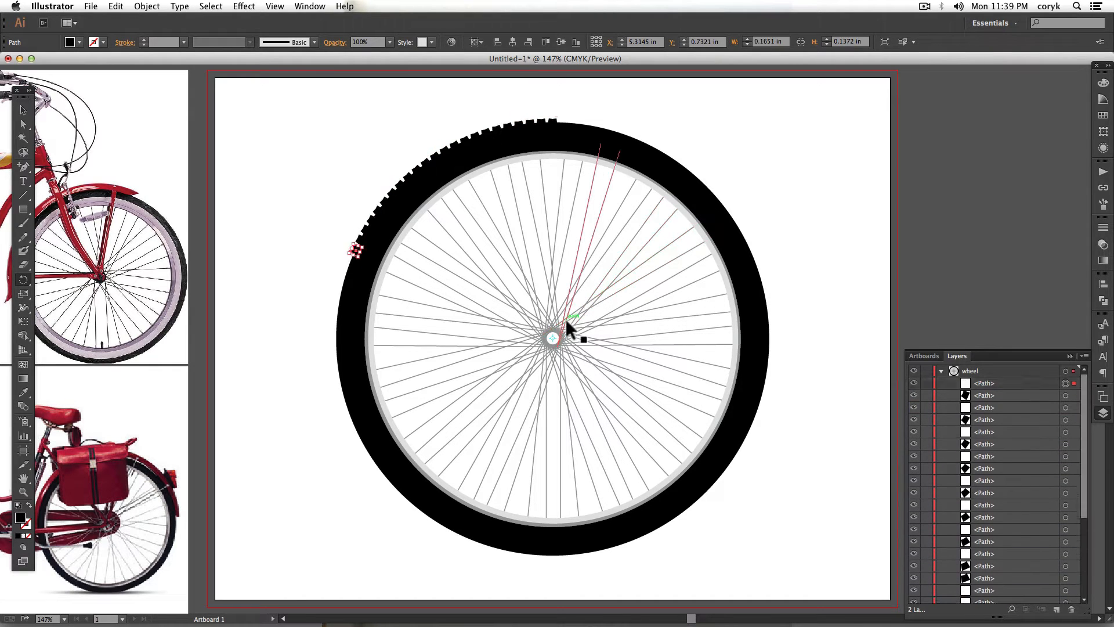
pyautogui.press('super+d')
pyautogui.press('super+d')
pyautogui.press('super+d')
pyautogui.press('super+d')
pyautogui.press('super+d')
pyautogui.press('super+d')
pyautogui.press('super+d')
pyautogui.press('super+d')
pyautogui.press('super+d')
pyautogui.press('super+d')
pyautogui.press('super+d')
pyautogui.press('super+d')
pyautogui.press('super+d')
pyautogui.press('super+d')
pyautogui.press('super+d')
pyautogui.press('super+d')
pyautogui.press('super+d')
pyautogui.press('super+d')
pyautogui.press('super+d')
pyautogui.press('super+d')
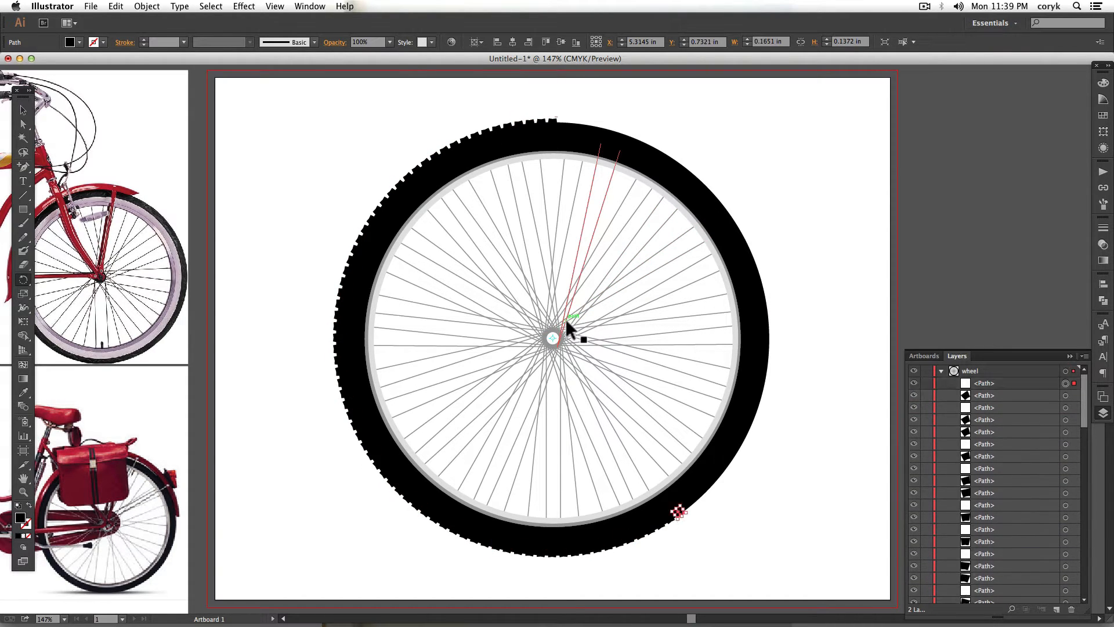
pyautogui.press('super+d')
pyautogui.press('super+d')
pyautogui.press('super+d')
pyautogui.press('super+d')
pyautogui.press('super+d')
pyautogui.press('super+d')
pyautogui.press('super+d')
pyautogui.press('super+d')
pyautogui.press('super+d')
pyautogui.press('super+d')
pyautogui.press('super+d')
pyautogui.press('super+d')
pyautogui.press('super+d')
pyautogui.press('super+d')
pyautogui.press('super+d')
pyautogui.press('super+d')
pyautogui.press('super+d')
pyautogui.press('super+d')
pyautogui.press('super+d')
pyautogui.press('super+d')
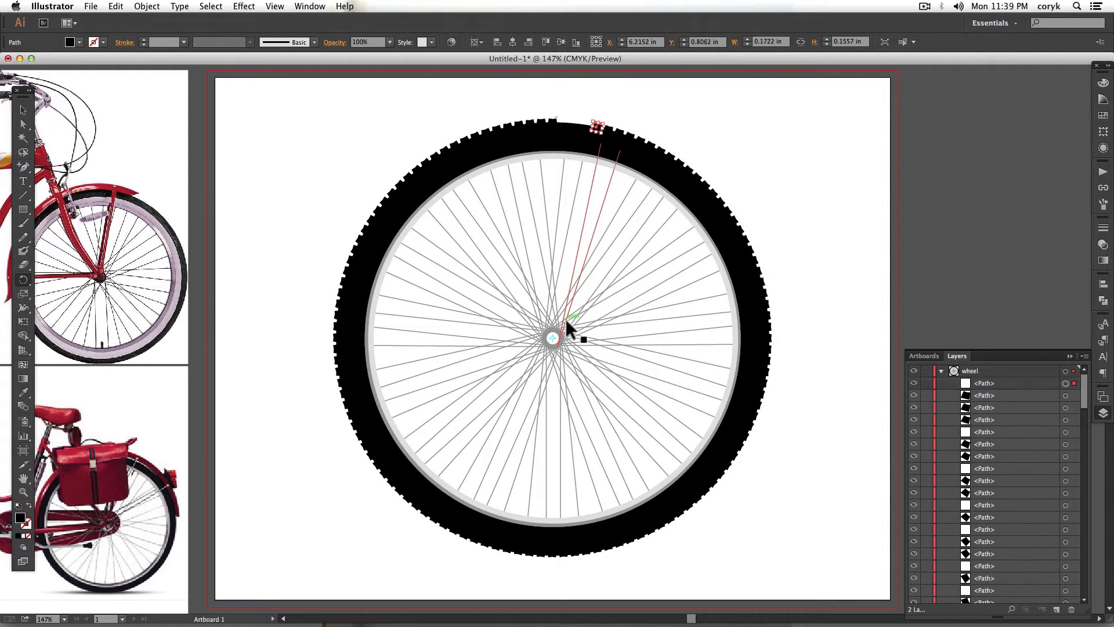
# Lock the tire, both rim compound paths and the spokes, leaving only the tread blocks editable.
pyautogui.scroll(-15, 1053, 594)
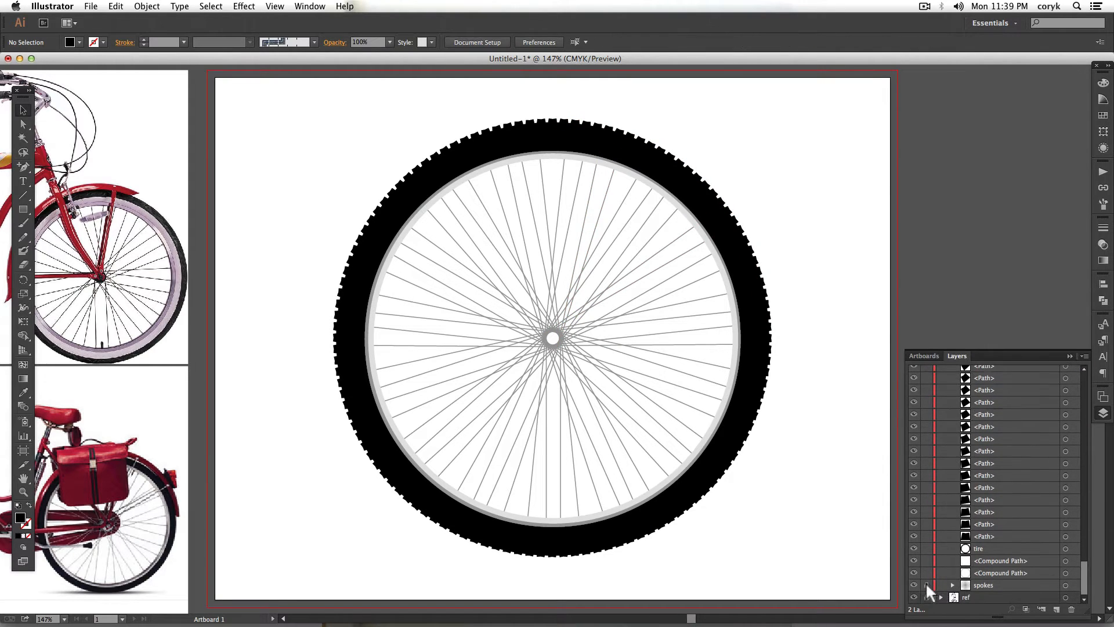
pyautogui.scroll(15, 925, 582)
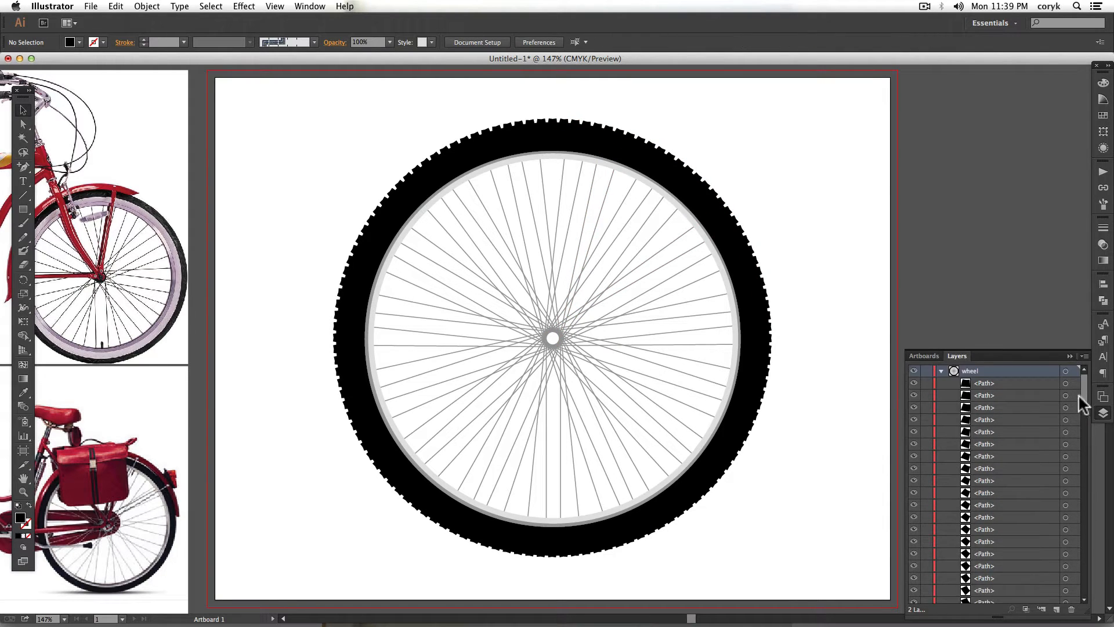
pyautogui.scroll(-15, 1078, 395)
pyautogui.click(926, 563)
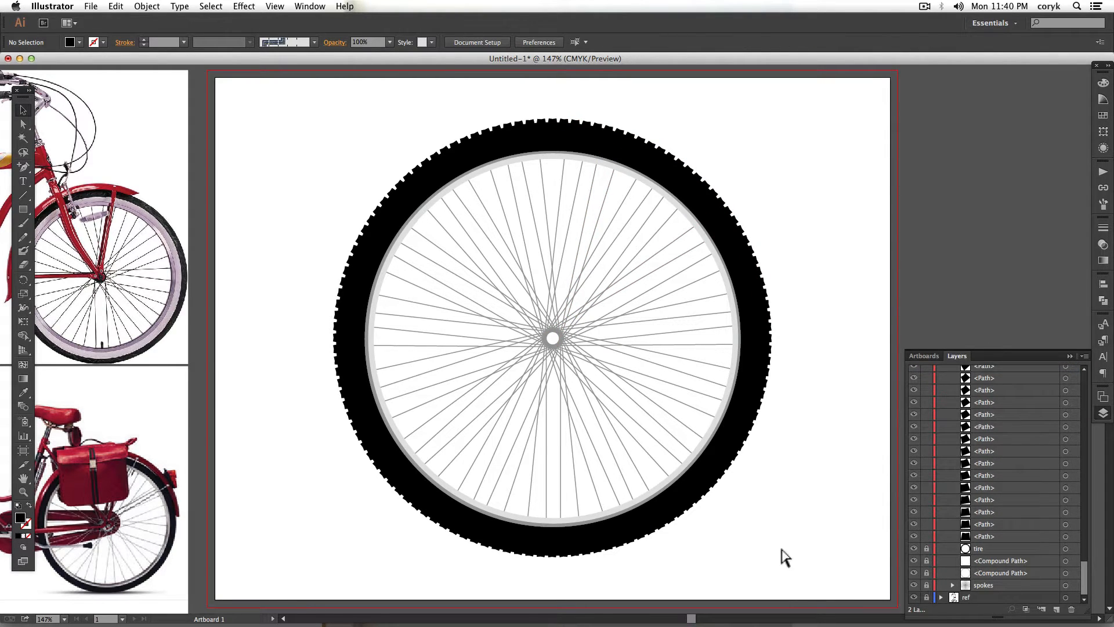
# Group all the tread blocks and name the group "tread".
pyautogui.press('super+a')
pyautogui.press('super+g')
pyautogui.doubleClick(984, 383)
pyautogui.write('tre')
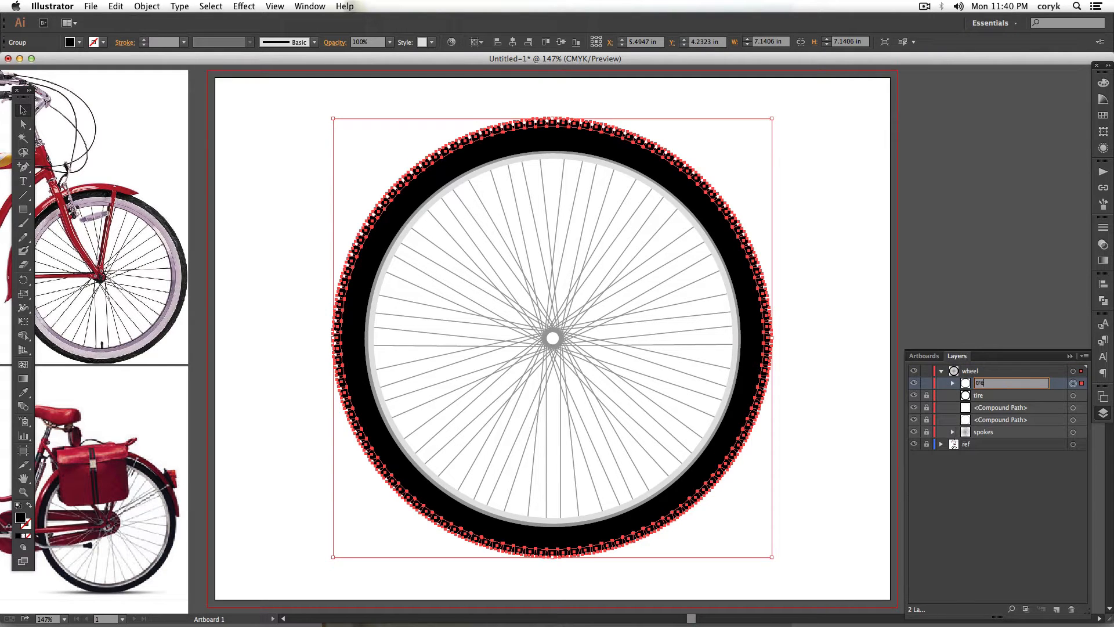
pyautogui.write('ad')
pyautogui.press('Return')
# Rename the upper compound path "inside rim" and the lower one "rim".
pyautogui.doubleClick(999, 407)
pyautogui.write('inside rim')
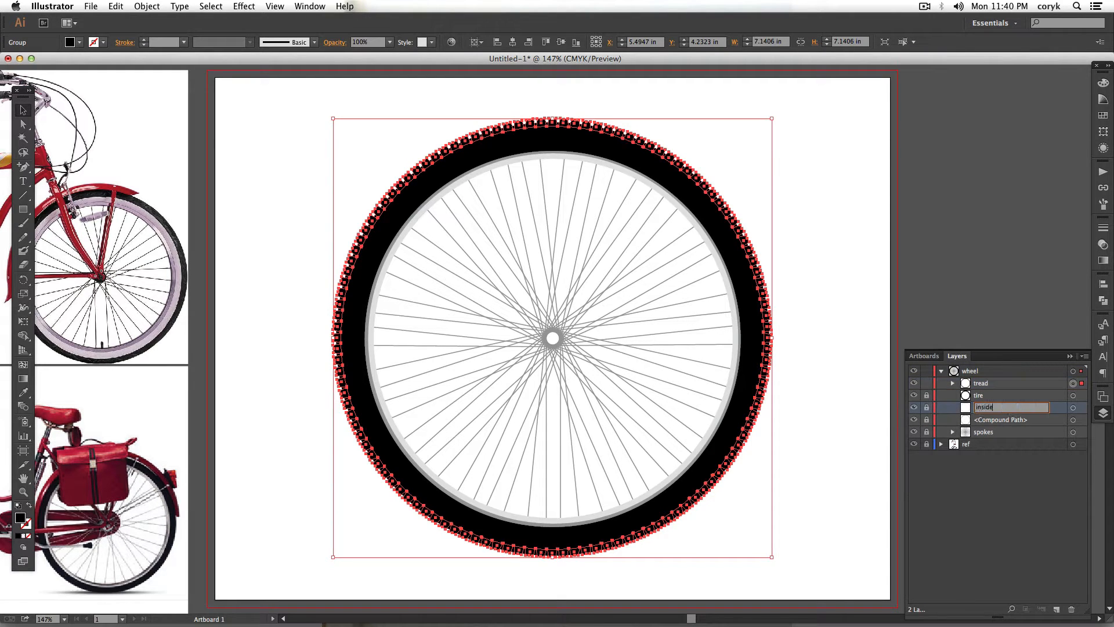
pyautogui.press('Return')
pyautogui.doubleClick(977, 421)
pyautogui.write('rim')
pyautogui.press('Return')
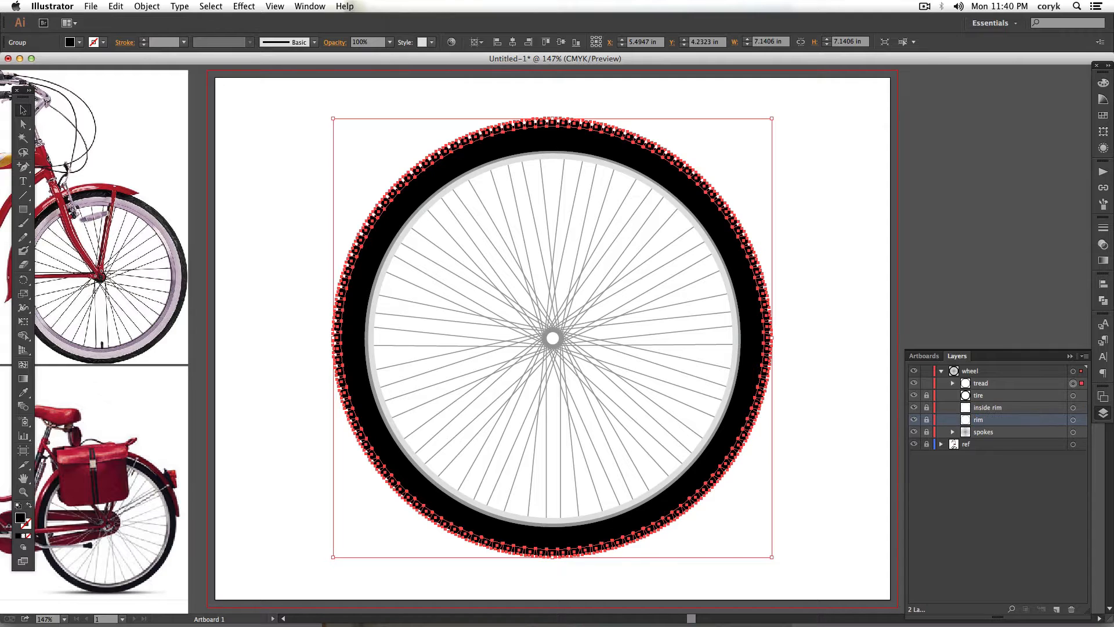
# Unlock the tire, inside rim, rim and spokes.
pyautogui.click(781, 343)
pyautogui.press('super+a')
pyautogui.click(371, 536)
pyautogui.moveTo(926, 395); pyautogui.dragTo(926, 432)
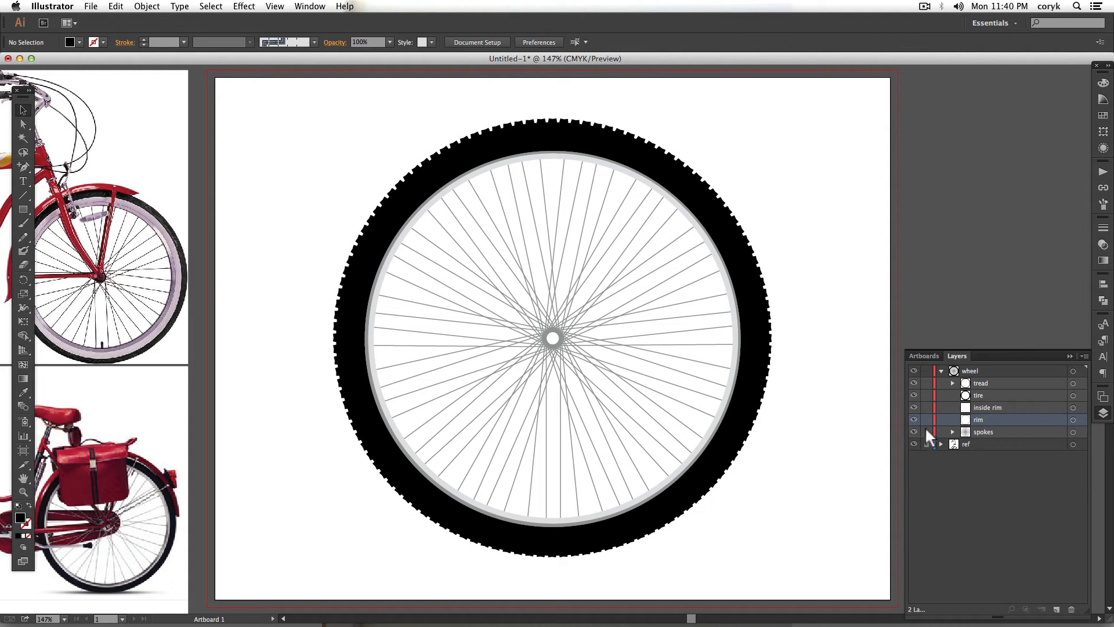
# Scale the whole wheel down until its tire is about 3.37 in across and move it to the artboard's lower right.
pyautogui.click(942, 371)
pyautogui.press('super+minus')
pyautogui.press('super+minus')
pyautogui.click(1073, 371)
pyautogui.moveTo(452, 238); pyautogui.dragTo(558, 344)
pyautogui.moveTo(621, 406); pyautogui.dragTo(660, 413)
pyautogui.press('super+shift+a')
# Duplicate the wheel layer as "rear wheel" and place the second wheel at the artboard's lower left.
pyautogui.moveTo(1048, 371); pyautogui.dragTo(1056, 609)
pyautogui.doubleClick(972, 369)
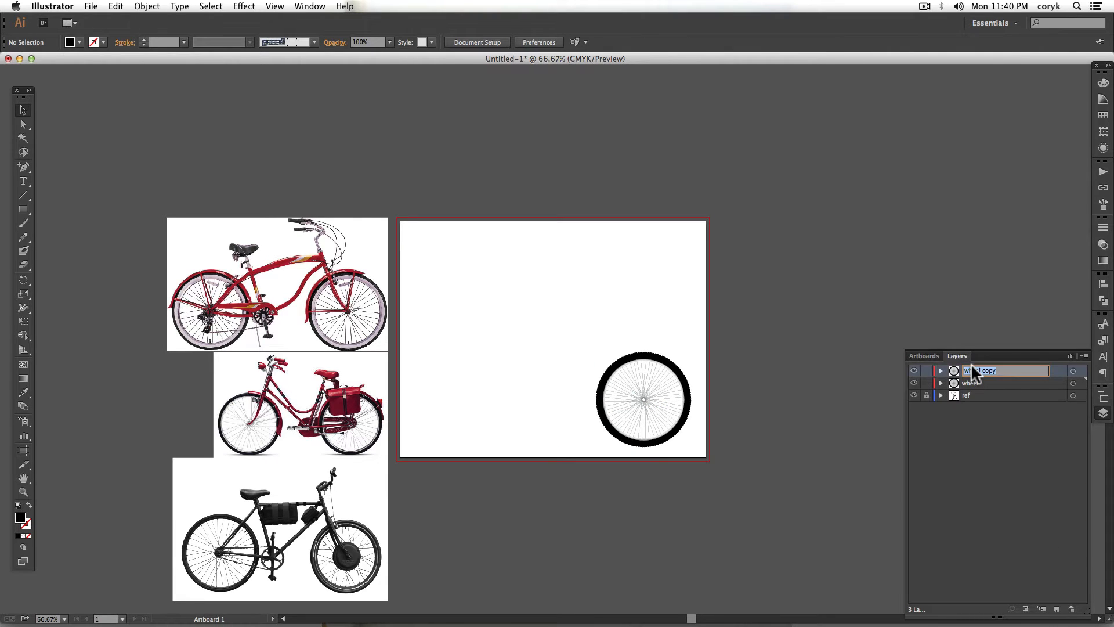
pyautogui.write('bear wheel')
pyautogui.press('Return')
pyautogui.keyDown('alt'); pyautogui.moveTo(660, 365); pyautogui.dragTo(475, 363); pyautogui.keyUp('alt')
pyautogui.click(555, 448)
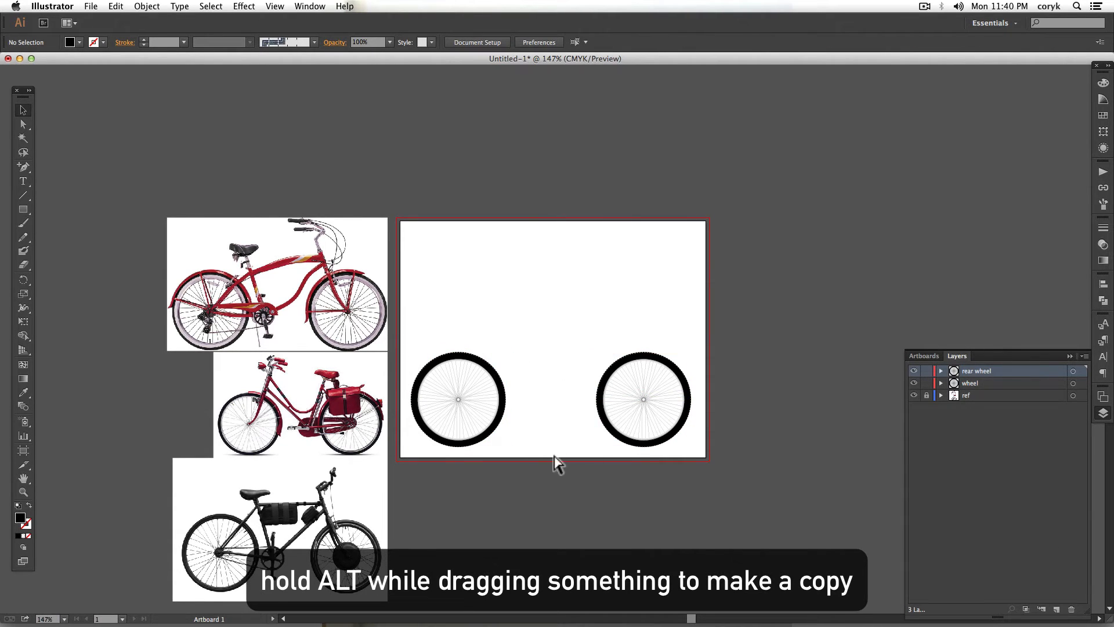
# Group all parts of the rear wheel, and separately group all parts of the front wheel.
pyautogui.scroll(3, 639, 378)
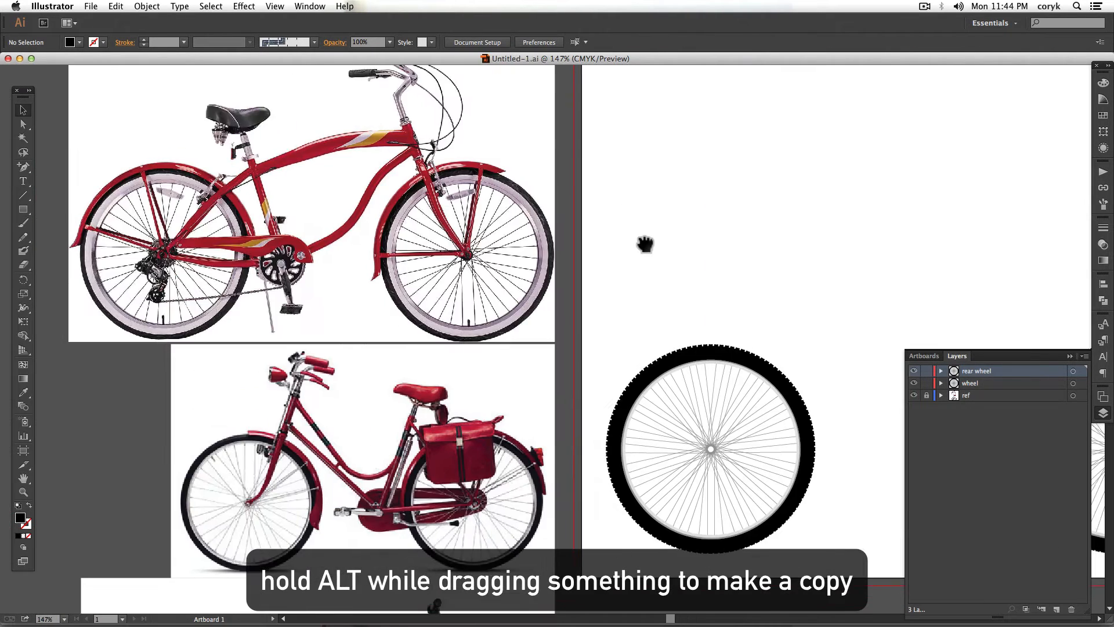
pyautogui.moveTo(757, 282); pyautogui.dragTo(422, 231)
pyautogui.moveTo(464, 389); pyautogui.dragTo(517, 389)
pyautogui.press('super+z')
pyautogui.moveTo(536, 284); pyautogui.dragTo(267, 557)
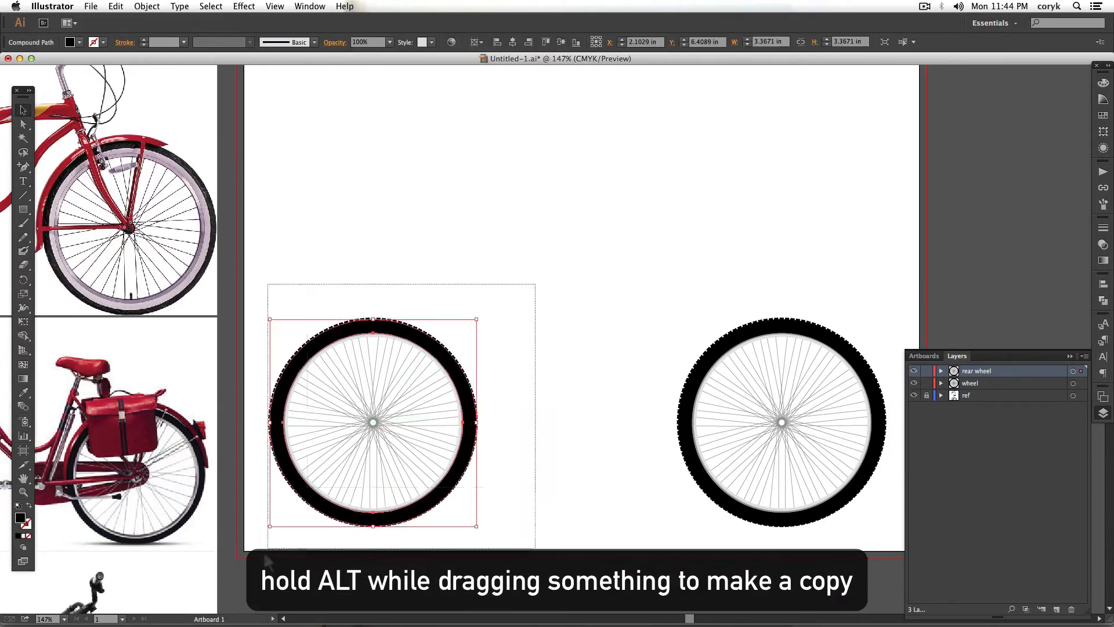
pyautogui.press('super+g')
pyautogui.moveTo(667, 298); pyautogui.dragTo(801, 452)
pyautogui.press('super+g')
# Move the rear wheel closer to the front wheel and enlarge both wheels proportionally to about 3.75 in across.
pyautogui.moveTo(474, 411); pyautogui.dragTo(526, 411)
pyautogui.click(566, 414)
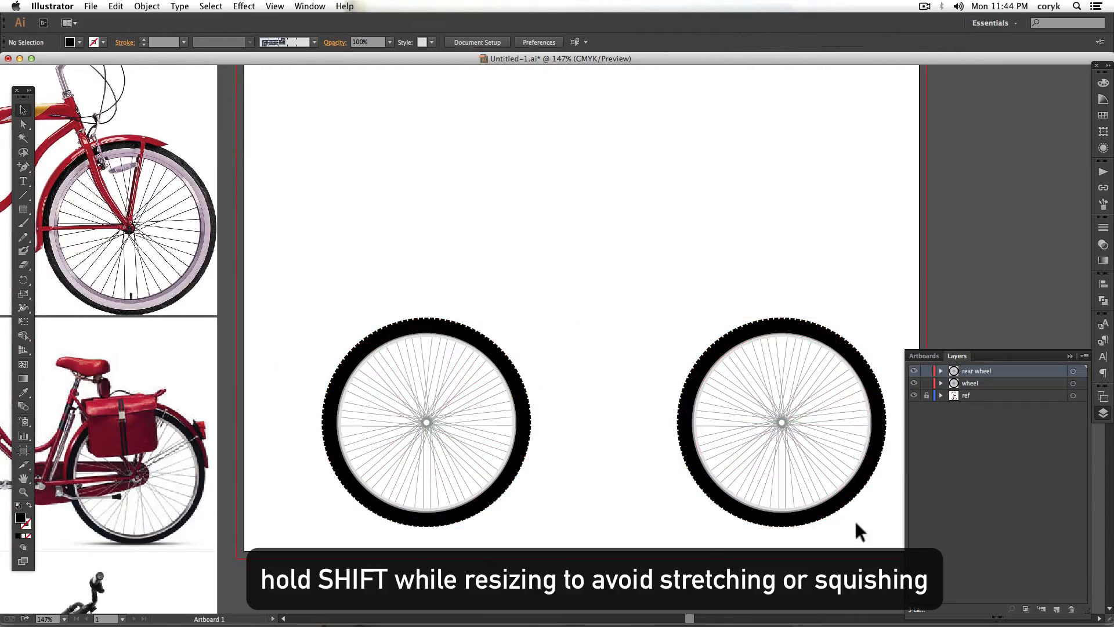
pyautogui.moveTo(855, 520); pyautogui.dragTo(482, 335)
pyautogui.keyDown('shift'); pyautogui.moveTo(323, 318); pyautogui.dragTo(267, 296); pyautogui.keyUp('shift')
pyautogui.click(488, 306)
# Ungroup the front wheel and duplicate its tire in place.
pyautogui.moveTo(478, 293); pyautogui.dragTo(443, 295)
pyautogui.click(721, 413)
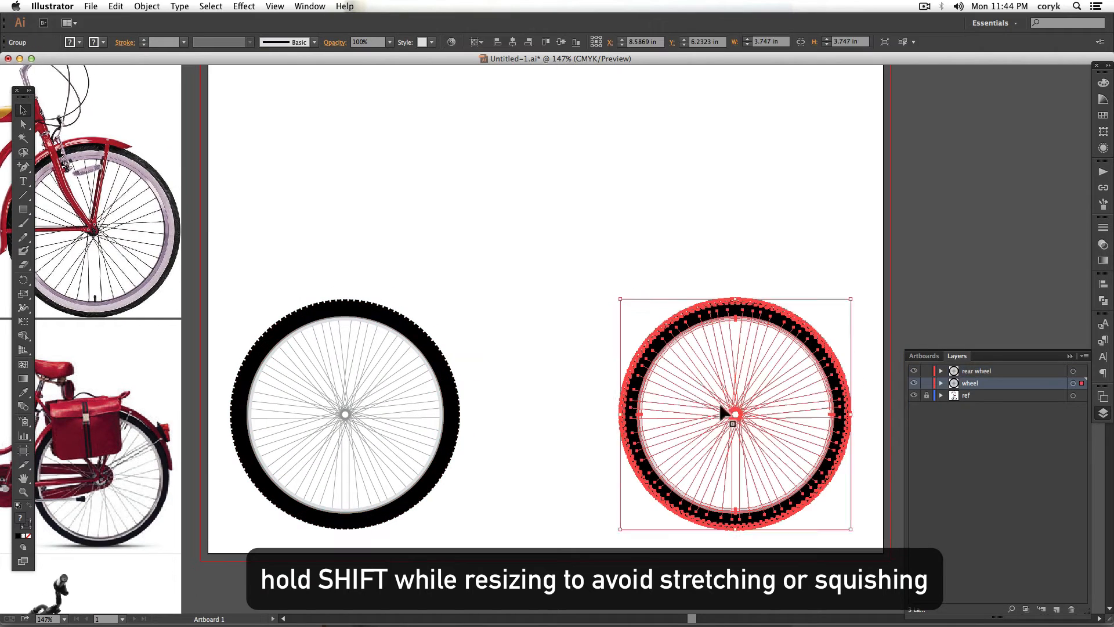
pyautogui.press('super+shift+g')
pyautogui.click(586, 391)
pyautogui.click(655, 335)
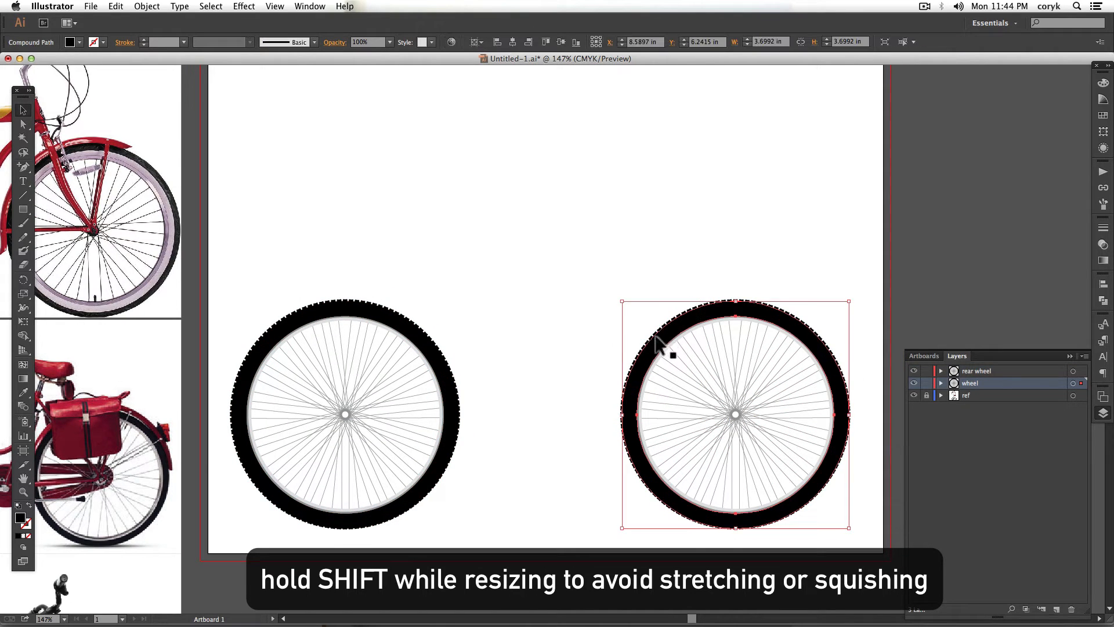
# Fill the duplicate tire red and enlarge it from its center to about 3.97 in across.
pyautogui.doubleClick(21, 518)
pyautogui.click(899, 253)
pyautogui.click(1030, 254)
pyautogui.keyDown('alt'); pyautogui.keyDown('shift'); pyautogui.moveTo(849, 301); pyautogui.dragTo(857, 293); pyautogui.keyUp('shift'); pyautogui.keyUp('alt')
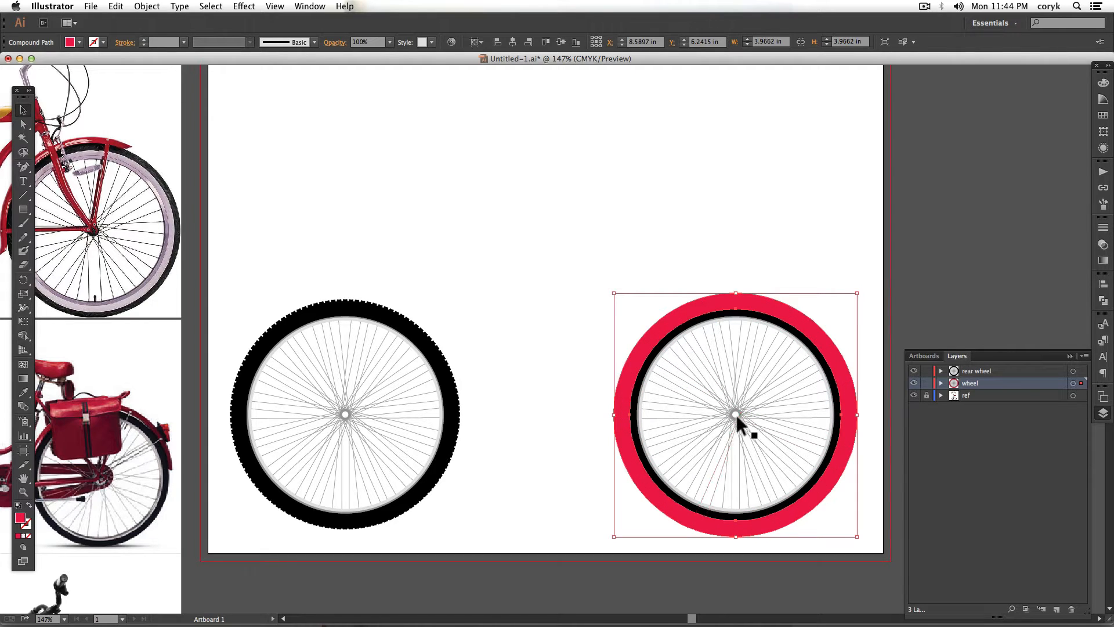
# Draw a circle about 3.69 in across from the front wheel's center and fill it blue.
pyautogui.press('l')
pyautogui.keyDown('alt'); pyautogui.keyDown('shift'); pyautogui.moveTo(735, 414); pyautogui.dragTo(847, 527); pyautogui.keyUp('shift'); pyautogui.keyUp('alt')
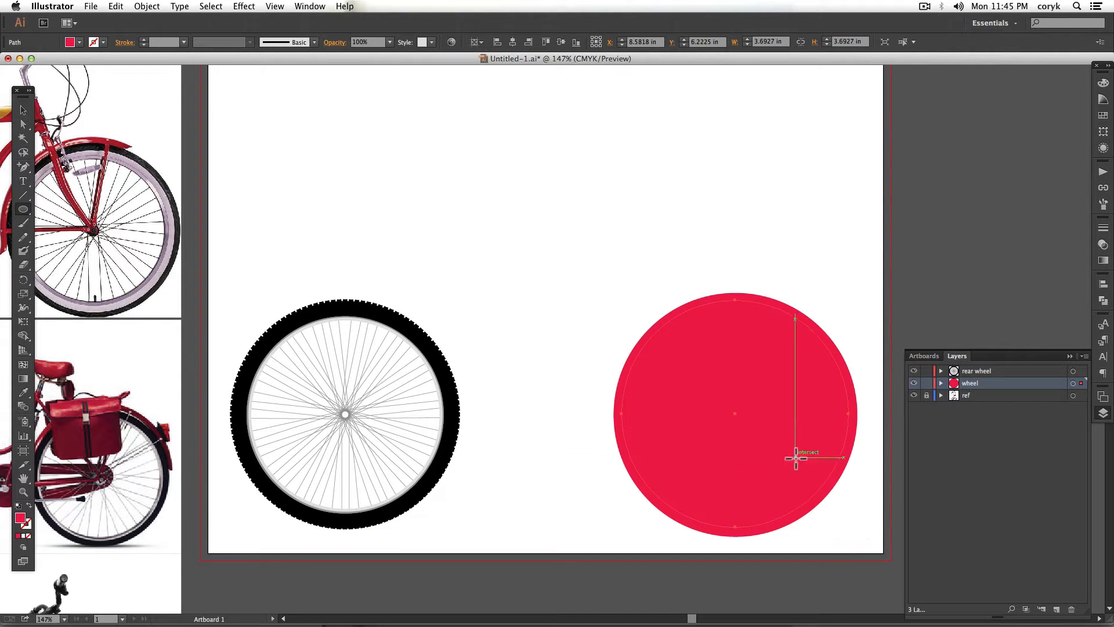
pyautogui.doubleClick(21, 517)
pyautogui.click(922, 307)
pyautogui.click(1035, 255)
# Align the blue circle and the red ring to each other's vertical and horizontal centers.
pyautogui.press('v')
pyautogui.keyDown('shift'); pyautogui.click(849, 381); pyautogui.keyUp('shift')
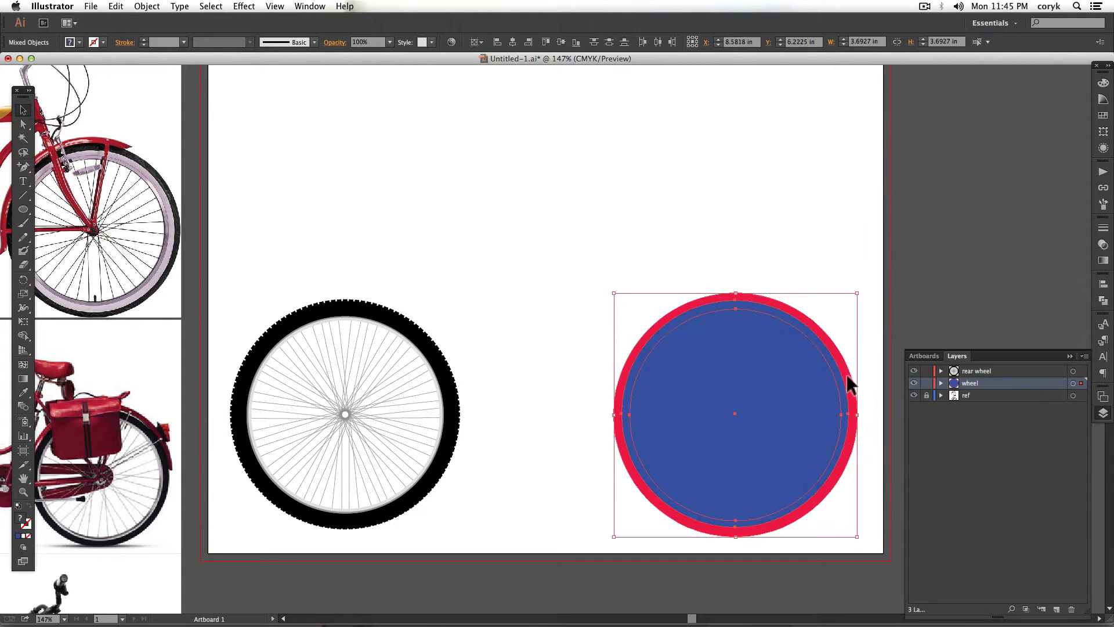
pyautogui.click(1103, 284)
pyautogui.click(1059, 303)
pyautogui.click(982, 302)
pyautogui.click(905, 337)
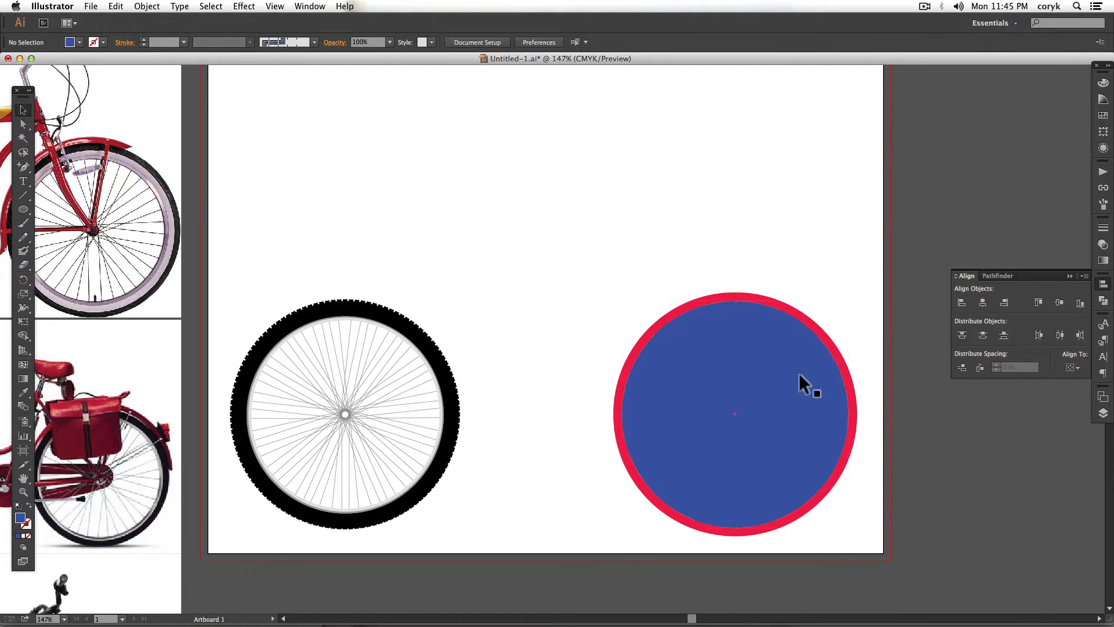
# Cut the blue circle out of the red ring, leaving a thin red band around the front tire.
pyautogui.click(674, 405)
pyautogui.keyDown('shift'); pyautogui.click(631, 367); pyautogui.keyUp('shift')
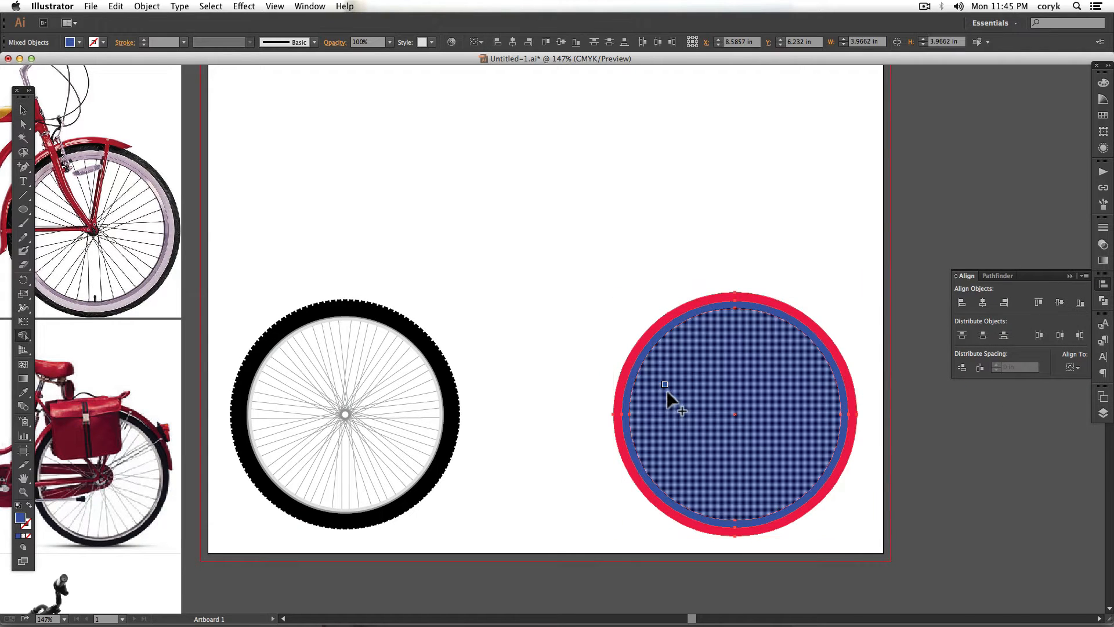
pyautogui.press('super+8')
# Draw a straight slanted line across the front red ring and cut away the part below it, leaving an upper fender arc.
pyautogui.press('p')
pyautogui.click(607, 445)
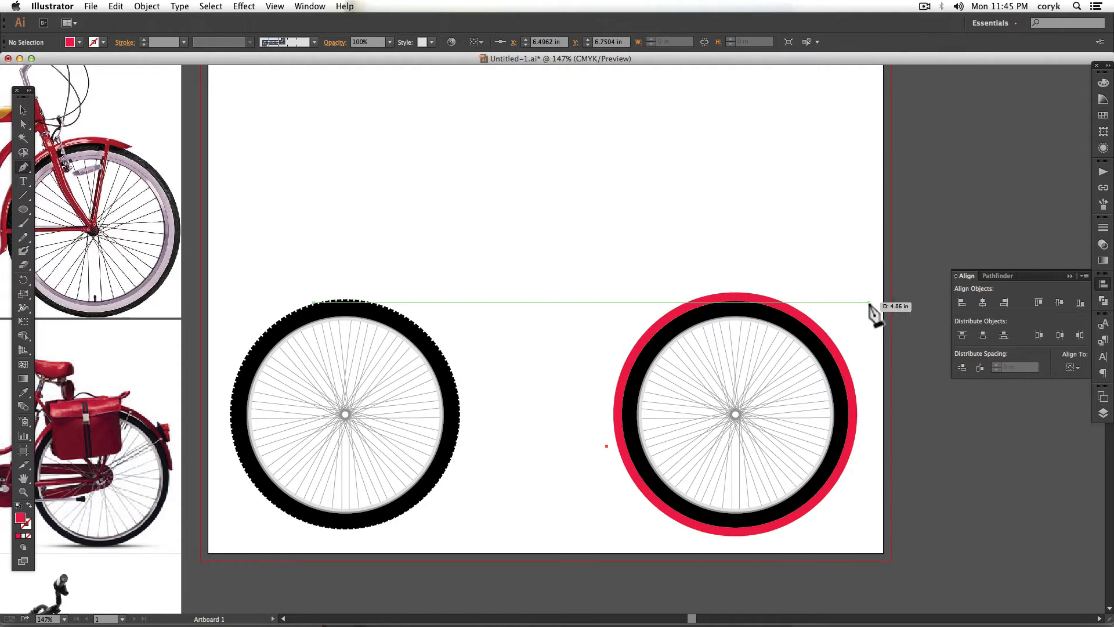
pyautogui.click(857, 311)
pyautogui.press('v')
pyautogui.hotkey('shift', 'm')
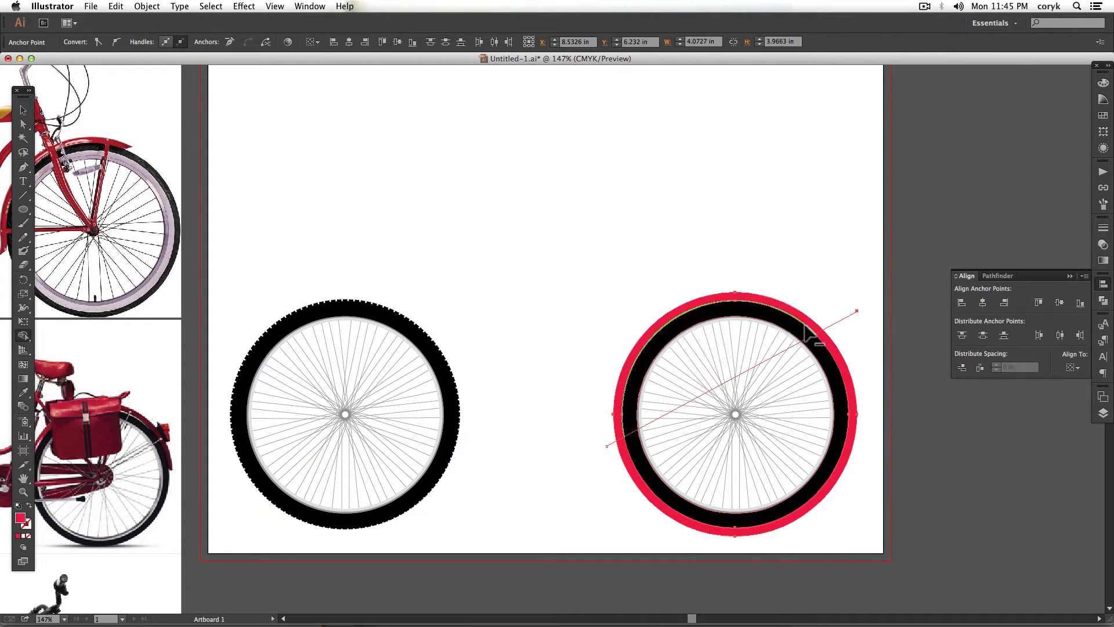
pyautogui.keyDown('alt'); pyautogui.click(844, 328); pyautogui.keyUp('alt')
pyautogui.press('v')
pyautogui.click(841, 340)
pyautogui.click(811, 326)
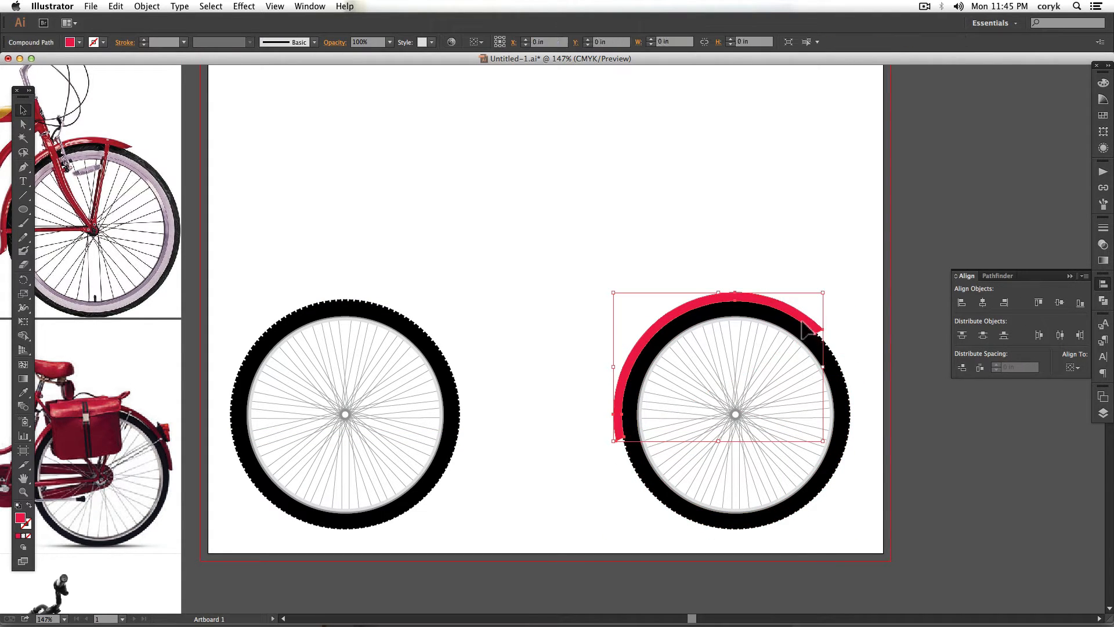
# Add an anchor point on the inner edge near the front fender's forward end and remove the inner corner point.
pyautogui.press('z')
pyautogui.moveTo(826, 356); pyautogui.dragTo(809, 284)
pyautogui.press('a')
pyautogui.press('+')
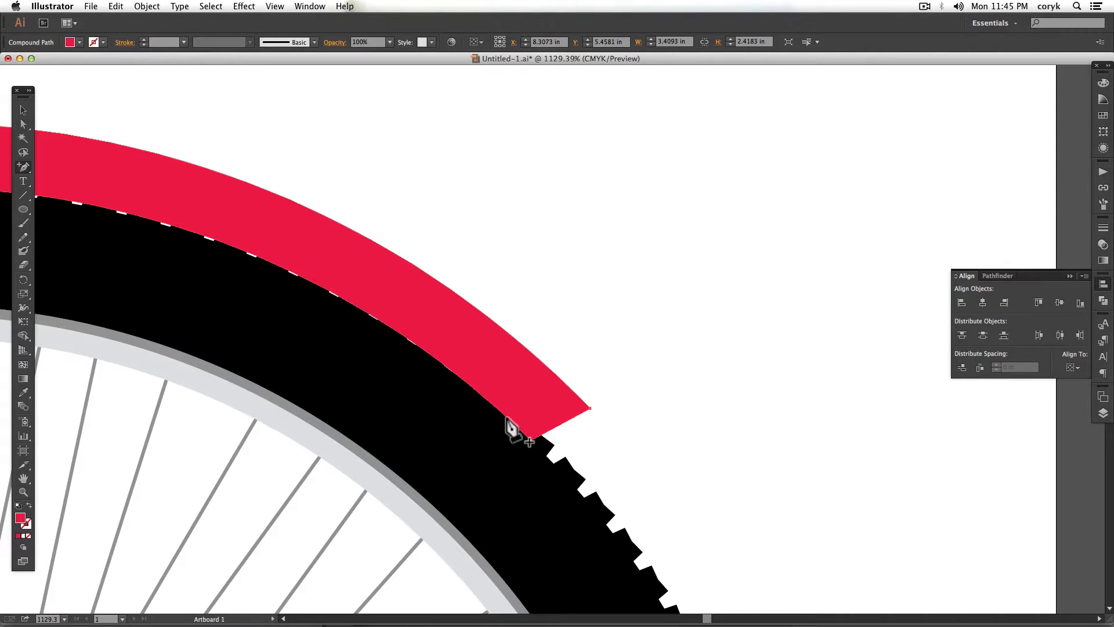
pyautogui.click(506, 417)
pyautogui.press('-')
pyautogui.click(530, 440)
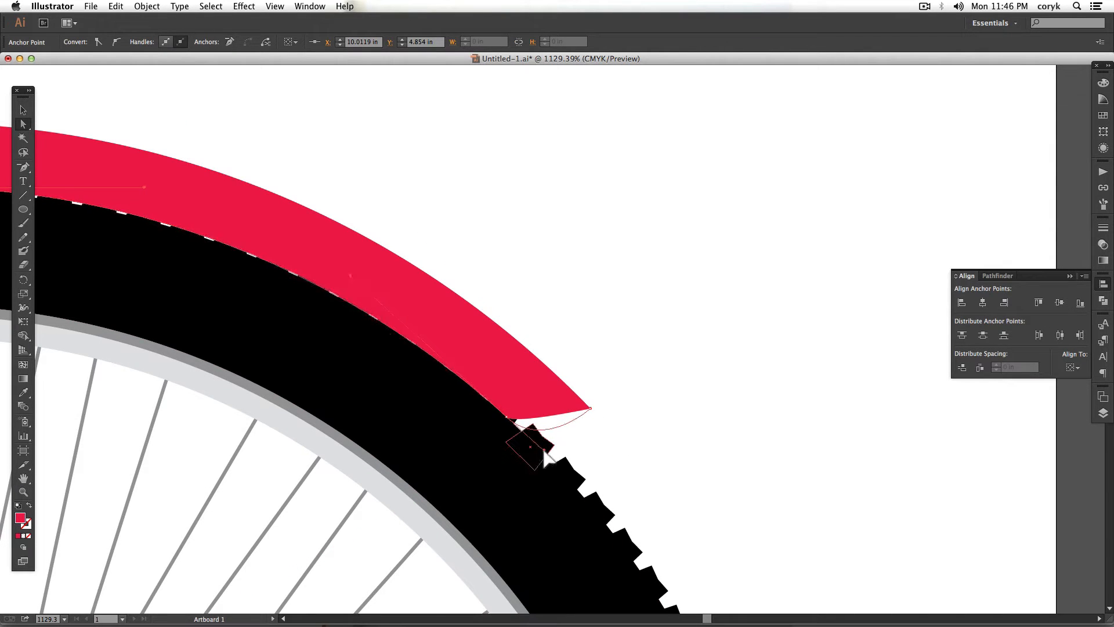
pyautogui.moveTo(545, 459); pyautogui.dragTo(543, 450)
# Convert the anchor at the front fender's forward end to a corner point so the tip is cut straight.
pyautogui.press('super+minus')
pyautogui.press('super+minus')
pyautogui.press('super+minus')
pyautogui.press('super+minus')
pyautogui.press('super+minus')
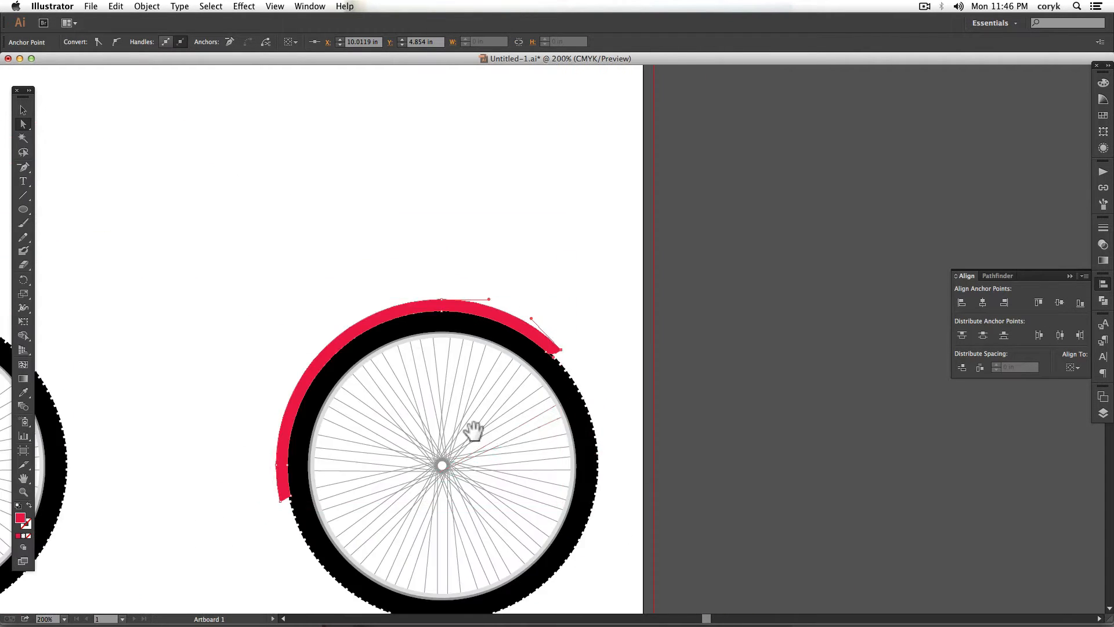
pyautogui.moveTo(446, 383); pyautogui.dragTo(592, 371)
pyautogui.click(703, 345)
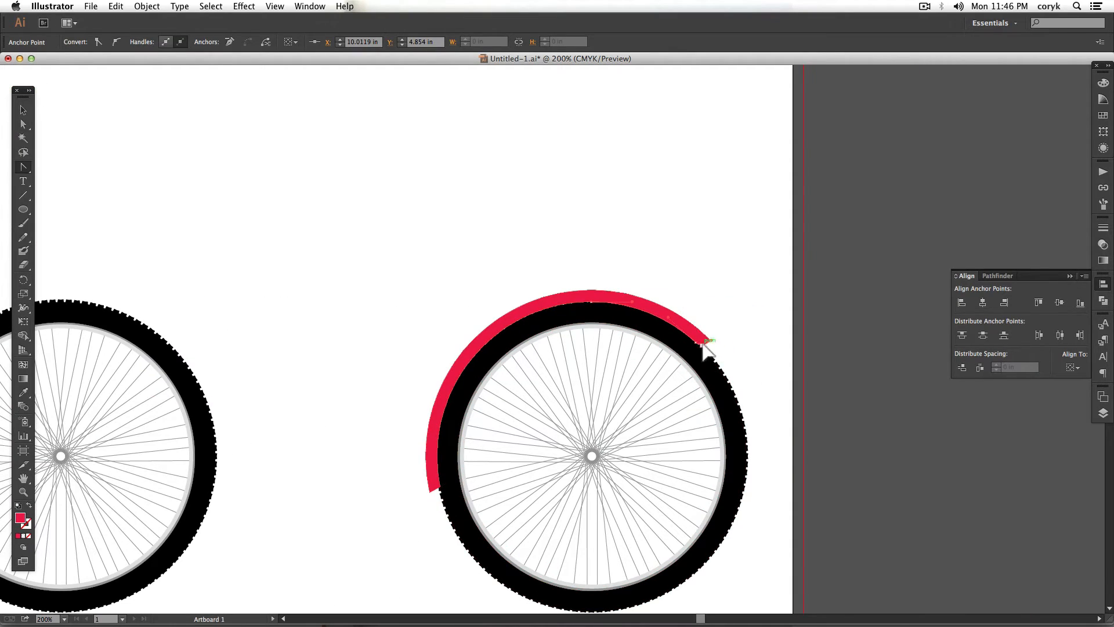
pyautogui.hotkey('shift', 'c')
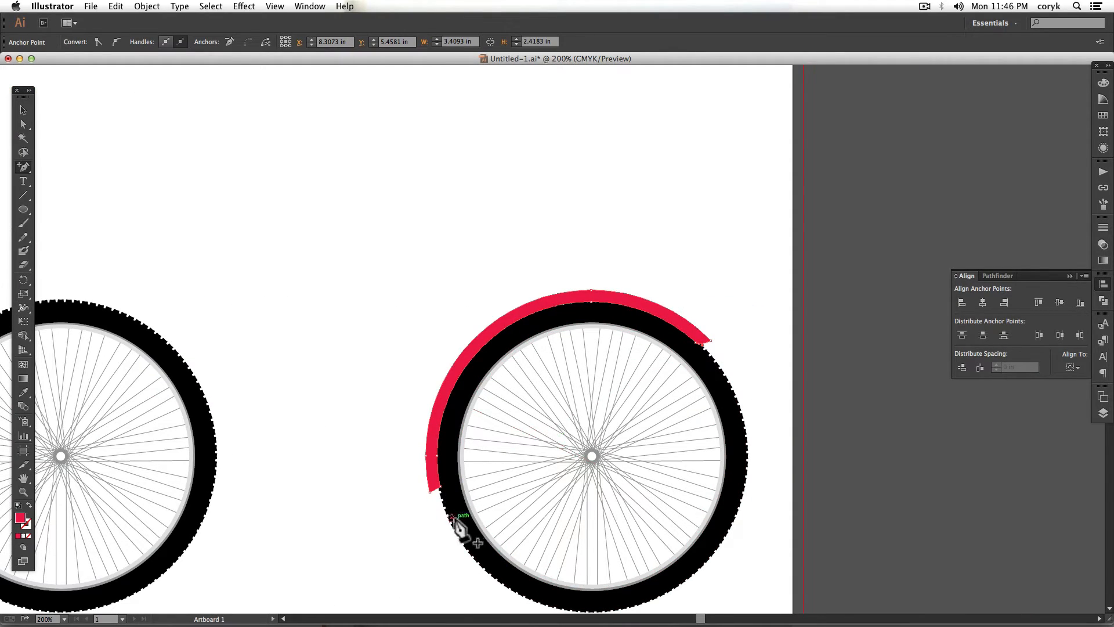
# Taper the front fender's lower rear end with a new inner-edge anchor point and by removing the inner corner point.
pyautogui.scroll(3, 457, 511)
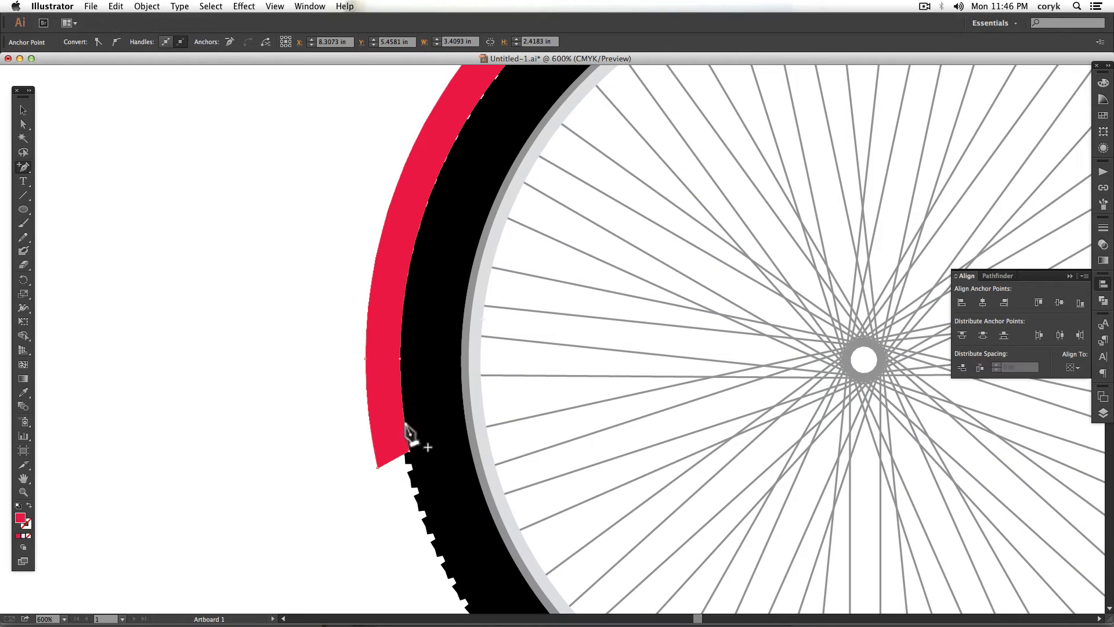
pyautogui.click(409, 450)
pyautogui.press('super+minus')
pyautogui.press('super+minus')
pyautogui.press('super+minus')
pyautogui.press('super+minus')
pyautogui.press('super+minus')
pyautogui.press('v')
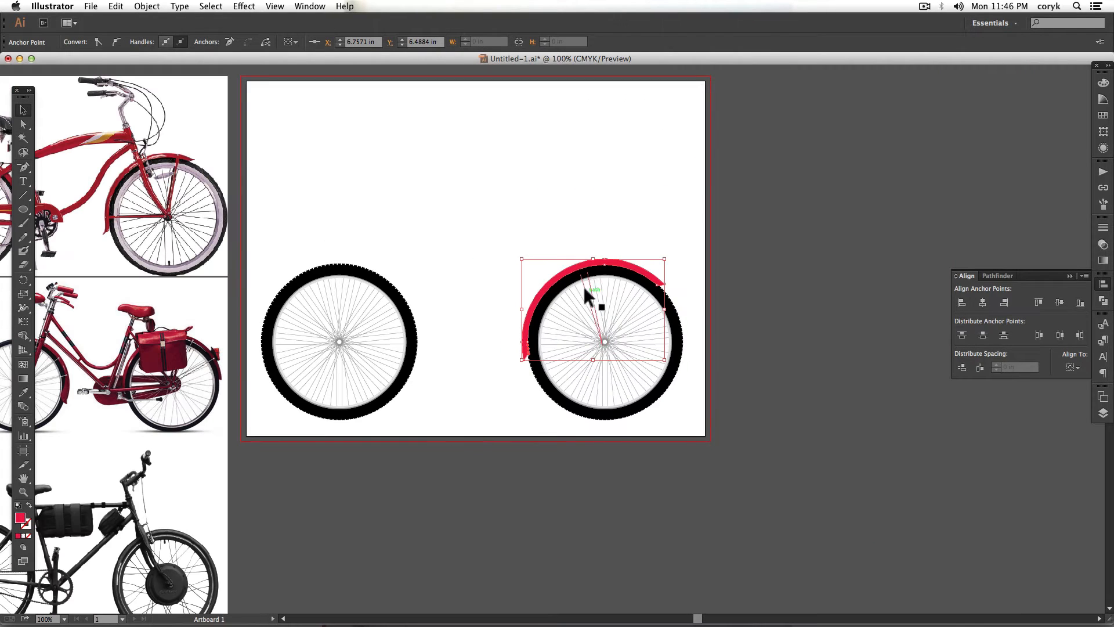
# Ungroup the rear wheel and select its black tire ring.
pyautogui.click(544, 253)
pyautogui.moveTo(540, 241); pyautogui.dragTo(693, 264)
pyautogui.click(586, 366)
pyautogui.press('super+shift+g')
pyautogui.click(615, 378)
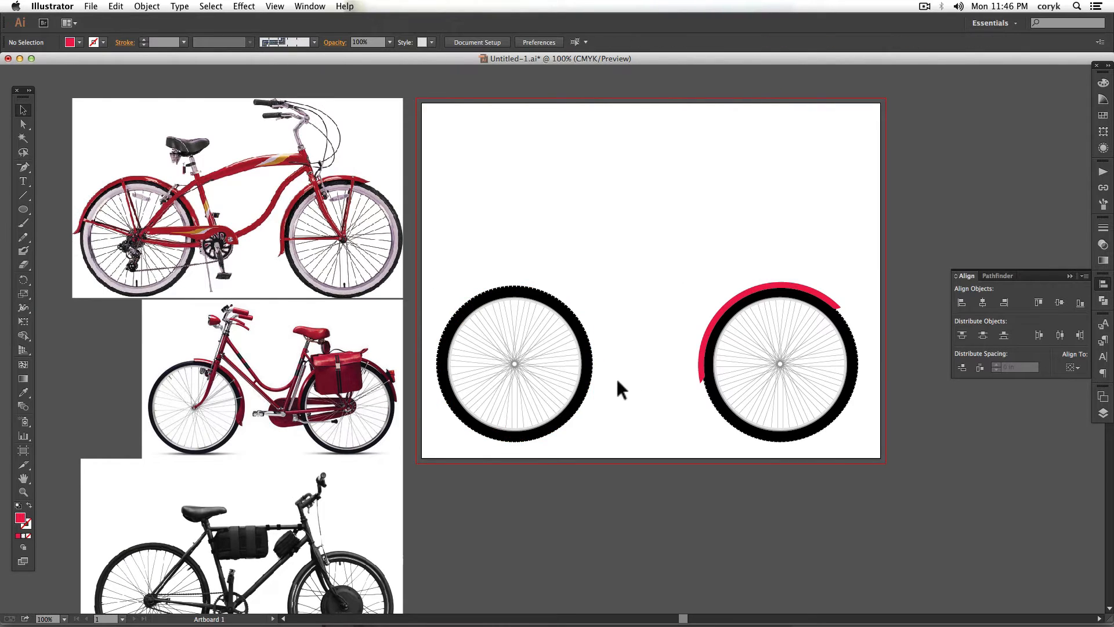
pyautogui.press('super+plus')
pyautogui.press('super+plus')
pyautogui.press('super+plus')
pyautogui.moveTo(551, 365); pyautogui.dragTo(680, 305)
pyautogui.click(787, 314)
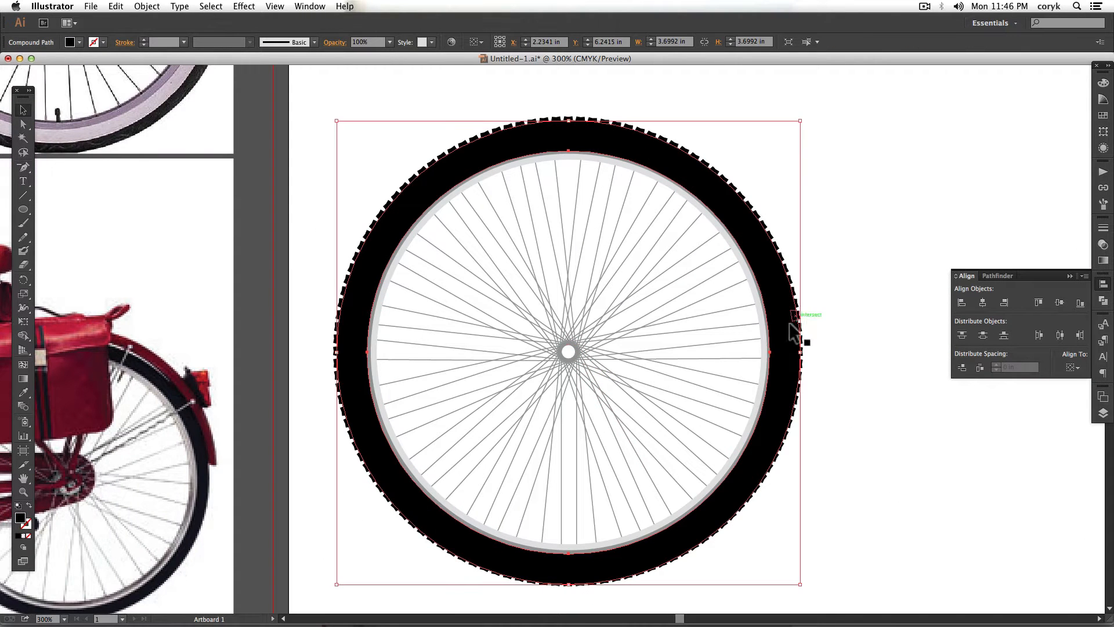
# Fill the rear tire's duplicate with a darker red and enlarge it from its center to about 3.94 in across.
pyautogui.doubleClick(20, 517)
pyautogui.click(861, 308)
pyautogui.press('Return')
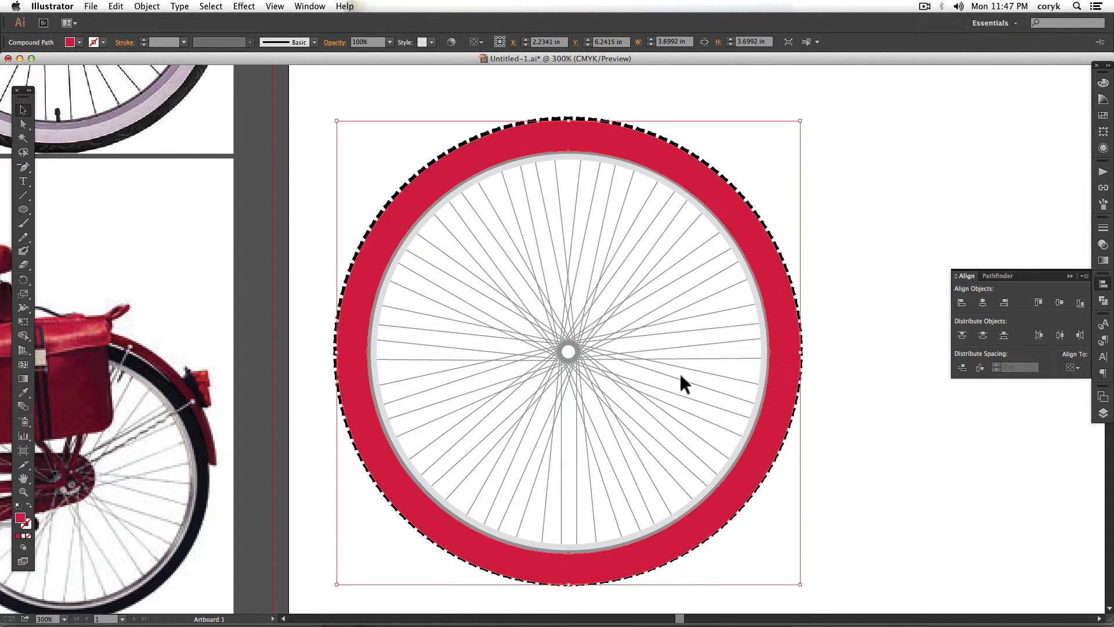
pyautogui.moveTo(800, 121); pyautogui.dragTo(818, 108)
# Draw a circle about 3.53 in across from the rear wheel's center and fine-tune its size in outline view.
pyautogui.press('l')
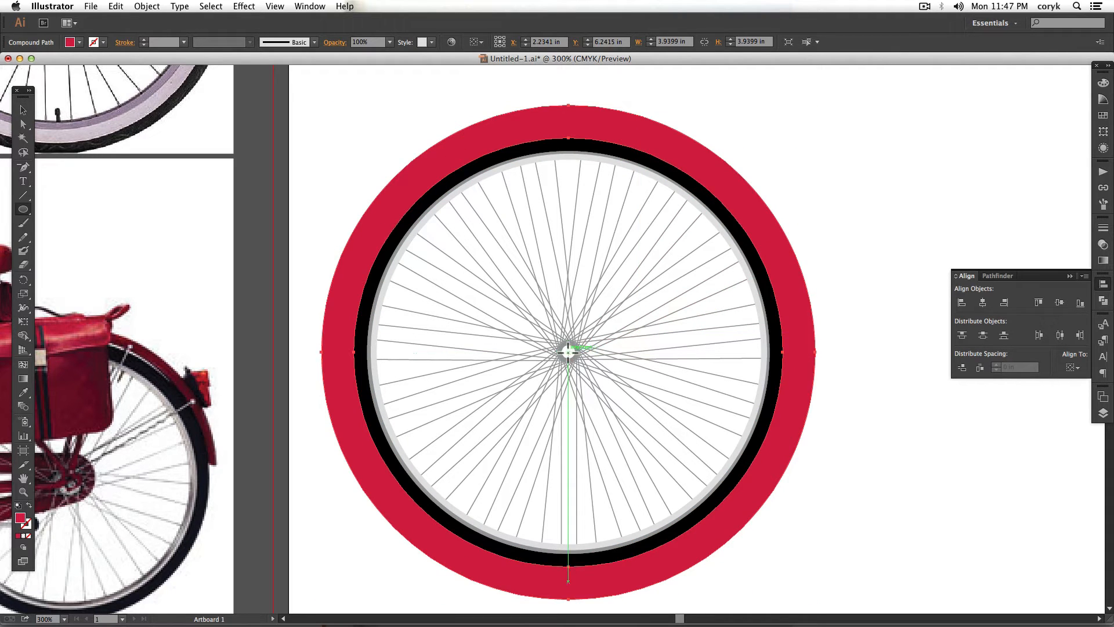
pyautogui.moveTo(568, 351); pyautogui.dragTo(790, 544)
pyautogui.press('v')
pyautogui.press('cmd+y')
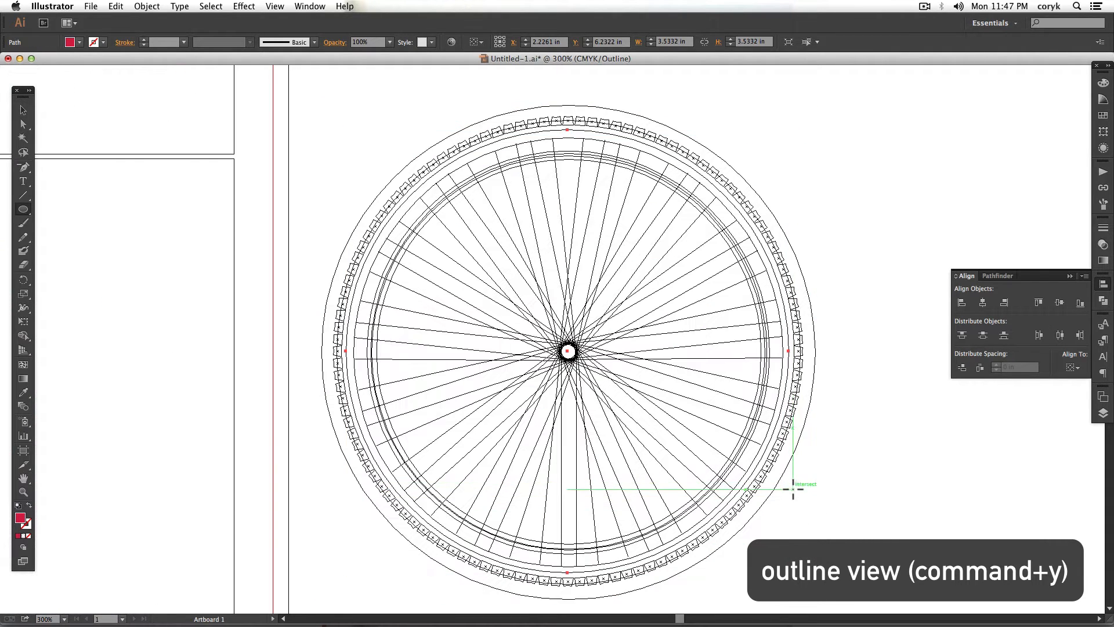
pyautogui.moveTo(798, 130); pyautogui.dragTo(795, 129)
pyautogui.press('cmd+y')
# Cut the inner circle out of the rear red ring, leaving a thin band around the tire.
pyautogui.press('cmd+8')
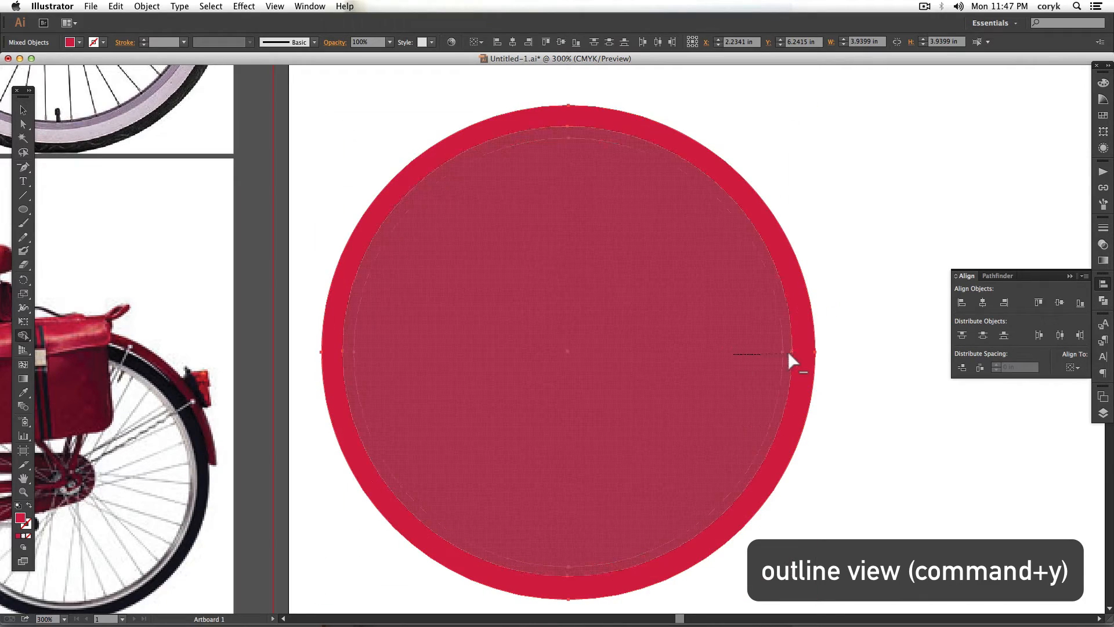
pyautogui.press('cmd+0')
pyautogui.moveTo(445, 301); pyautogui.dragTo(527, 268)
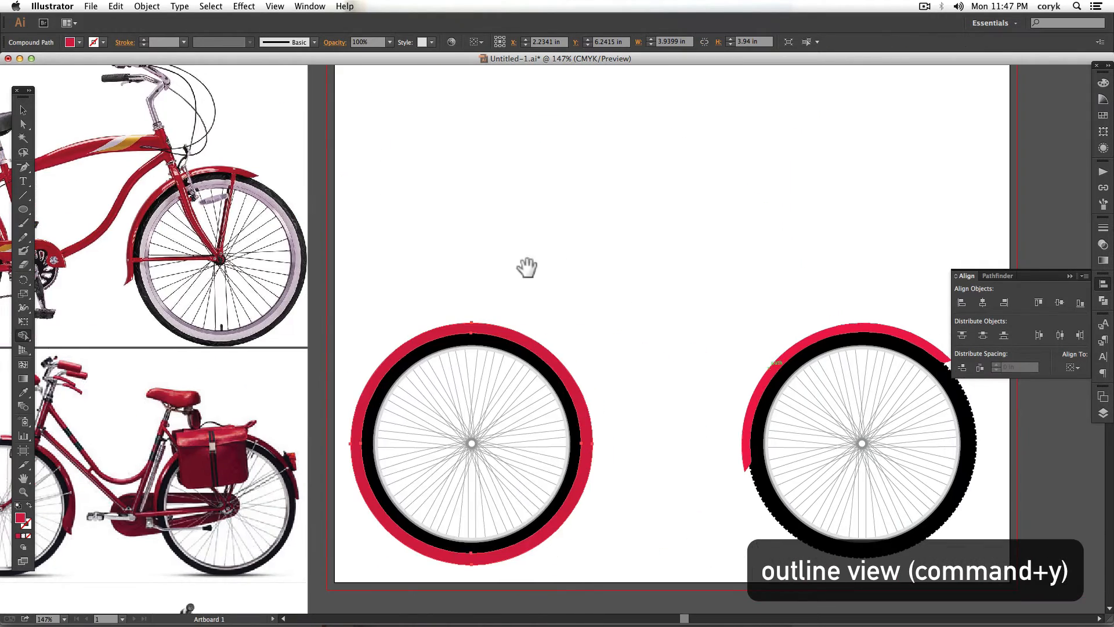
# Draw a slanted line across the rear red ring and remove the section below it to form the rear fender.
pyautogui.click(339, 425)
pyautogui.click(601, 503)
pyautogui.press('v')
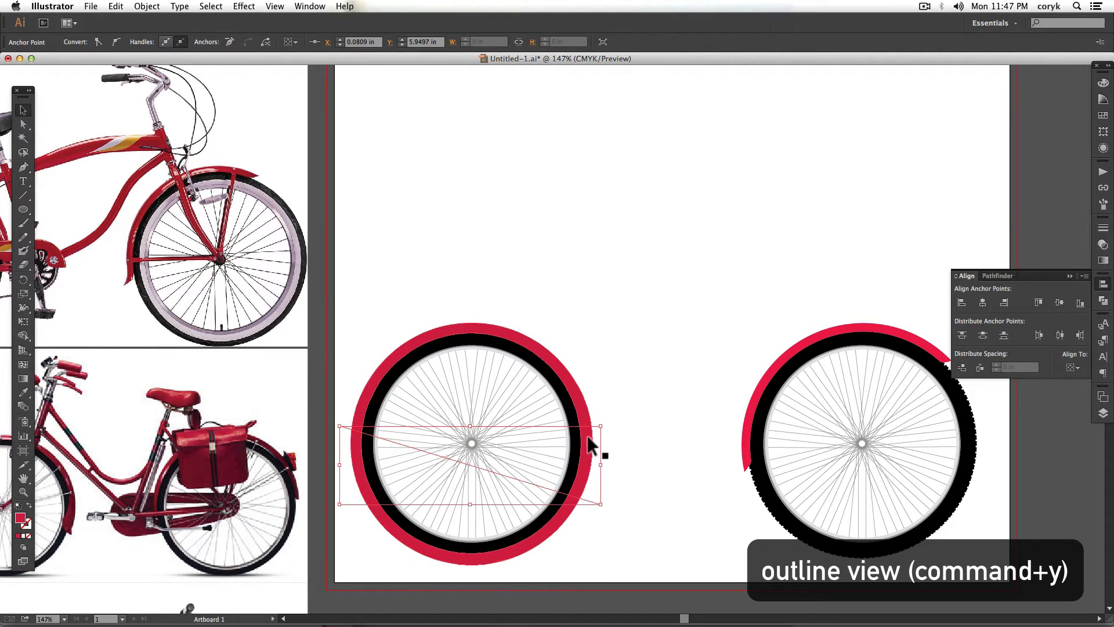
pyautogui.hotkey('shift', 'm')
pyautogui.keyDown('alt'); pyautogui.click(564, 515); pyautogui.keyUp('alt')
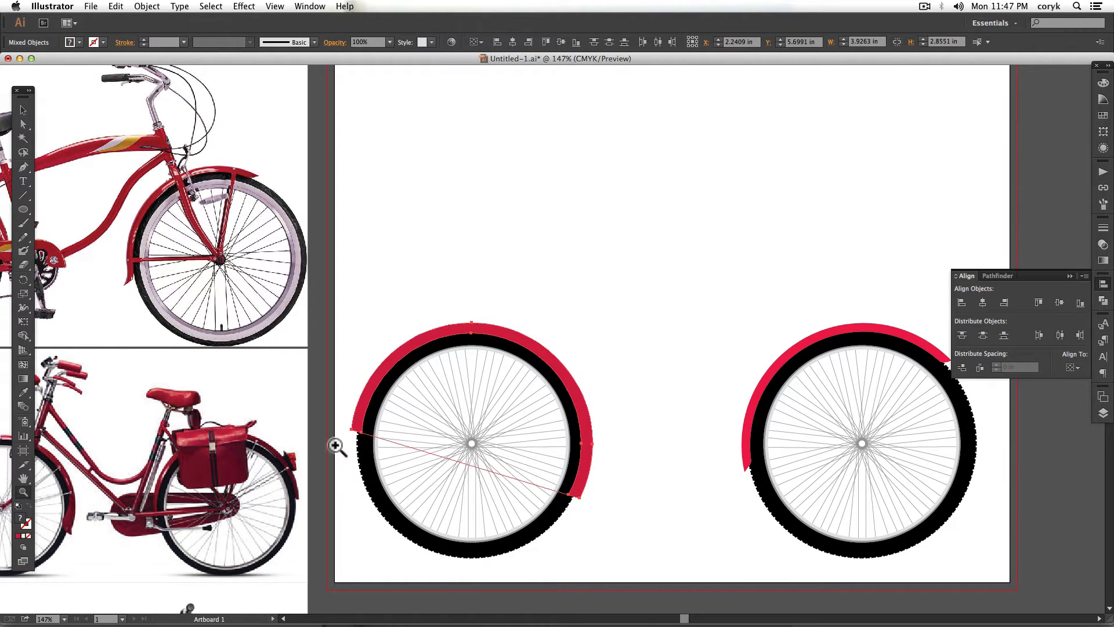
# Taper both ends of the rear fender by adding anchor points on its inner edge and removing the inner corner points.
pyautogui.moveTo(336, 446); pyautogui.dragTo(423, 390)
pyautogui.click(467, 419)
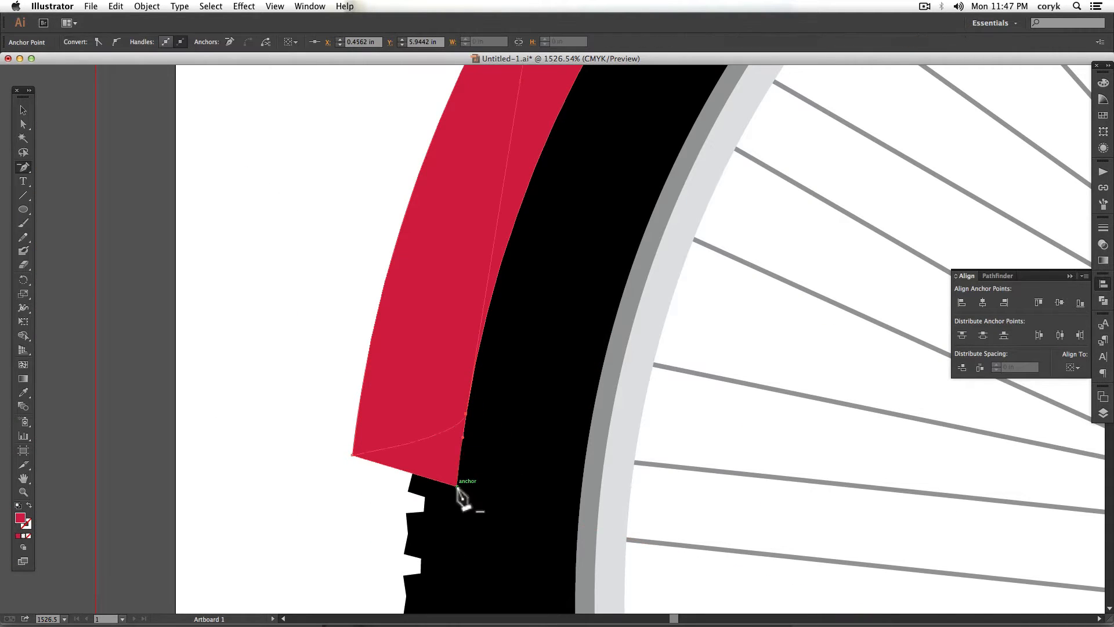
pyautogui.click(457, 486)
pyautogui.moveTo(771, 403); pyautogui.dragTo(70, 330)
pyautogui.moveTo(928, 435); pyautogui.dragTo(232, 345)
pyautogui.moveTo(432, 580); pyautogui.dragTo(491, 326)
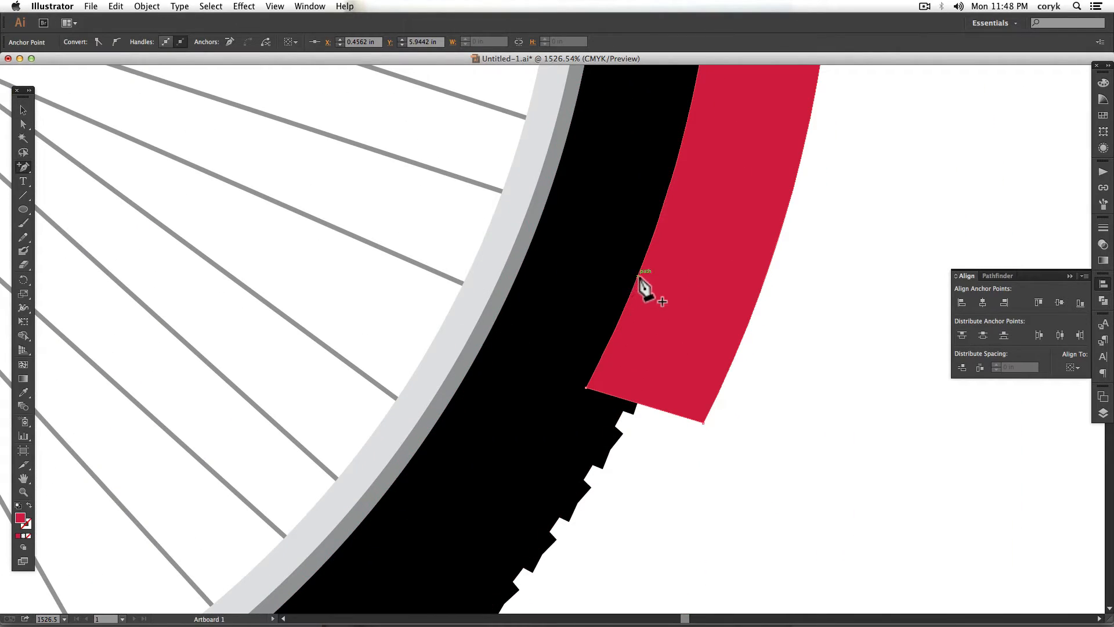
pyautogui.click(586, 387)
pyautogui.press('super+0')
# Select both fenders together and display the document's layers.
pyautogui.press('v')
pyautogui.click(520, 472)
pyautogui.moveTo(449, 427); pyautogui.dragTo(755, 379)
pyautogui.moveTo(653, 373); pyautogui.dragTo(438, 367)
pyautogui.click(477, 349)
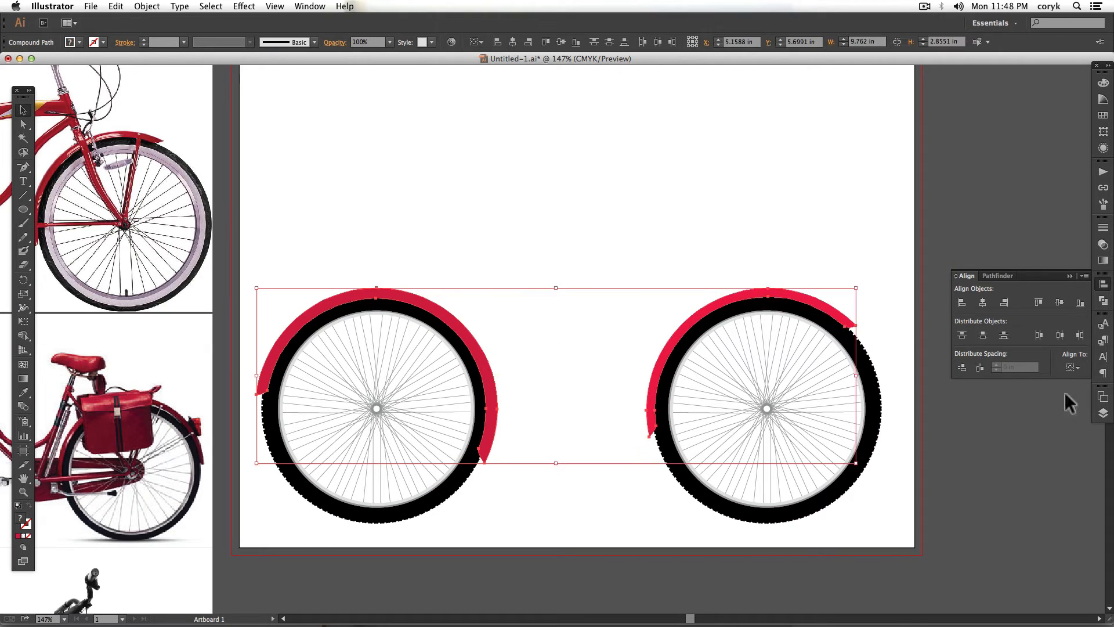
pyautogui.click(1103, 412)
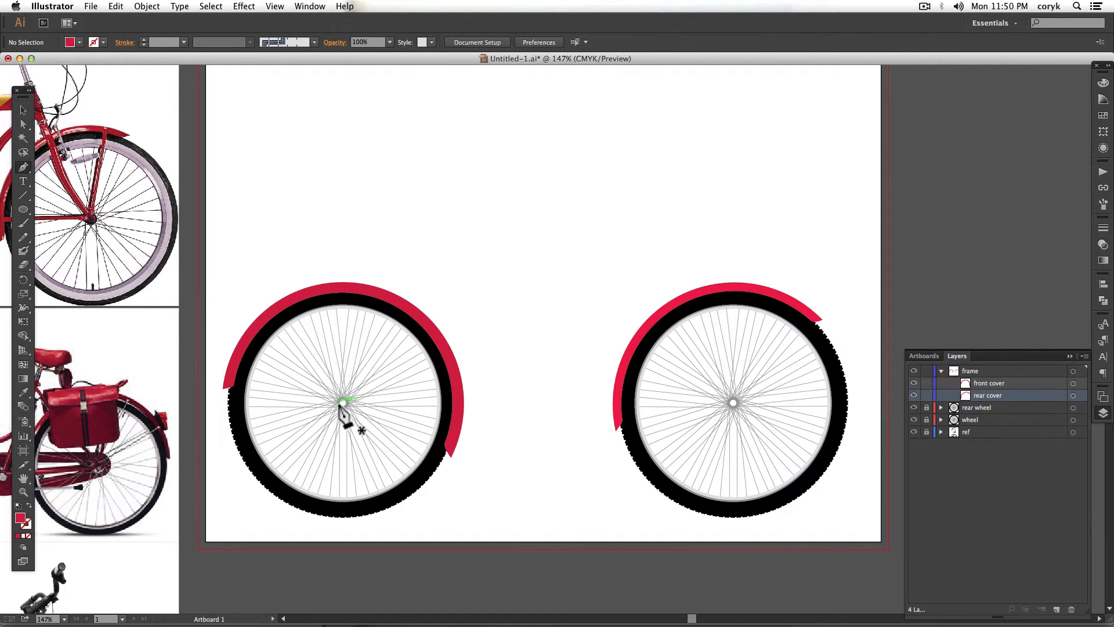
# Draw a closed four-sided frame path from the rear hub through the seat, head and pedal corners, with a red stroke and no fill.
pyautogui.click(348, 401)
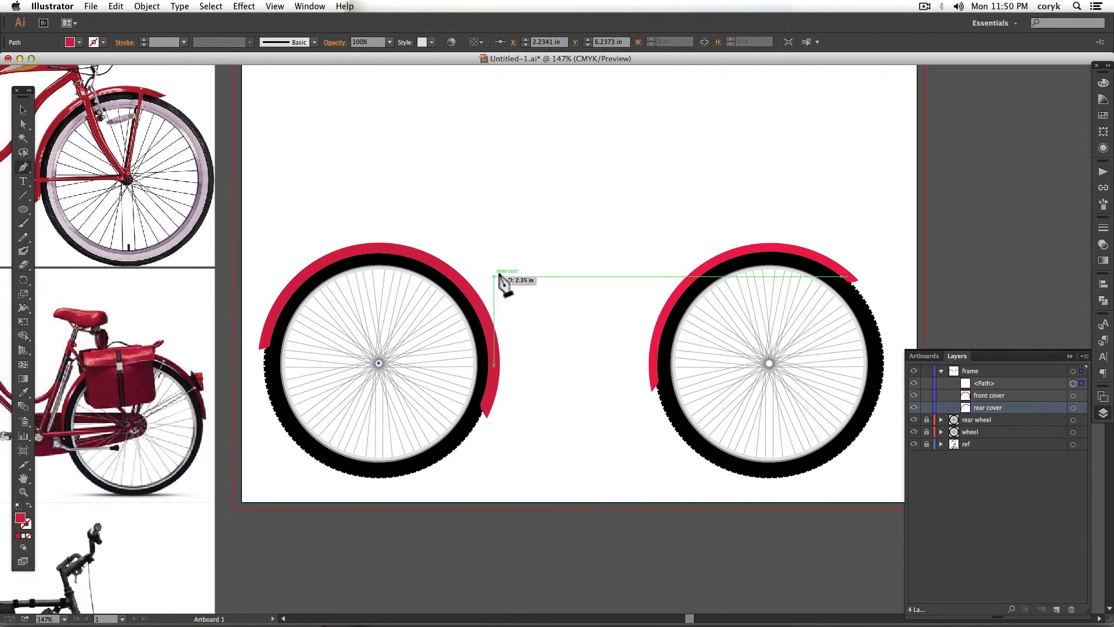
pyautogui.click(490, 251)
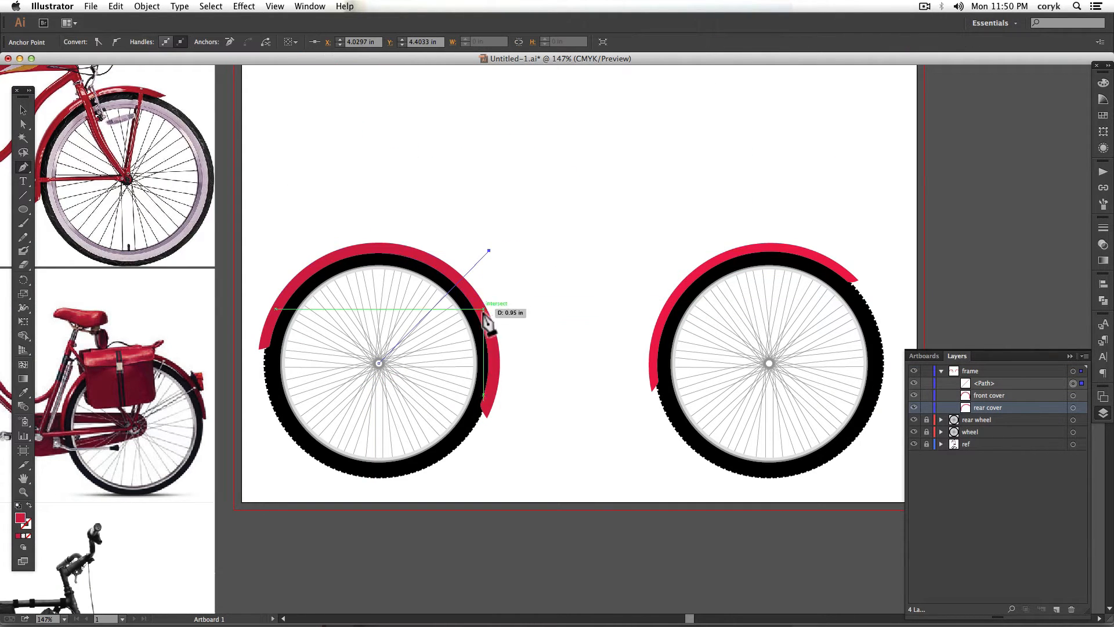
pyautogui.click(686, 250)
pyautogui.hotkey('shift', 'x')
pyautogui.scroll(-3, 667, 278)
pyautogui.hscroll(-3, 667, 278)
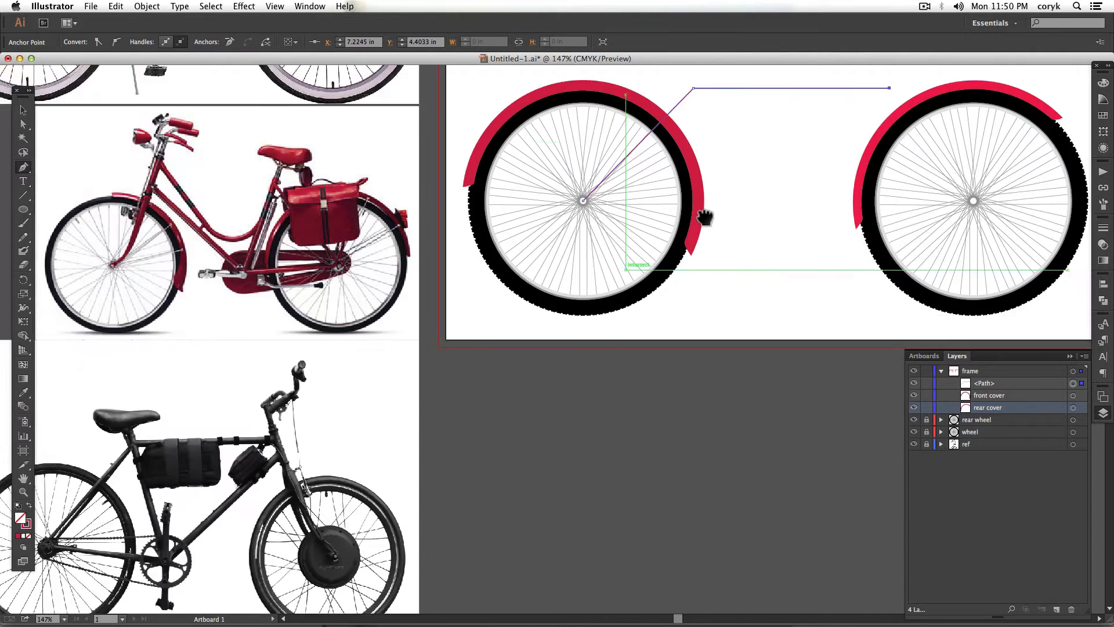
pyautogui.click(659, 307)
pyautogui.click(467, 282)
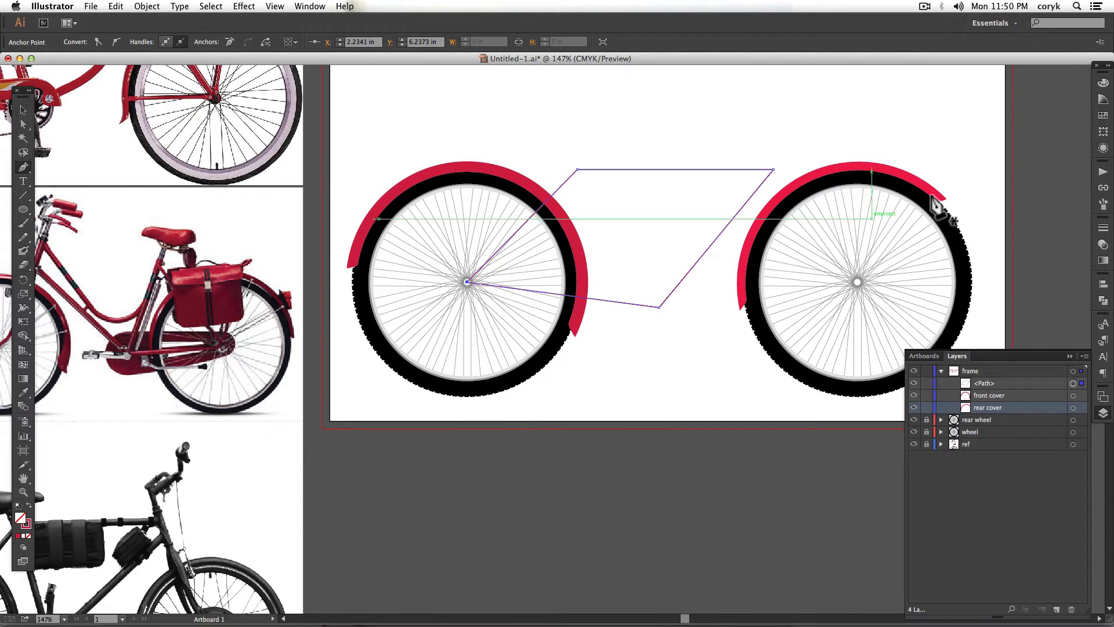
# Set the frame path's stroke weight to 12 pt with round corner joins.
pyautogui.click(1103, 228)
pyautogui.click(998, 232)
pyautogui.click(999, 231)
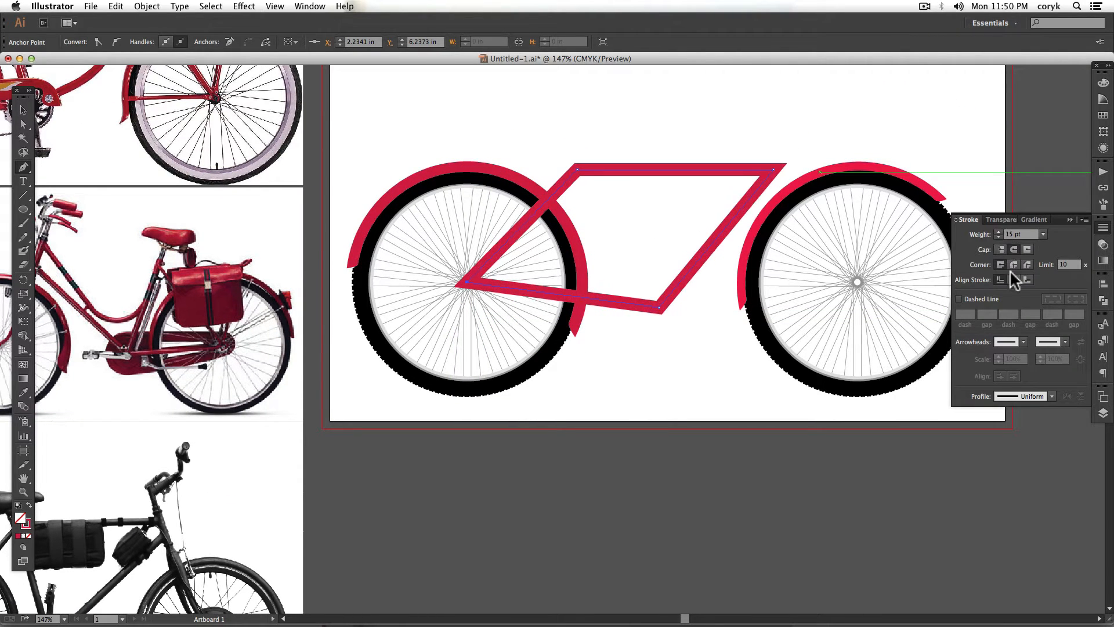
pyautogui.click(999, 237)
pyautogui.click(998, 237)
pyautogui.click(998, 238)
pyautogui.scroll(3, 717, 259)
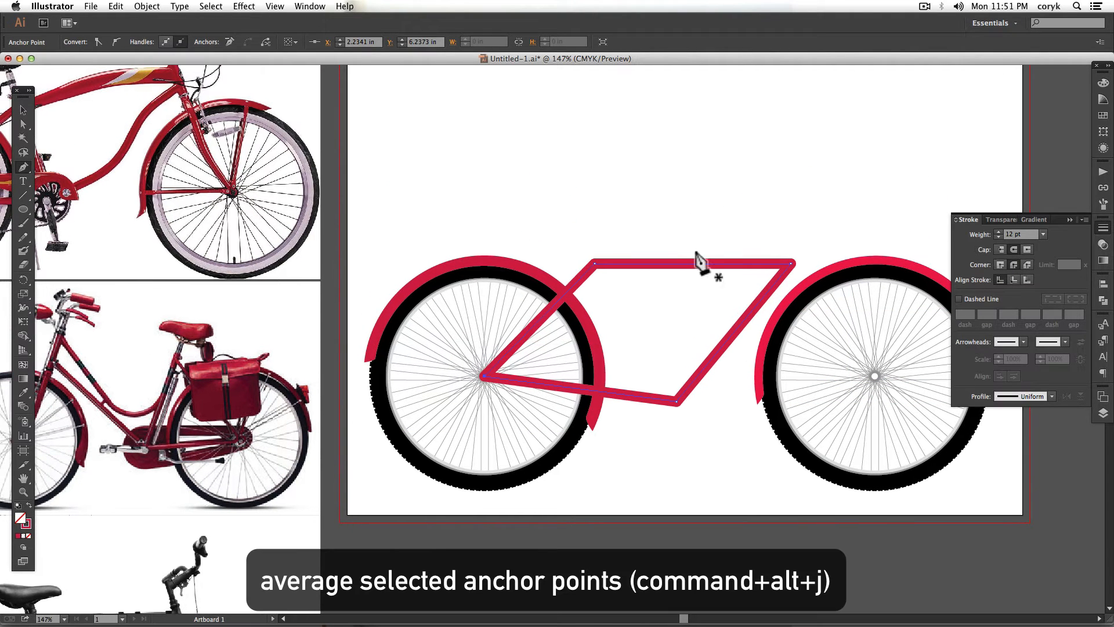
# Draw a seat tube from the frame's pedal corner to its seat corner and average the overlapping anchor points on both axes.
pyautogui.press('v')
pyautogui.click(696, 447)
pyautogui.click(676, 401)
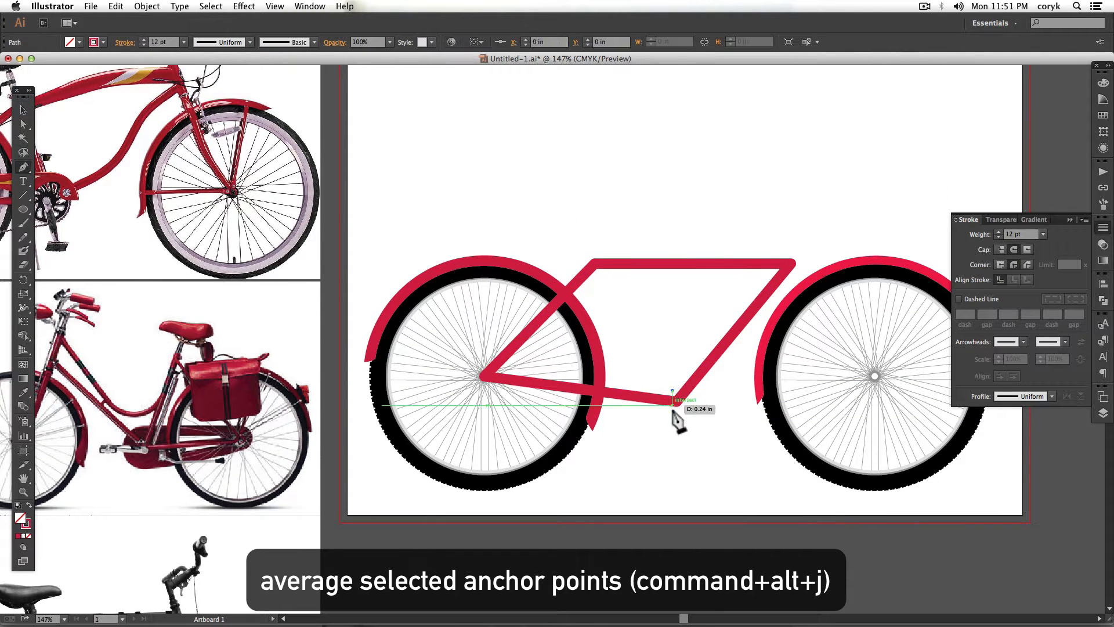
pyautogui.click(595, 263)
pyautogui.press('a')
pyautogui.press('super+alt+j')
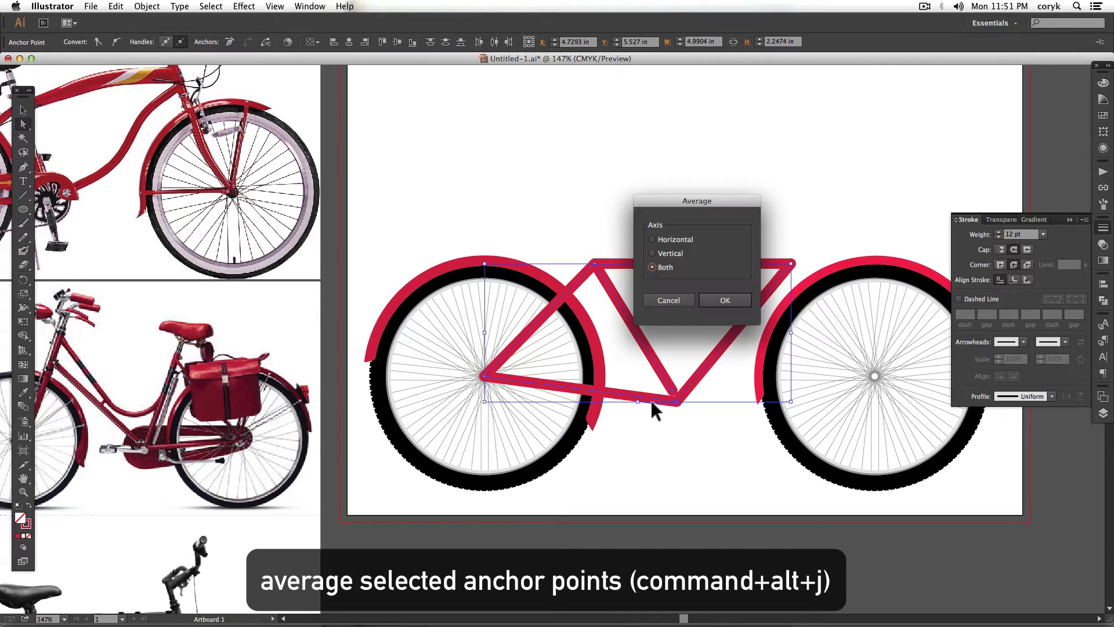
pyautogui.press('Return')
# Reshape the frame by shifting the seat corner slightly up and forward and the pedal corner back toward the rear wheel.
pyautogui.press('v')
pyautogui.click(597, 442)
pyautogui.moveTo(457, 530); pyautogui.dragTo(773, 286)
pyautogui.moveTo(819, 144)
pyautogui.mouseDown()
pyautogui.moveTo(732, 403)
pyautogui.moveTo(534, 415)
pyautogui.mouseUp()
pyautogui.press('a')
pyautogui.moveTo(708, 424); pyautogui.dragTo(683, 434)
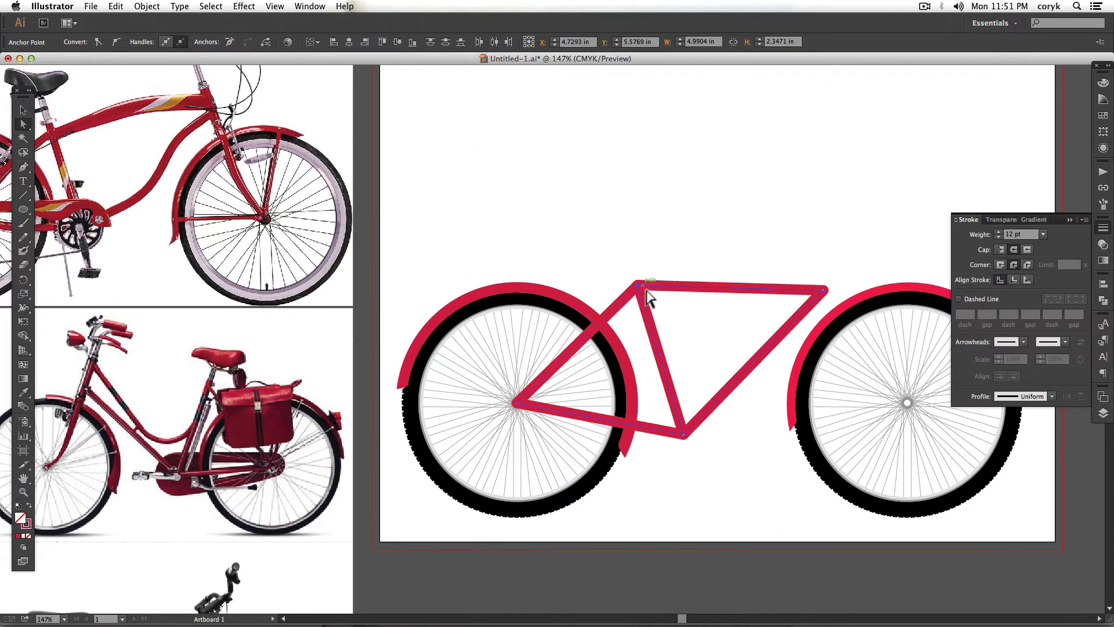
# Extend the seat tube's upper end above the top tube and check its alignment in outline view.
pyautogui.moveTo(628, 289); pyautogui.dragTo(627, 250)
pyautogui.press('super+y')
pyautogui.press('v')
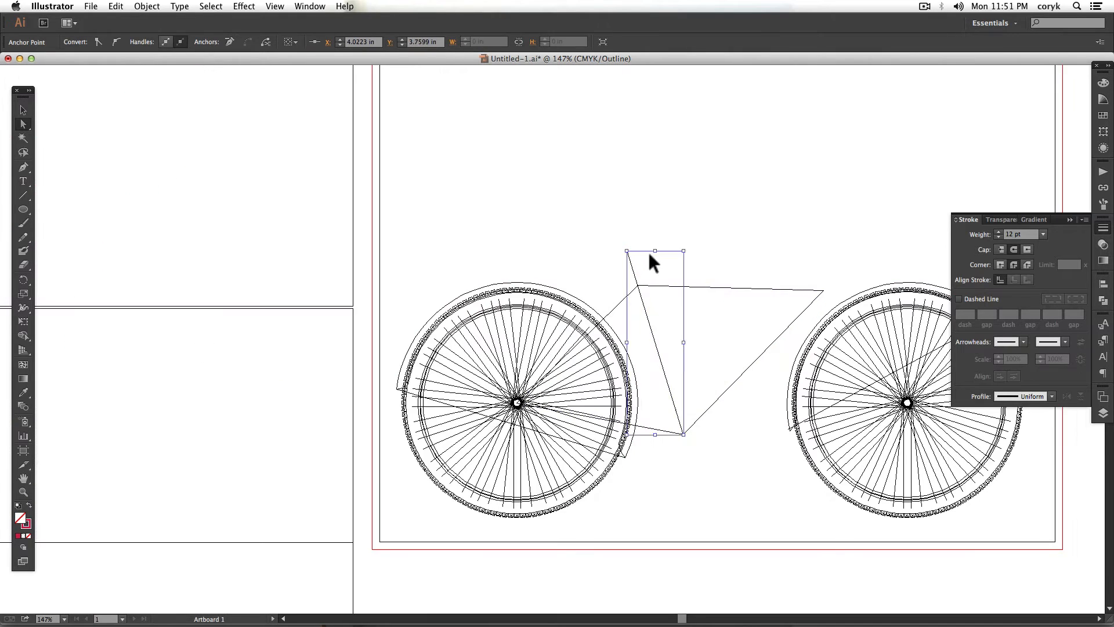
pyautogui.press('super+y')
# Duplicate the seat tube at the frame's front corner as the fork and extend its lower end to the front wheel's hub.
pyautogui.moveTo(773, 418); pyautogui.dragTo(689, 393)
pyautogui.click(689, 393)
pyautogui.moveTo(578, 341); pyautogui.dragTo(755, 298)
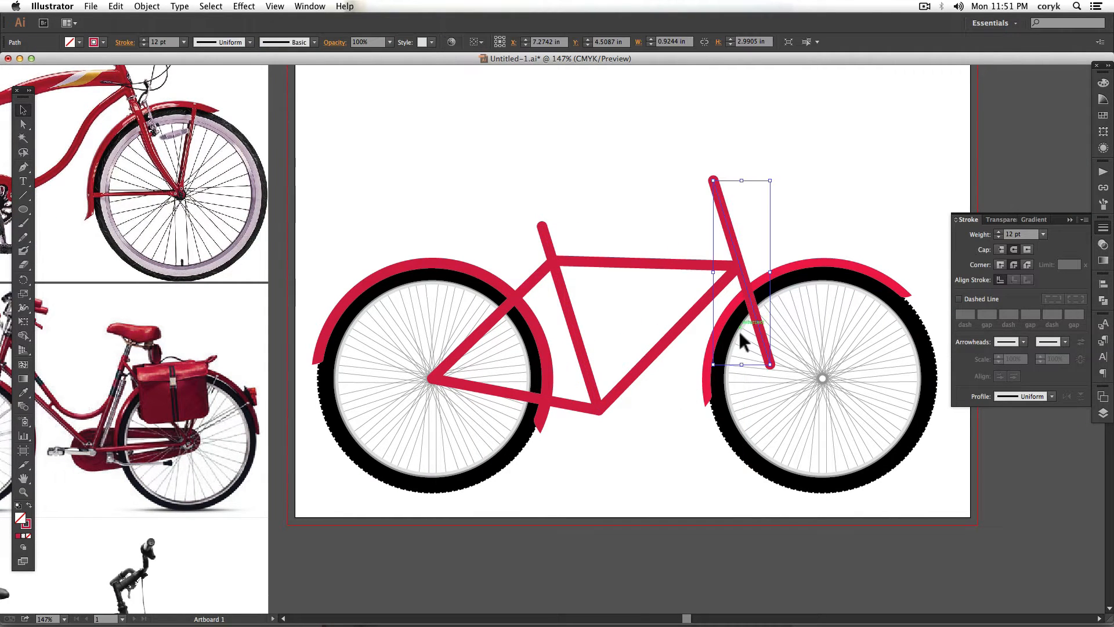
pyautogui.click(770, 365)
pyautogui.click(822, 378)
pyautogui.press('a')
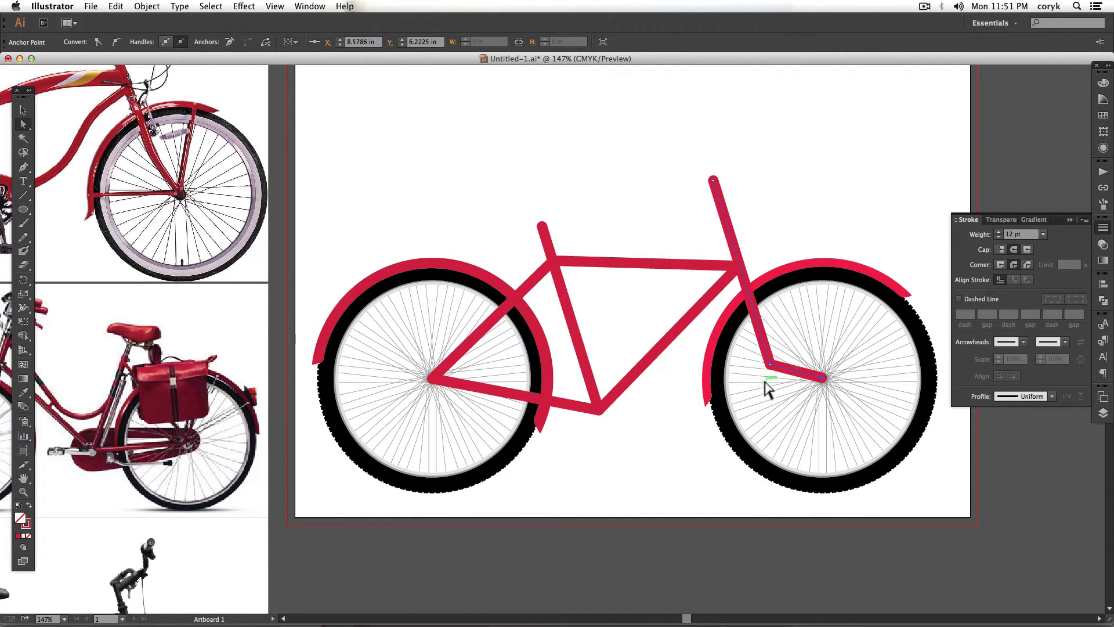
# Shift the fork's lower bend up and forward and lower the upper end of its steering tube.
pyautogui.moveTo(770, 364); pyautogui.dragTo(782, 347)
pyautogui.moveTo(713, 180); pyautogui.dragTo(714, 205)
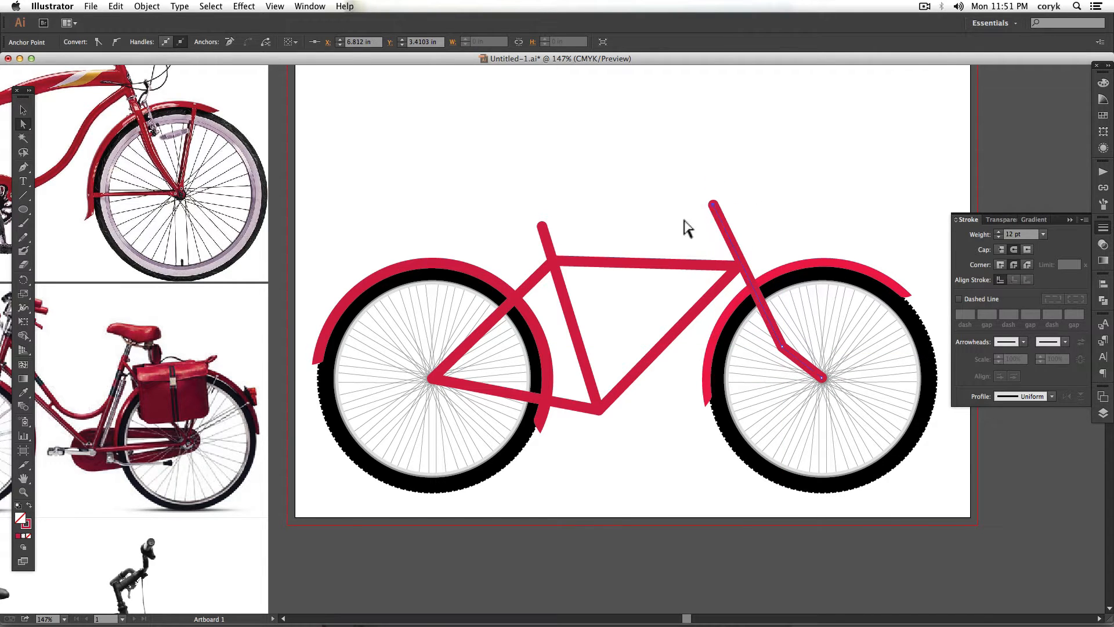
# Create a circle about 0.89 in wide centred on the frame's pedal corner, with gray fill #969696 and no stroke.
pyautogui.moveTo(659, 338); pyautogui.dragTo(687, 364)
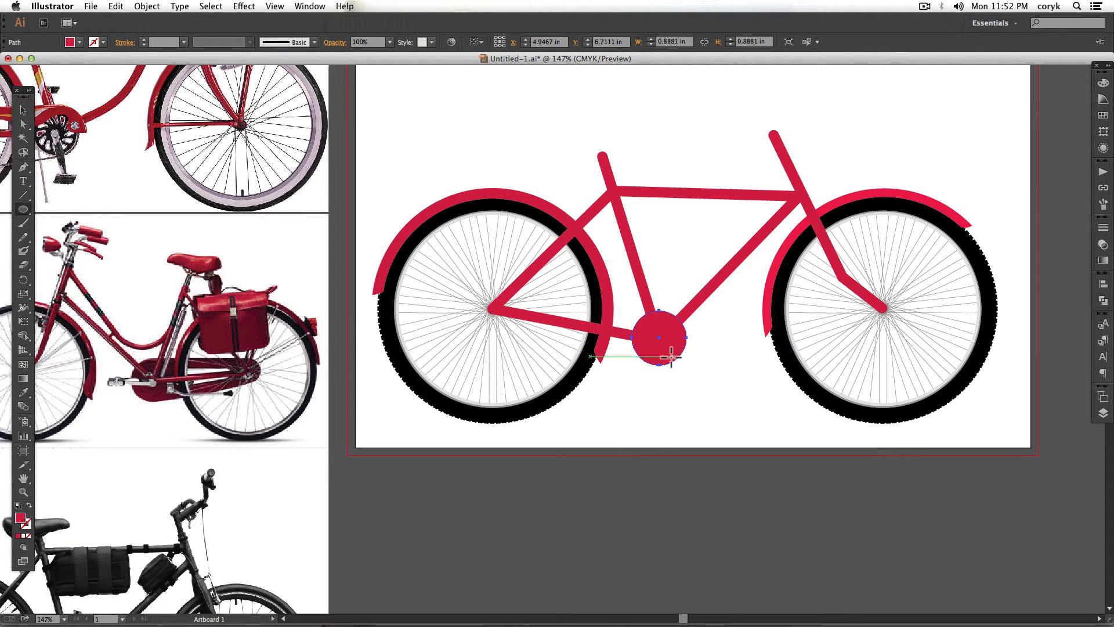
pyautogui.press('d')
pyautogui.hotkey('shift', 'x')
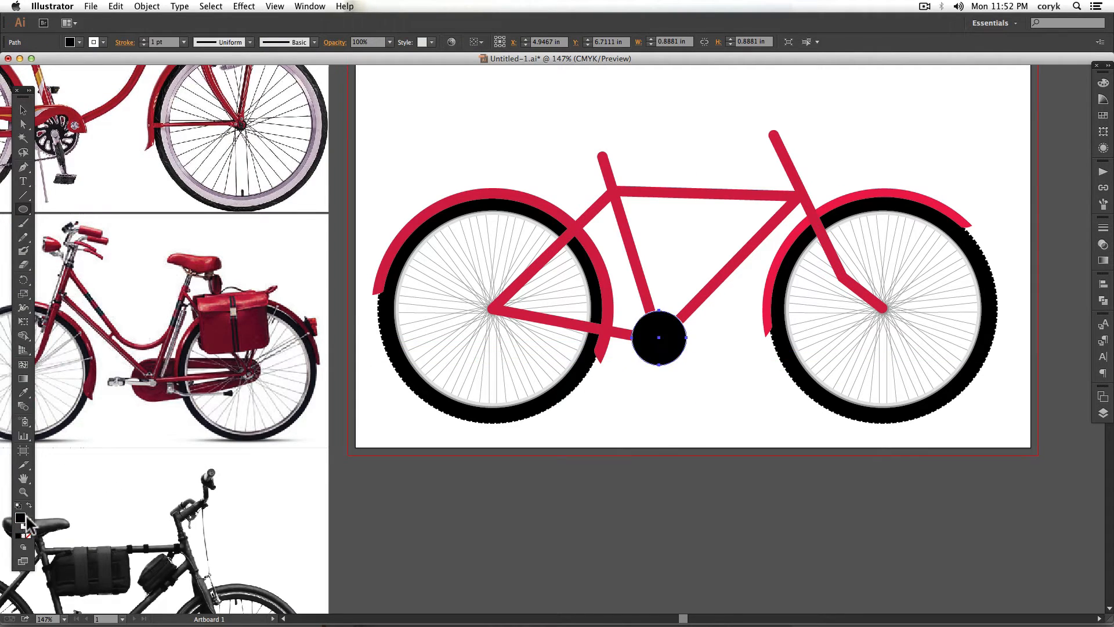
pyautogui.doubleClick(19, 520)
pyautogui.click(754, 292)
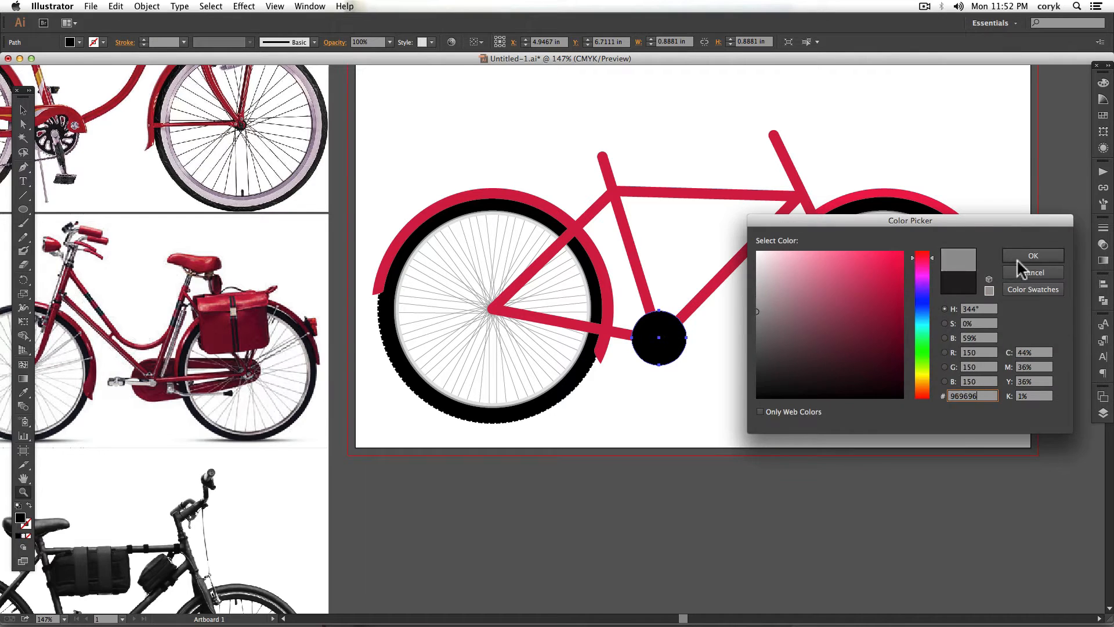
pyautogui.click(1018, 255)
# Turn the gray disc into a ring with a small concentric hub, using smaller circle copies and the Shape Builder tool.
pyautogui.moveTo(538, 447); pyautogui.dragTo(594, 338)
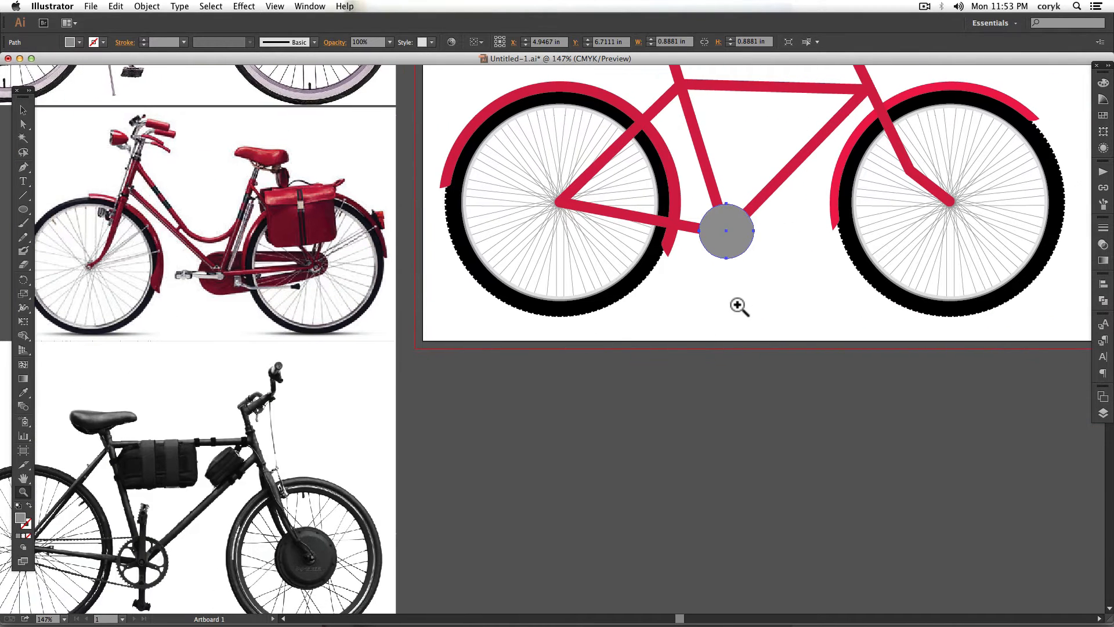
pyautogui.moveTo(754, 258); pyautogui.dragTo(637, 369)
pyautogui.keyDown('shift'); pyautogui.click(750, 239); pyautogui.keyUp('shift')
pyautogui.hotkey('shift', 'm')
pyautogui.keyDown('alt'); pyautogui.click(737, 238); pyautogui.keyUp('alt')
pyautogui.press('super+z')
pyautogui.press('v')
pyautogui.click(680, 408)
pyautogui.moveTo(551, 463); pyautogui.dragTo(599, 408)
# Draw a vertical gray spoke from the hub down to the ring and flare both of its ends with the Width tool.
pyautogui.click(681, 311)
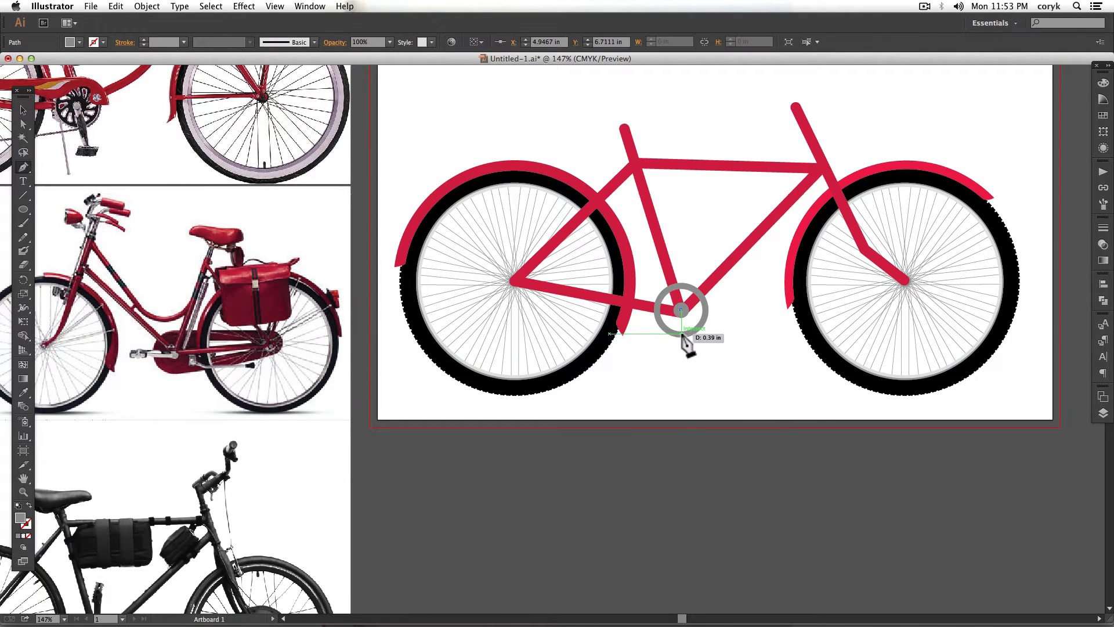
pyautogui.hotkey('shift', 'w')
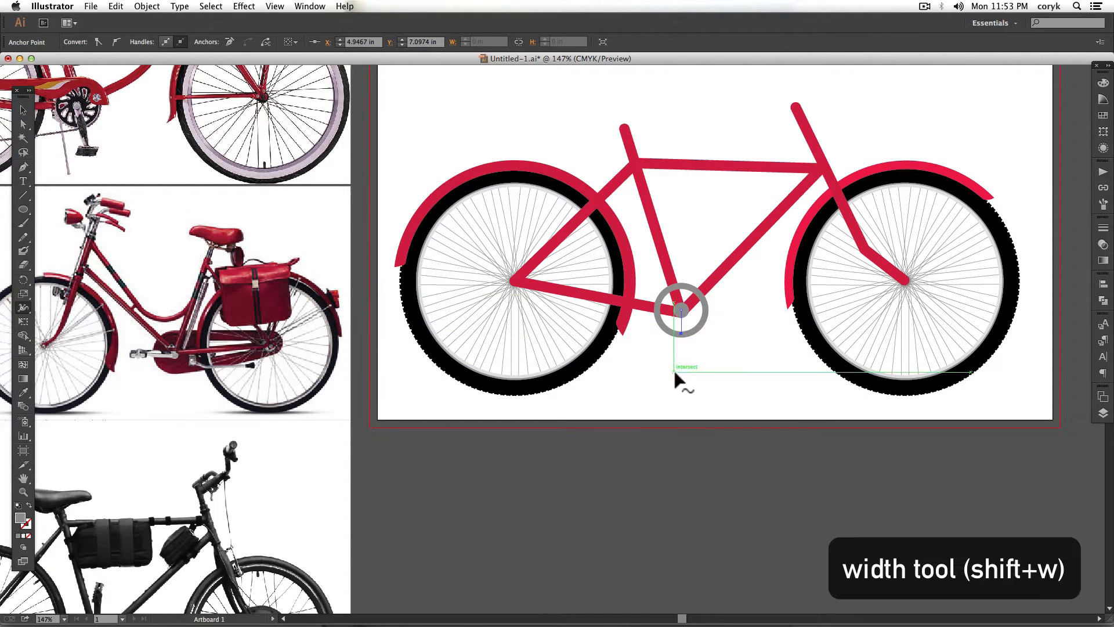
pyautogui.press('v')
pyautogui.hotkey('shift', 'x')
pyautogui.moveTo(682, 331); pyautogui.dragTo(683, 322)
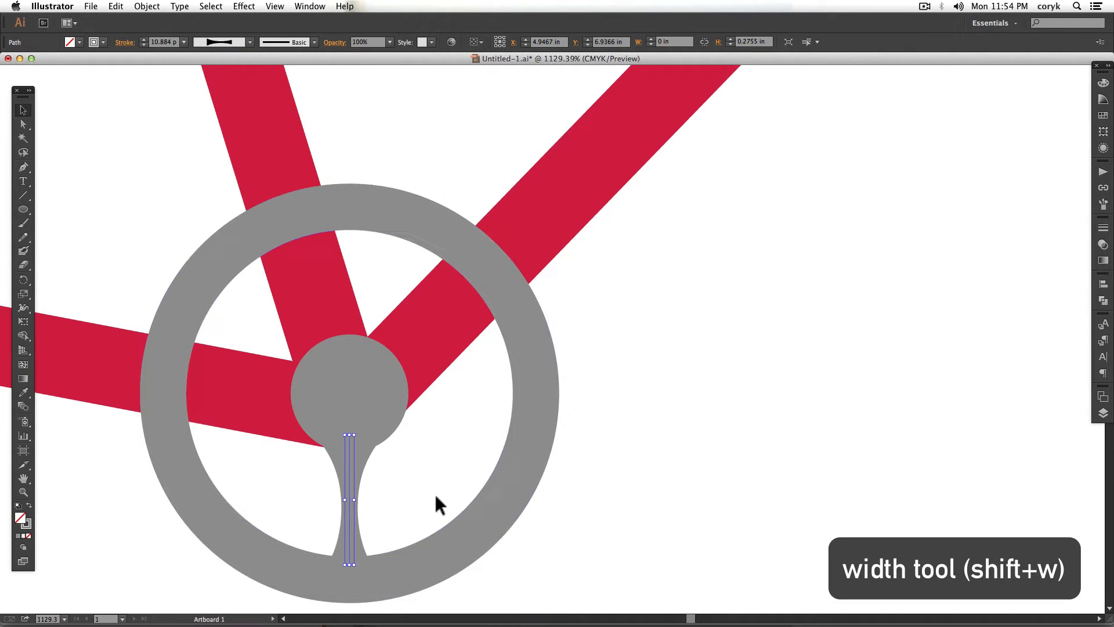
# Copy the spoke around the hub's centre at 360/5 degrees, repeating the rotation until five spokes fill the ring.
pyautogui.press('r')
pyautogui.keyDown('alt'); pyautogui.click(349, 399); pyautogui.keyUp('alt')
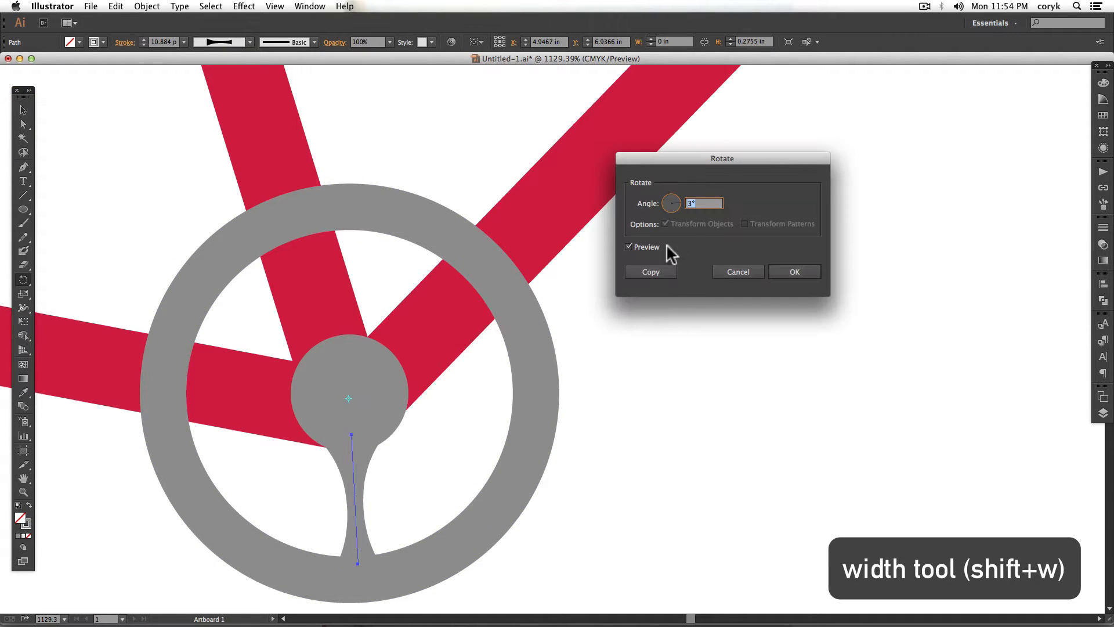
pyautogui.write('360/5')
pyautogui.click(655, 272)
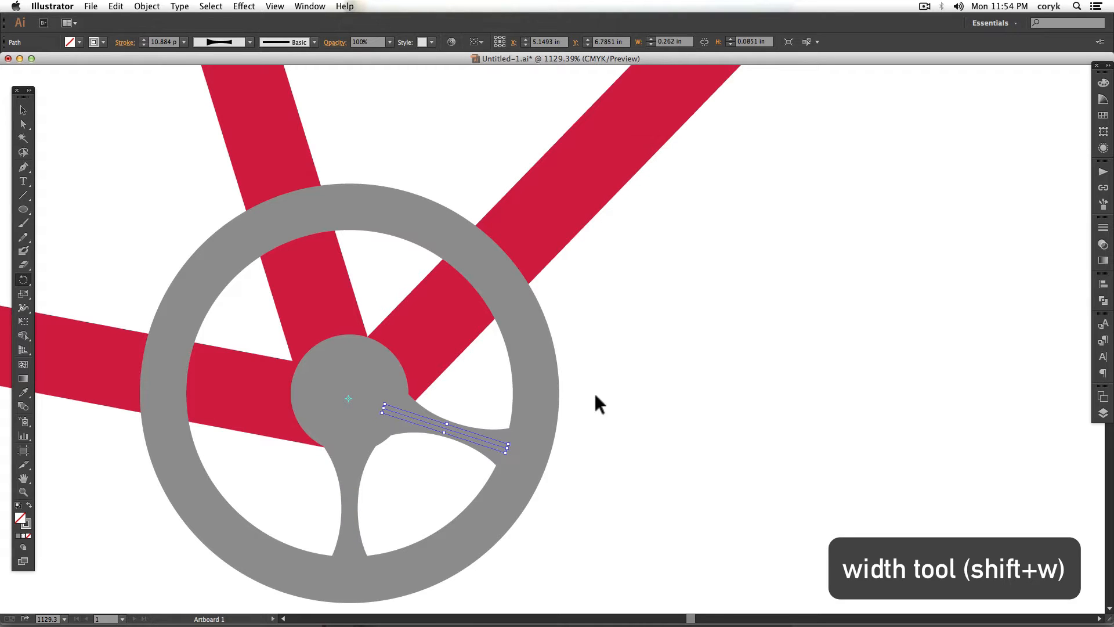
pyautogui.hotkey('ctrl', 'd')
pyautogui.hotkey('ctrl', 'd')
pyautogui.hotkey('ctrl', 'd')
# Enlarge the hub to about 0.32 in and add a concentric centre circle about 0.12 in wide filled with #545454.
pyautogui.click(408, 338)
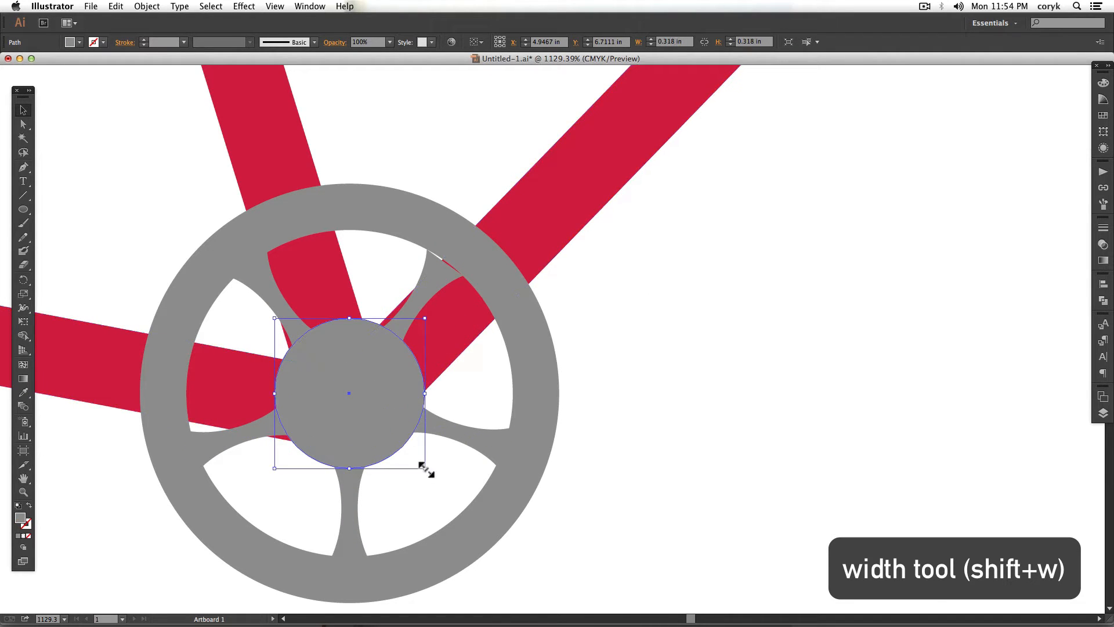
pyautogui.moveTo(424, 468); pyautogui.dragTo(371, 393)
pyautogui.doubleClick(19, 518)
pyautogui.click(838, 319)
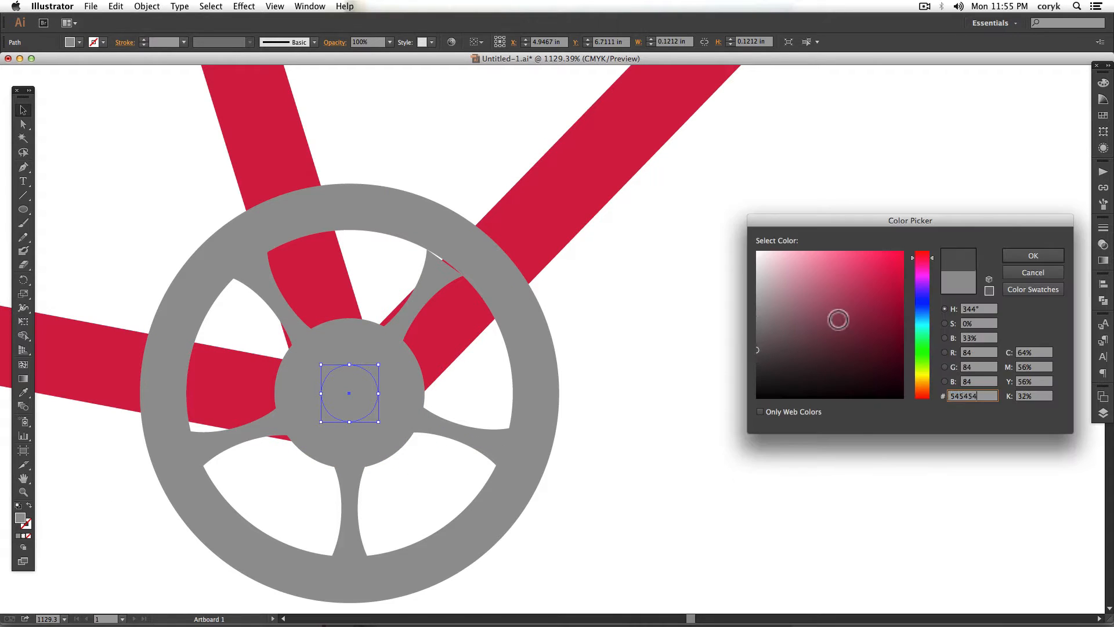
pyautogui.press('Return')
pyautogui.click(650, 397)
# Group the five spokes, align them within the ring, and group them with the ring and hub.
pyautogui.click(430, 296)
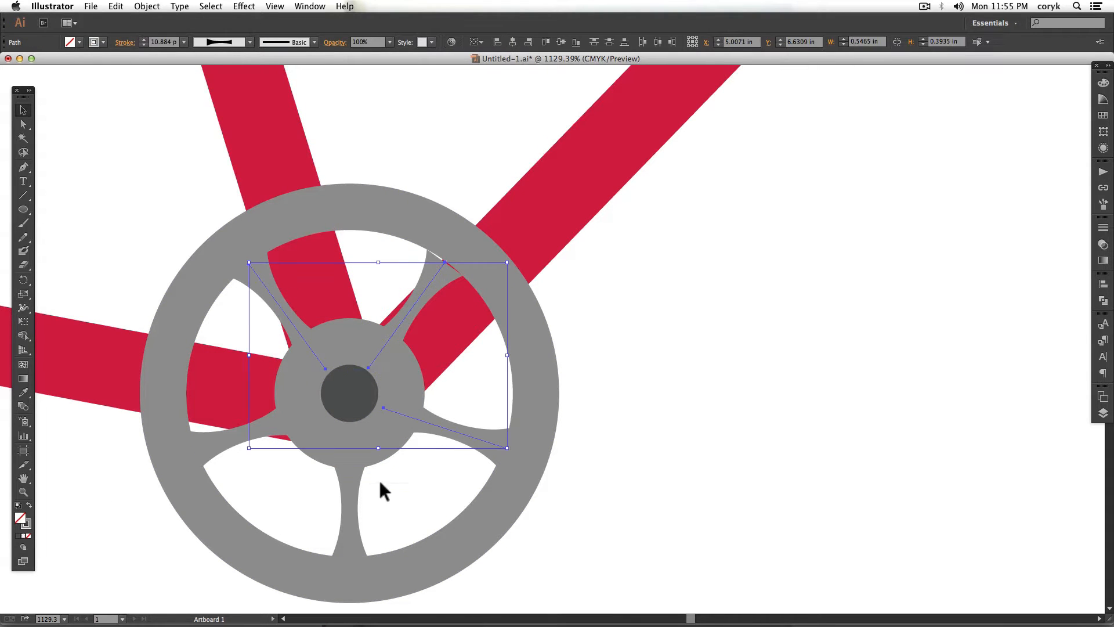
pyautogui.press('super+g')
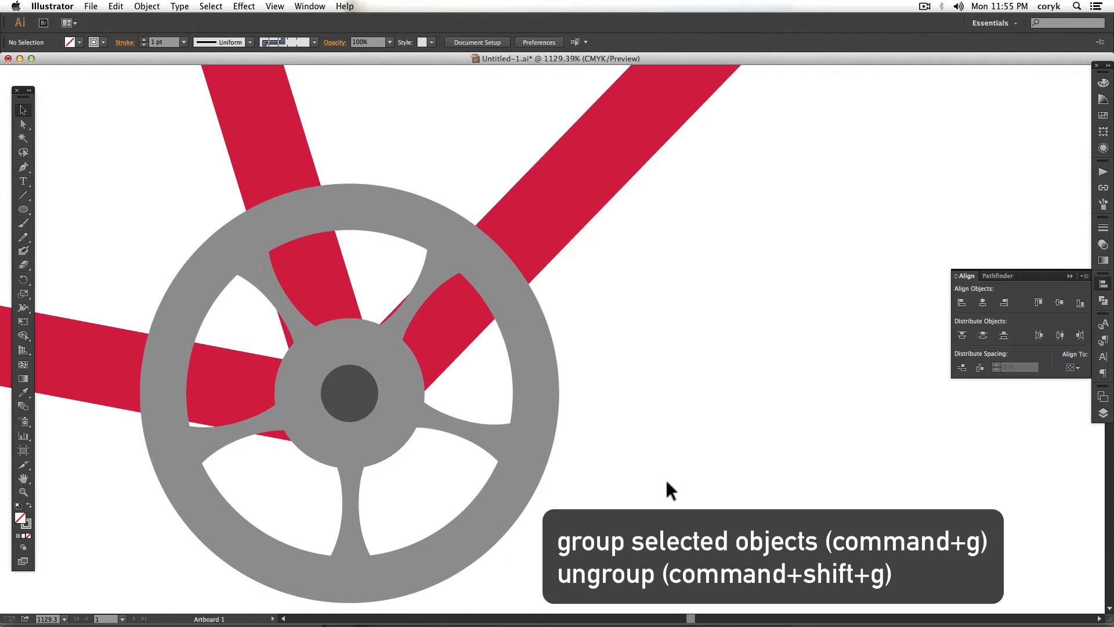
pyautogui.click(518, 475)
pyautogui.keyDown('shift'); pyautogui.click(373, 454); pyautogui.keyUp('shift')
pyautogui.press('super+g')
pyautogui.click(655, 436)
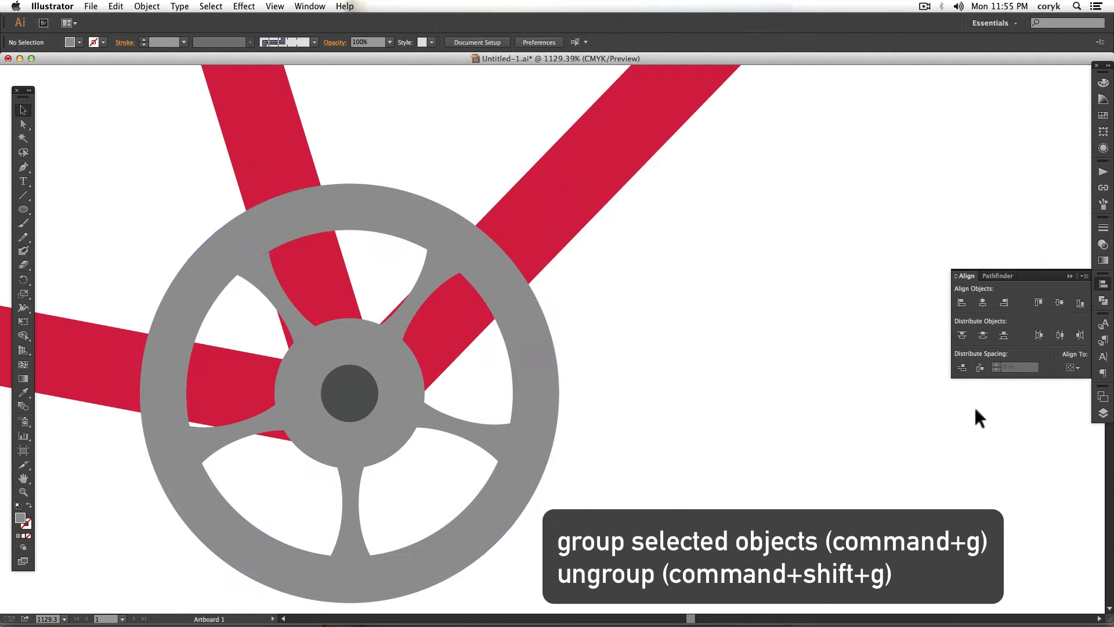
# Create a new layer named pedals and move the selected chainring artwork onto it.
pyautogui.click(1102, 413)
pyautogui.click(1073, 395)
pyautogui.keyDown('shift'); pyautogui.click(1073, 383); pyautogui.keyUp('shift')
pyautogui.click(1056, 609)
pyautogui.doubleClick(970, 370)
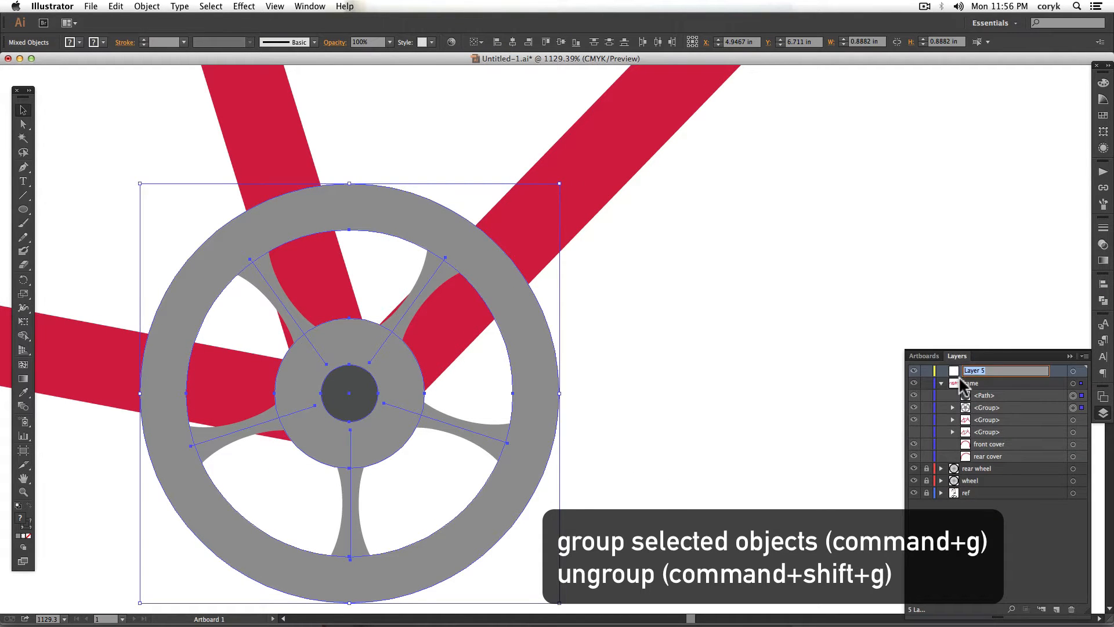
pyautogui.write('pedals')
pyautogui.press('Return')
pyautogui.rightClick(366, 385)
pyautogui.click(545, 530)
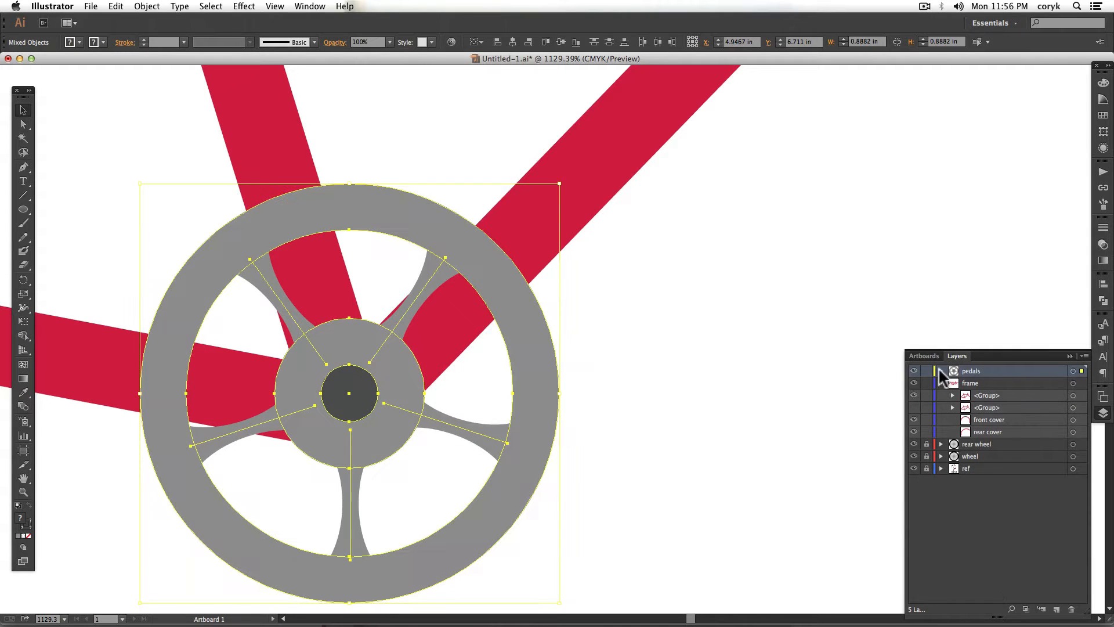
# Ungroup the chainring artwork and expand the spoke group's variable-width strokes into filled shapes.
pyautogui.press('super+0')
pyautogui.click(598, 522)
pyautogui.click(521, 498)
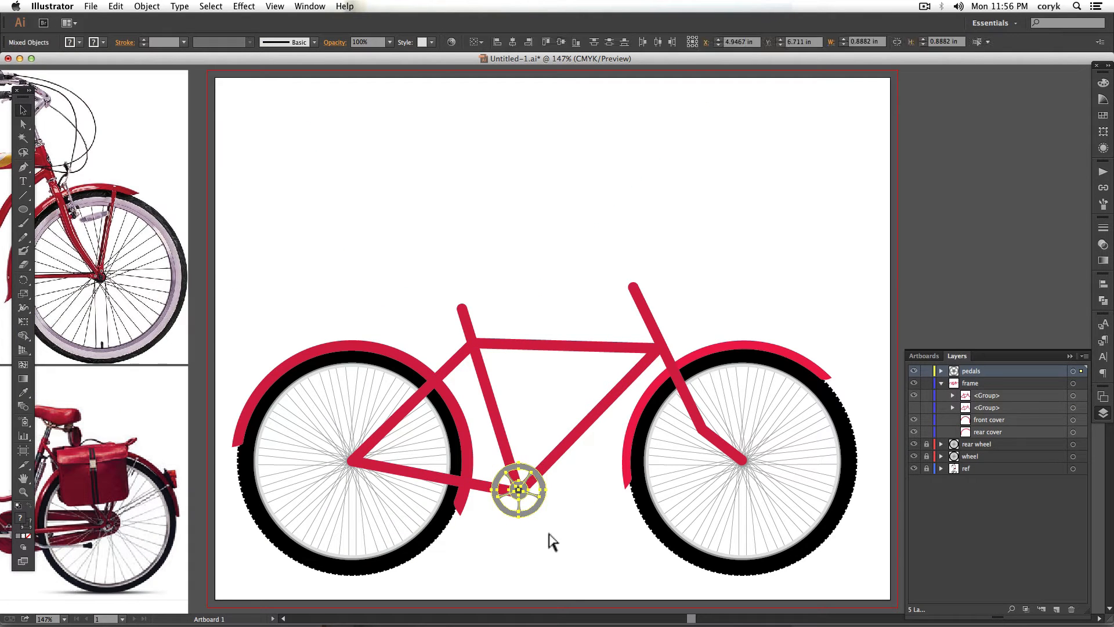
pyautogui.click(550, 538)
pyautogui.click(941, 371)
pyautogui.click(532, 503)
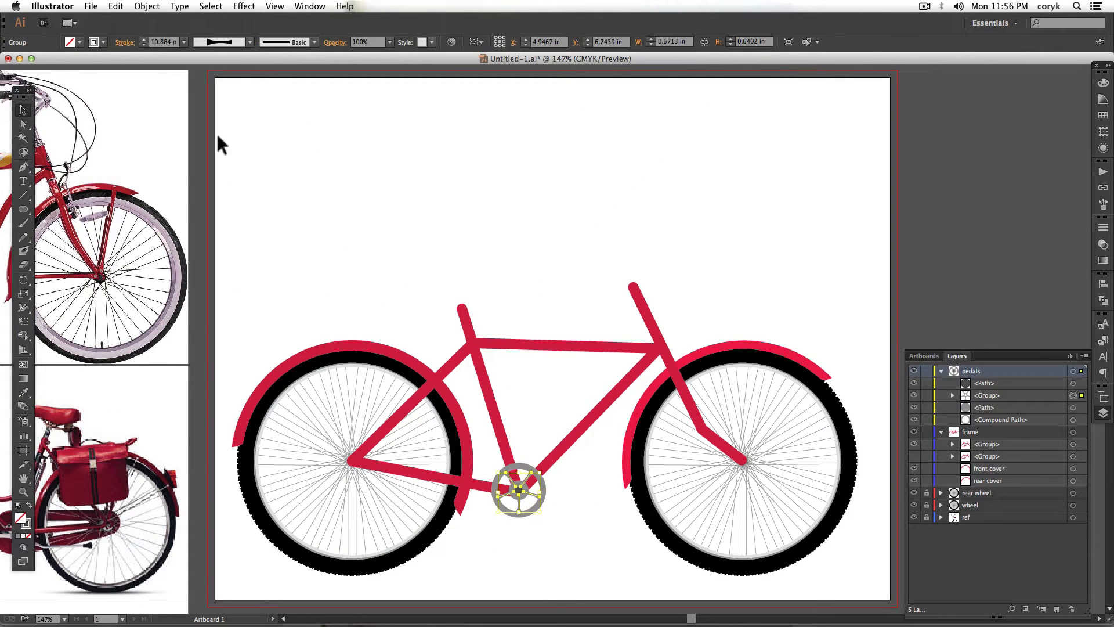
pyautogui.click(147, 6)
pyautogui.click(174, 132)
# Paste a copy of the chainring's ring behind it, shrink it to about 0.87 in, and give it a darker gray fill.
pyautogui.click(530, 503)
pyautogui.click(523, 496)
pyautogui.click(548, 490)
pyautogui.click(543, 492)
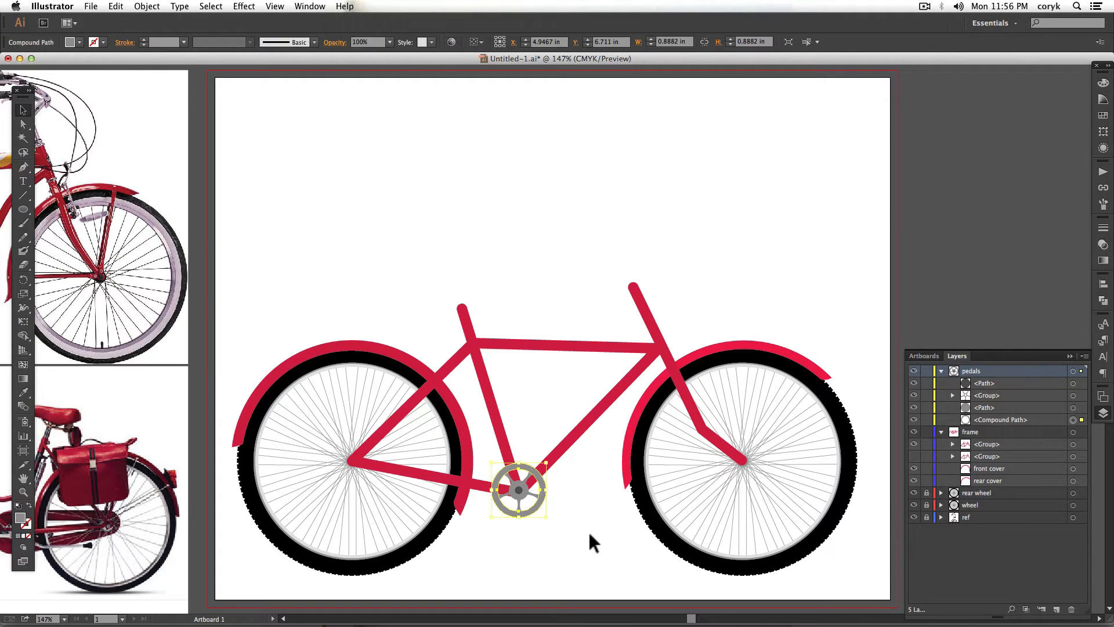
pyautogui.moveTo(588, 543); pyautogui.dragTo(593, 544)
pyautogui.press('v')
pyautogui.press('super+c')
pyautogui.press('super+b')
pyautogui.moveTo(619, 444); pyautogui.dragTo(615, 442)
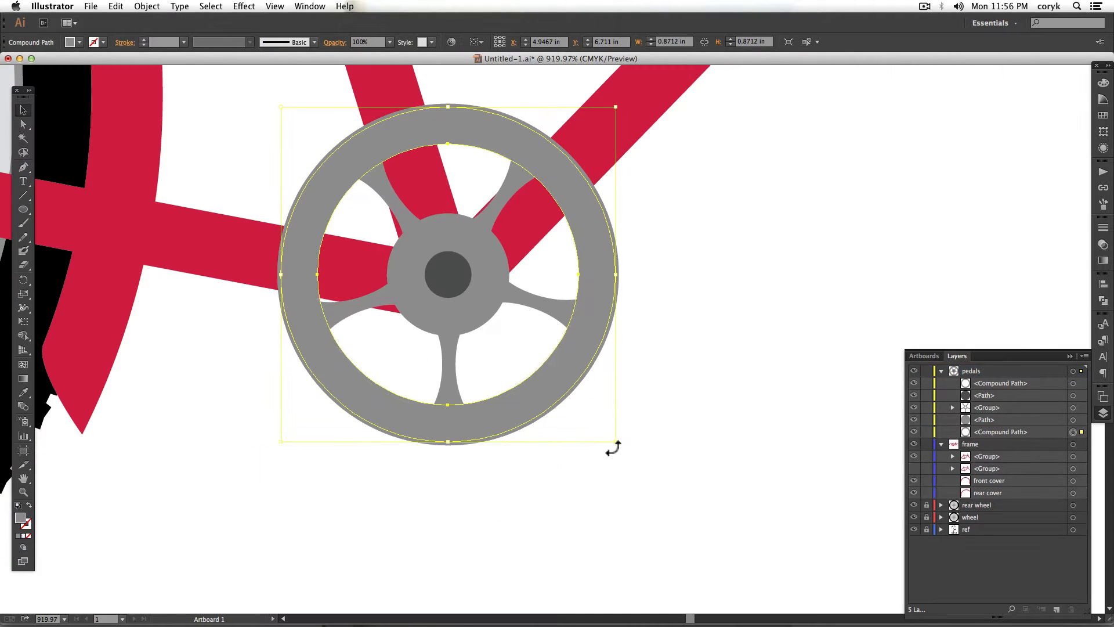
pyautogui.doubleClick(21, 516)
pyautogui.click(1004, 256)
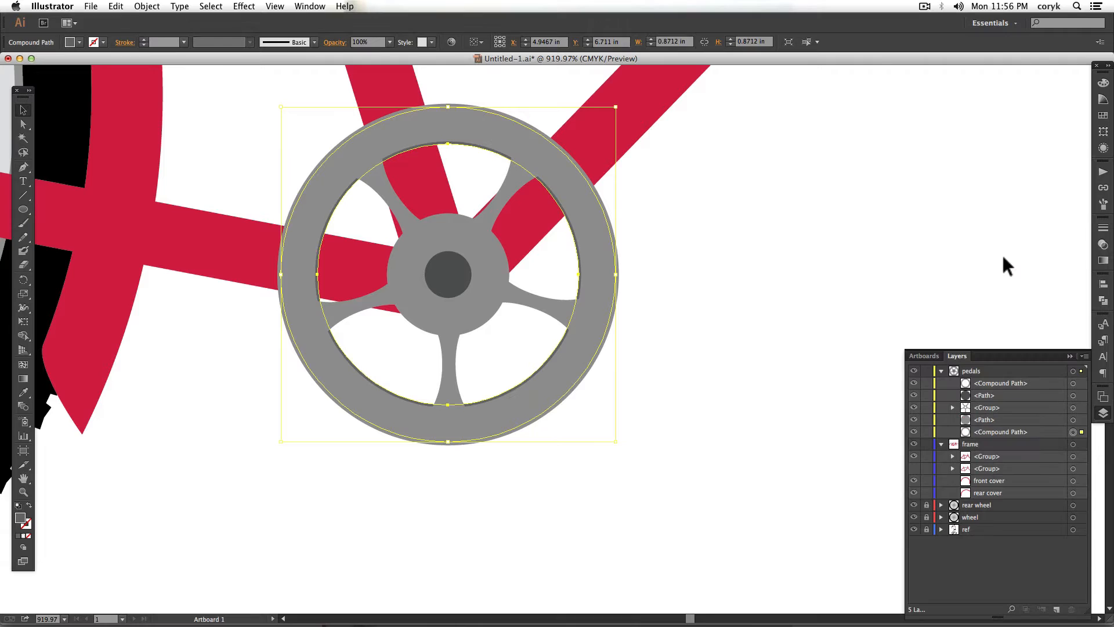
# Paste a copy of the hub circle behind the artwork, enlarge it slightly, and sample the ring shadow's dark gray fill.
pyautogui.click(665, 469)
pyautogui.click(486, 313)
pyautogui.press('super+c')
pyautogui.press('super+b')
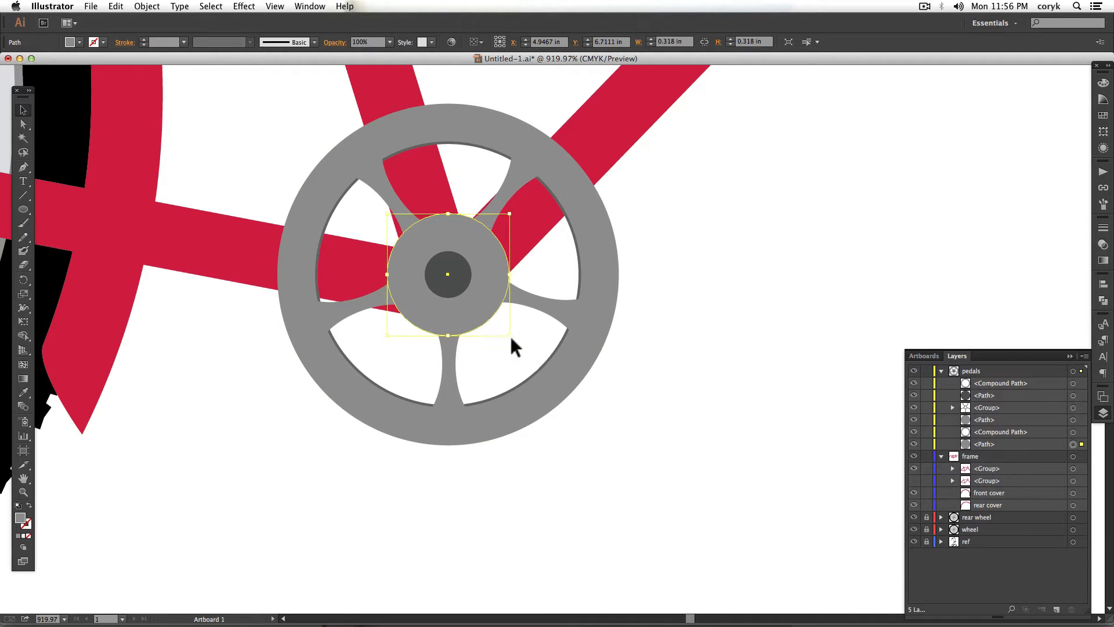
pyautogui.moveTo(509, 335); pyautogui.dragTo(514, 341)
pyautogui.press('i')
pyautogui.click(520, 383)
pyautogui.press('v')
pyautogui.click(626, 372)
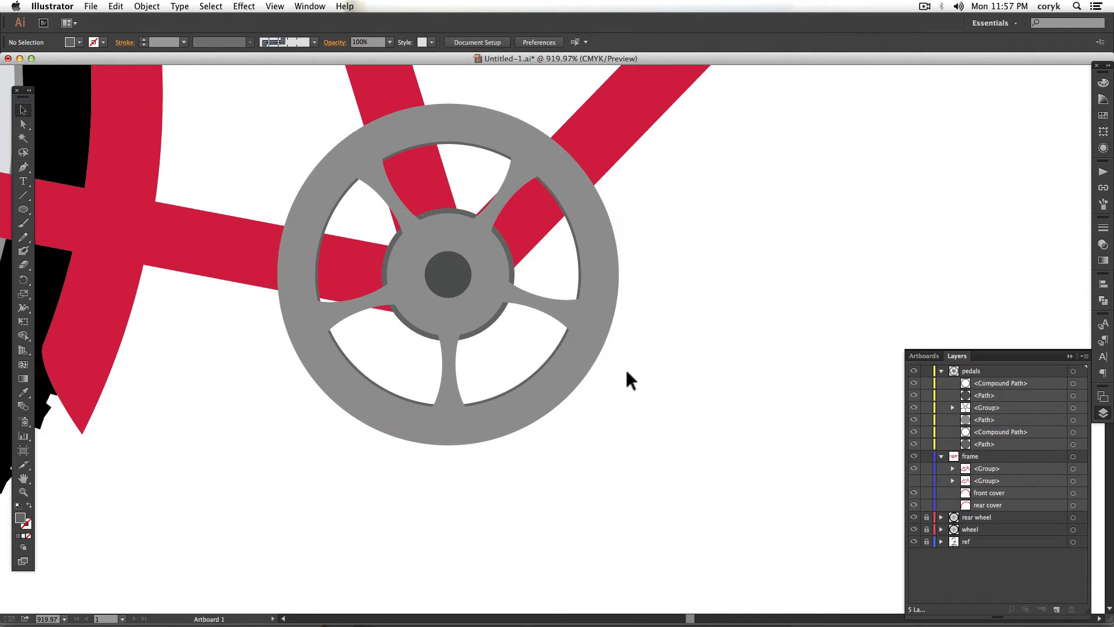
# Draw a small gray ellipse about 0.036 by 0.051 in over the chainring's top edge as a tooth.
pyautogui.press('super+0')
pyautogui.moveTo(298, 510); pyautogui.dragTo(311, 368)
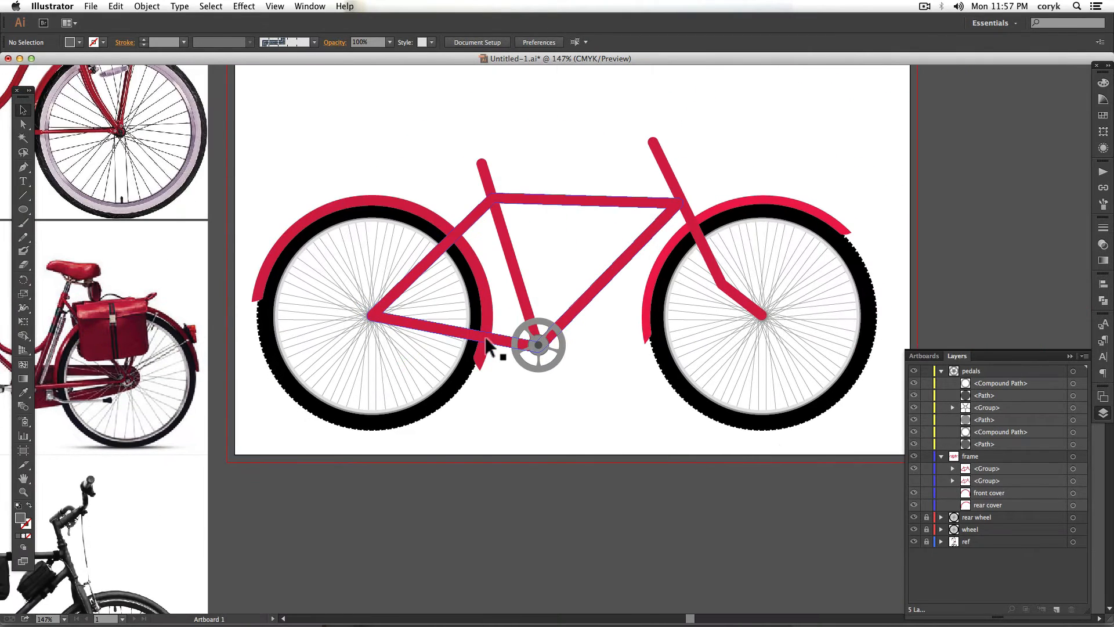
pyautogui.moveTo(571, 375); pyautogui.dragTo(576, 381)
pyautogui.moveTo(557, 312); pyautogui.dragTo(552, 343)
pyautogui.keyDown('super'); pyautogui.click(525, 195); pyautogui.keyUp('super')
pyautogui.press('l')
pyautogui.moveTo(513, 170); pyautogui.dragTo(534, 141)
# Copy the tooth around the chainring's centre at 6° and repeat the rotation until teeth surround the whole ring.
pyautogui.press('r')
pyautogui.keyDown('alt'); pyautogui.click(522, 364); pyautogui.keyUp('alt')
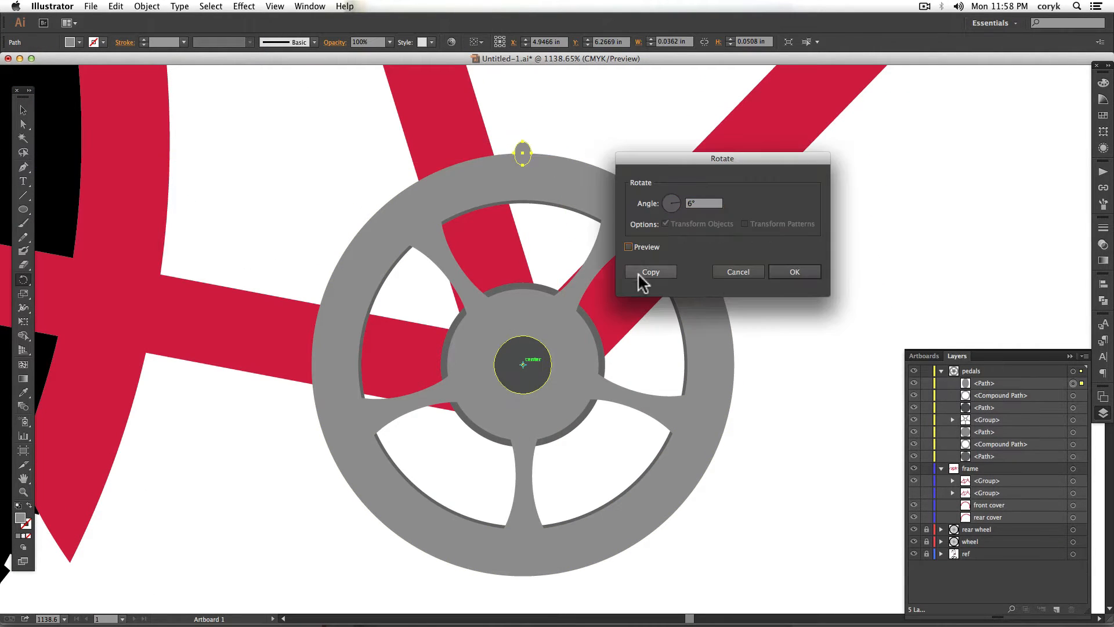
pyautogui.click(640, 275)
pyautogui.press('super+d')
pyautogui.press('super+d')
pyautogui.press('super+d')
pyautogui.press('super+d')
pyautogui.press('super+d')
pyautogui.press('super+d')
pyautogui.press('super+d')
pyautogui.press('super+d')
pyautogui.press('super+d')
pyautogui.press('super+d')
pyautogui.press('super+d')
pyautogui.press('super+d')
pyautogui.press('super+d')
pyautogui.press('super+d')
pyautogui.press('super+d')
pyautogui.press('super+d')
pyautogui.press('super+d')
pyautogui.press('super+d')
pyautogui.press('super+d')
pyautogui.press('super+d')
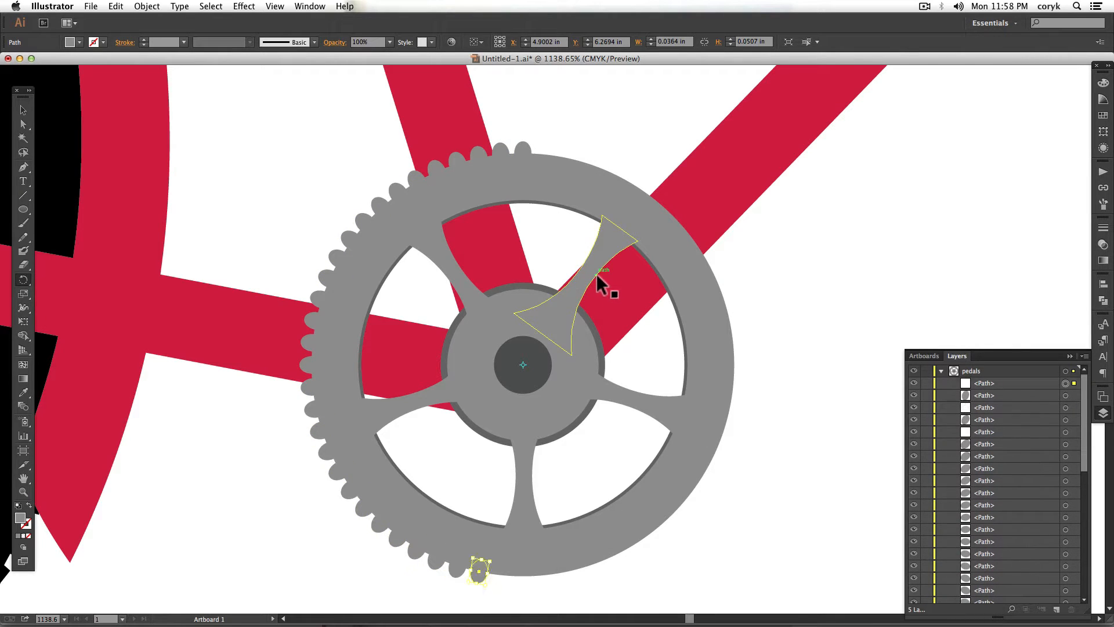
pyautogui.press('super+d')
pyautogui.press('super+d')
pyautogui.press('super+d')
pyautogui.press('super+d')
pyautogui.press('super+d')
pyautogui.press('super+d')
pyautogui.press('super+d')
pyautogui.press('super+d')
pyautogui.press('super+d')
pyautogui.press('super+d')
pyautogui.press('super+d')
pyautogui.press('super+d')
pyautogui.press('super+d')
pyautogui.press('super+d')
pyautogui.press('super+d')
pyautogui.press('super+d')
pyautogui.press('super+d')
pyautogui.press('super+d')
pyautogui.press('super+d')
pyautogui.press('super+d')
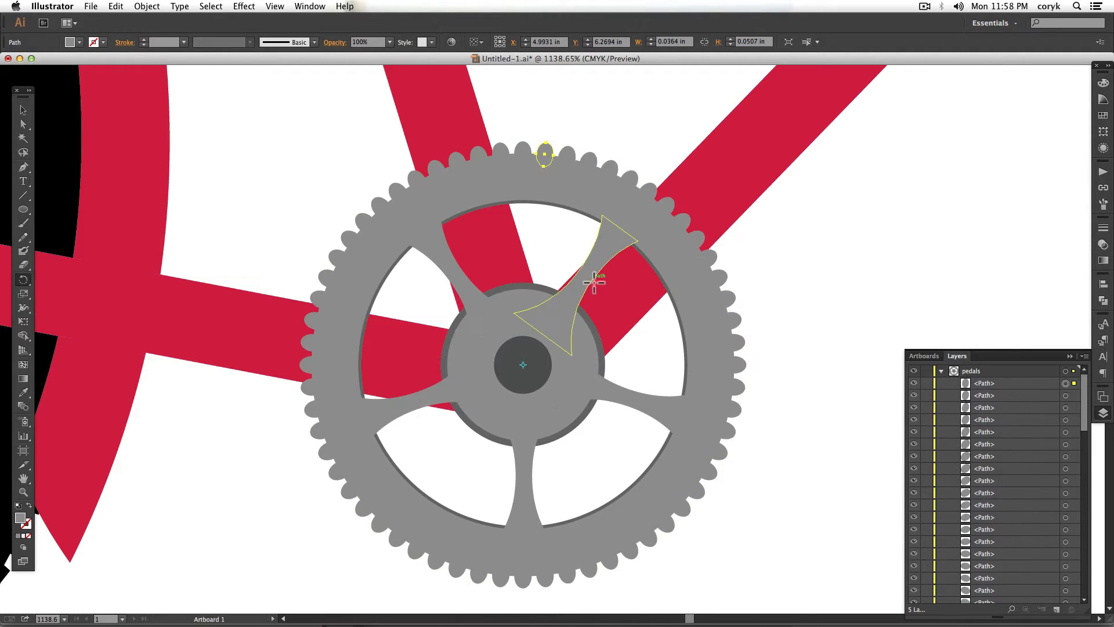
# Lock the spokes, hub circles and centre circle, and lock the frame layer.
pyautogui.click(559, 196)
pyautogui.click(568, 289)
pyautogui.keyDown('shift'); pyautogui.click(528, 300); pyautogui.keyUp('shift')
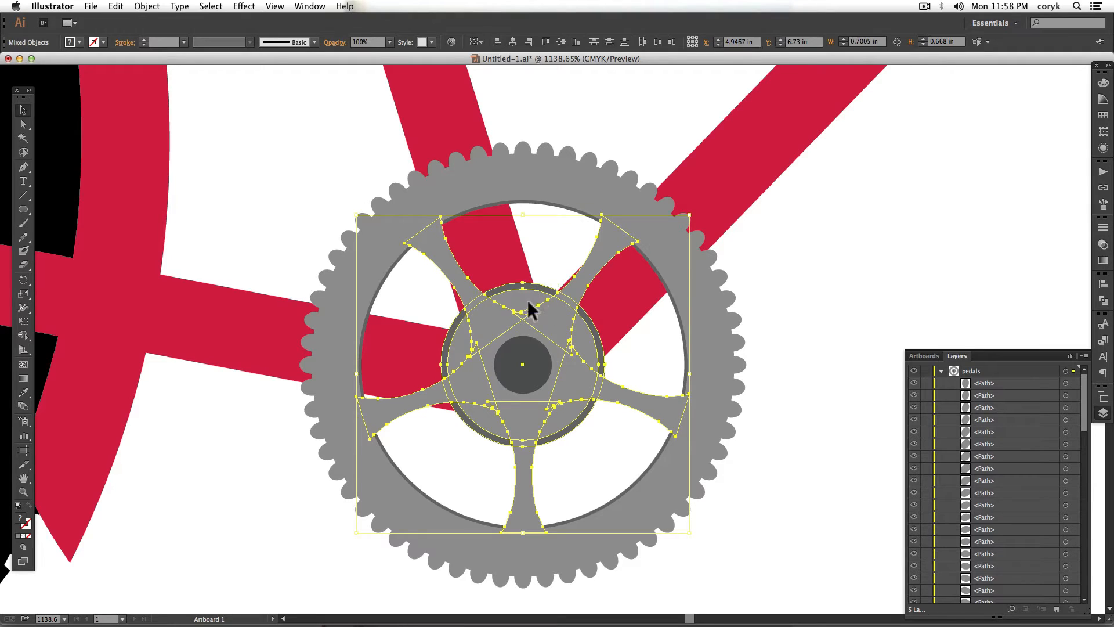
pyautogui.keyDown('shift'); pyautogui.click(537, 362); pyautogui.keyUp('shift')
pyautogui.press('super+2')
pyautogui.click(942, 370)
pyautogui.click(940, 383)
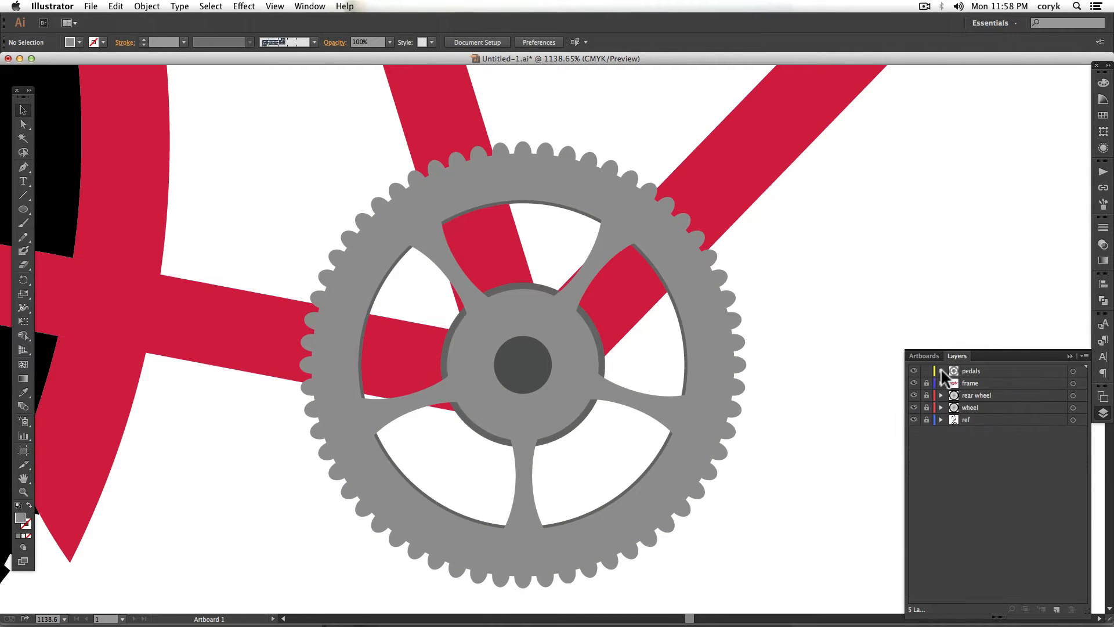
pyautogui.click(942, 371)
# Subtract the tooth ellipses and the small shapes they cut from the chainring's outer edge with the Shape Builder tool.
pyautogui.moveTo(814, 120); pyautogui.dragTo(310, 531)
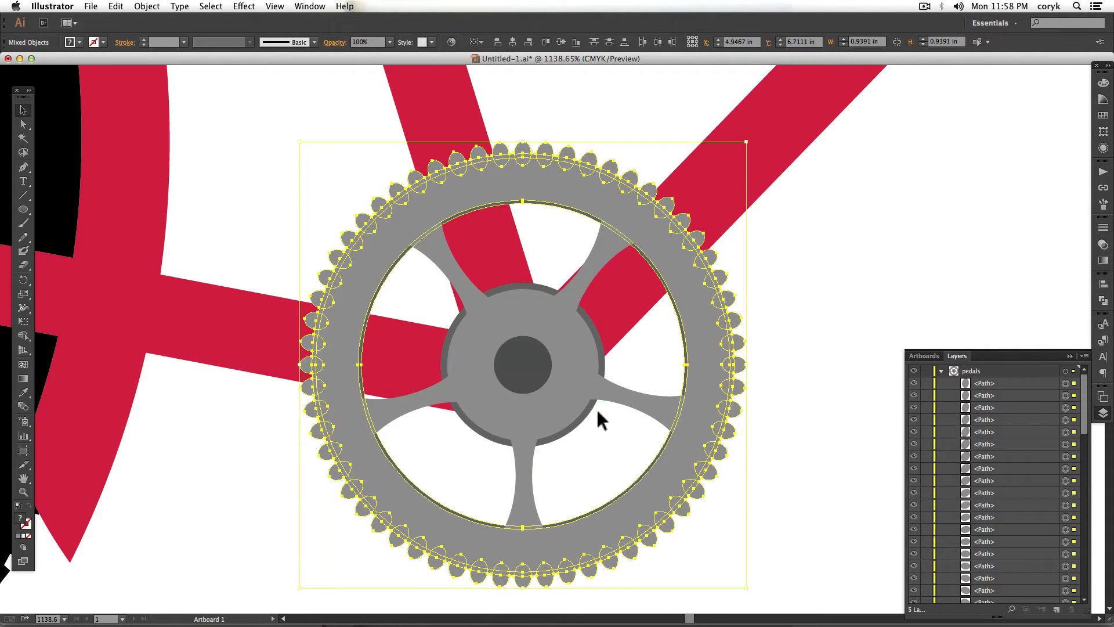
pyautogui.hotkey('shift', 'm')
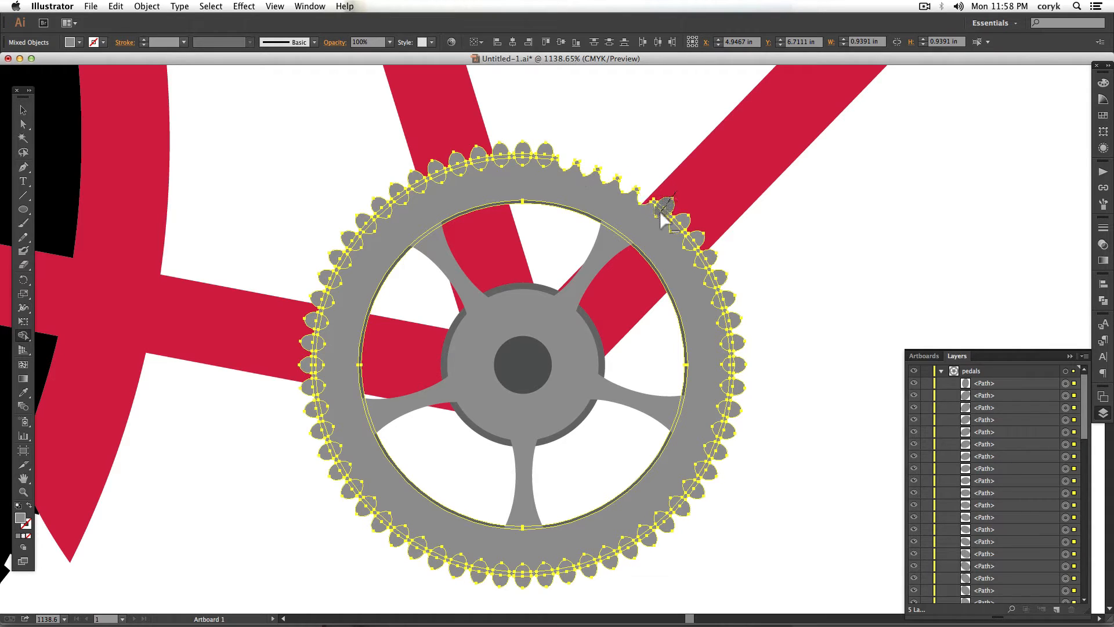
pyautogui.moveTo(678, 274); pyautogui.dragTo(567, 160)
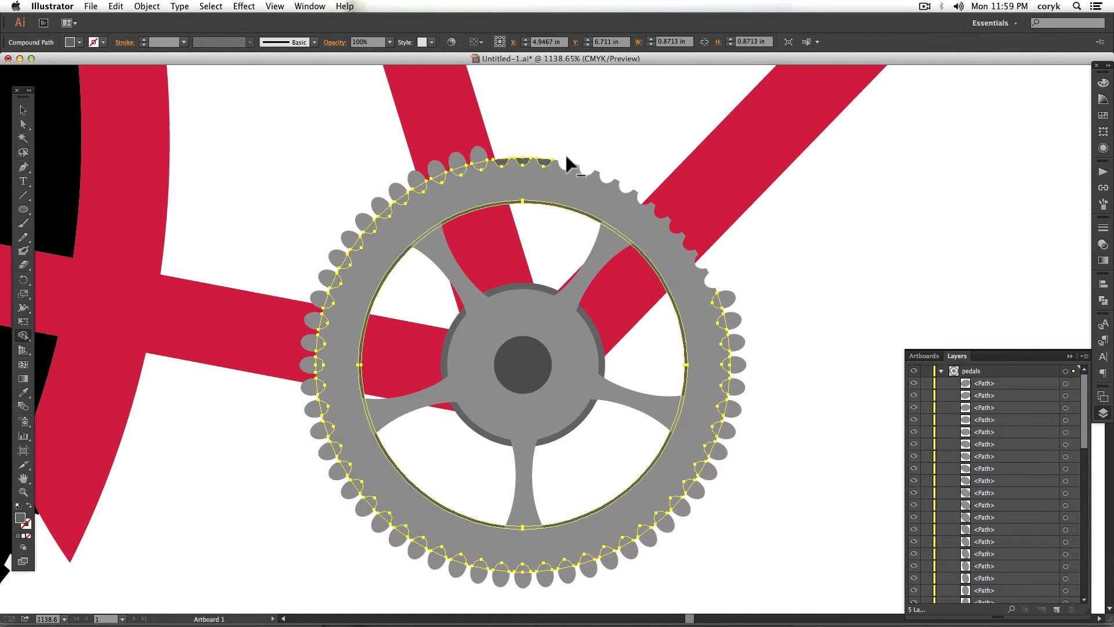
pyautogui.moveTo(320, 316); pyautogui.dragTo(319, 433)
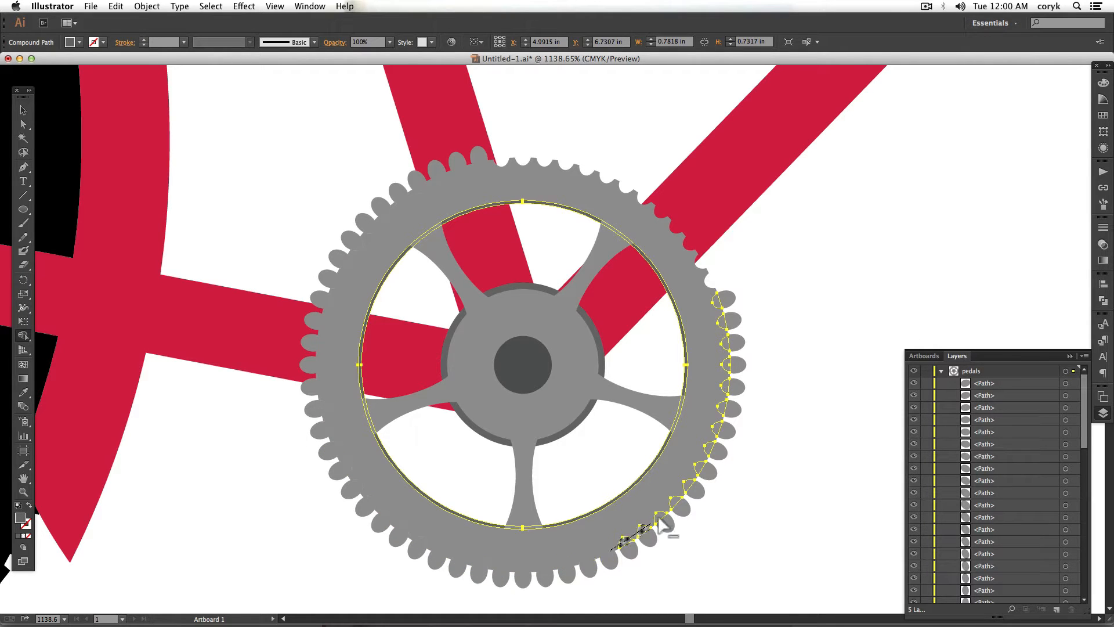
pyautogui.moveTo(727, 357); pyautogui.dragTo(716, 297)
pyautogui.press('v')
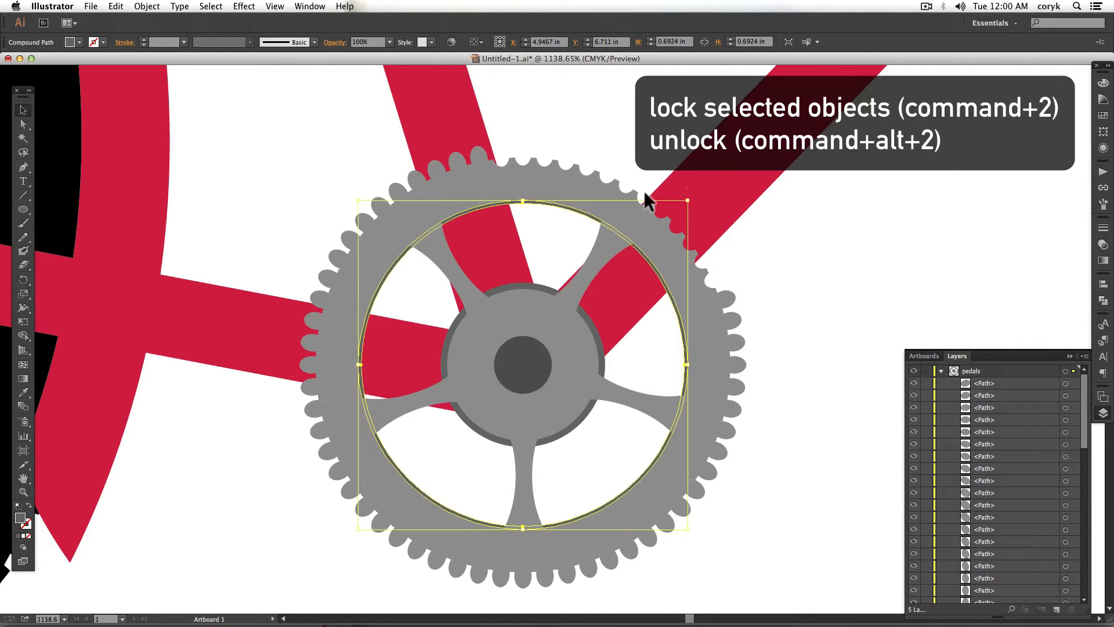
# Delete the leftover tooth ellipses around the chainring's edge while keeping the central hub circles.
pyautogui.click(477, 155)
pyautogui.moveTo(546, 119); pyautogui.dragTo(303, 572)
pyautogui.keyDown('shift'); pyautogui.click(412, 395); pyautogui.keyUp('shift')
pyautogui.keyDown('shift'); pyautogui.click(365, 328); pyautogui.keyUp('shift')
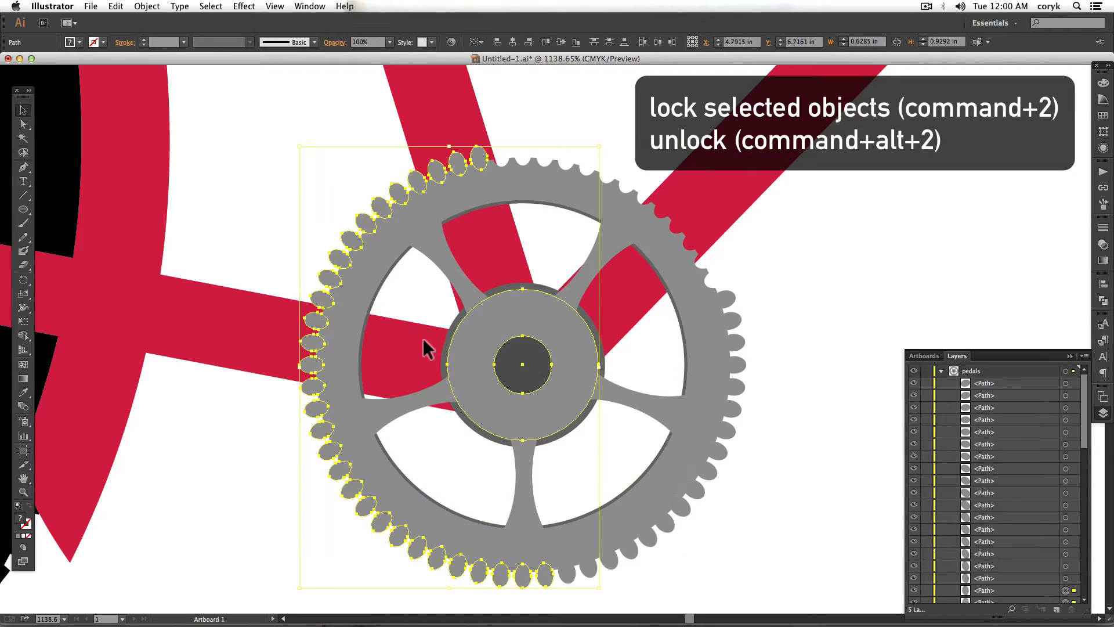
pyautogui.press('Delete')
pyautogui.press('super+z')
pyautogui.keyDown('shift'); pyautogui.click(475, 369); pyautogui.keyUp('shift')
pyautogui.keyDown('shift'); pyautogui.click(492, 433); pyautogui.keyUp('shift')
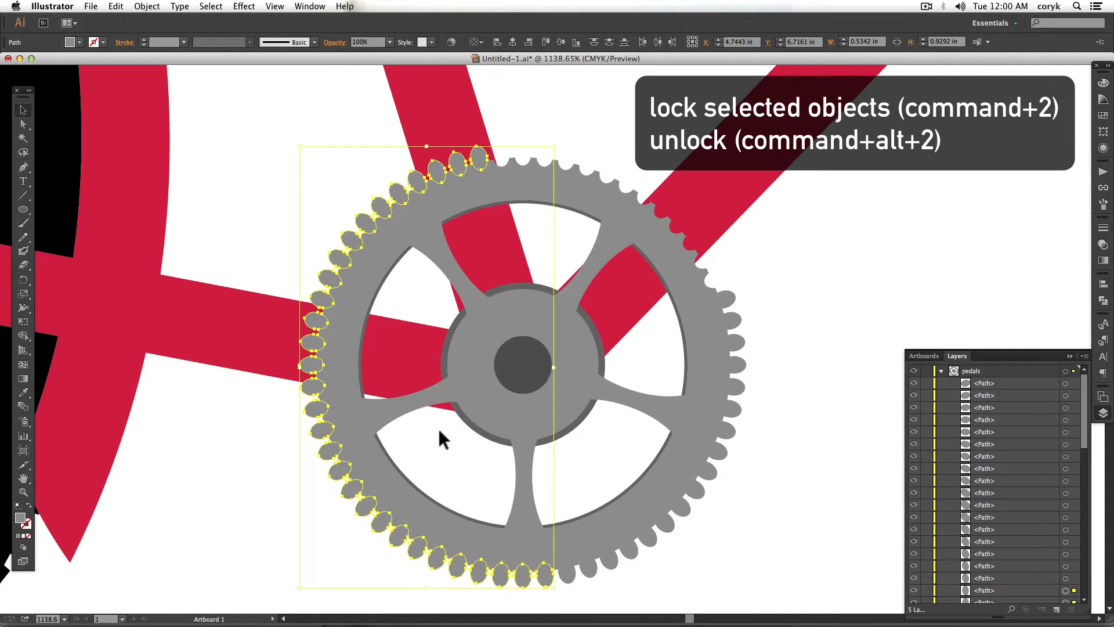
pyautogui.press('super+2')
pyautogui.moveTo(559, 583); pyautogui.dragTo(689, 535)
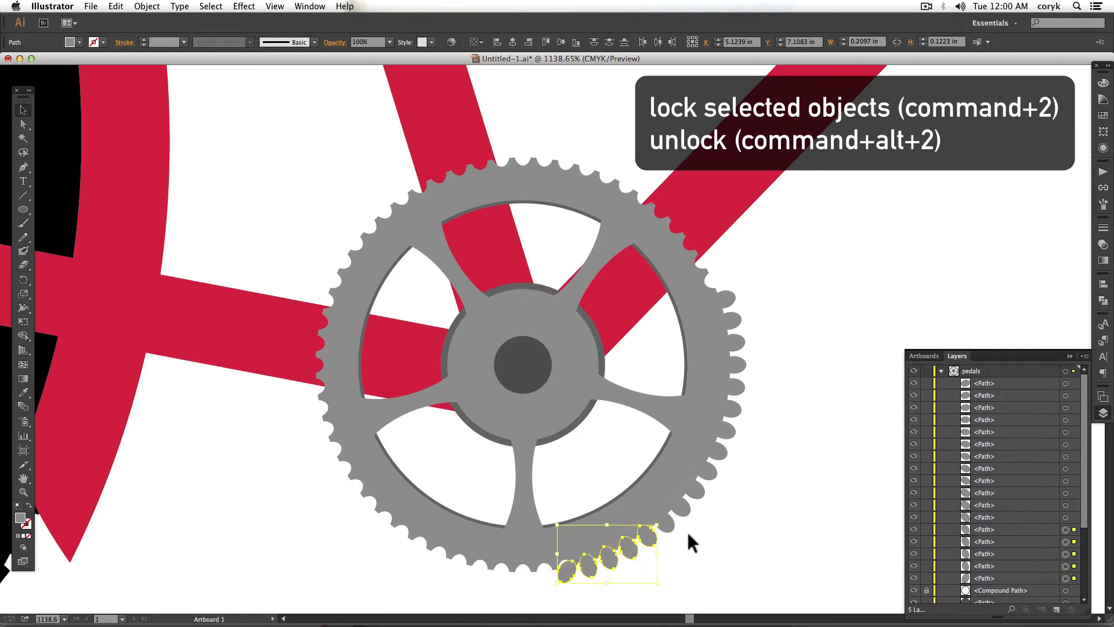
pyautogui.press('Delete')
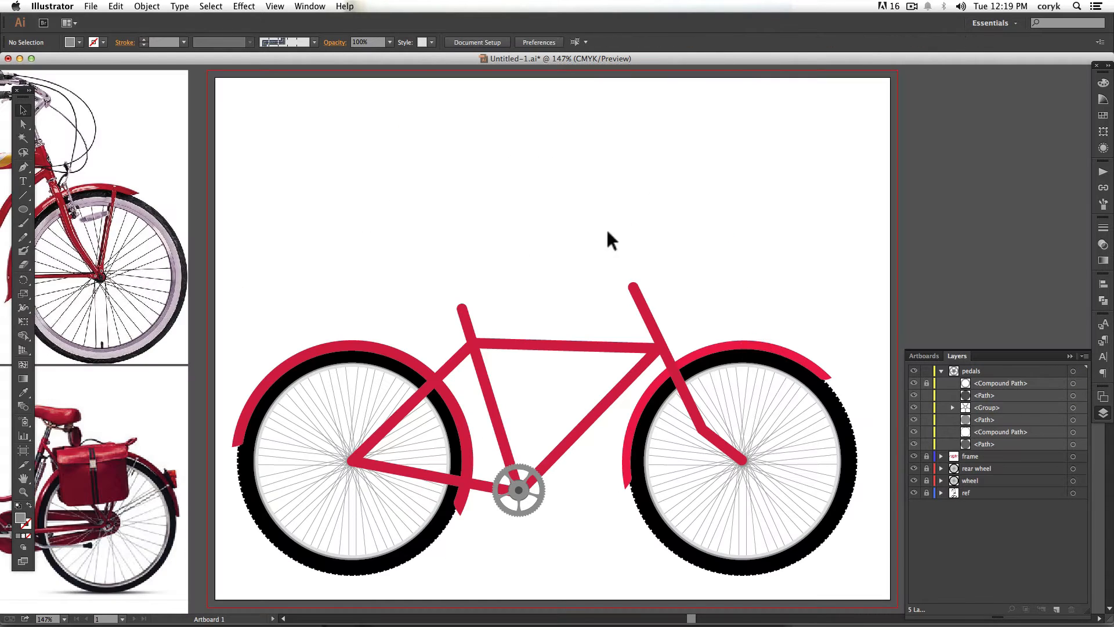
# Add a new layer and draw a small circle over the frame joint at the rear wheel's centre.
pyautogui.moveTo(318, 428); pyautogui.dragTo(410, 483)
pyautogui.click(941, 371)
pyautogui.click(1056, 608)
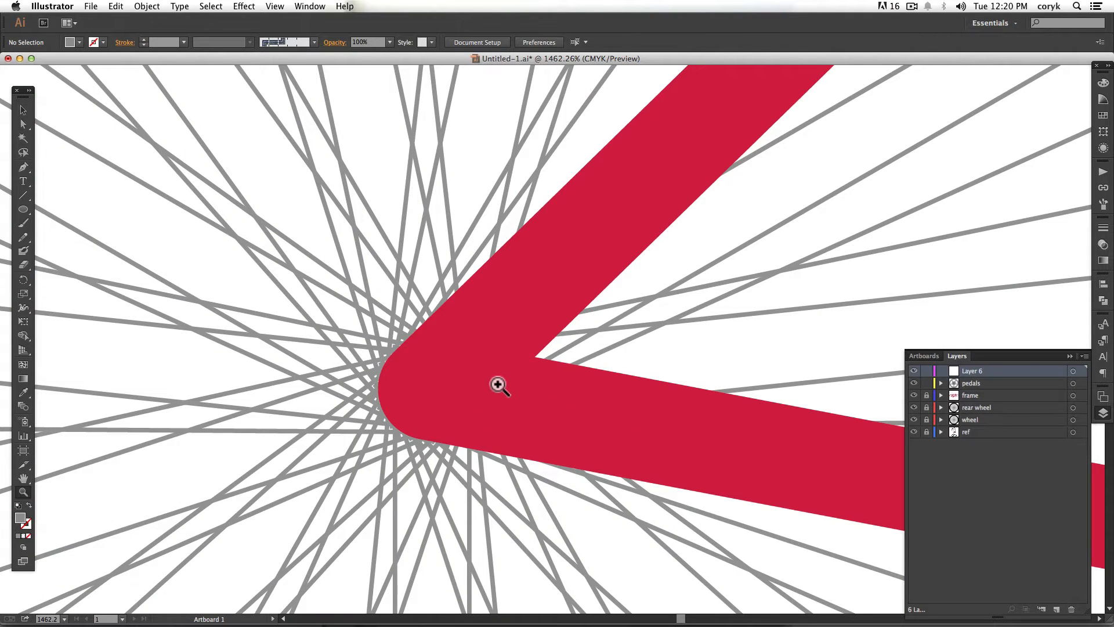
pyautogui.press('l')
pyautogui.moveTo(424, 389); pyautogui.dragTo(452, 416)
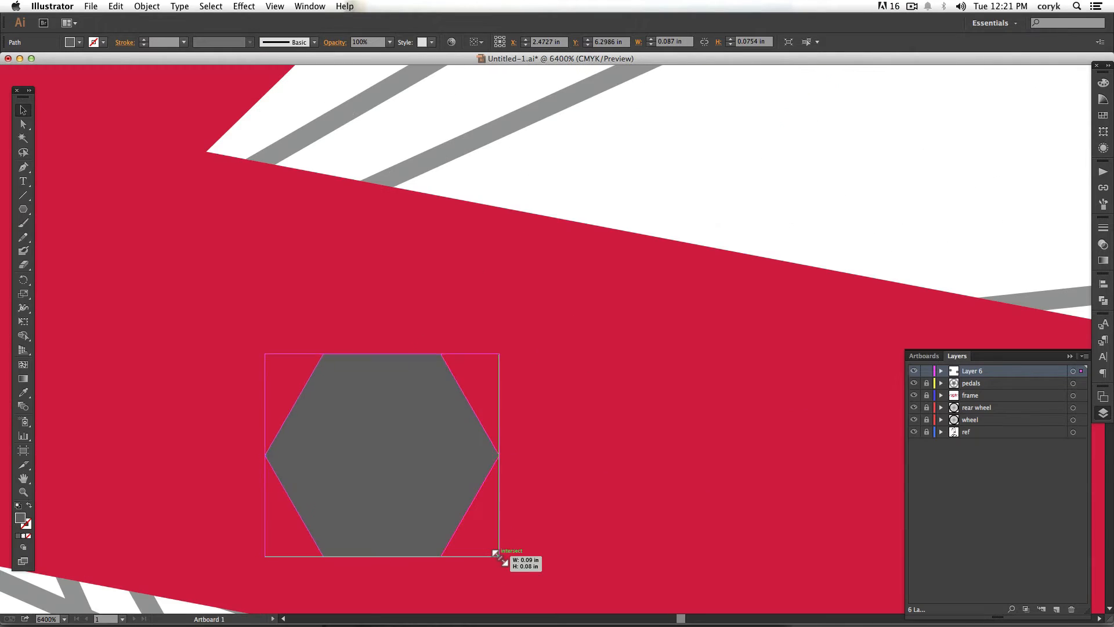
# Size the outer hexagon to about 0.087 by 0.0754 in and give it a linear gradient fill.
pyautogui.moveTo(496, 554); pyautogui.dragTo(498, 556)
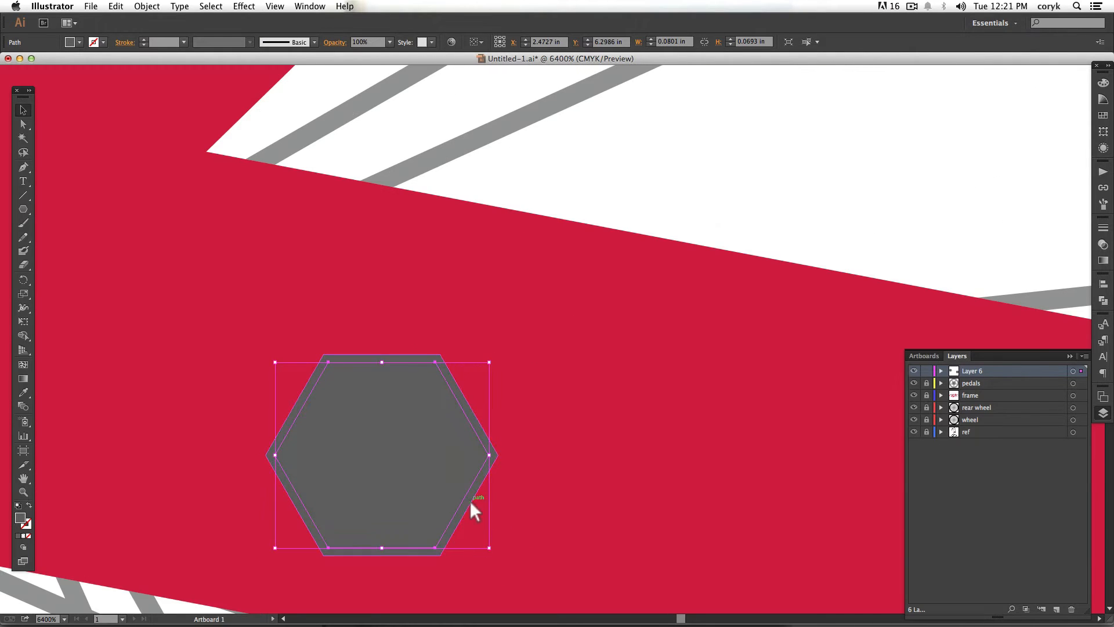
pyautogui.click(1103, 260)
pyautogui.click(1013, 302)
pyautogui.moveTo(1019, 311); pyautogui.dragTo(959, 310)
pyautogui.doubleClick(958, 310)
pyautogui.moveTo(972, 353); pyautogui.dragTo(1037, 353)
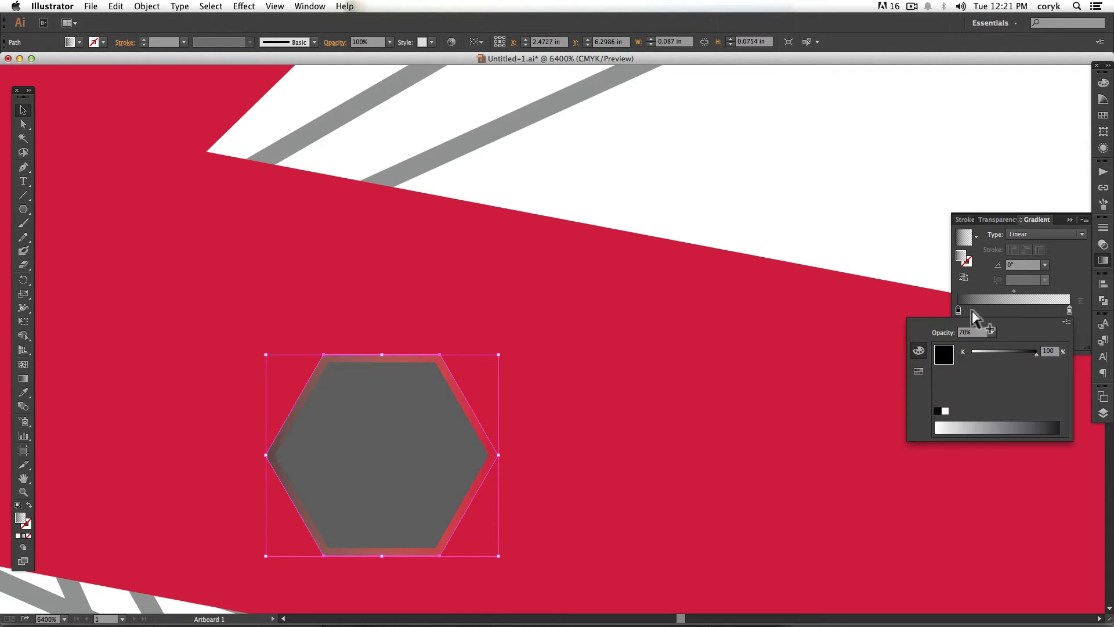
# Make both stops of the outer hexagon's gradient 100% opaque, running from medium gray to light gray.
pyautogui.doubleClick(1070, 311)
pyautogui.moveTo(985, 397); pyautogui.dragTo(1037, 397)
pyautogui.click(992, 332)
pyautogui.click(1004, 470)
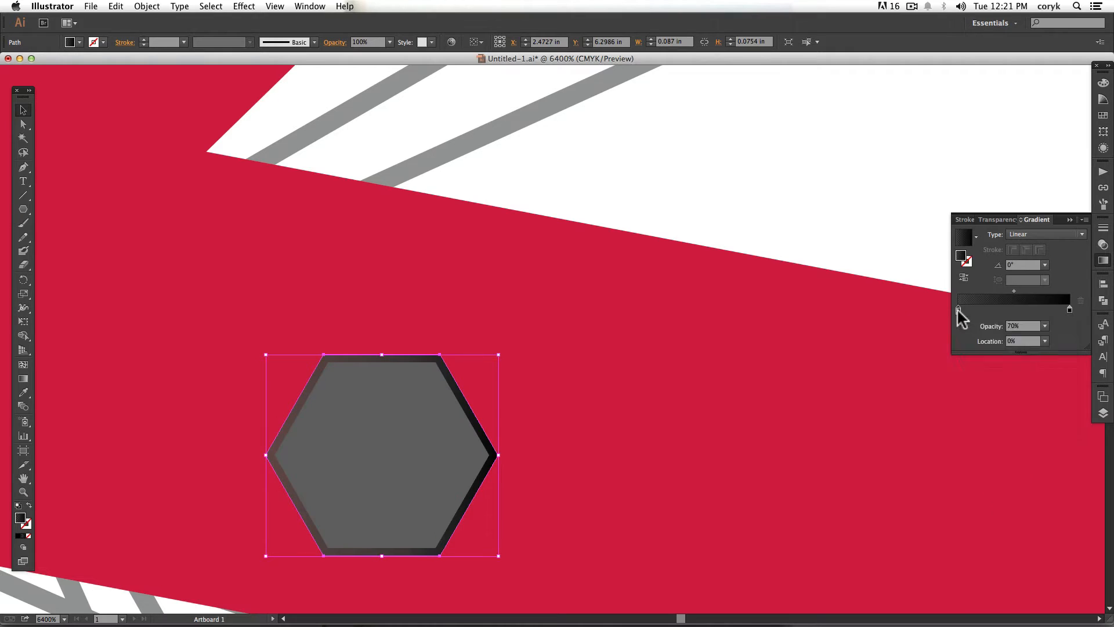
pyautogui.doubleClick(958, 310)
pyautogui.click(992, 332)
pyautogui.click(1004, 470)
pyautogui.click(1007, 351)
pyautogui.doubleClick(1069, 309)
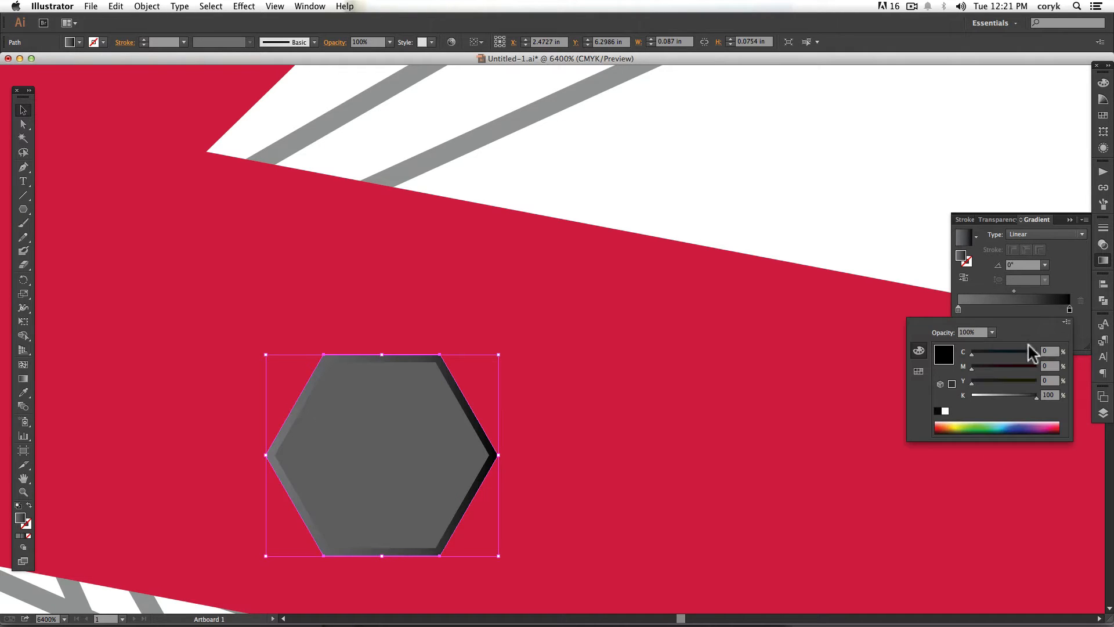
pyautogui.moveTo(1036, 397); pyautogui.dragTo(983, 397)
# Apply the outer hexagon's gradient to the inner hexagon and reverse its direction.
pyautogui.click(447, 432)
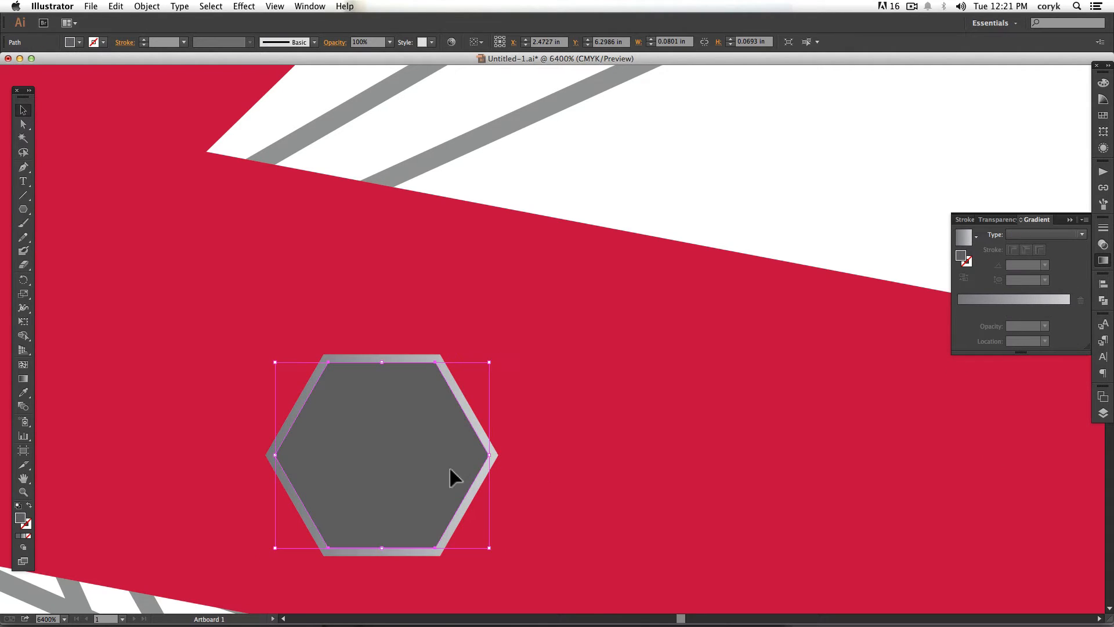
pyautogui.press('i')
pyautogui.click(487, 462)
pyautogui.press('v')
pyautogui.click(963, 277)
# Move the hexagon nut onto the round bolt at the rear wheel's centre and delete the bolt's slot line.
pyautogui.press('super+minus')
pyautogui.press('super+minus')
pyautogui.press('super+minus')
pyautogui.press('super+minus')
pyautogui.press('super+minus')
pyautogui.press('super+minus')
pyautogui.press('super+minus')
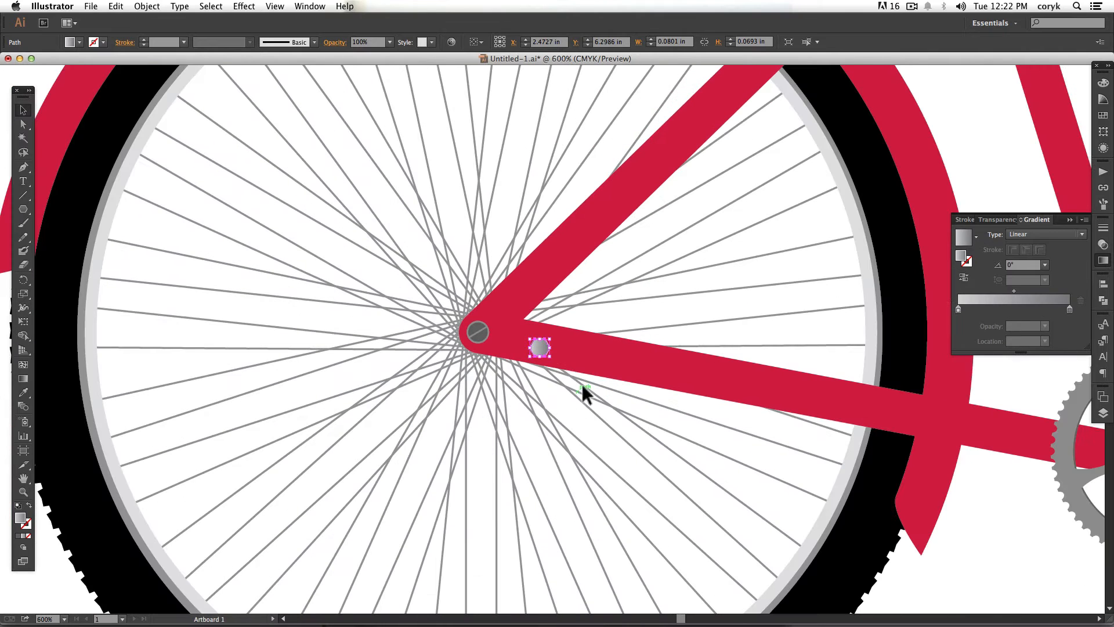
pyautogui.moveTo(581, 384); pyautogui.dragTo(468, 316)
pyautogui.click(480, 338)
pyautogui.press('Delete')
# Align the bolt's parts on their horizontal centres and group them.
pyautogui.click(1103, 284)
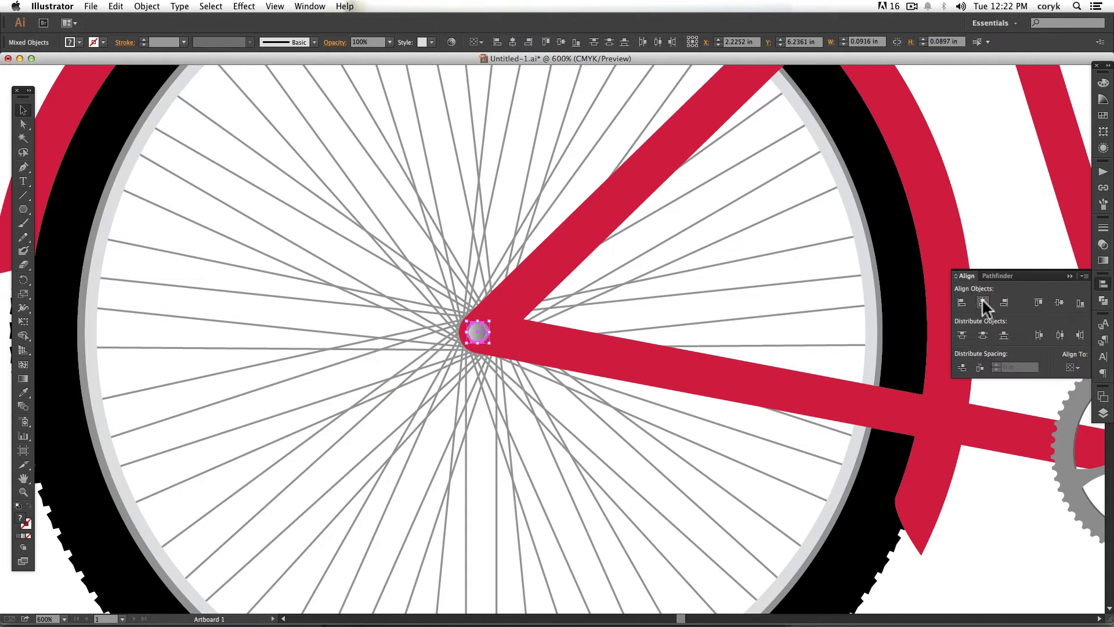
pyautogui.click(983, 302)
pyautogui.moveTo(514, 360); pyautogui.dragTo(445, 300)
pyautogui.press('super+g')
# Place three copies of the bolt along the rear fender: two on its rear upper arc and one near the chainring.
pyautogui.press('super+minus')
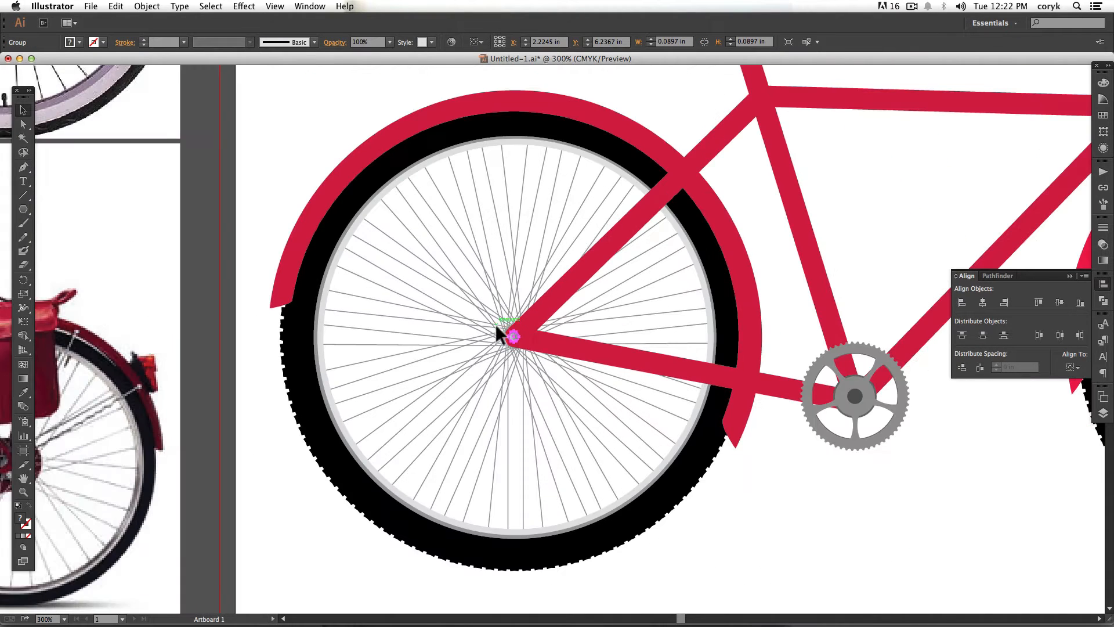
pyautogui.moveTo(516, 341); pyautogui.dragTo(322, 218)
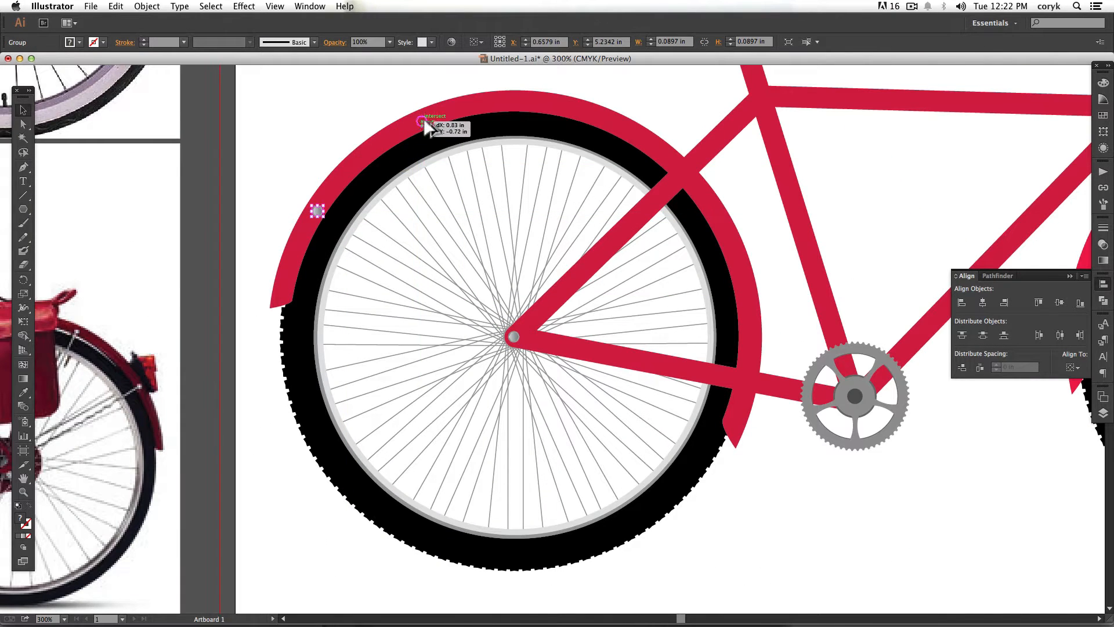
pyautogui.moveTo(426, 122); pyautogui.dragTo(428, 123)
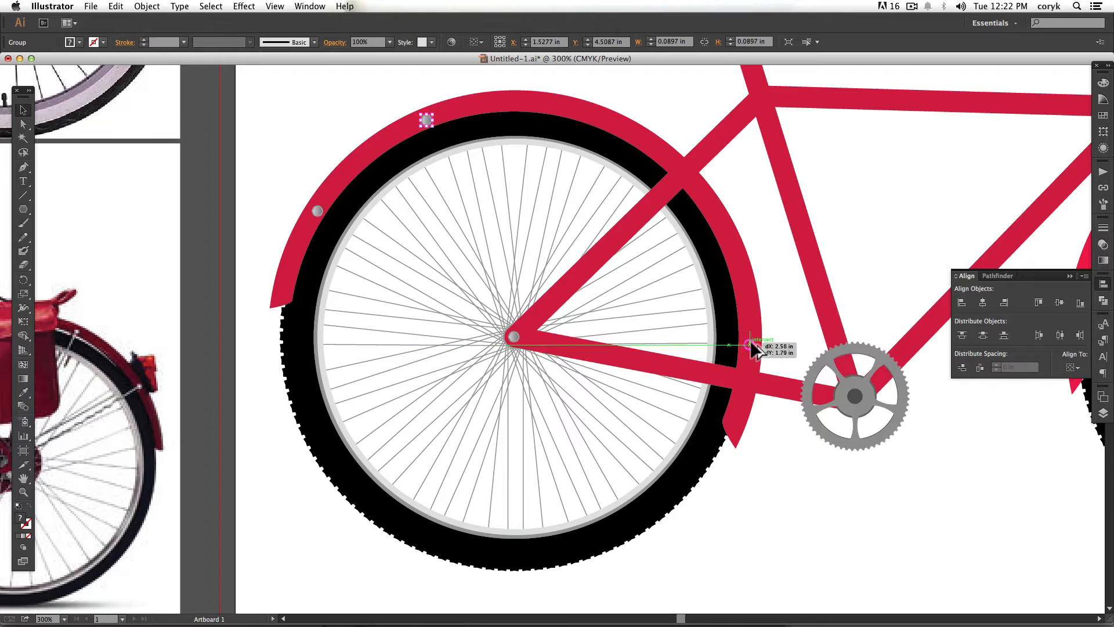
# Draw a straight strut from the hub bolt to the rearmost fender bolt with a 3 pt gray stroke and no fill.
pyautogui.click(514, 336)
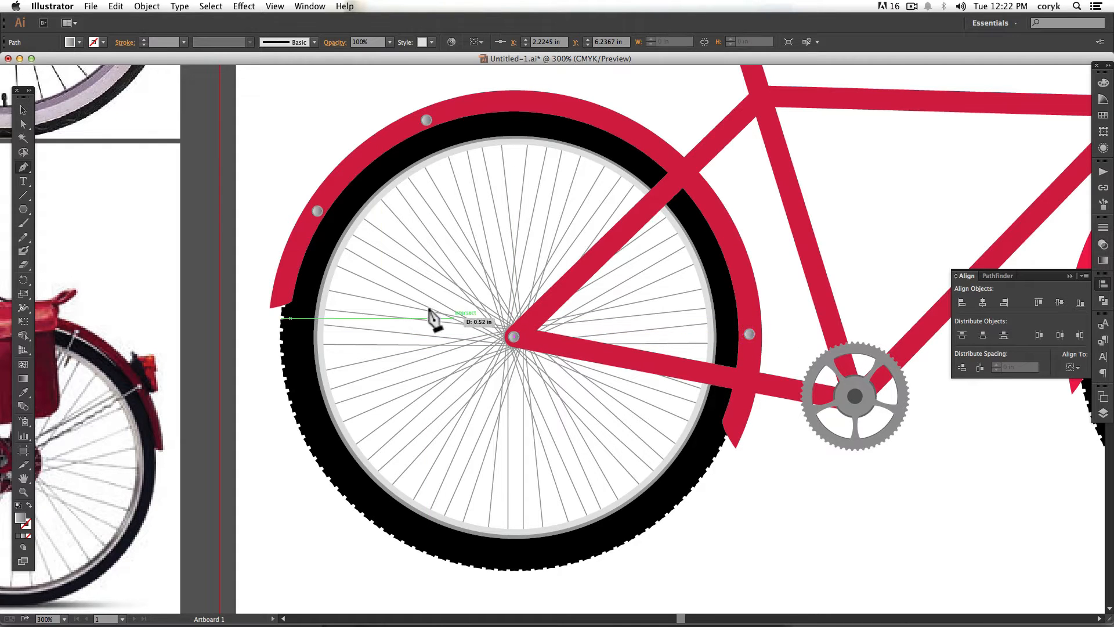
pyautogui.click(318, 210)
pyautogui.press('v')
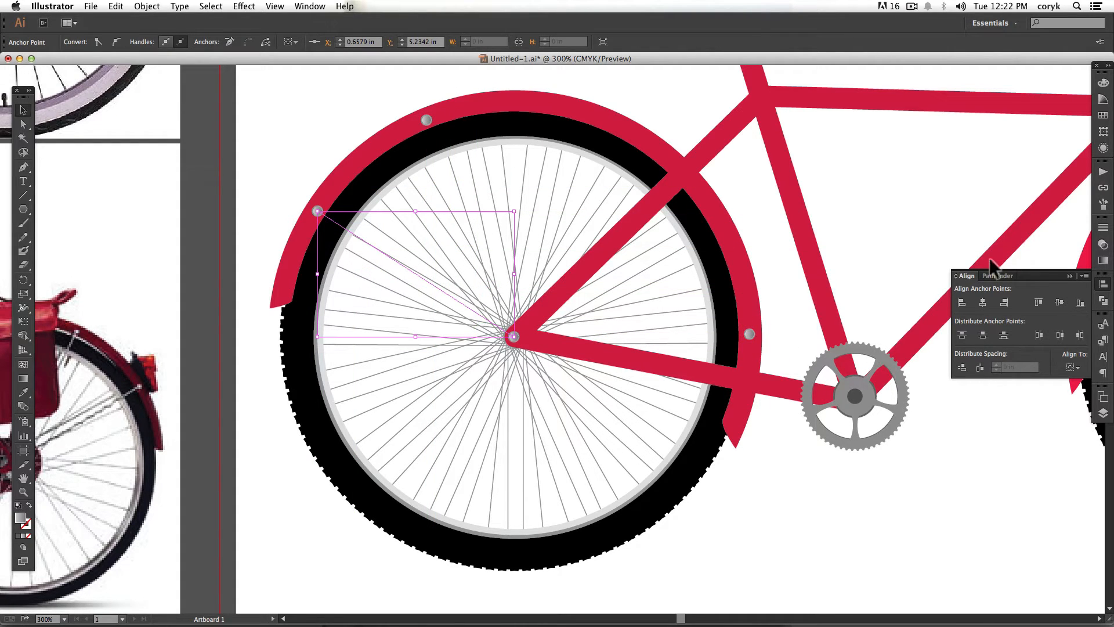
pyautogui.press('i')
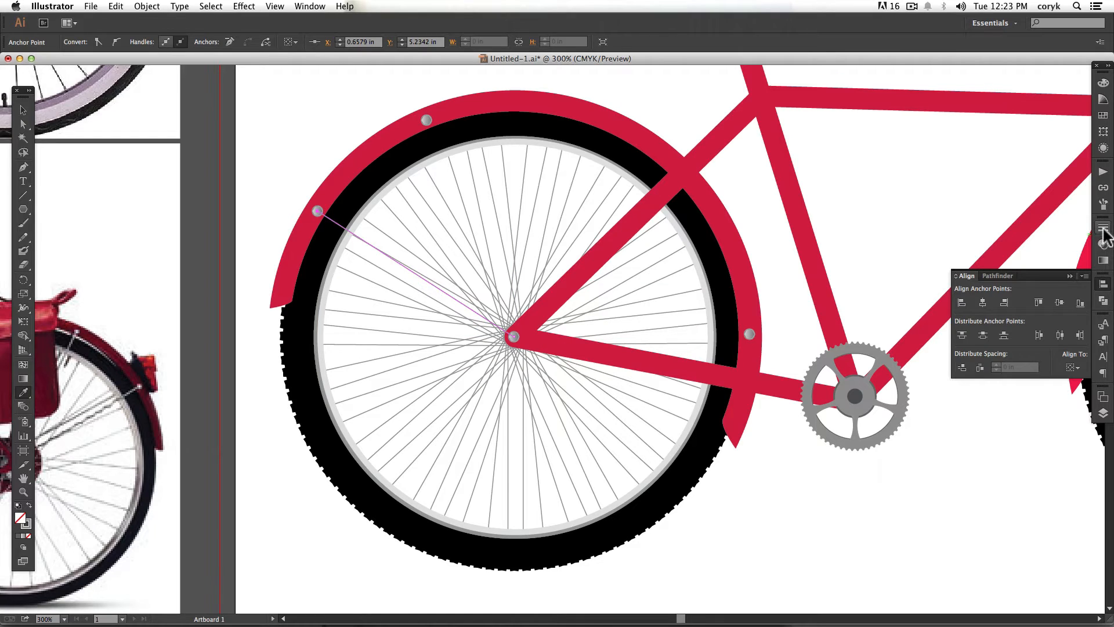
pyautogui.click(1103, 228)
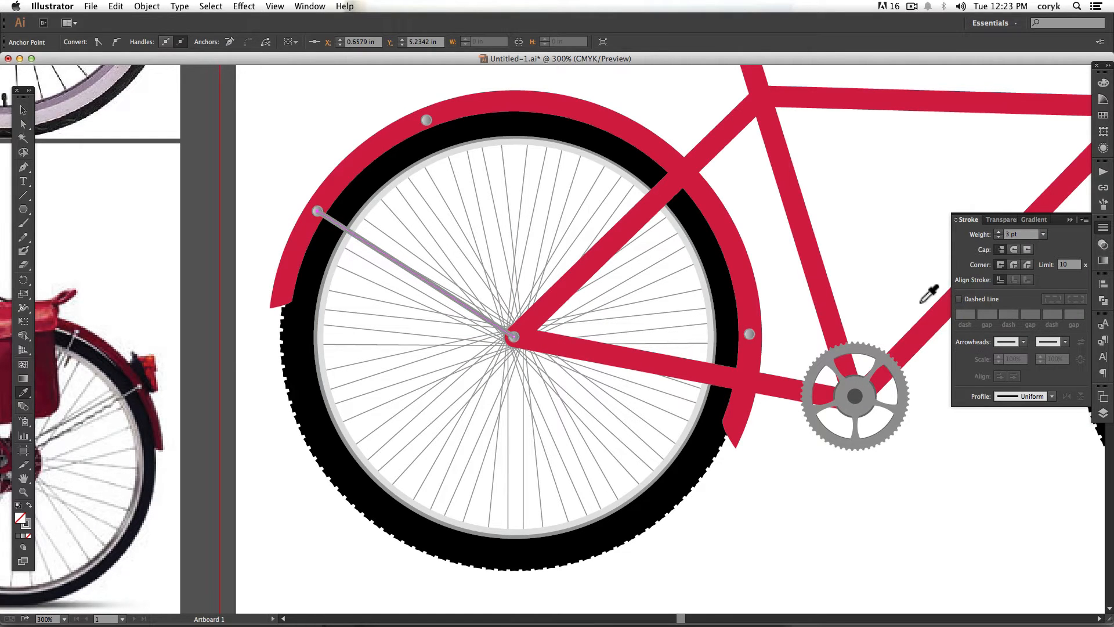
pyautogui.press('v')
# Copy the strut and rotate the copy around the hub bolt until it reaches the upper fender bolt.
pyautogui.keyDown('alt'); pyautogui.click(513, 337); pyautogui.keyUp('alt')
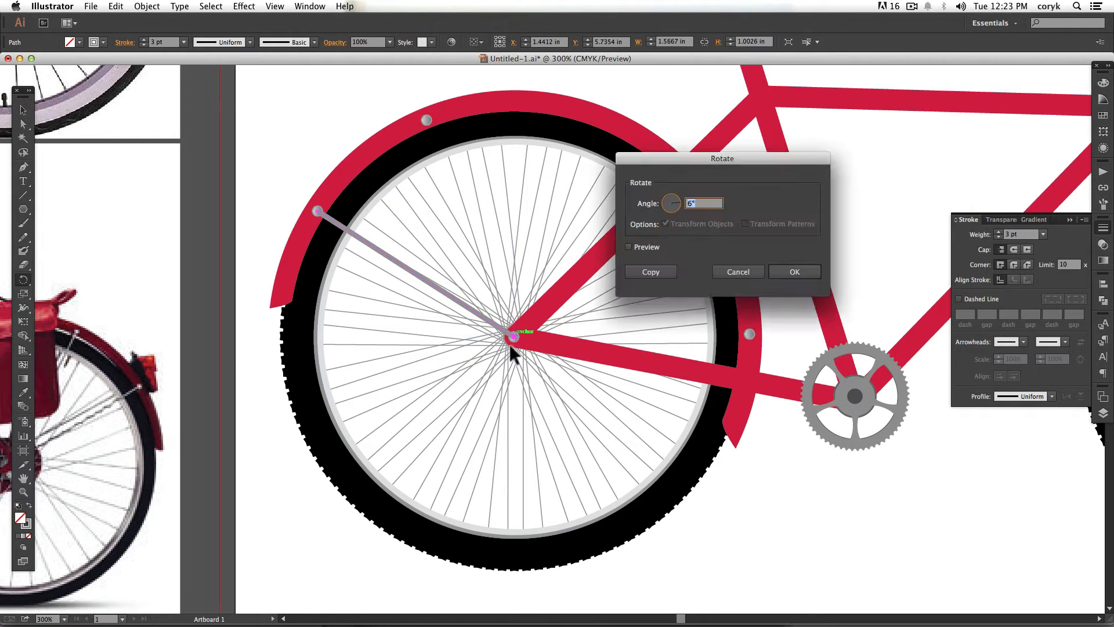
pyautogui.hotkey('alt', 'Return')
pyautogui.moveTo(405, 111); pyautogui.dragTo(417, 105)
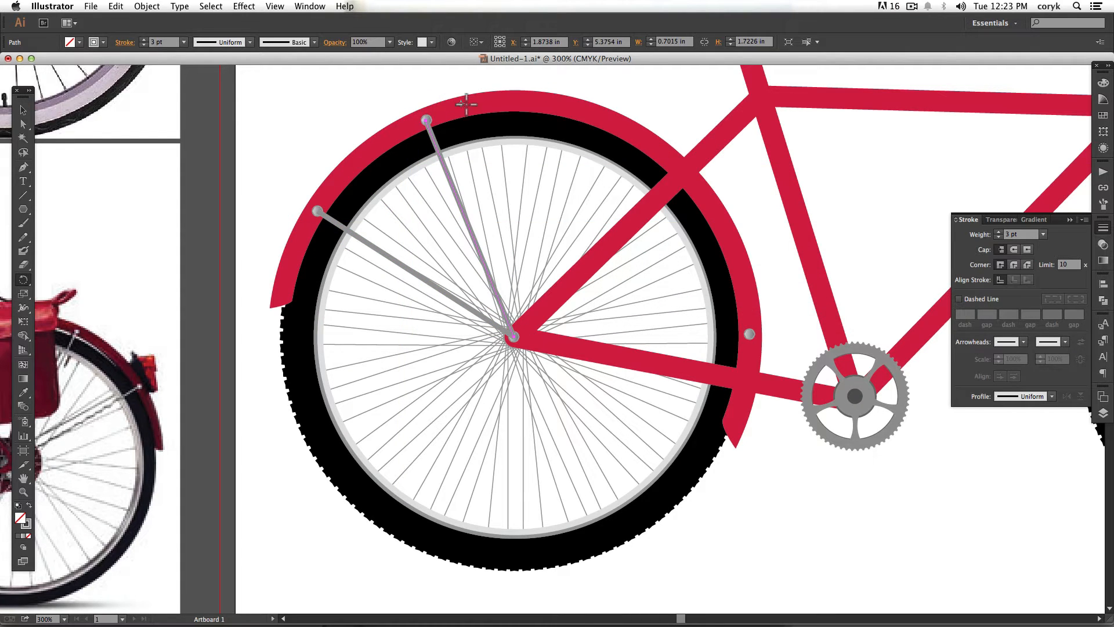
pyautogui.press('Return')
pyautogui.press('Escape')
# Make another copy of the strut, rotated around the hub bolt to end at the fender bolt nearest the chainring.
pyautogui.keyDown('alt'); pyautogui.click(514, 337); pyautogui.keyUp('alt')
pyautogui.press('Return')
pyautogui.press('super+z')
pyautogui.keyDown('alt'); pyautogui.click(517, 331); pyautogui.keyUp('alt')
pyautogui.moveTo(596, 109); pyautogui.dragTo(754, 333)
pyautogui.press('v')
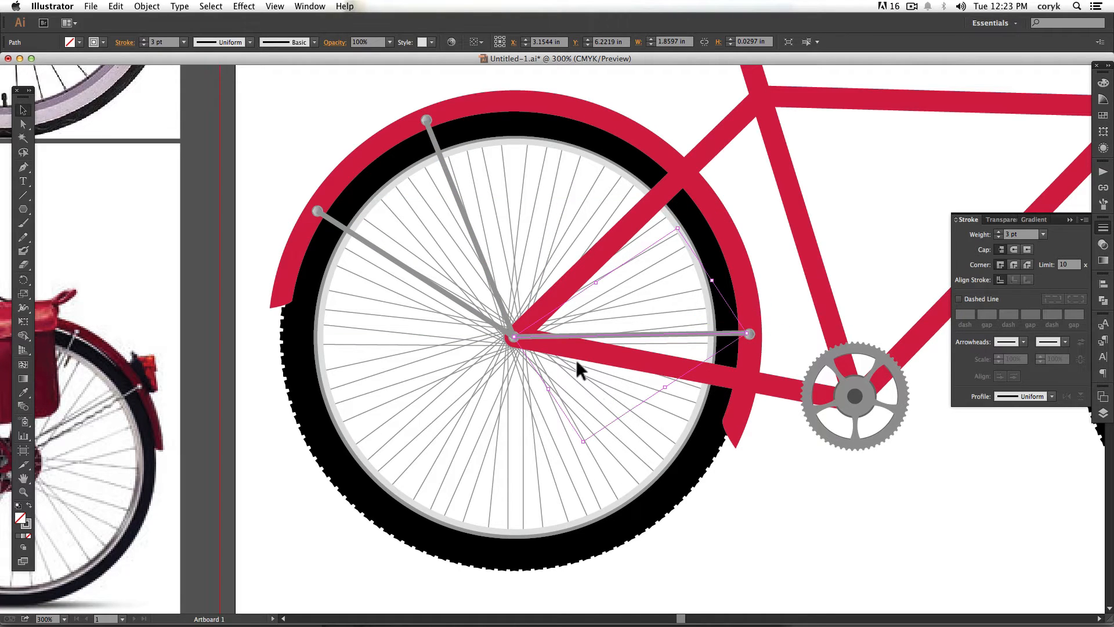
# Expand the three strut strokes into filled shapes.
pyautogui.keyDown('shift'); pyautogui.click(487, 268); pyautogui.keyUp('shift')
pyautogui.keyDown('shift'); pyautogui.click(429, 282); pyautogui.keyUp('shift')
pyautogui.click(146, 6)
pyautogui.click(162, 120)
pyautogui.click(584, 404)
# Run a gray linear gradient across the width of the rearmost strut.
pyautogui.click(423, 278)
pyautogui.press('g')
pyautogui.moveTo(417, 281); pyautogui.dragTo(423, 273)
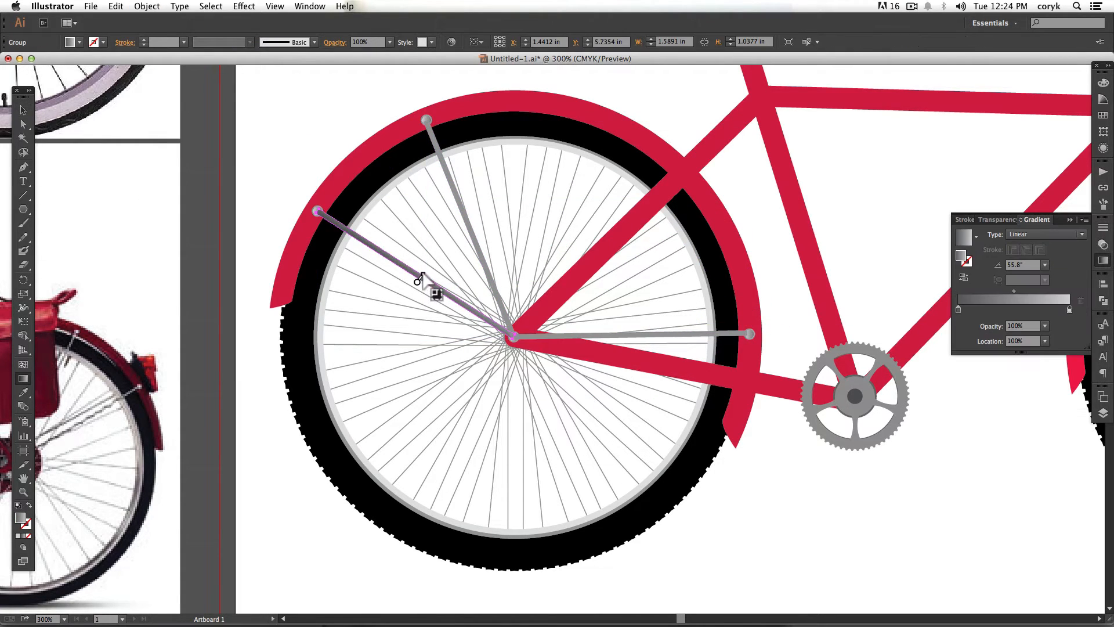
pyautogui.press('super+z')
pyautogui.press('v')
# Copy the rearmost strut's gradient fill to the other two struts.
pyautogui.click(481, 255)
pyautogui.keyDown('shift'); pyautogui.click(577, 337); pyautogui.keyUp('shift')
pyautogui.press('i')
pyautogui.click(449, 295)
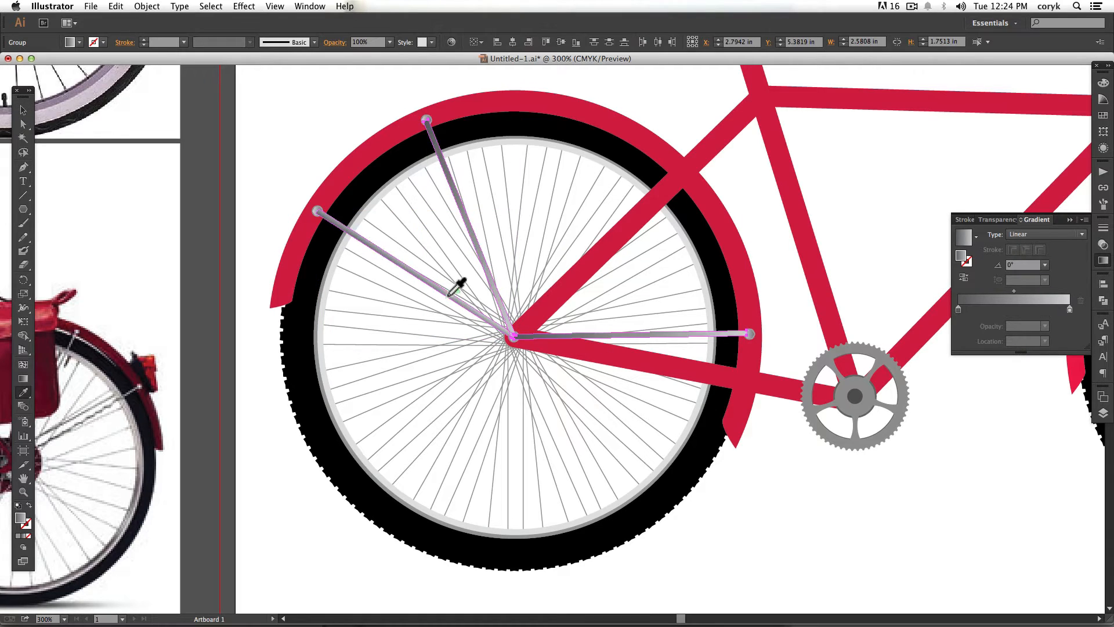
# Redirect the upper strut's gradient across its width, at an angle of -156°.
pyautogui.press('g')
pyautogui.click(490, 270)
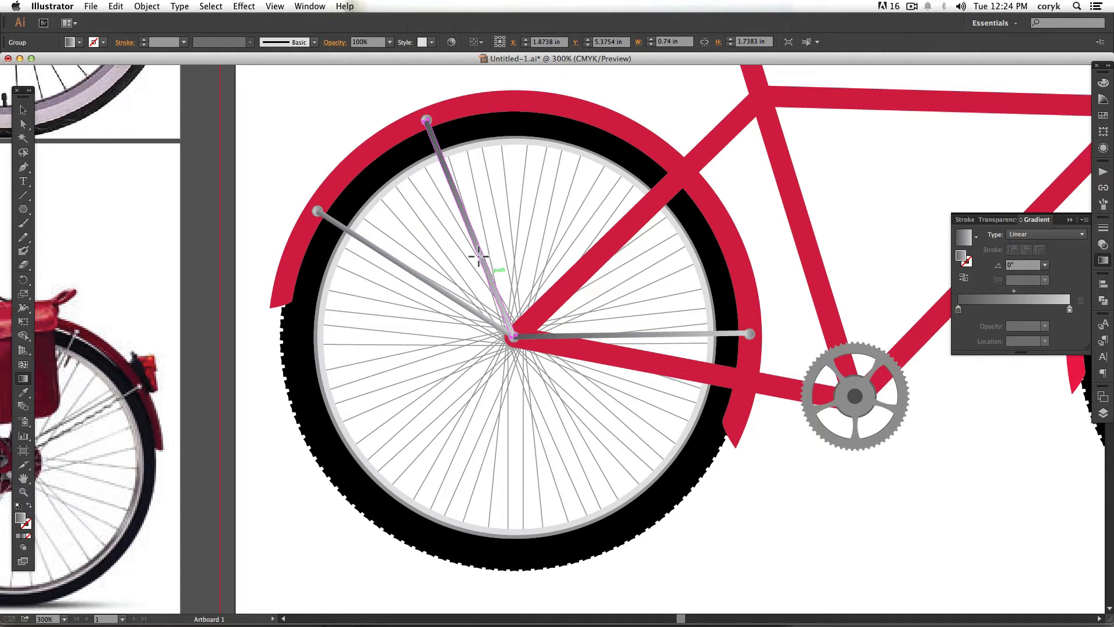
pyautogui.moveTo(481, 252); pyautogui.dragTo(484, 251)
pyautogui.moveTo(477, 261); pyautogui.dragTo(485, 257)
pyautogui.moveTo(487, 260); pyautogui.dragTo(478, 261)
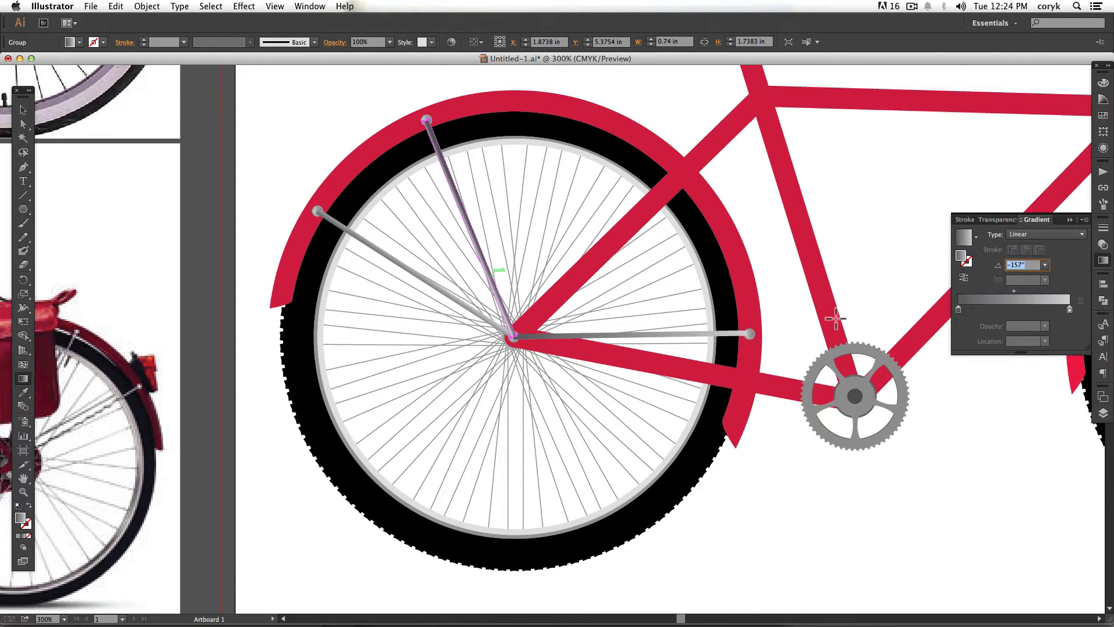
pyautogui.press('v')
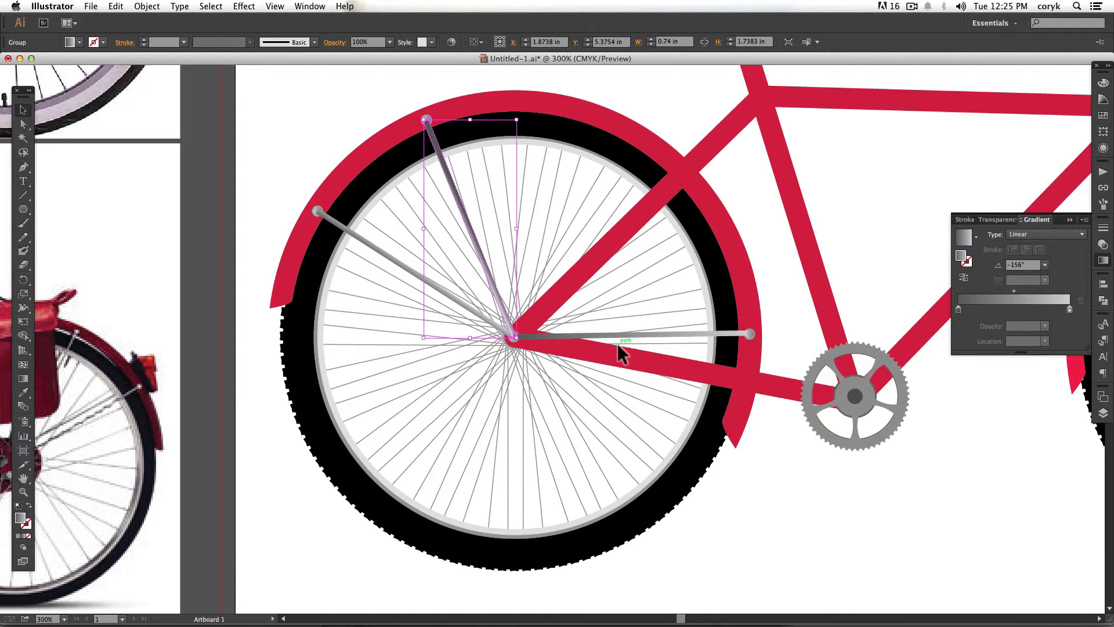
# Redirect the near-horizontal strut's gradient across its width, at an angle of 90°.
pyautogui.click(635, 336)
pyautogui.press('g')
pyautogui.moveTo(627, 344); pyautogui.dragTo(627, 331)
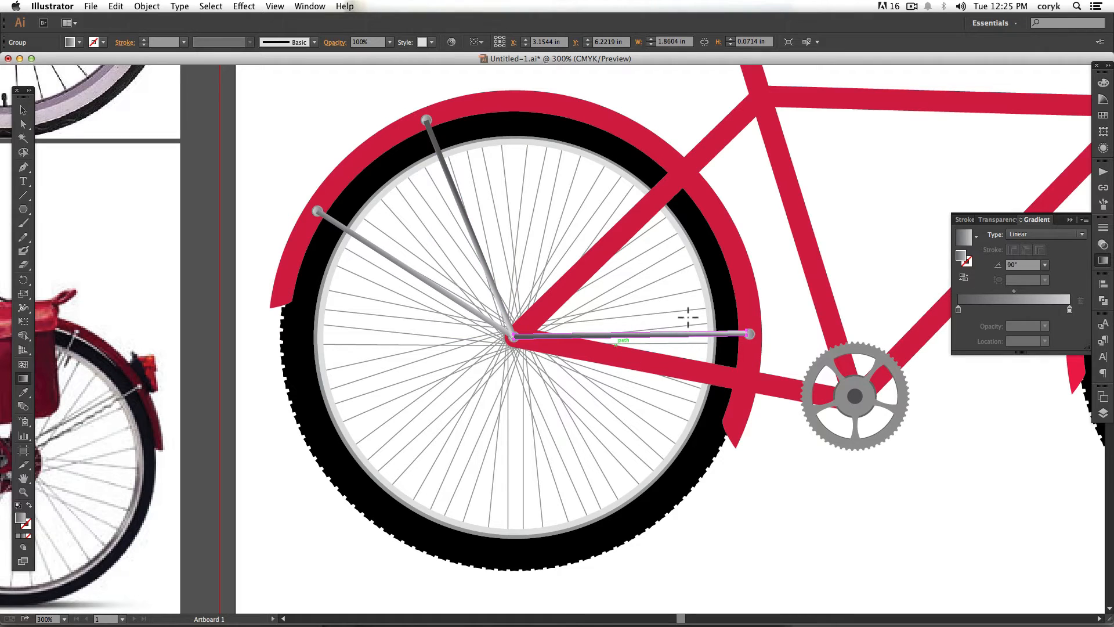
pyautogui.write('v')
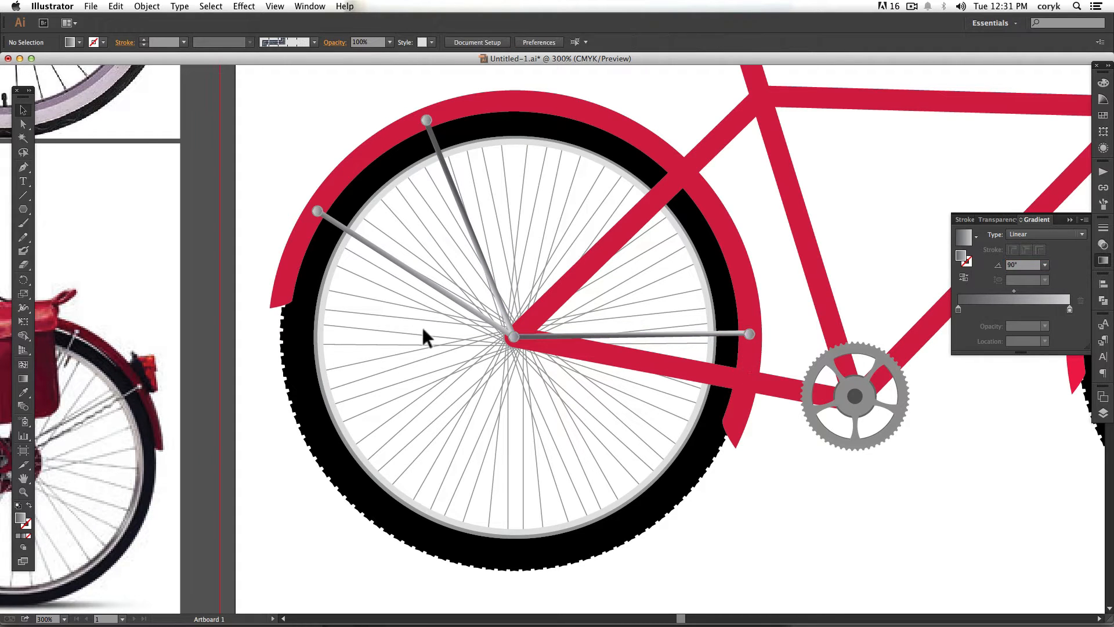
# Copy the rear wheel's fender struts onto the front wheel and delete the copied near-horizontal strut.
pyautogui.moveTo(298, 96); pyautogui.dragTo(734, 443)
pyautogui.hscroll(10, 735, 443)
pyautogui.moveTo(132, 392); pyautogui.dragTo(911, 359)
pyautogui.moveTo(803, 385); pyautogui.dragTo(997, 308)
pyautogui.press('Delete')
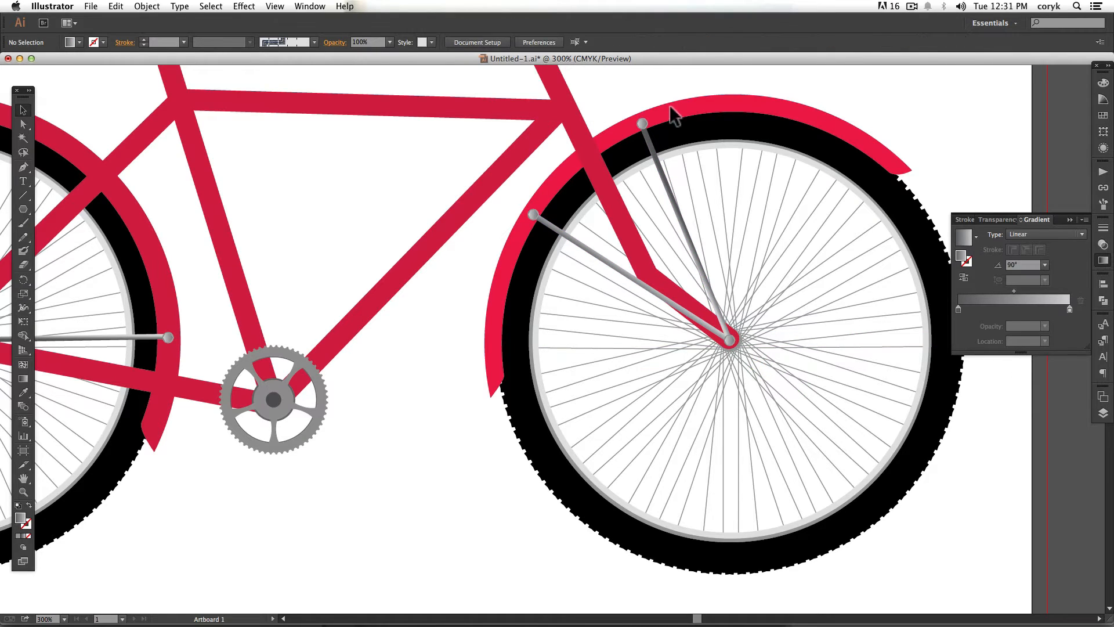
# Rotate the front wheel's upper strut about the hub onto the fender's forward half and nudge it up and right.
pyautogui.click(645, 128)
pyautogui.press('r')
pyautogui.click(729, 340)
pyautogui.moveTo(691, 244); pyautogui.dragTo(774, 153)
pyautogui.press('v')
pyautogui.press('Up')
pyautogui.press('Right')
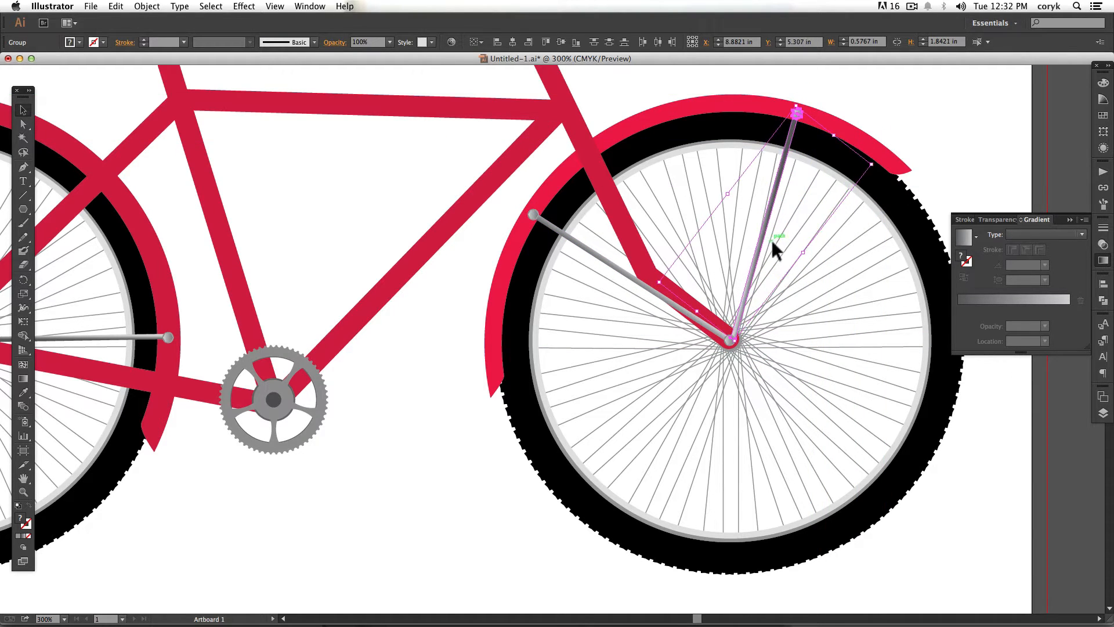
pyautogui.click(821, 346)
pyautogui.press('super+0')
# Rotate the front wheel's rearward strut about the hub so its outer bolt sits lower on the fender.
pyautogui.click(657, 402)
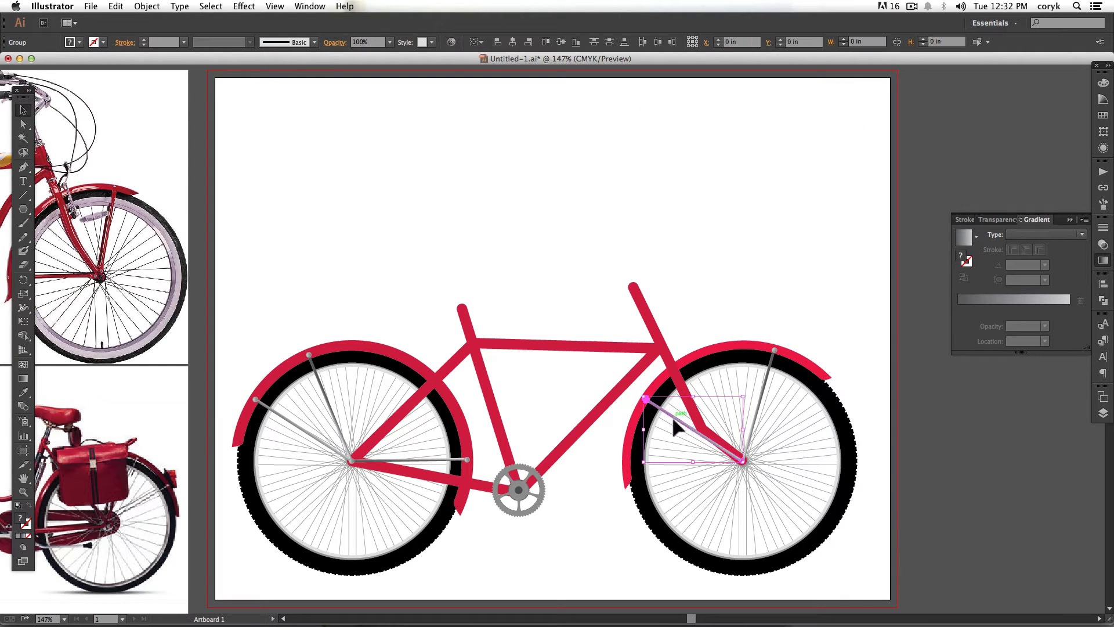
pyautogui.press('r')
pyautogui.click(742, 460)
pyautogui.moveTo(628, 412); pyautogui.dragTo(625, 448)
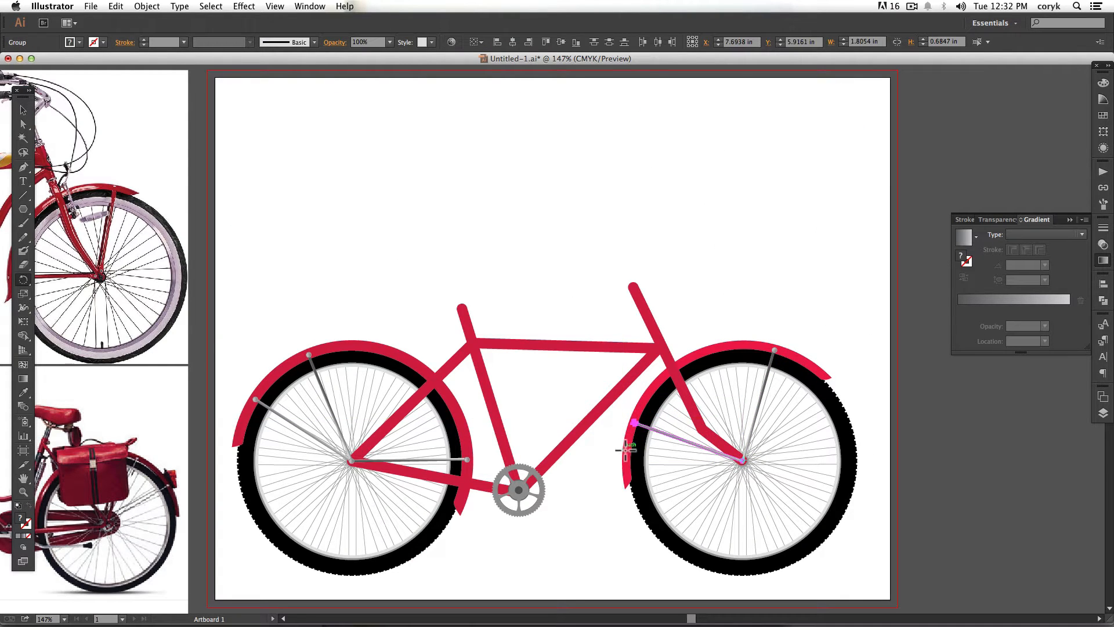
pyautogui.press('v')
pyautogui.click(617, 455)
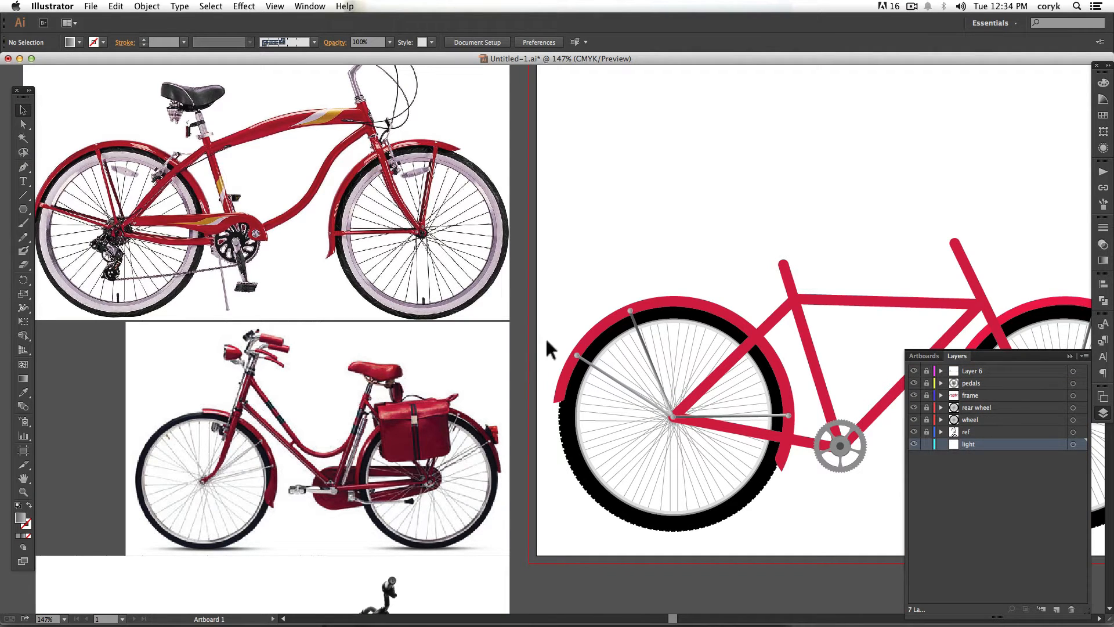
# Draw a black rectangle about 0.18 by 0.41 in at the rear fender on the light layer and reshape it into a slanted taillight backing.
pyautogui.moveTo(559, 373); pyautogui.dragTo(571, 348)
pyautogui.press(',')
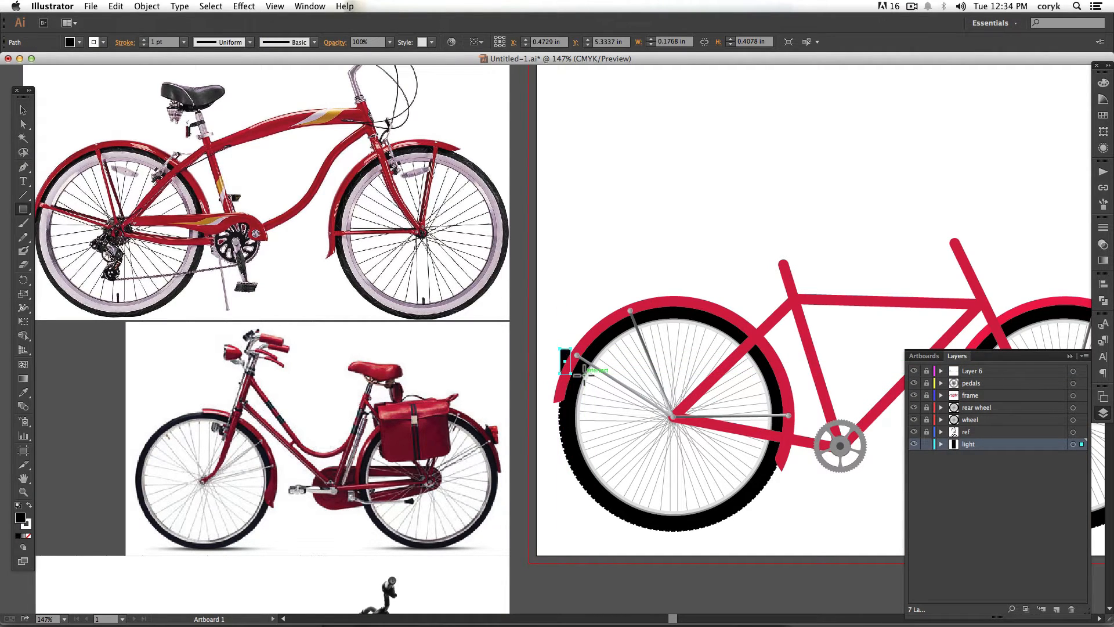
pyautogui.press('z')
pyautogui.moveTo(477, 458); pyautogui.dragTo(612, 319)
pyautogui.scroll(-1, 589, 360)
pyautogui.press('a')
pyautogui.moveTo(653, 169); pyautogui.dragTo(608, 259)
pyautogui.press('a')
pyautogui.press('super+z')
# Draw a lens rectangle about 0.13 by 0.40 in over the taillight backing and fill it with a linear gradient starting in red.
pyautogui.press('m')
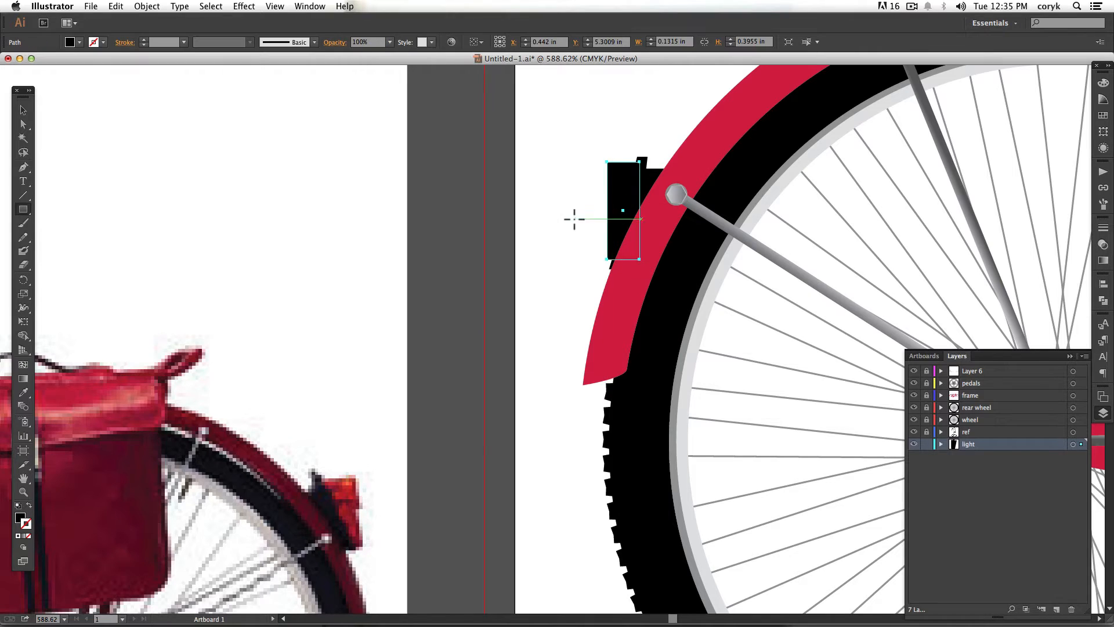
pyautogui.press('v')
pyautogui.click(1103, 261)
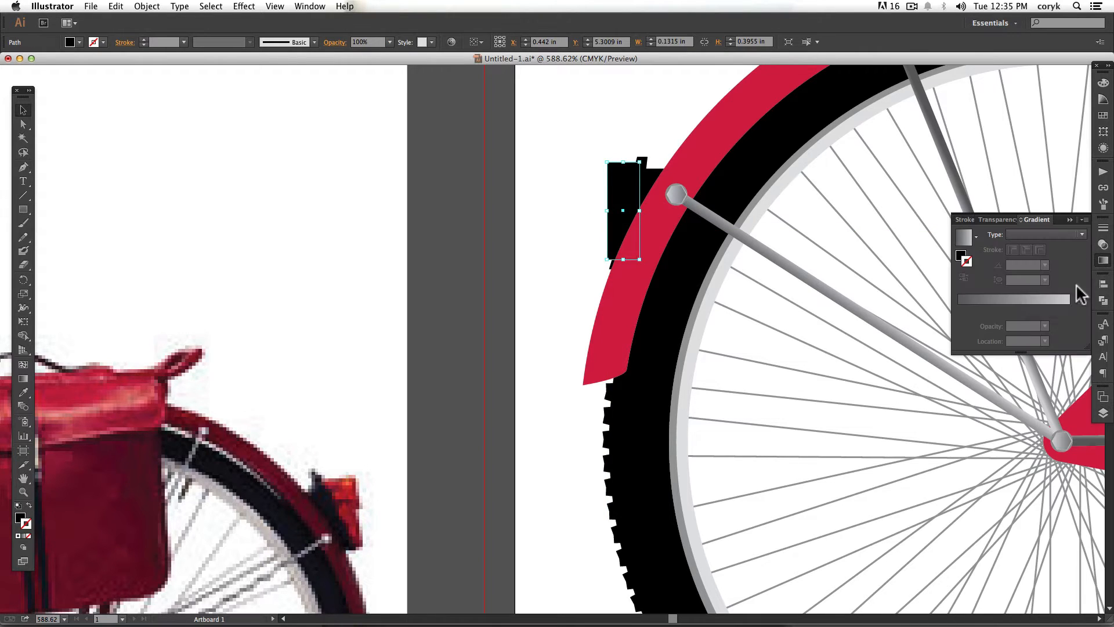
pyautogui.click(1020, 296)
pyautogui.doubleClick(960, 308)
pyautogui.click(946, 427)
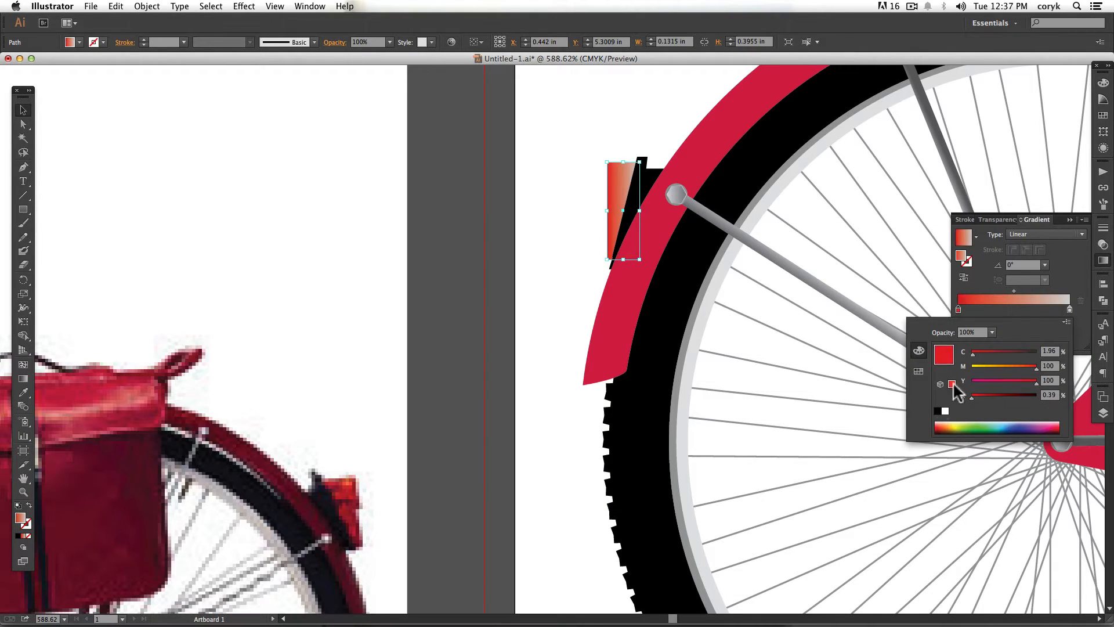
# Add and arrange extra red stops in the taillight lens gradient and set its angle to 90°.
pyautogui.doubleClick(1002, 309)
pyautogui.click(979, 309)
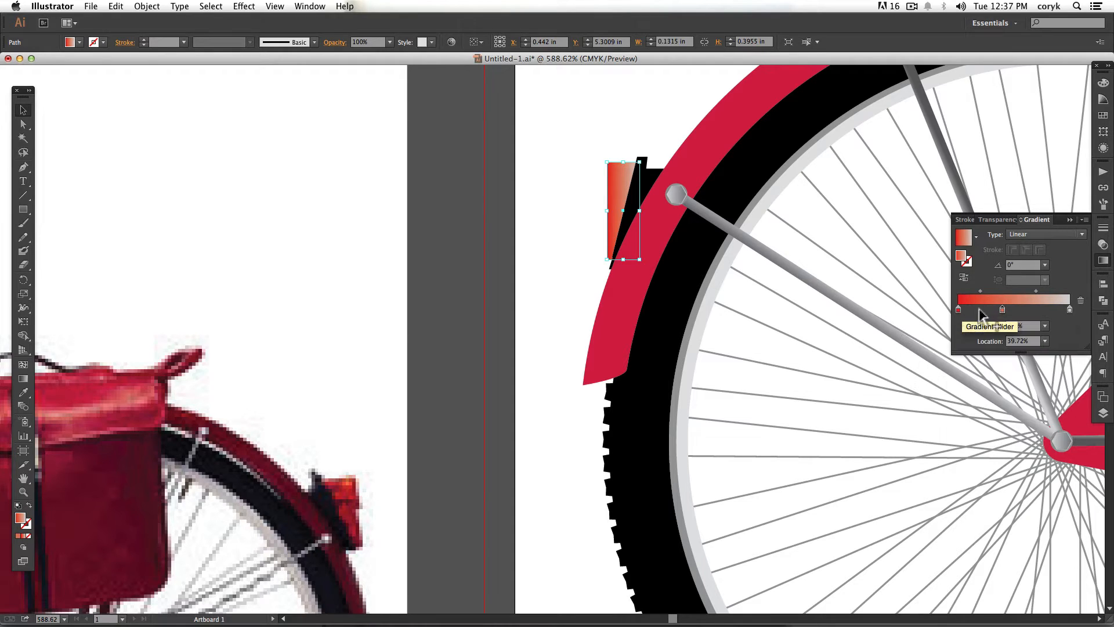
pyautogui.moveTo(1001, 309); pyautogui.dragTo(982, 309)
pyautogui.moveTo(992, 309); pyautogui.dragTo(1048, 309)
pyautogui.click(1045, 265)
pyautogui.click(1049, 328)
pyautogui.doubleClick(1070, 309)
pyautogui.click(998, 310)
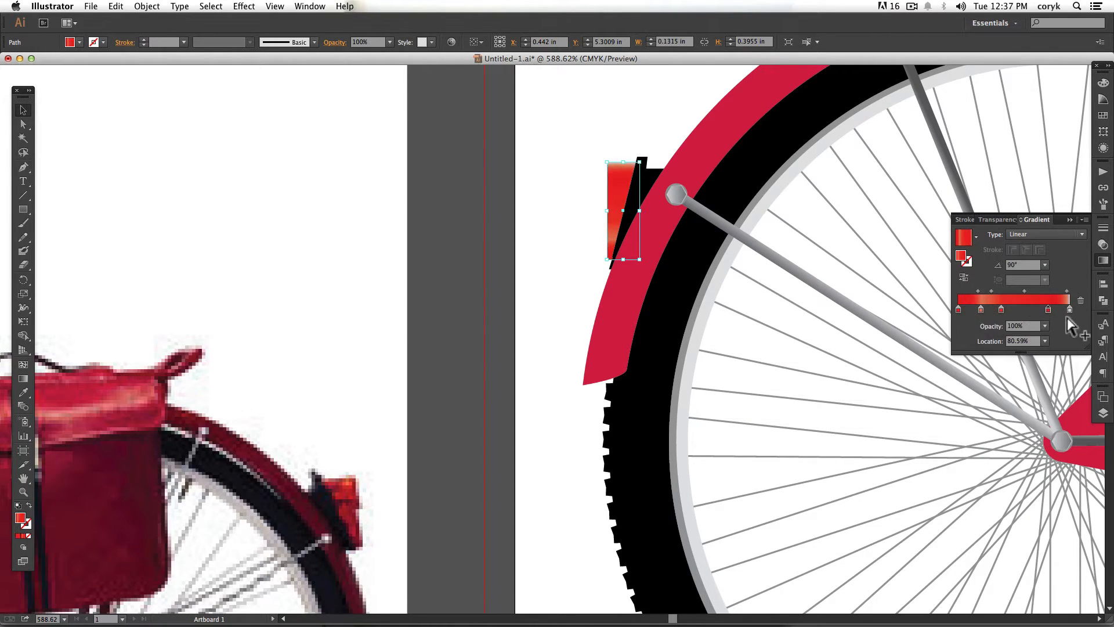
# Darken an end stop of the lens gradient, reverse the gradient and shift its dark stop inward.
pyautogui.doubleClick(1068, 309)
pyautogui.moveTo(973, 395); pyautogui.dragTo(1015, 395)
pyautogui.click(964, 278)
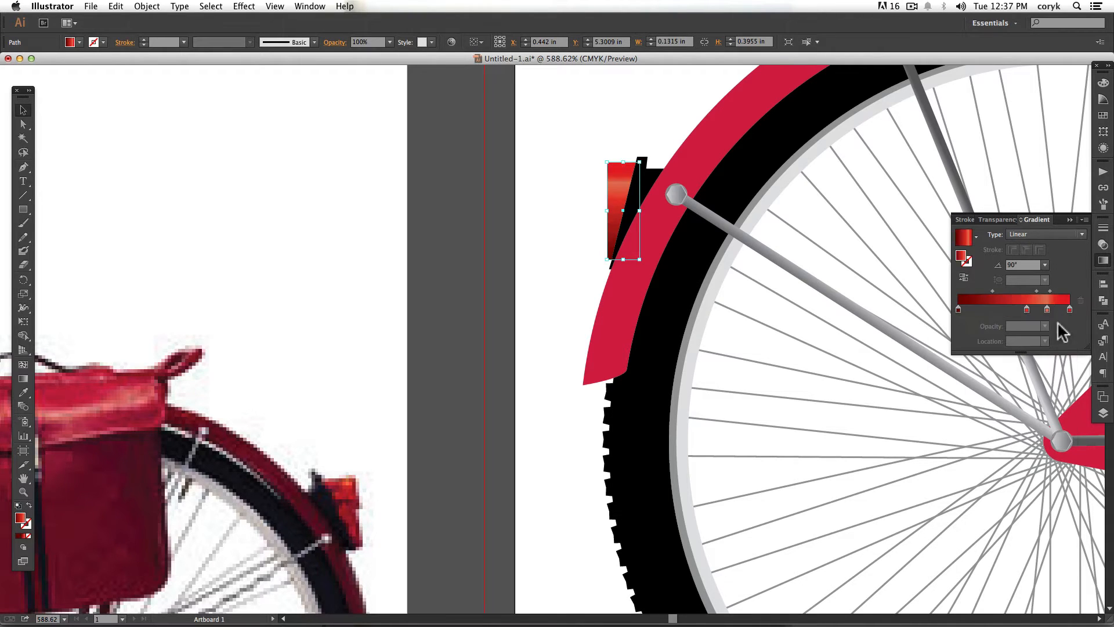
pyautogui.moveTo(961, 310); pyautogui.dragTo(978, 310)
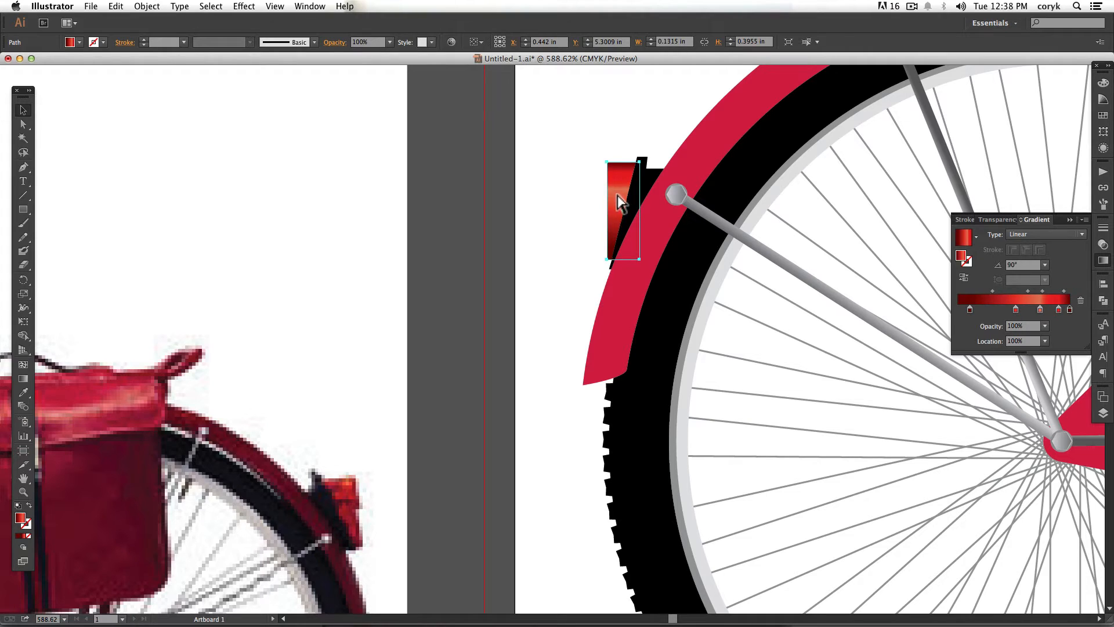
# Apply the red gradient to the taillight lens's stroke and open the stroke settings.
pyautogui.press('x')
pyautogui.press('.')
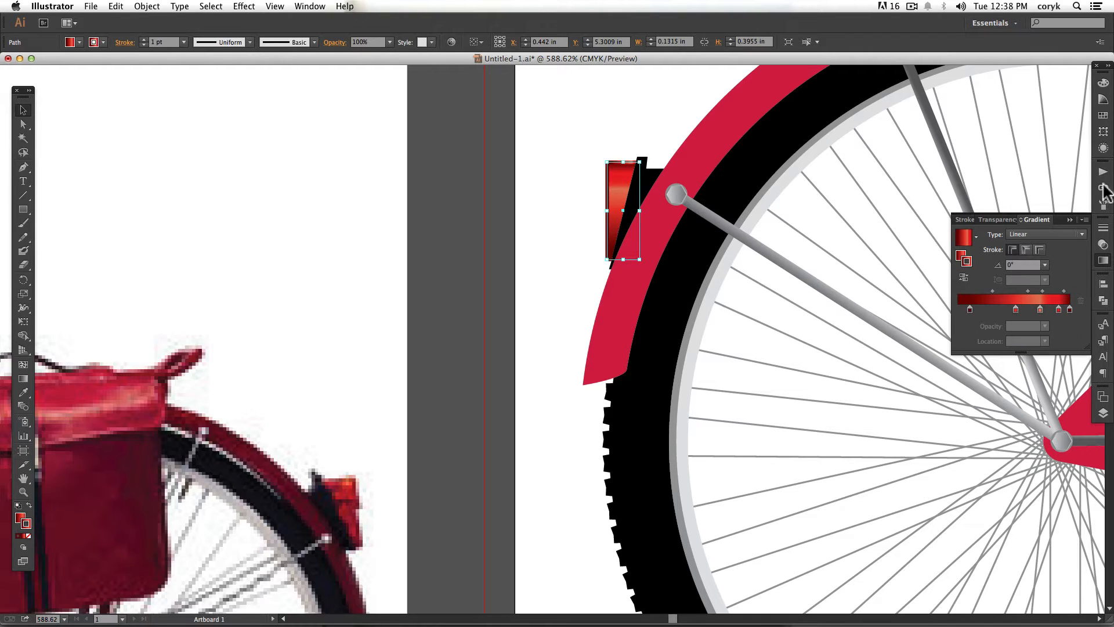
pyautogui.click(1103, 227)
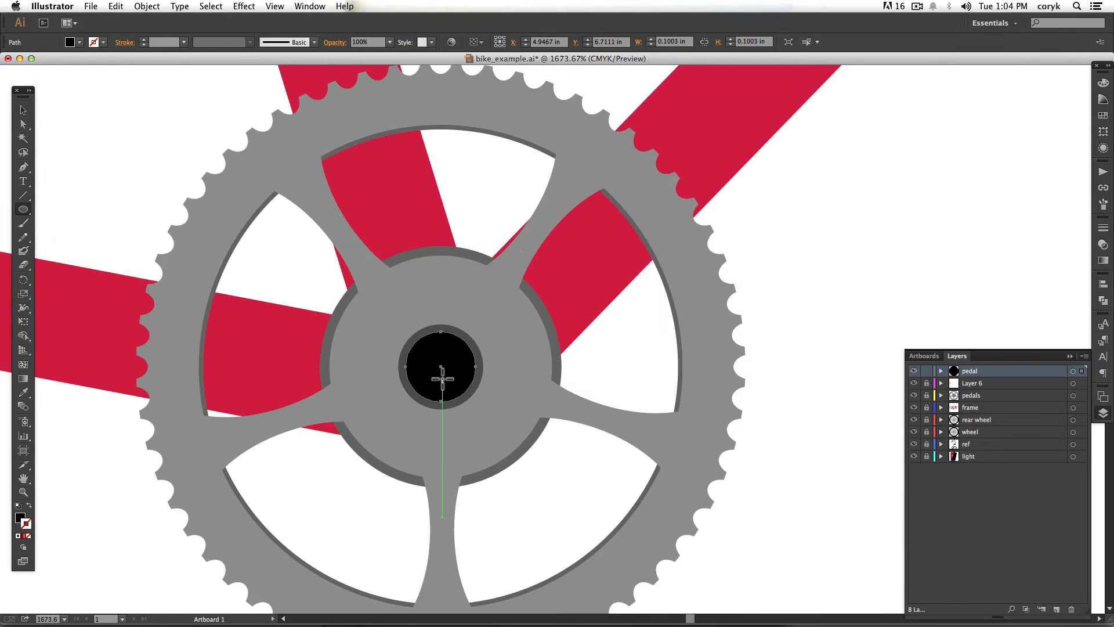
# Draw a hexagon about 0.09 in wide in the black circle at the chainring's center and give it the gray gradient.
pyautogui.moveTo(23, 209); pyautogui.dragTo(58, 251)
pyautogui.moveTo(441, 366); pyautogui.dragTo(463, 388)
pyautogui.press('i')
pyautogui.press('super+0')
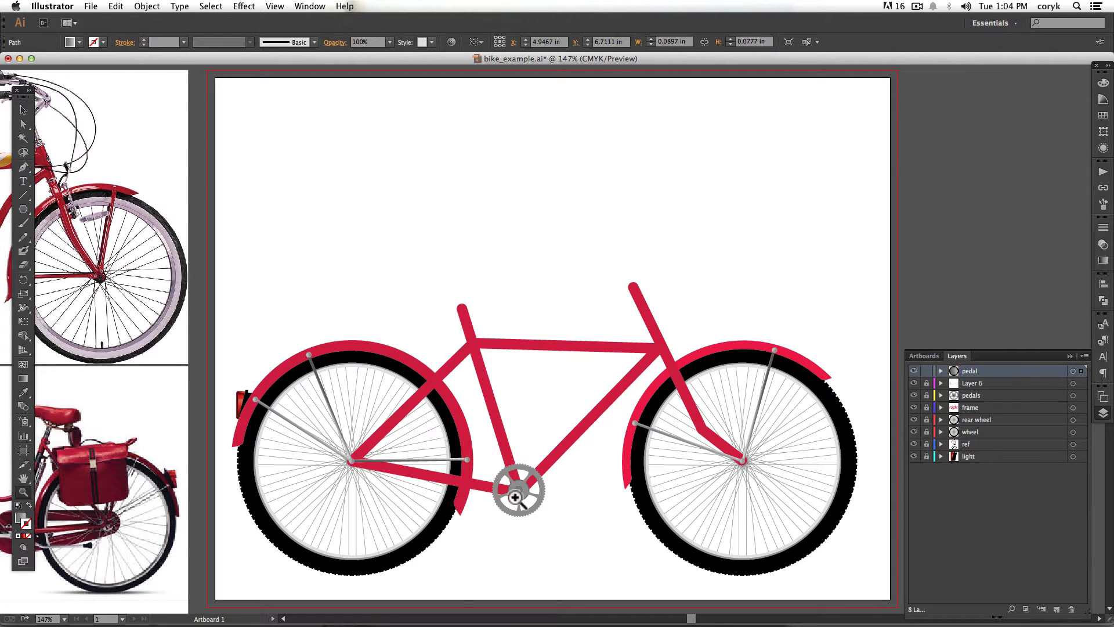
pyautogui.moveTo(514, 497); pyautogui.dragTo(532, 474)
pyautogui.press('super+0')
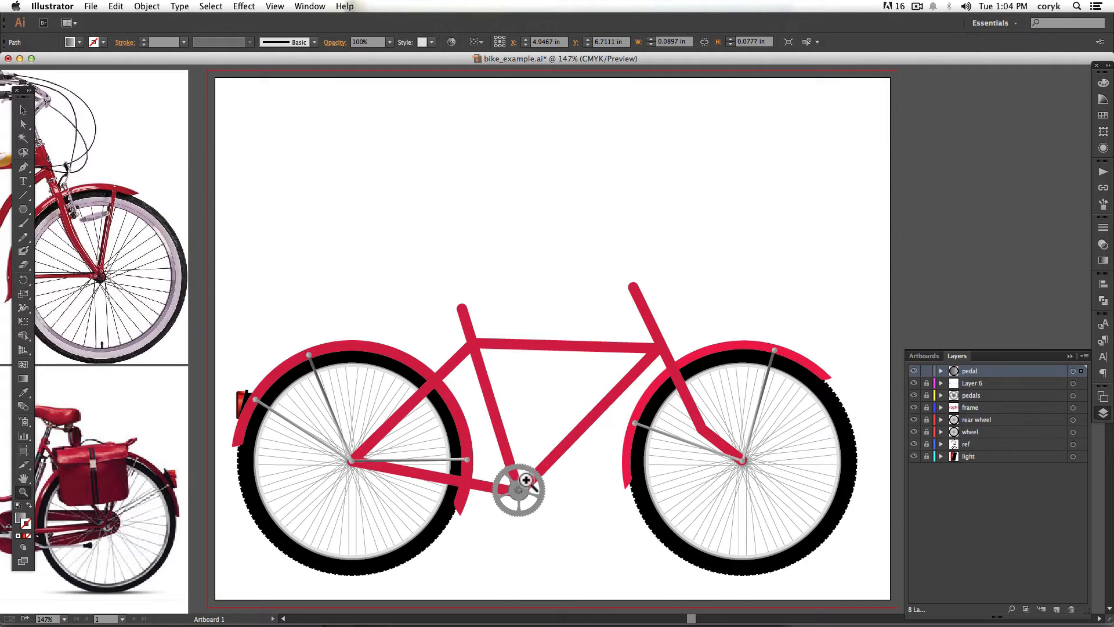
# Draw a circle about 0.05 in across at the hexagon's center and fill it with a reversed gray gradient.
pyautogui.moveTo(505, 503); pyautogui.dragTo(502, 450)
pyautogui.press('l')
pyautogui.press('.')
pyautogui.press('v')
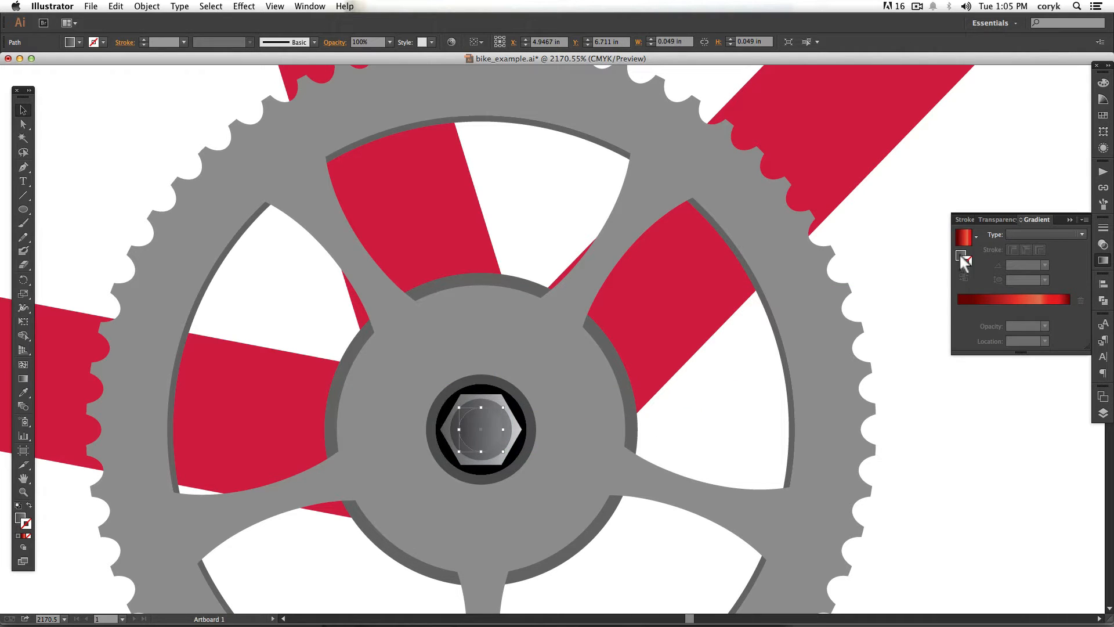
pyautogui.click(961, 255)
pyautogui.click(963, 278)
pyautogui.click(848, 352)
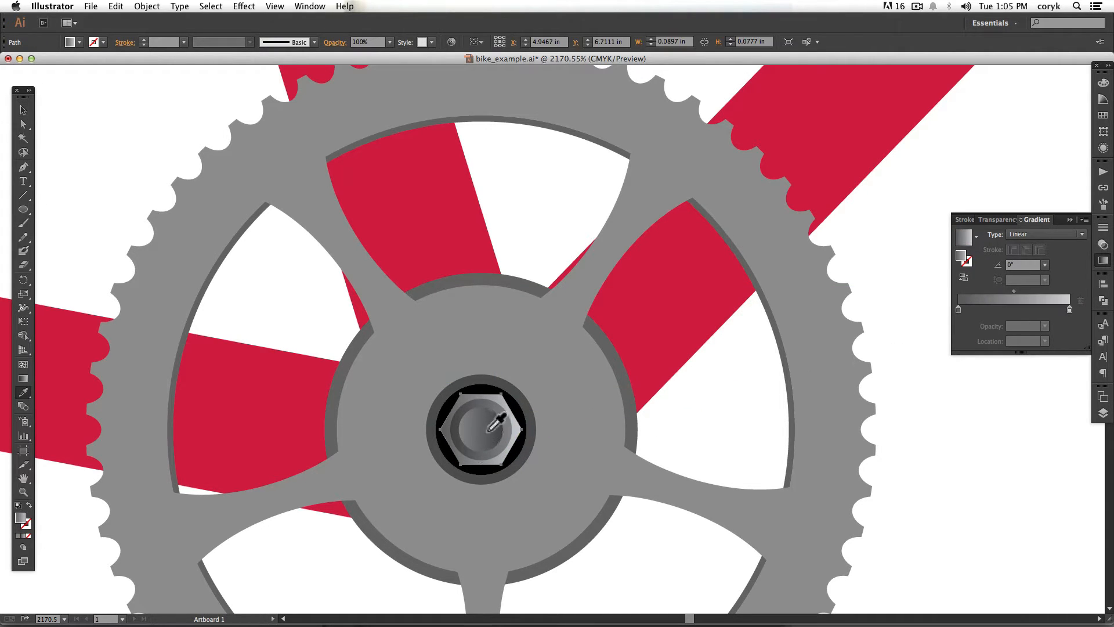
# Merge the toothed ring, the five spokes and the central hub into one gradient-filled shape with the Shape Builder.
pyautogui.press('super+minus')
pyautogui.press('super+minus')
pyautogui.press('super+minus')
pyautogui.press('super+minus')
pyautogui.press('super+minus')
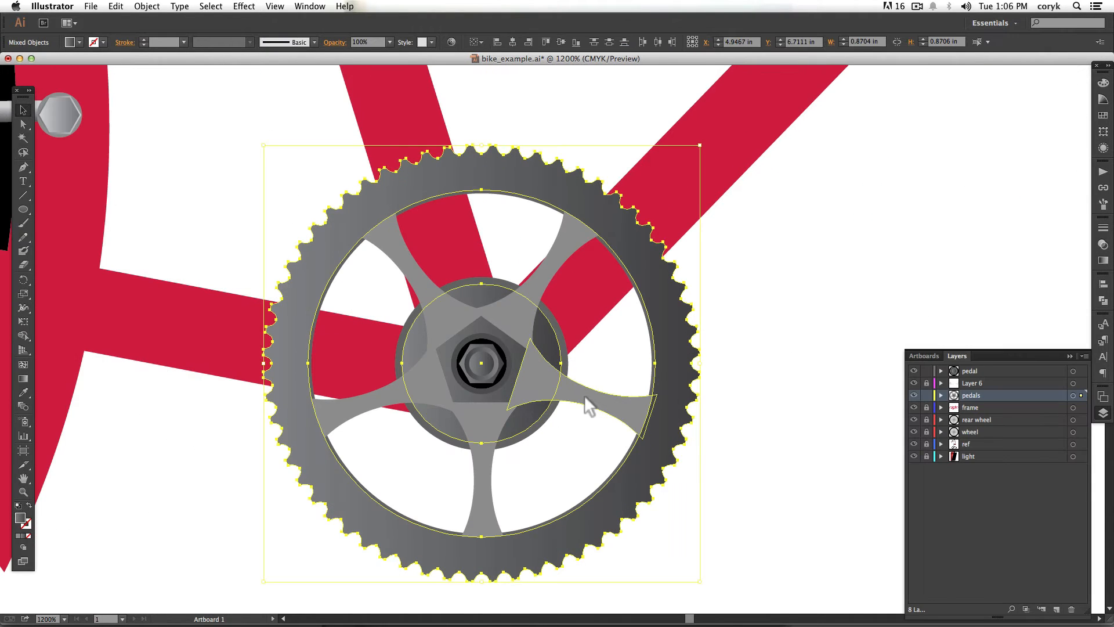
pyautogui.hotkey('shift', 'm')
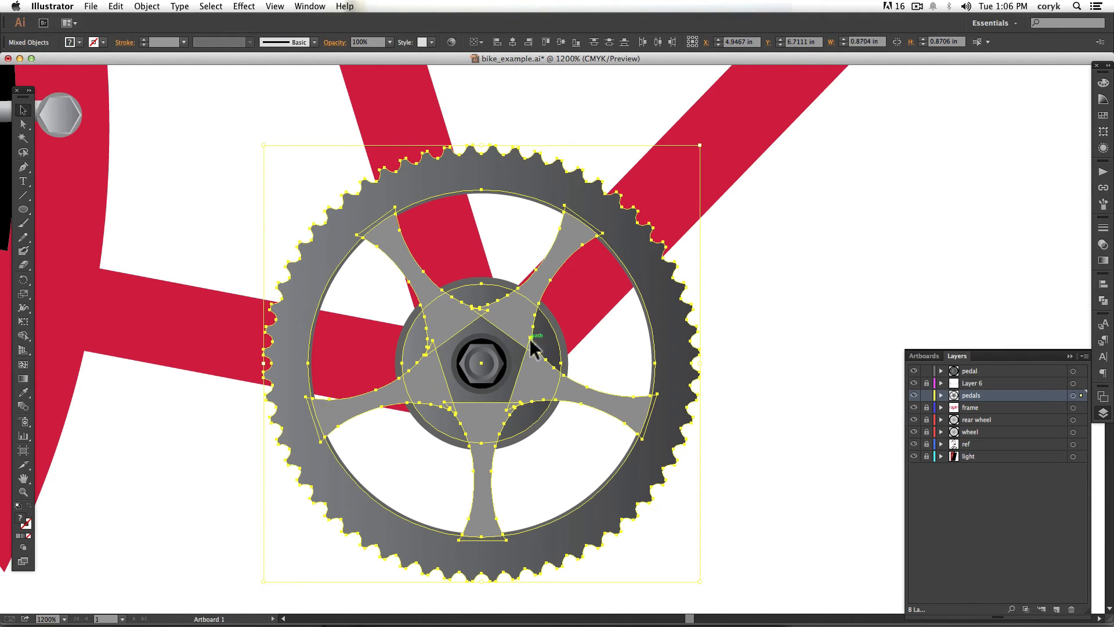
pyautogui.moveTo(659, 416); pyautogui.dragTo(660, 418)
pyautogui.moveTo(482, 389); pyautogui.dragTo(483, 553)
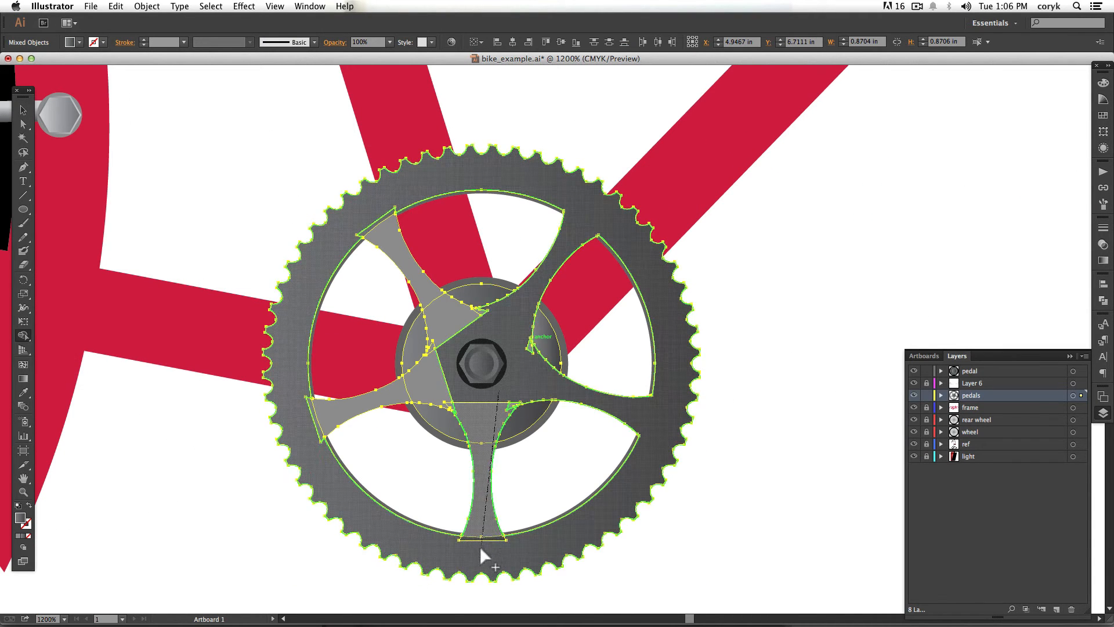
pyautogui.moveTo(451, 374); pyautogui.dragTo(306, 421)
pyautogui.moveTo(456, 328)
pyautogui.mouseDown()
pyautogui.moveTo(369, 207)
pyautogui.moveTo(496, 315)
pyautogui.mouseUp()
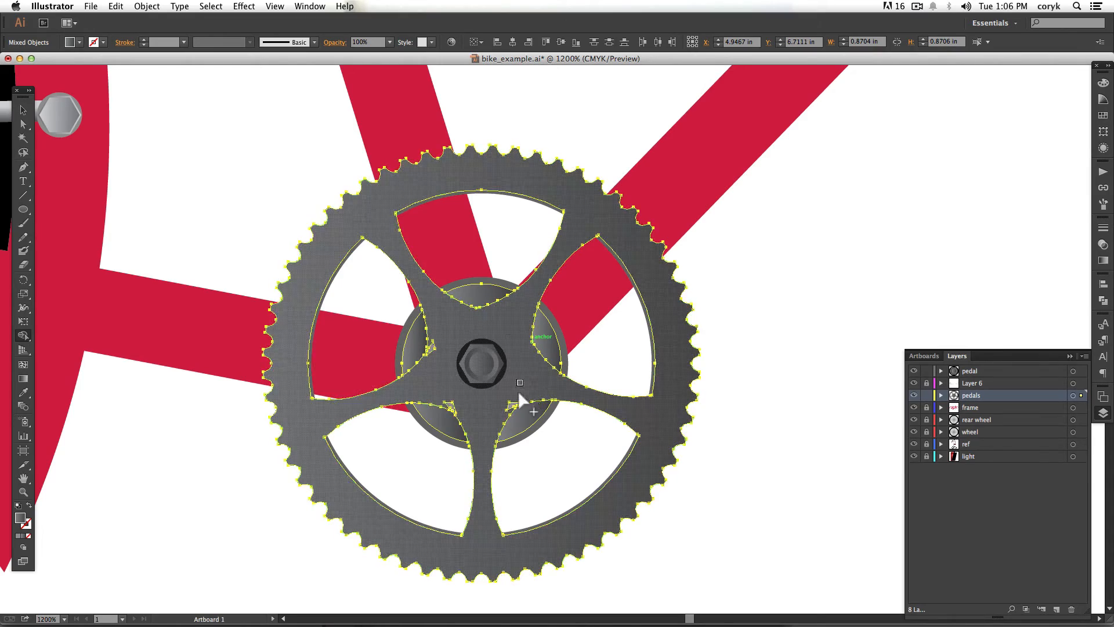
pyautogui.moveTo(522, 423)
pyautogui.mouseDown()
pyautogui.moveTo(531, 366)
pyautogui.moveTo(485, 299)
pyautogui.mouseUp()
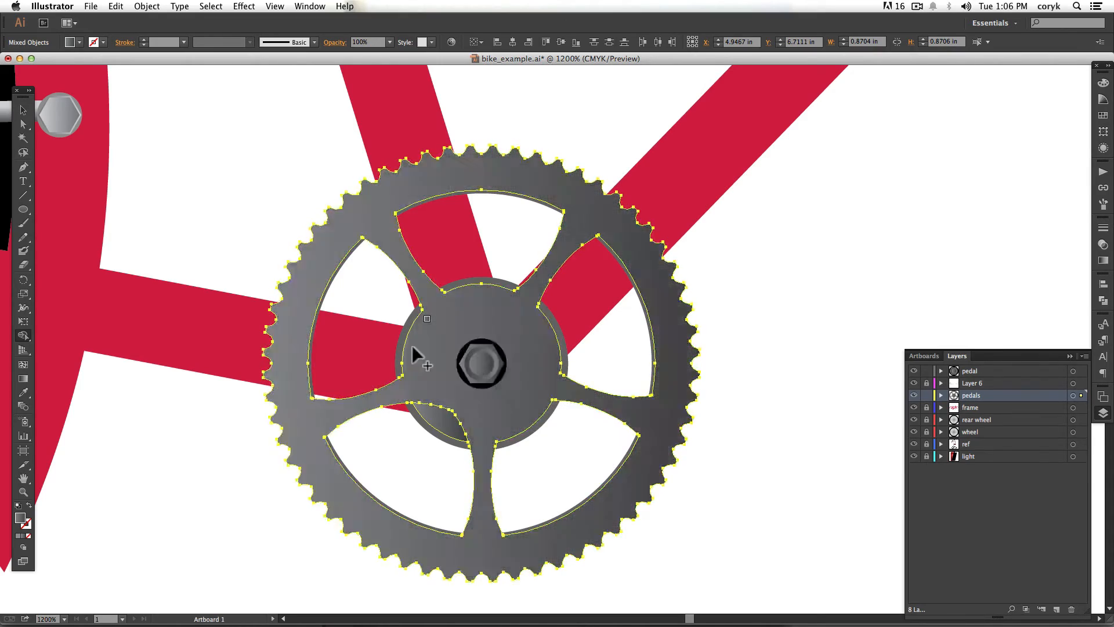
pyautogui.moveTo(412, 347); pyautogui.dragTo(444, 424)
pyautogui.press('v')
pyautogui.click(687, 510)
# Darken both gradient stops of the chainring's inner shadow ring, setting the end stop to K 99%.
pyautogui.click(653, 347)
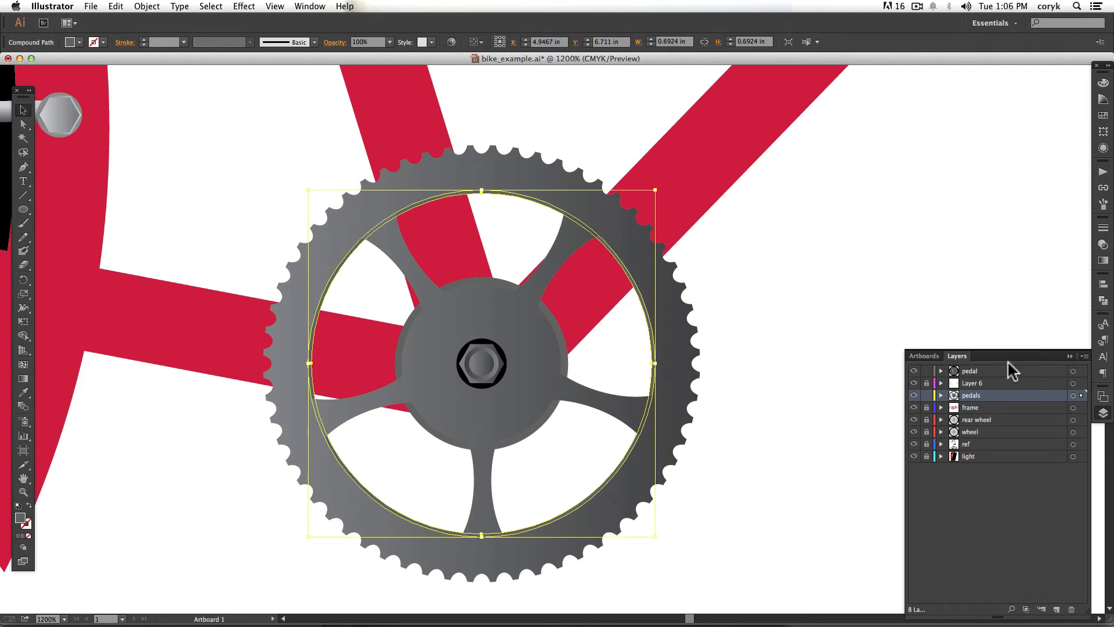
pyautogui.click(1104, 260)
pyautogui.click(964, 299)
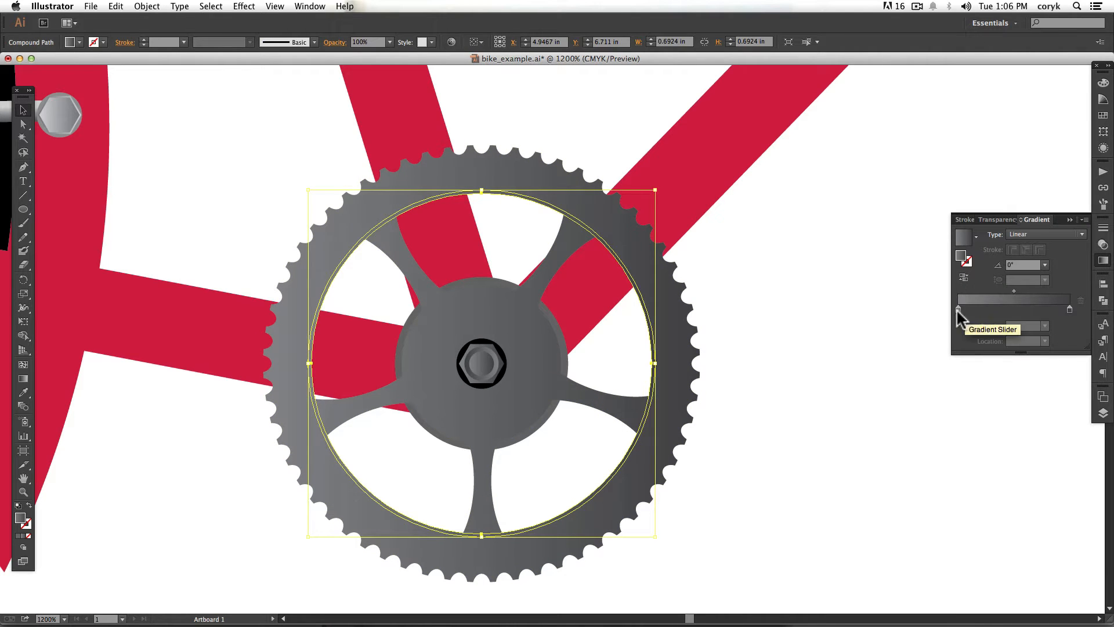
pyautogui.doubleClick(958, 309)
pyautogui.moveTo(1008, 352); pyautogui.dragTo(1021, 350)
pyautogui.doubleClick(1069, 309)
pyautogui.moveTo(1024, 396); pyautogui.dragTo(1037, 396)
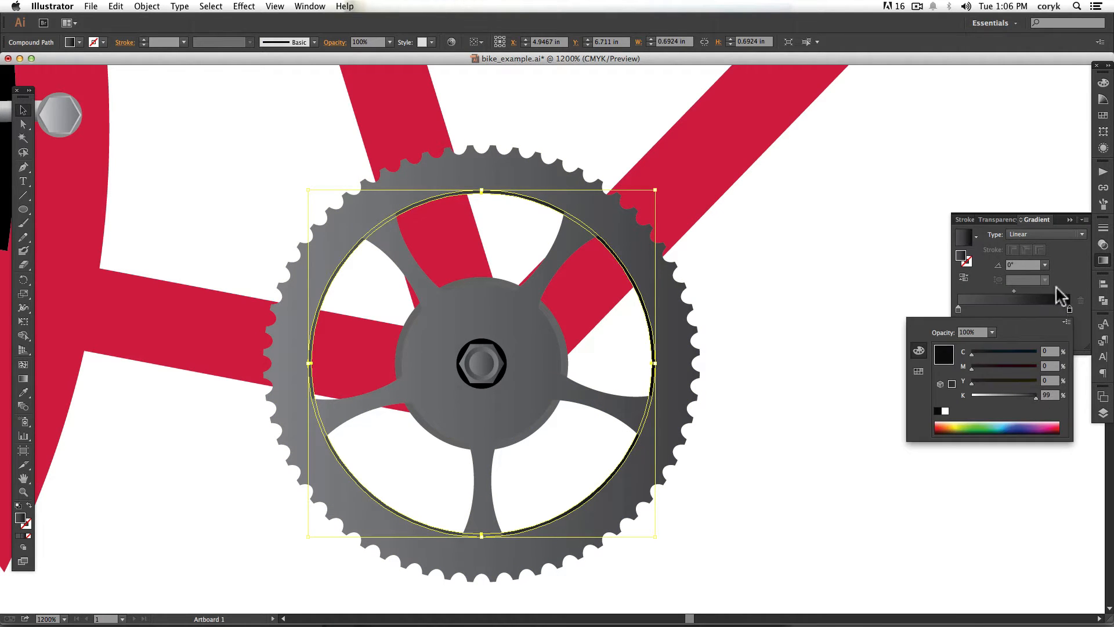
pyautogui.press('Escape')
# Copy the inner shadow ring's dark gradient to the shadow circle behind the chainring hub.
pyautogui.click(800, 436)
pyautogui.click(543, 430)
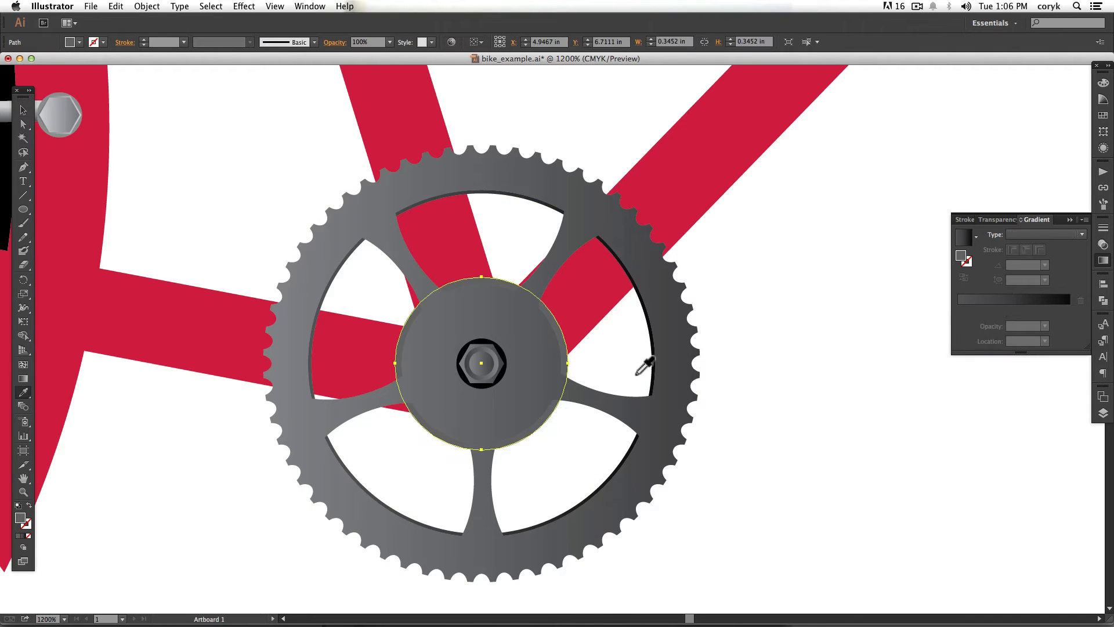
pyautogui.click(772, 378)
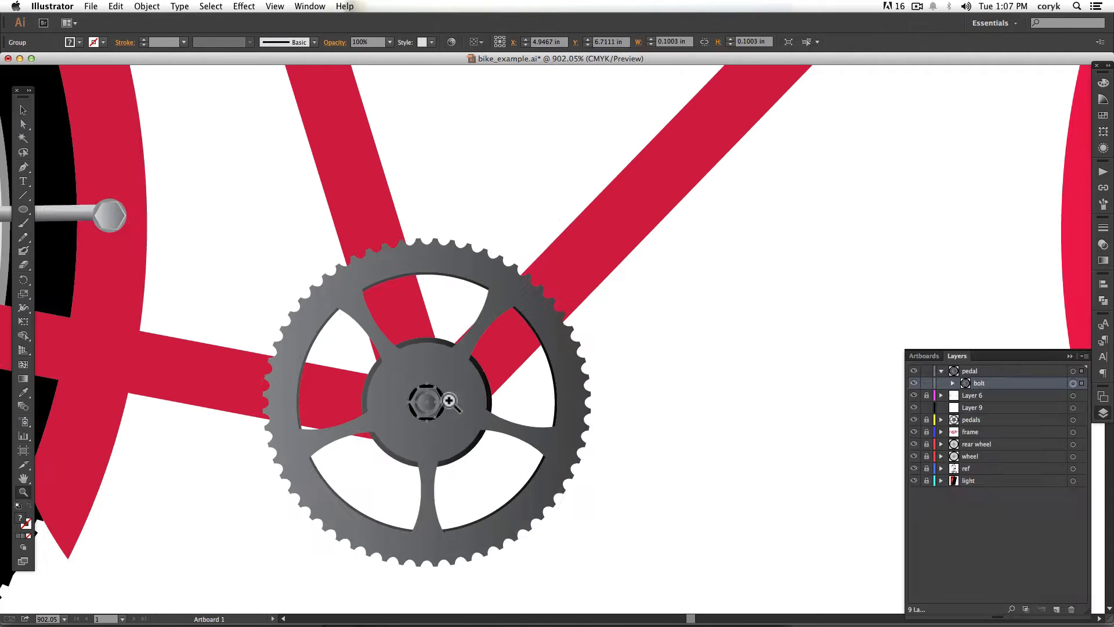
# Draw a rounded-rectangle crank arm about 0.12 by 0.68 in rising from the chainring's center and place it behind the bolt.
pyautogui.moveTo(23, 208); pyautogui.dragTo(69, 220)
pyautogui.moveTo(427, 402); pyautogui.dragTo(449, 170)
pyautogui.press('super+bracketleft')
# Darken the crank arm gradient's end stop, set the gradient angle to 90° and reverse its direction.
pyautogui.click(1103, 260)
pyautogui.doubleClick(1069, 309)
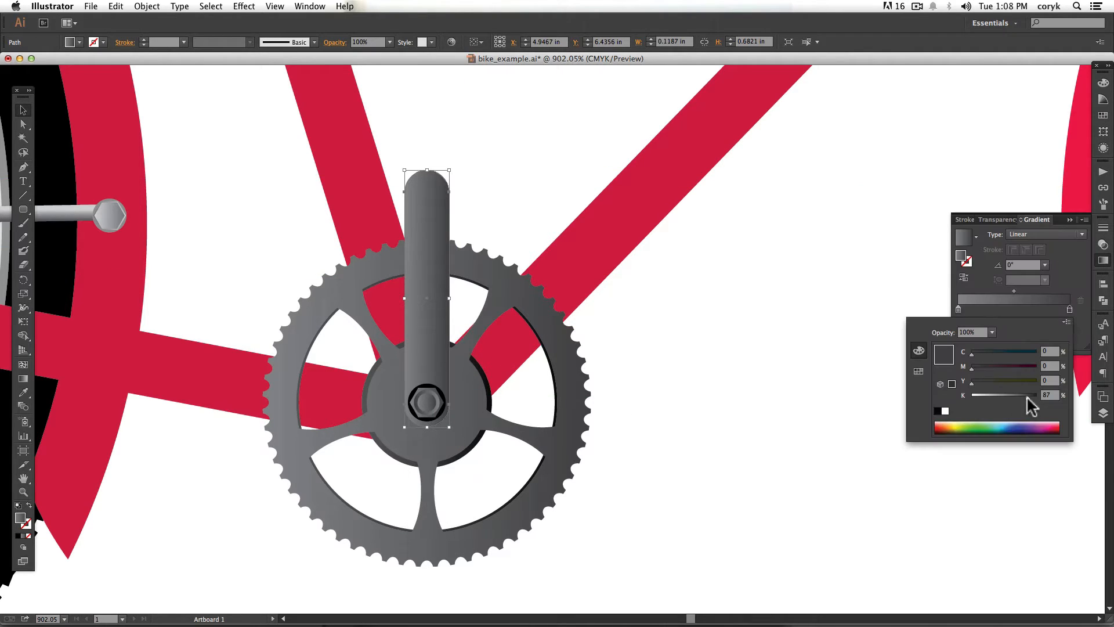
pyautogui.click(1031, 396)
pyautogui.click(997, 265)
pyautogui.press('Return')
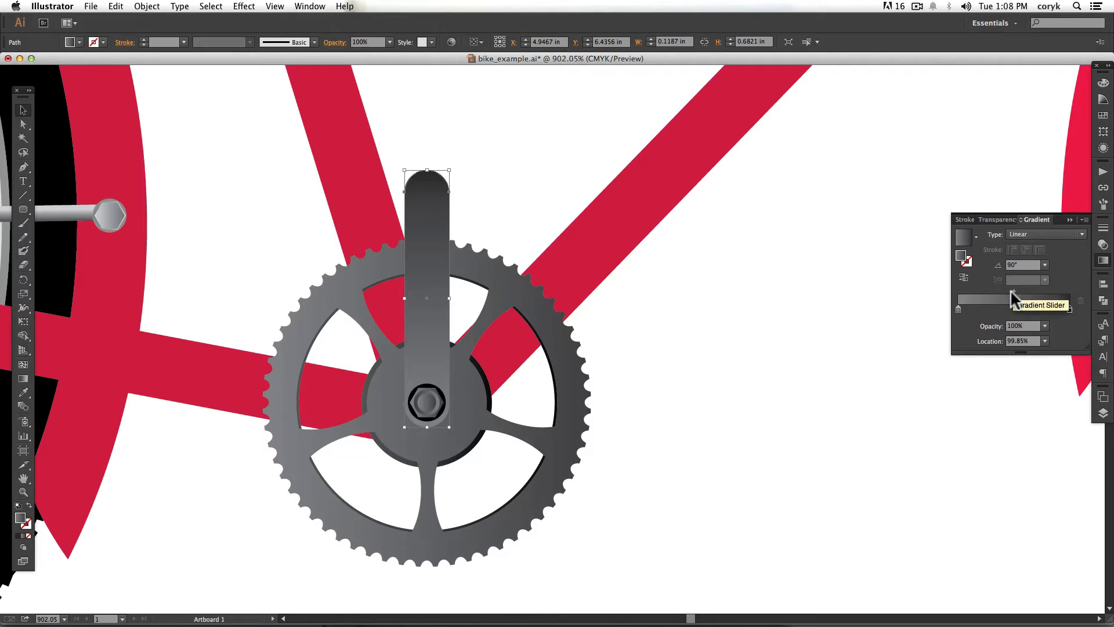
pyautogui.click(963, 278)
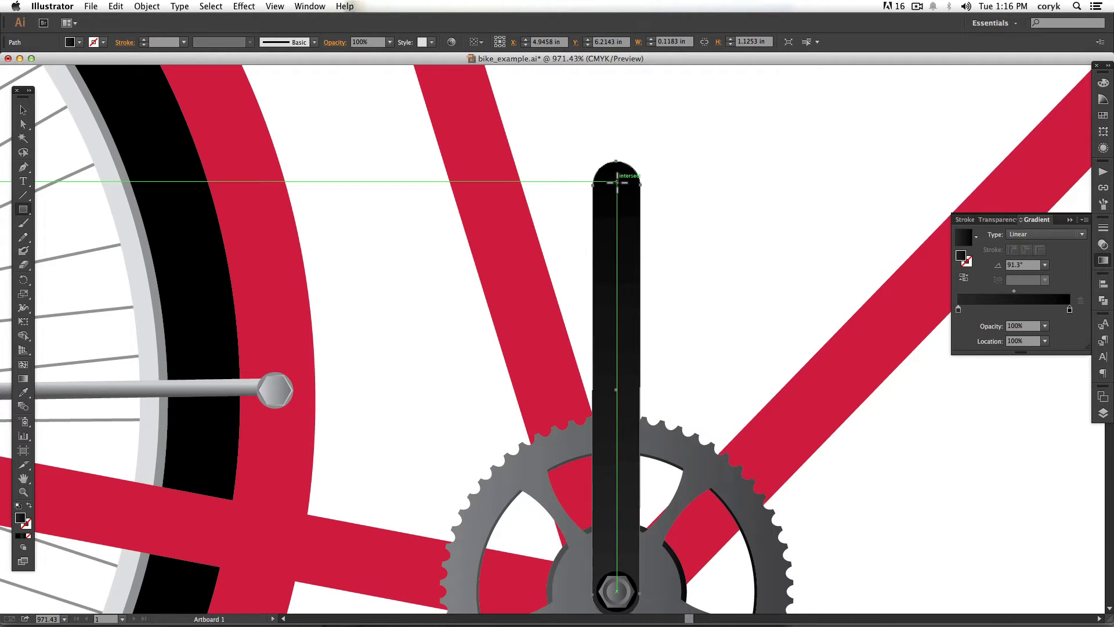
# Draw a pedal rectangle about 0.46 by 0.12 in on the crank arm's end with a rounded rectangle about 0.4 by 0.1 in inside, and begin the edge ellipse.
pyautogui.moveTo(617, 181); pyautogui.dragTo(711, 181)
pyautogui.press('v')
pyautogui.moveTo(24, 209); pyautogui.dragTo(39, 209)
pyautogui.moveTo(617, 181); pyautogui.dragTo(686, 209)
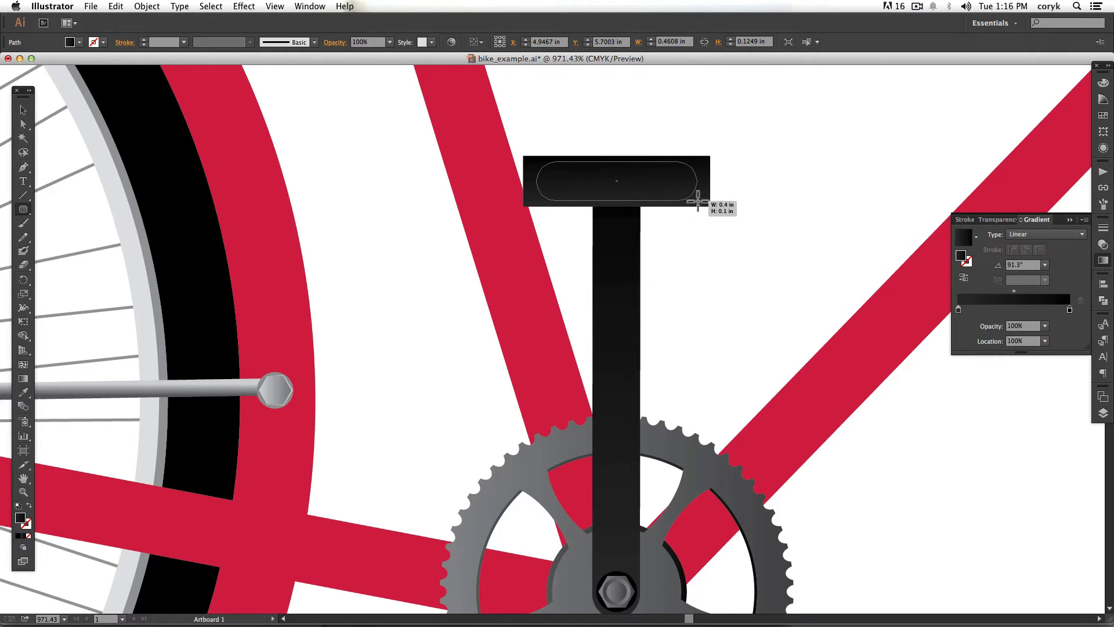
pyautogui.moveTo(598, 150)
pyautogui.mouseDown()
pyautogui.moveTo(620, 179)
pyautogui.moveTo(611, 197)
pyautogui.mouseUp()
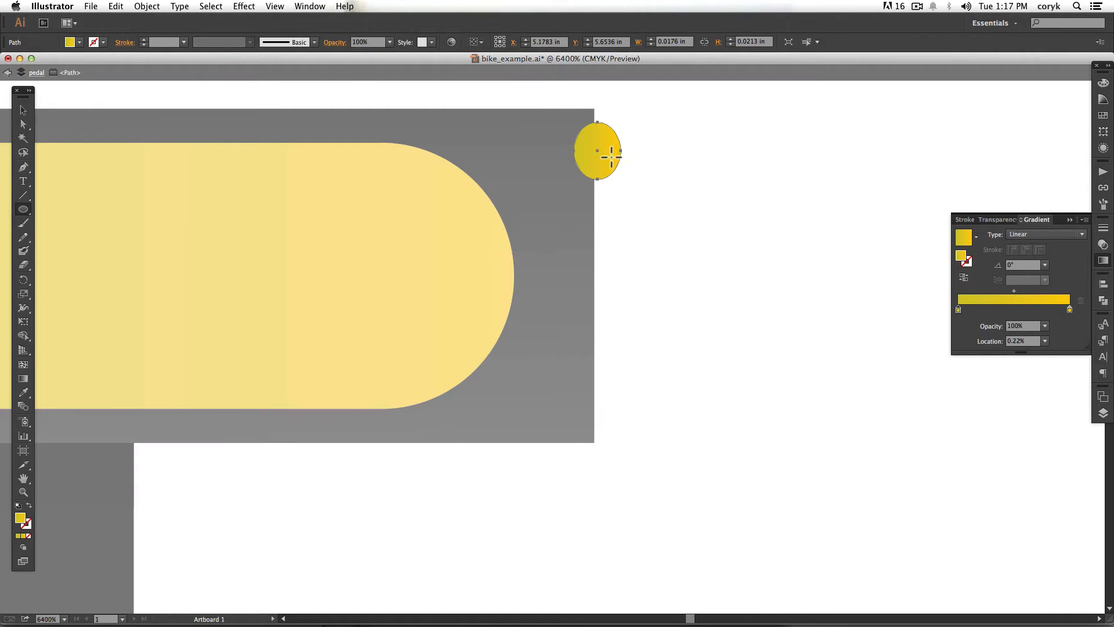
# Duplicate the small yellow ellipse down the pedal's outer edge into a column of six and select the column.
pyautogui.press('v')
pyautogui.press('super+d')
pyautogui.press('super+d')
pyautogui.press('super+d')
pyautogui.press('super+d')
pyautogui.moveTo(655, 394); pyautogui.dragTo(612, 153)
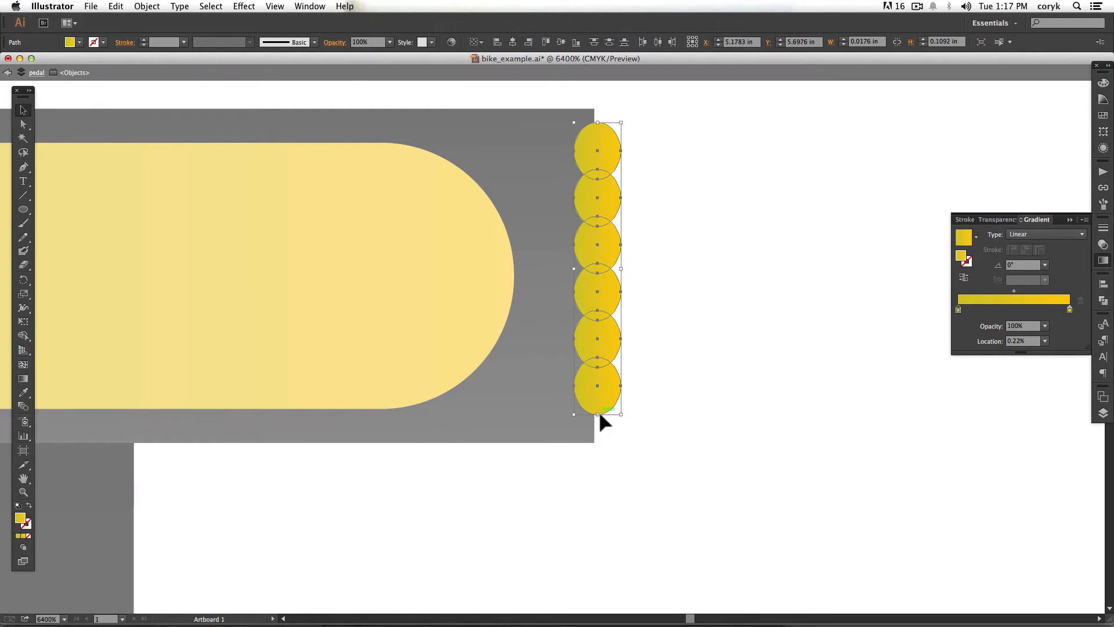
# Respace the column of six ellipses to about 0.114 in tall and merge them into one scalloped shape with Shape Builder.
pyautogui.moveTo(599, 414); pyautogui.dragTo(600, 145)
pyautogui.hotkey('shift', 'm')
pyautogui.press('v')
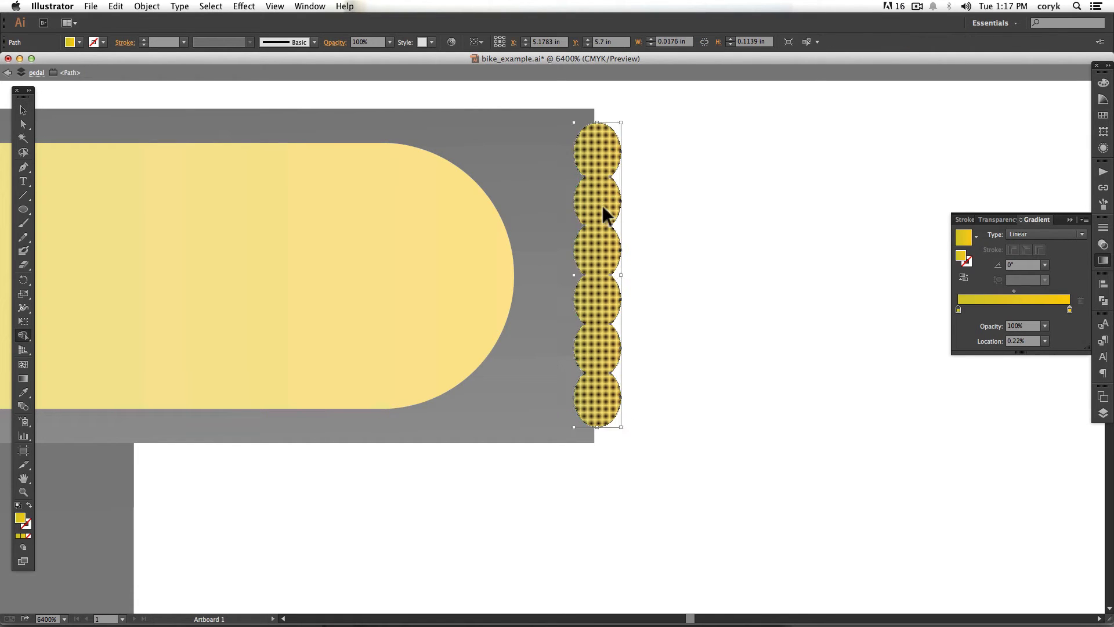
pyautogui.doubleClick(688, 380)
pyautogui.click(599, 159)
# Fill the scalloped shape with the taillight's red gradient using the Eyedropper, leaving it without a stroke.
pyautogui.press('super+0')
pyautogui.press('i')
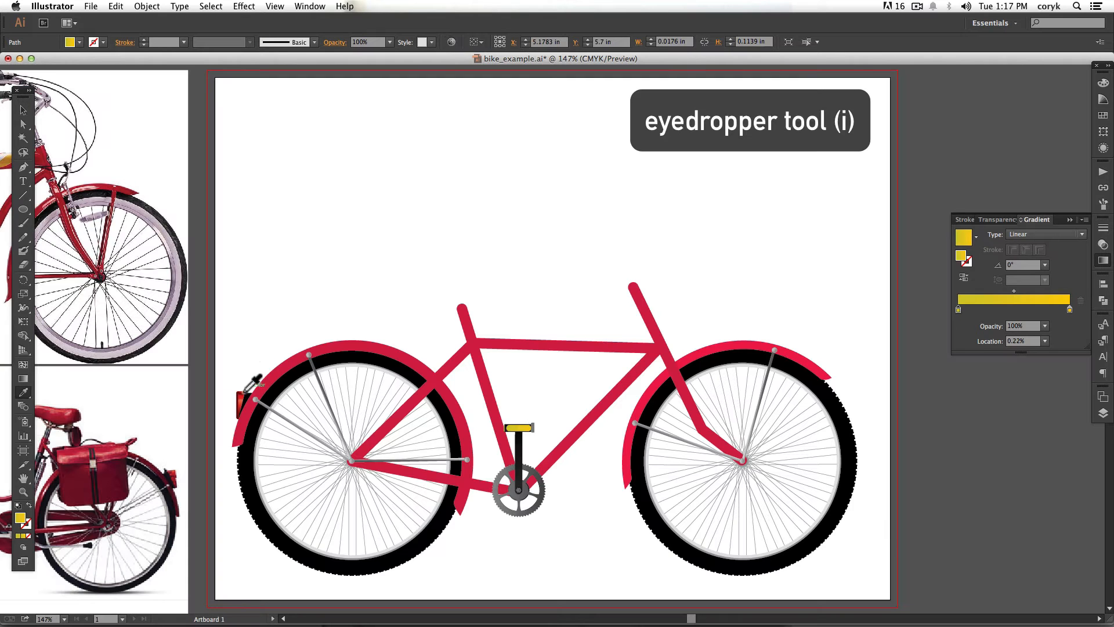
pyautogui.click(243, 394)
pyautogui.press('z')
pyautogui.moveTo(511, 452); pyautogui.dragTo(548, 388)
pyautogui.press('/')
pyautogui.press('v')
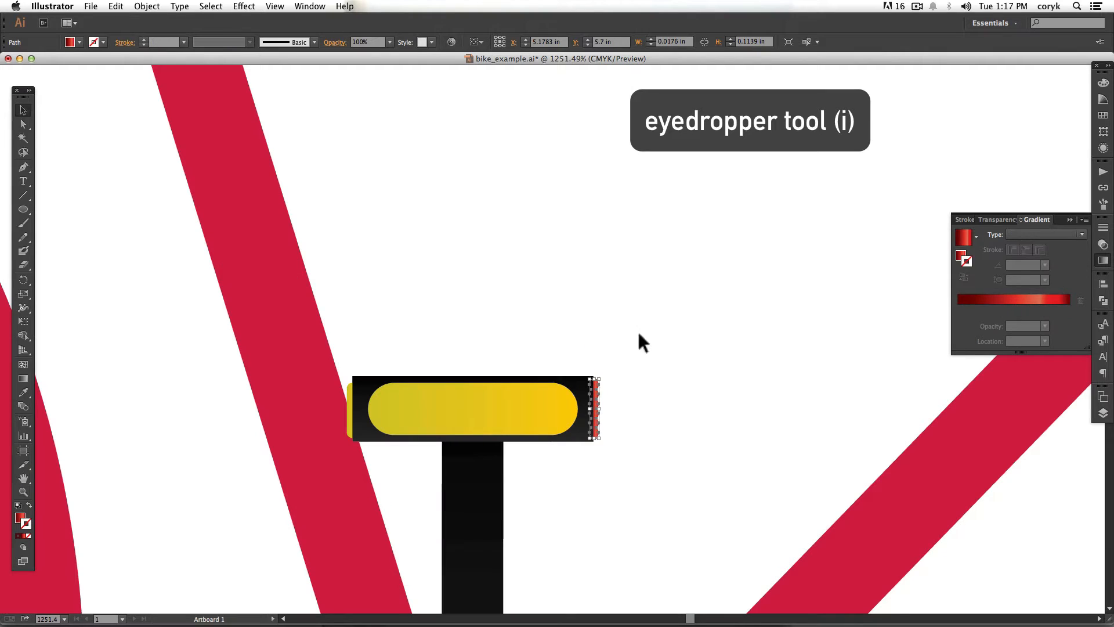
pyautogui.click(715, 346)
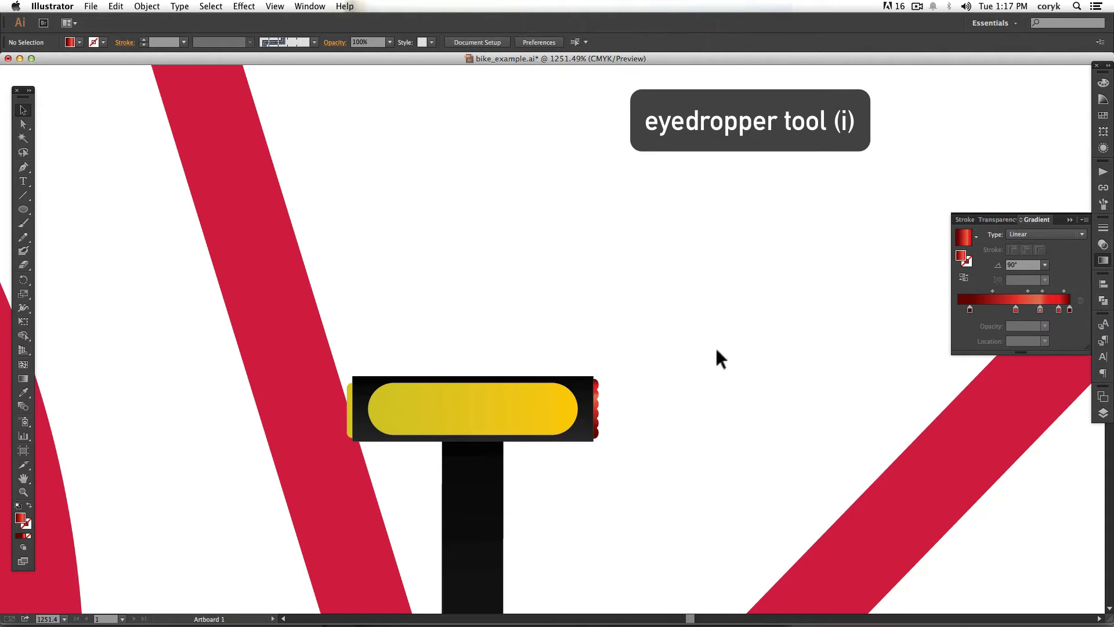
# Delete the yellow strip at the pedal's left end and put a copy of the red scalloped reflector there.
pyautogui.click(350, 410)
pyautogui.press('Delete')
pyautogui.keyDown('alt'); pyautogui.moveTo(596, 406); pyautogui.dragTo(351, 400); pyautogui.keyUp('alt')
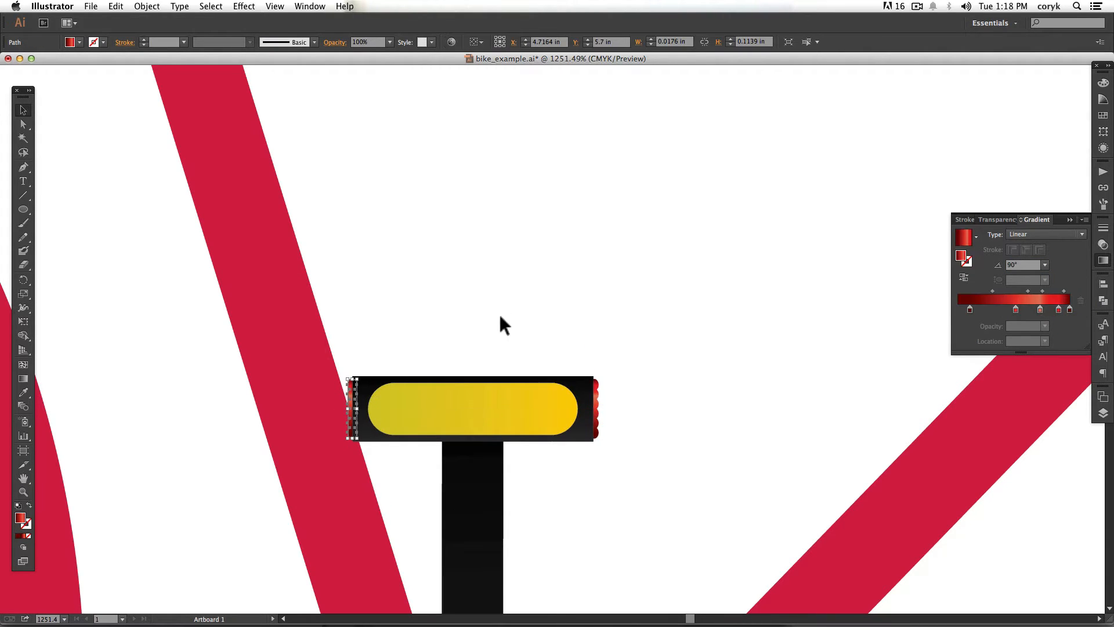
# Give both red reflectors a red gradient stroke aligned to the outside with a weight of 0.25 pt.
pyautogui.keyDown('shift'); pyautogui.click(595, 398); pyautogui.keyUp('shift')
pyautogui.press('x')
pyautogui.click(22, 535)
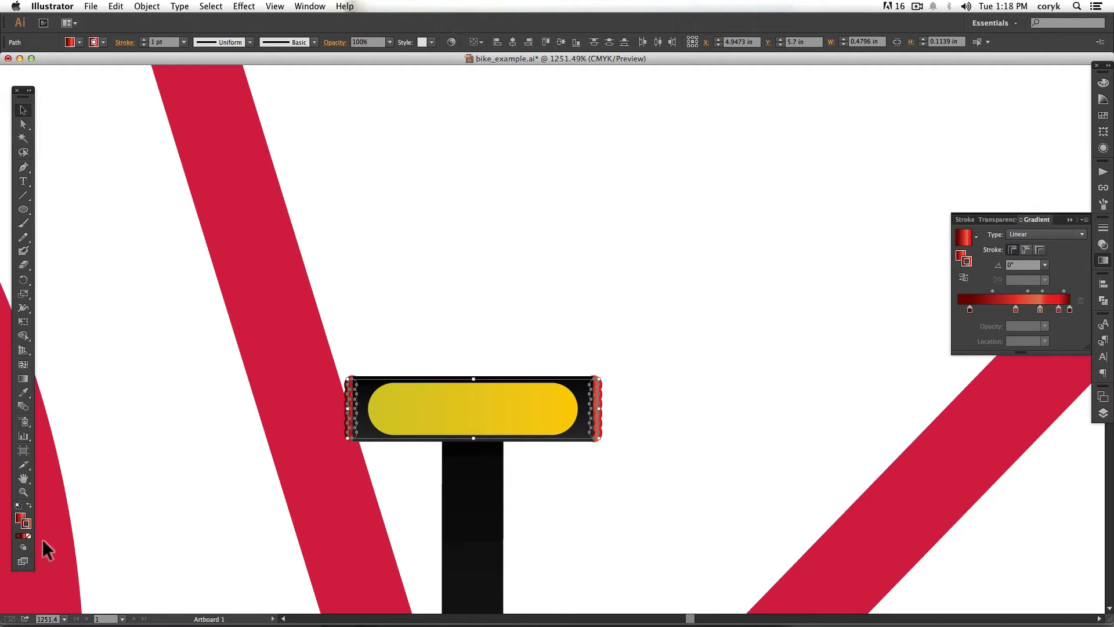
pyautogui.click(1103, 115)
pyautogui.click(1103, 228)
pyautogui.click(1027, 280)
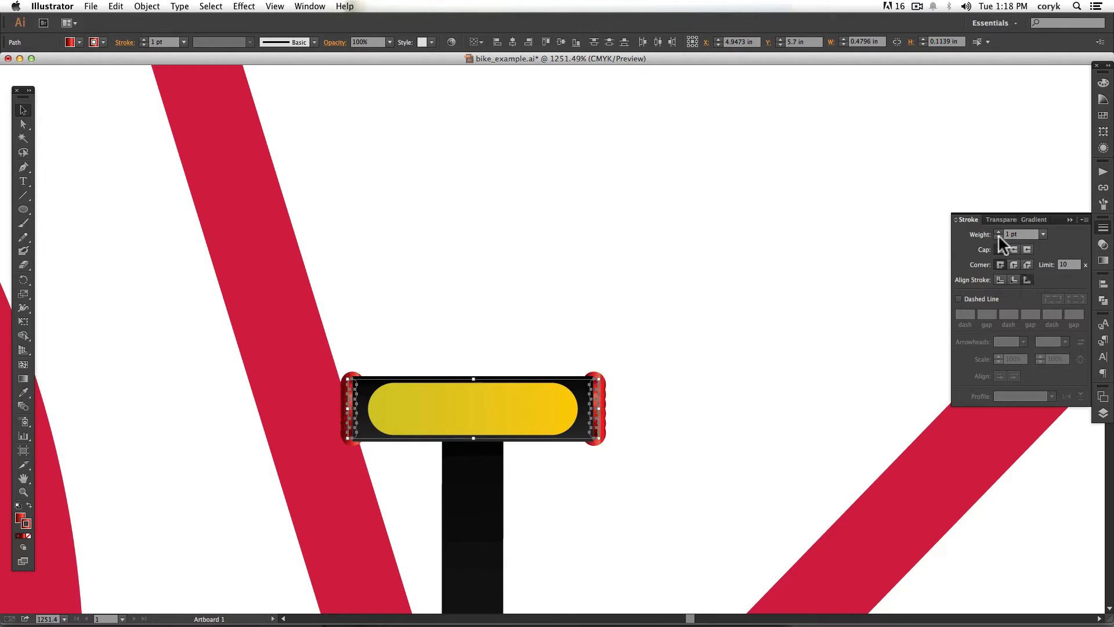
pyautogui.click(998, 237)
pyautogui.click(998, 237)
pyautogui.click(998, 237)
pyautogui.click(670, 413)
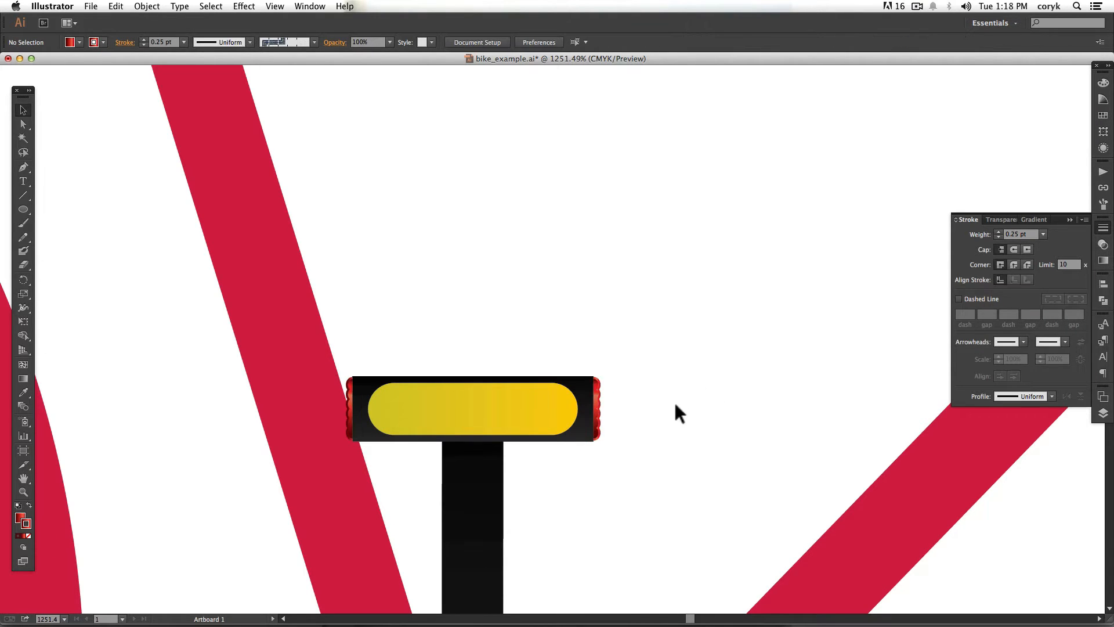
# Delete the pedal's black rectangle and fill the inner yellow rounded shape with the chainring's dark gray gradient.
pyautogui.click(586, 439)
pyautogui.press('Delete')
pyautogui.click(436, 409)
pyautogui.moveTo(475, 544); pyautogui.dragTo(537, 91)
pyautogui.press('i')
pyautogui.click(611, 302)
pyautogui.scroll(7, 611, 302)
# Draw a rounded rectangle about 0.46 by 0.12 in centered on the pedal, spanning between the red reflectors.
pyautogui.moveTo(23, 208); pyautogui.dragTo(78, 224)
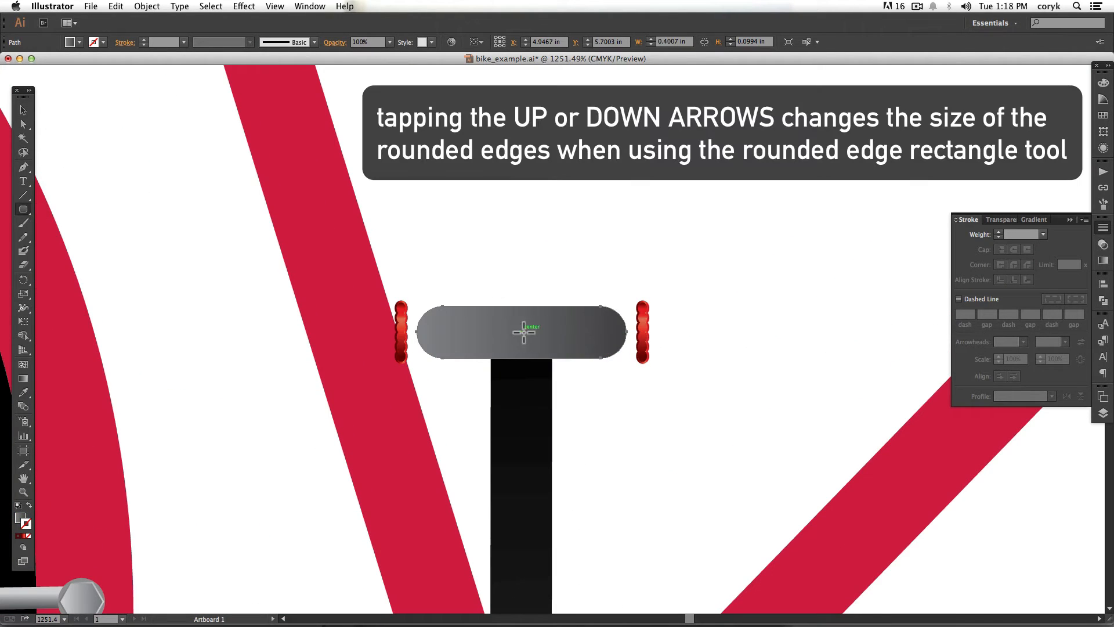
pyautogui.moveTo(521, 332); pyautogui.dragTo(645, 364)
pyautogui.press('v')
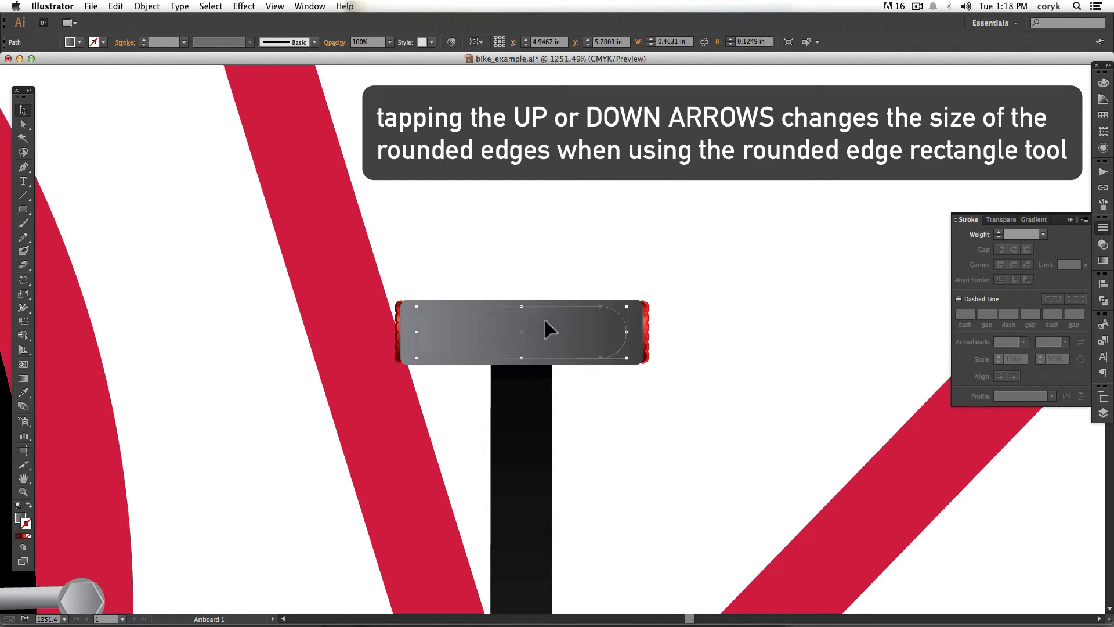
# Lighten the gray gradient of the pedal's inner rounded shape so it stands out from the pedal body.
pyautogui.click(1104, 260)
pyautogui.click(964, 278)
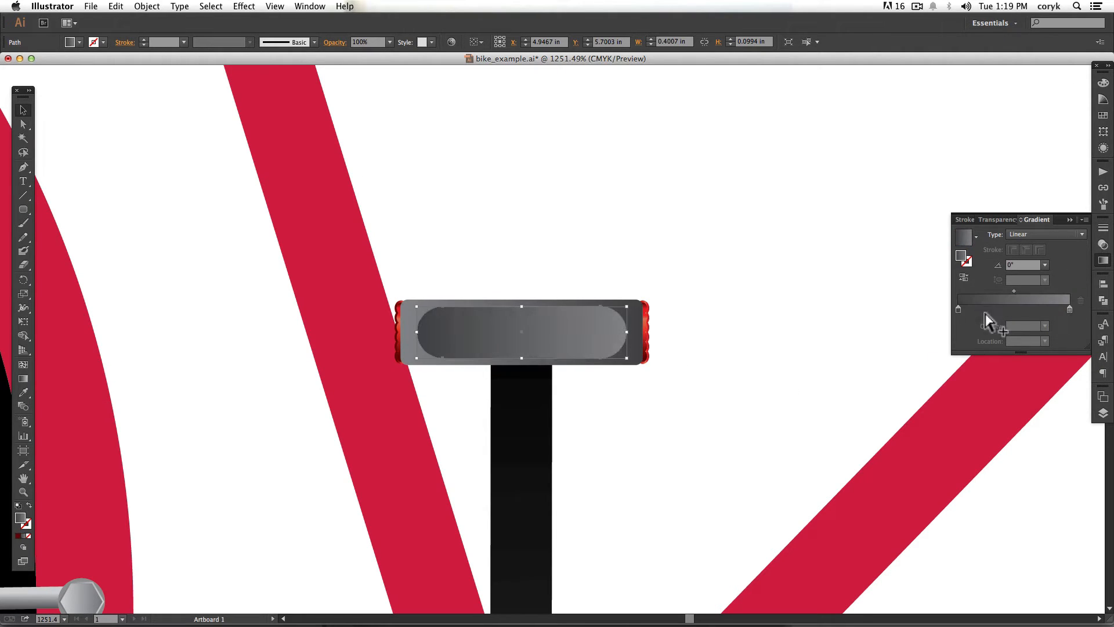
pyautogui.doubleClick(959, 309)
pyautogui.moveTo(1021, 395); pyautogui.dragTo(977, 398)
pyautogui.click(666, 387)
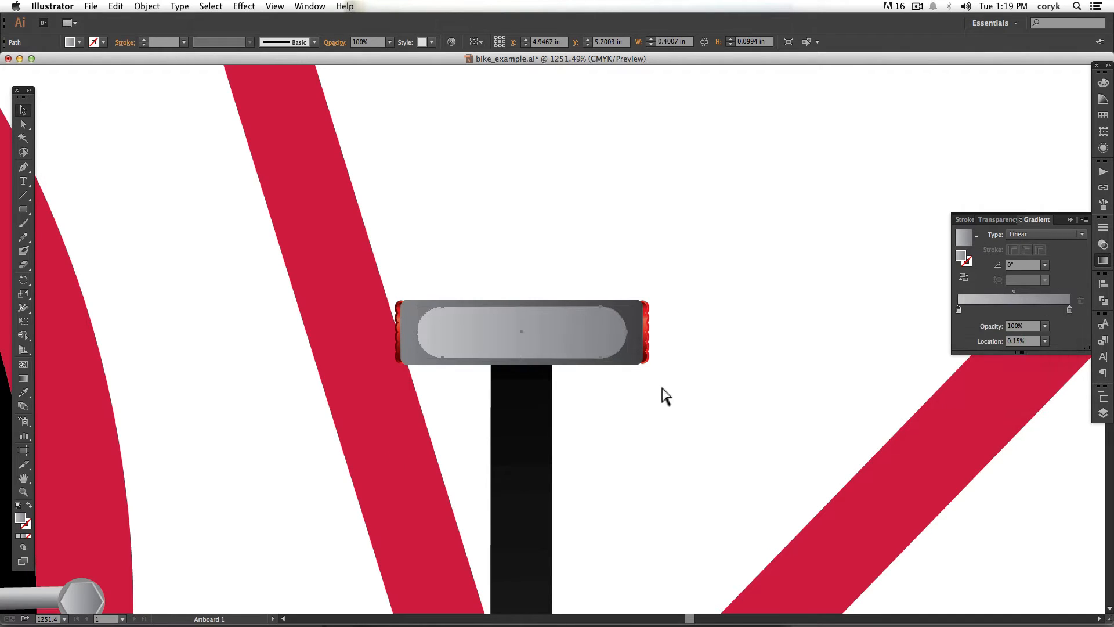
# Add a slightly larger copy of the inner rounded shape with its gradient reversed to form a thin rim.
pyautogui.press('super+alt+3')
pyautogui.press('super+z')
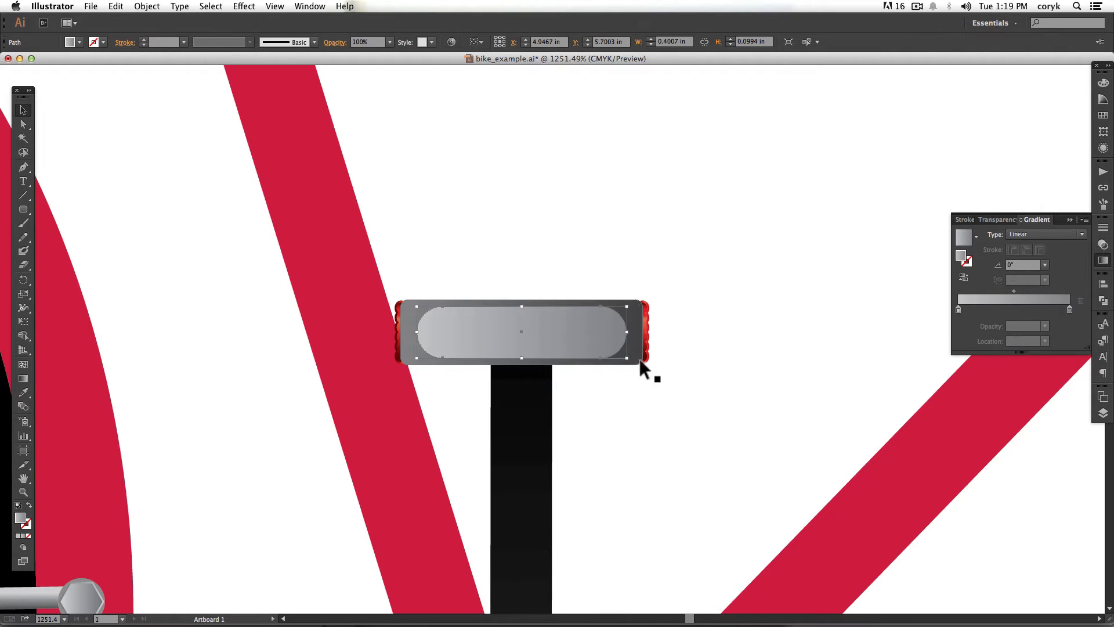
pyautogui.moveTo(627, 358); pyautogui.dragTo(632, 361)
pyautogui.click(963, 278)
pyautogui.click(660, 311)
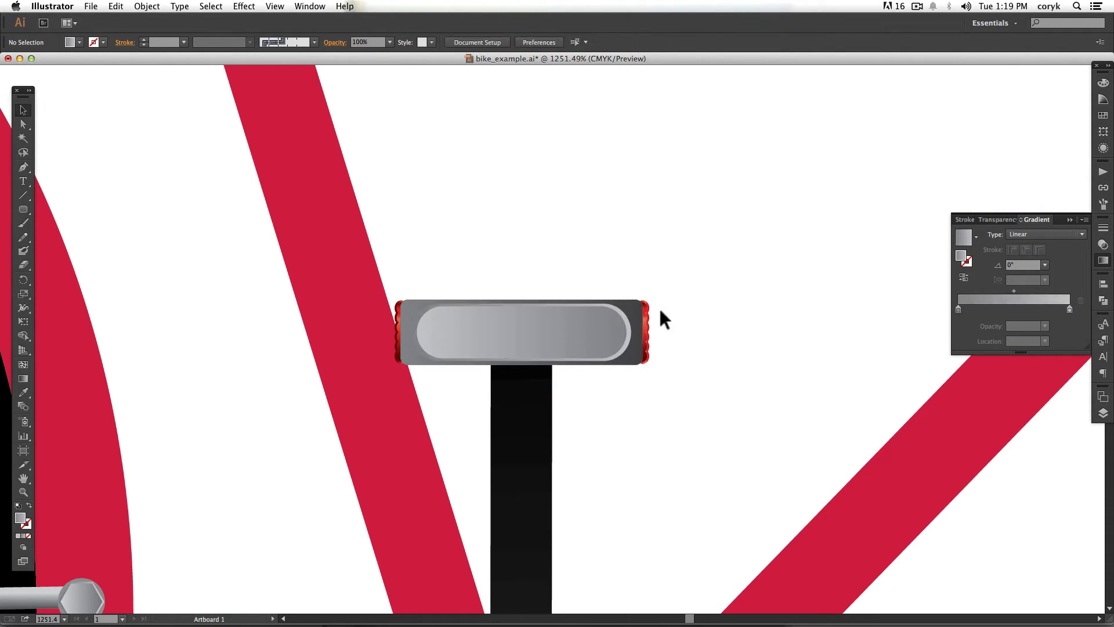
# Copy the hex bolt from the chainring's center onto the middle of the pedal and bring it to the front.
pyautogui.moveTo(644, 527); pyautogui.dragTo(657, 221)
pyautogui.press('super+minus')
pyautogui.moveTo(652, 378); pyautogui.dragTo(652, 435)
pyautogui.moveTo(540, 591); pyautogui.dragTo(541, 83)
pyautogui.moveTo(652, 226); pyautogui.dragTo(652, 296)
pyautogui.press('super+shift+bracketright')
pyautogui.moveTo(539, 163); pyautogui.dragTo(538, 156)
pyautogui.click(647, 268)
pyautogui.press('super+minus')
pyautogui.press('super+minus')
pyautogui.press('super+minus')
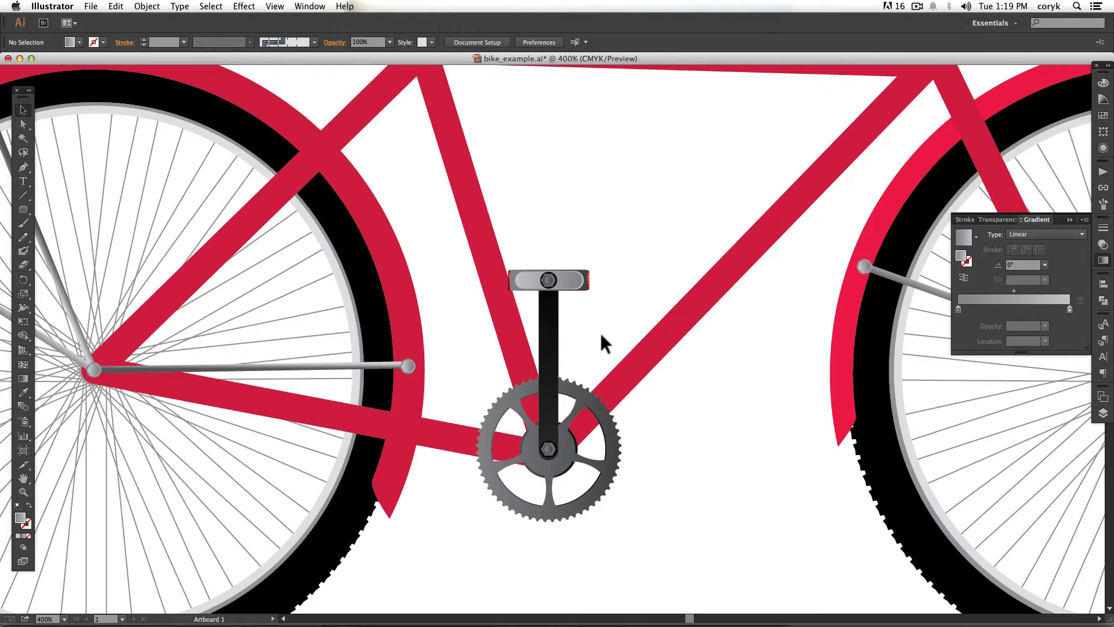
# Fill the pedal's outer rounded rectangle with the crank arm's black gradient using the Eyedropper.
pyautogui.click(531, 287)
pyautogui.press('i')
pyautogui.click(548, 331)
pyautogui.press('v')
pyautogui.click(621, 303)
# Darken both gradient stops of the pedal's inner shape, the end one to 60% black, and set a reversed 90° gradient.
pyautogui.click(581, 282)
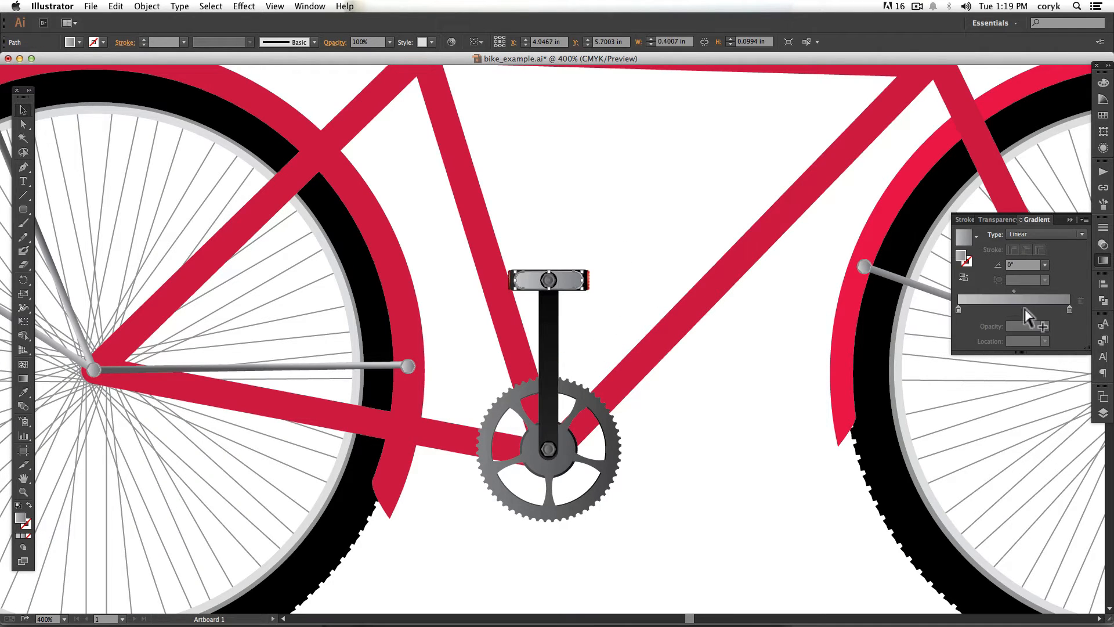
pyautogui.doubleClick(959, 309)
pyautogui.moveTo(987, 395); pyautogui.dragTo(1008, 395)
pyautogui.doubleClick(1070, 309)
pyautogui.moveTo(1005, 354); pyautogui.dragTo(1013, 354)
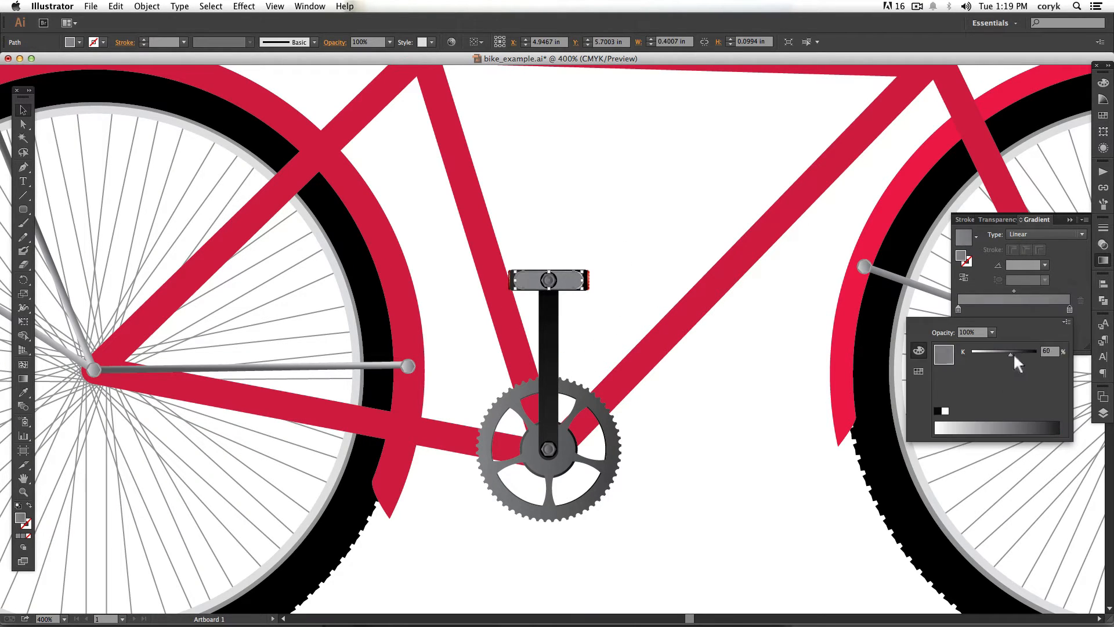
pyautogui.click(1022, 265)
pyautogui.click(964, 277)
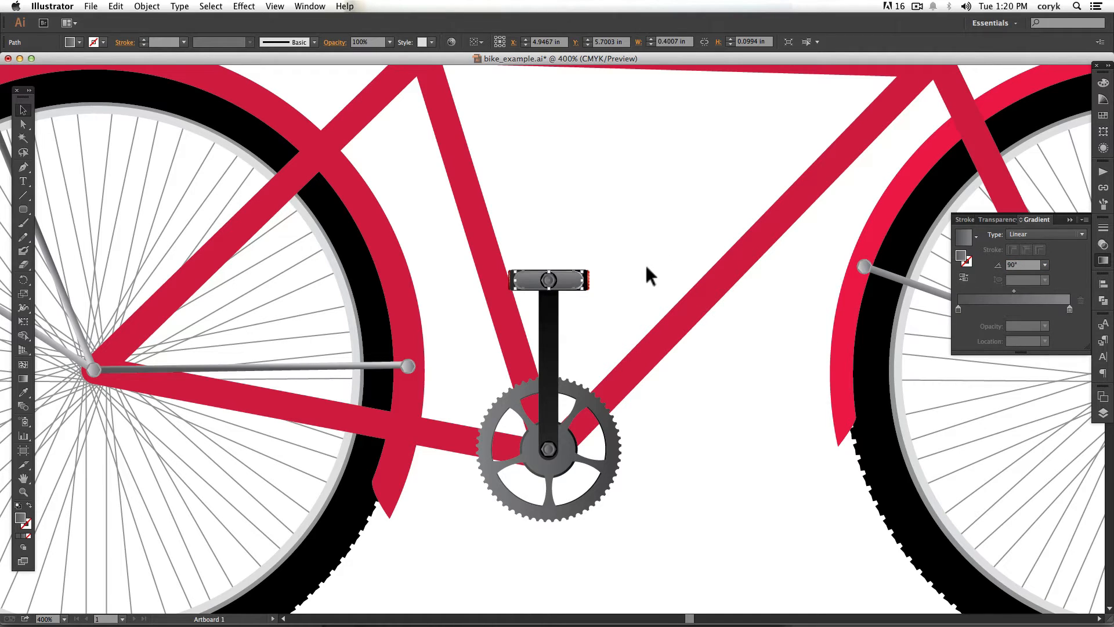
pyautogui.click(646, 264)
# Group the crank arm with its pedal and create a rotated copy on the opposite side of the chainring's center.
pyautogui.moveTo(610, 252); pyautogui.dragTo(544, 335)
pyautogui.press('super+g')
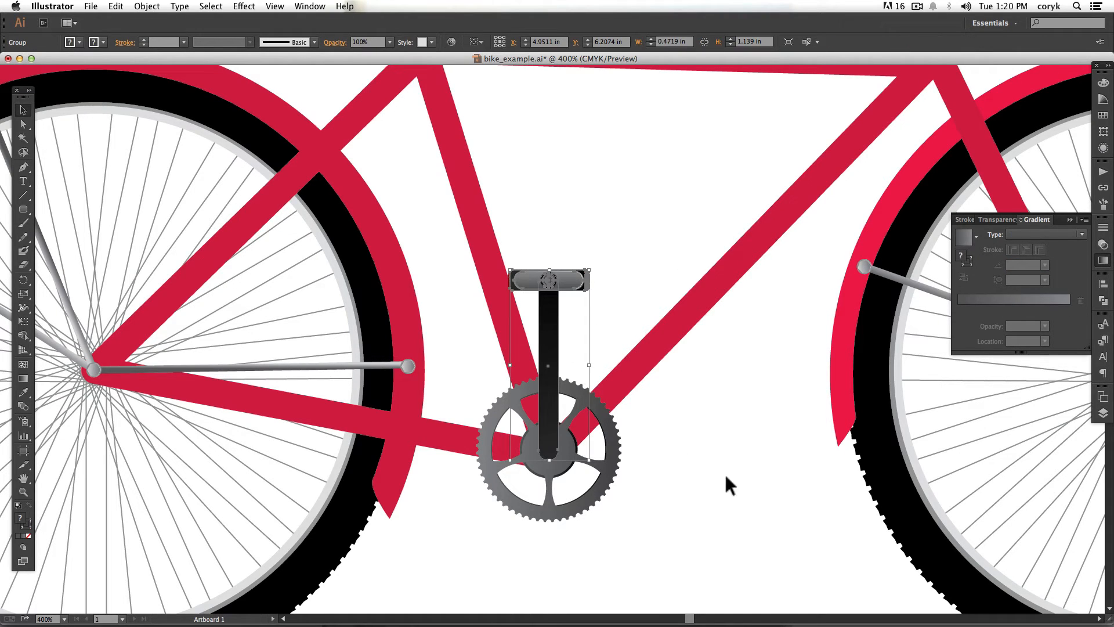
pyautogui.press('r')
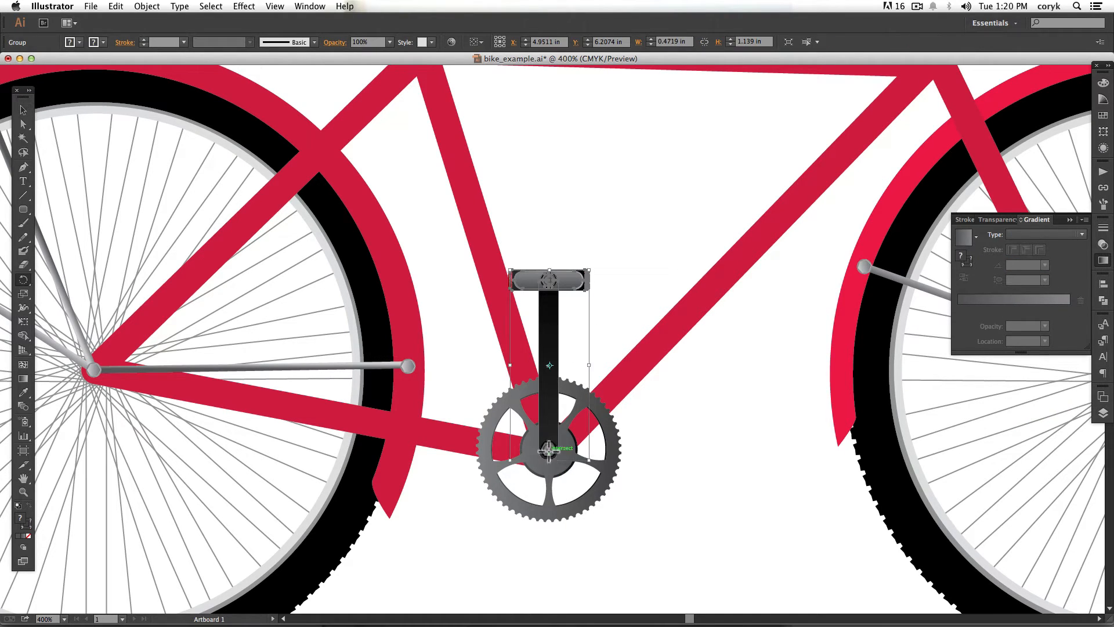
pyautogui.moveTo(500, 407); pyautogui.dragTo(629, 450)
pyautogui.keyDown('alt'); pyautogui.click(402, 534); pyautogui.keyUp('alt')
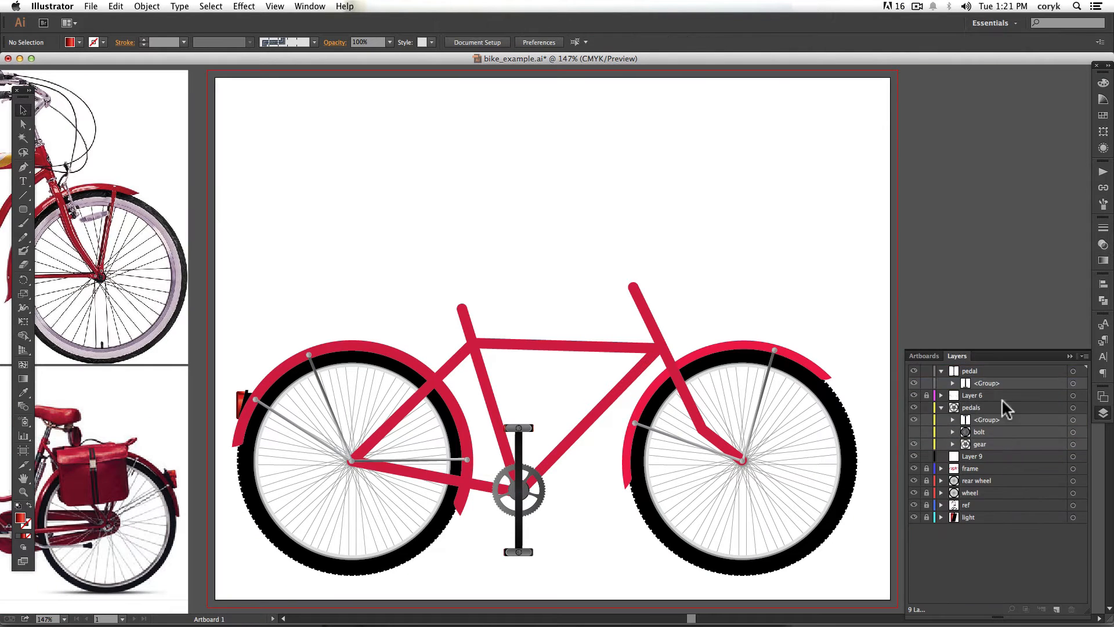
# Place the lower crank group beneath the gear in the pedals layer and rotate both crank groups slightly clockwise.
pyautogui.moveTo(987, 383); pyautogui.dragTo(940, 452)
pyautogui.click(519, 522)
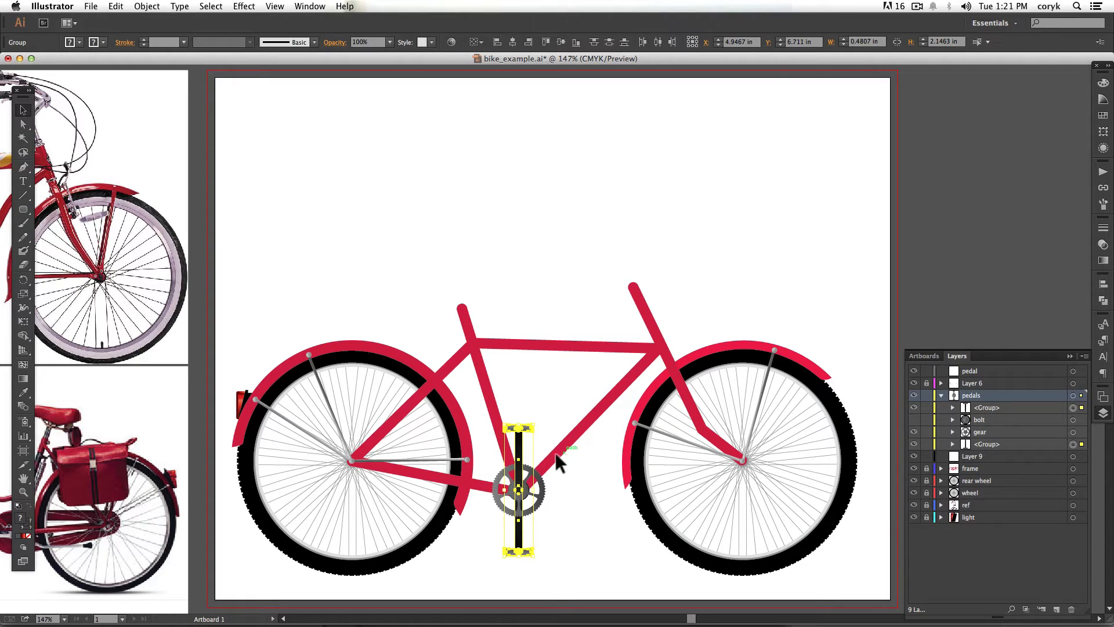
pyautogui.moveTo(546, 422); pyautogui.dragTo(578, 440)
pyautogui.press('v')
pyautogui.click(601, 487)
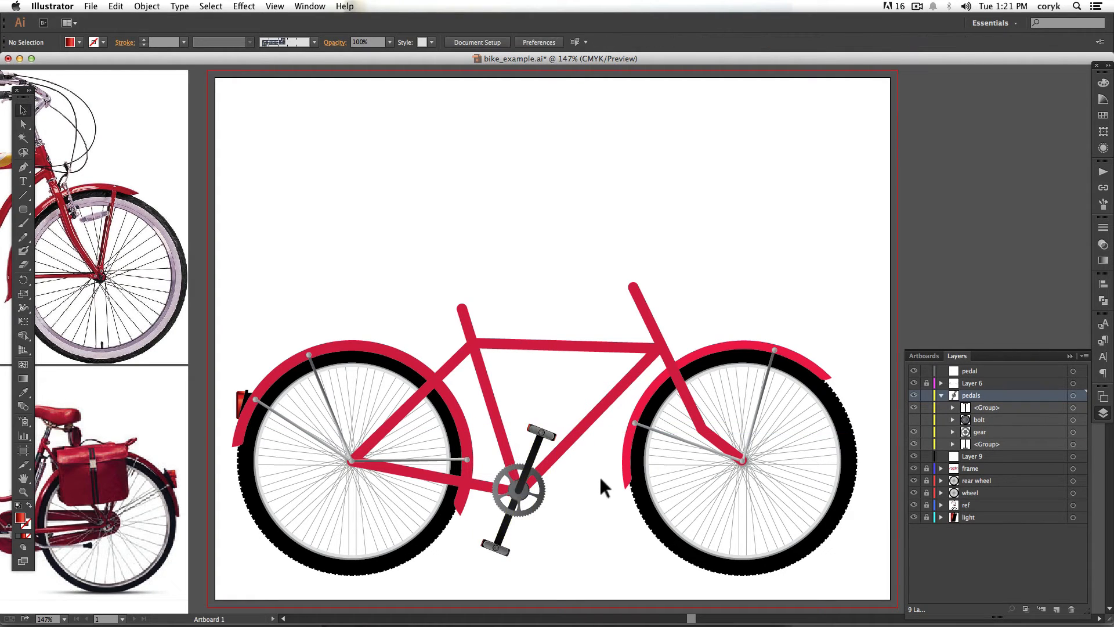
# Ungroup the lower crank and delete the bolt and both inner rounded shapes from its pedal.
pyautogui.moveTo(461, 479); pyautogui.dragTo(536, 308)
pyautogui.moveTo(535, 393); pyautogui.dragTo(636, 349)
pyautogui.press('v')
pyautogui.click(516, 429)
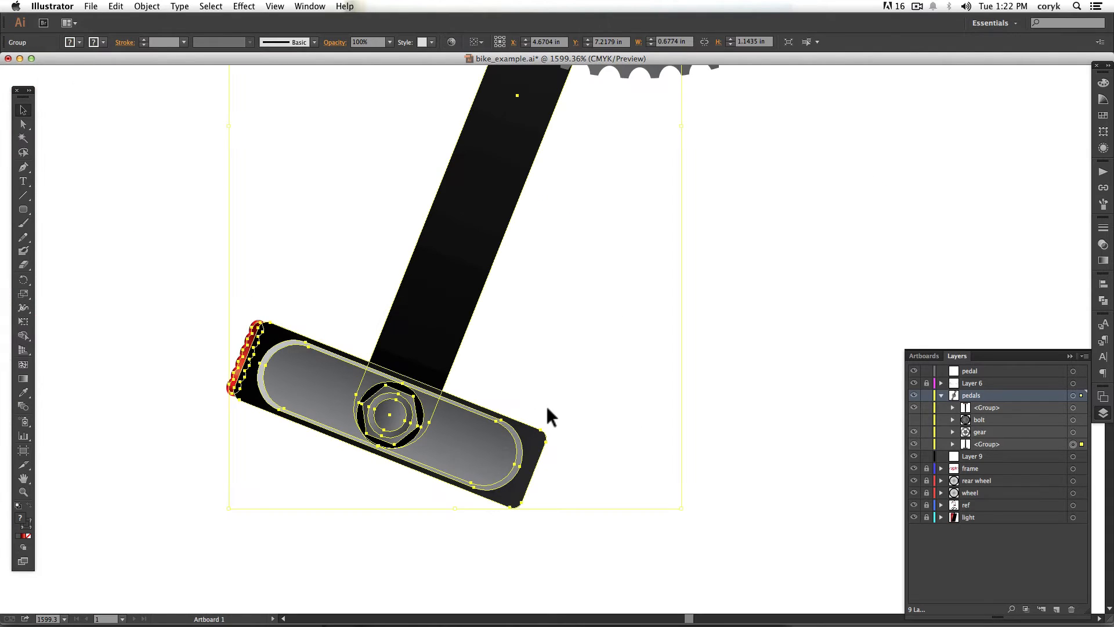
pyautogui.press('shift+super+g')
pyautogui.click(593, 322)
pyautogui.click(399, 418)
pyautogui.press('Delete')
pyautogui.click(467, 445)
pyautogui.press('Delete')
pyautogui.click(481, 430)
pyautogui.press('Delete')
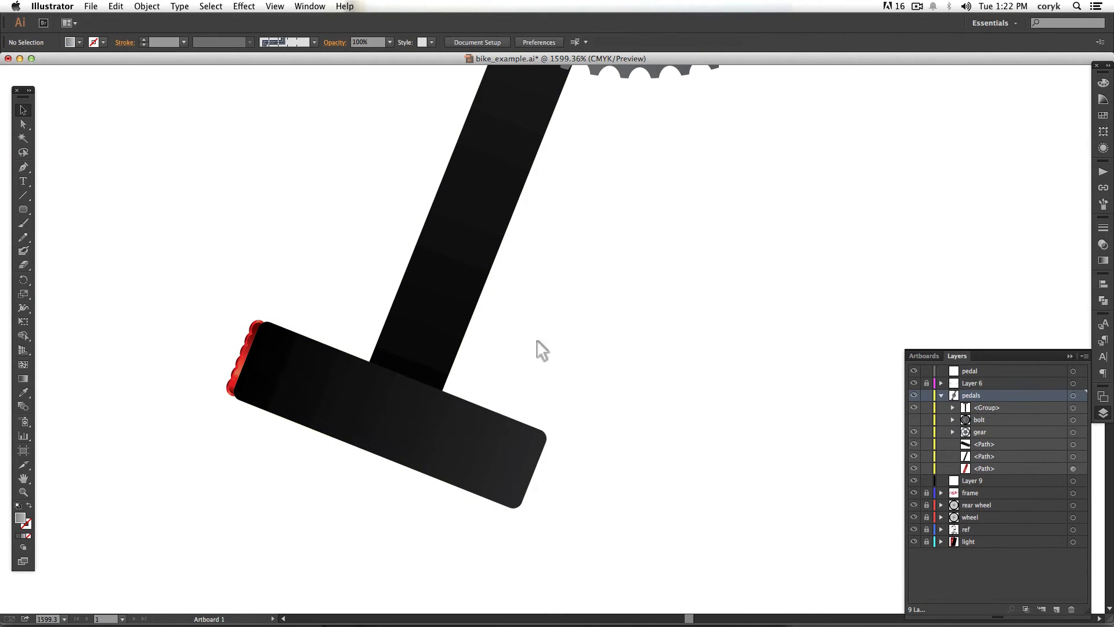
# Bring the lower crank arm in front of its pedal and copy the red reflector to the pedal's other end.
pyautogui.click(447, 313)
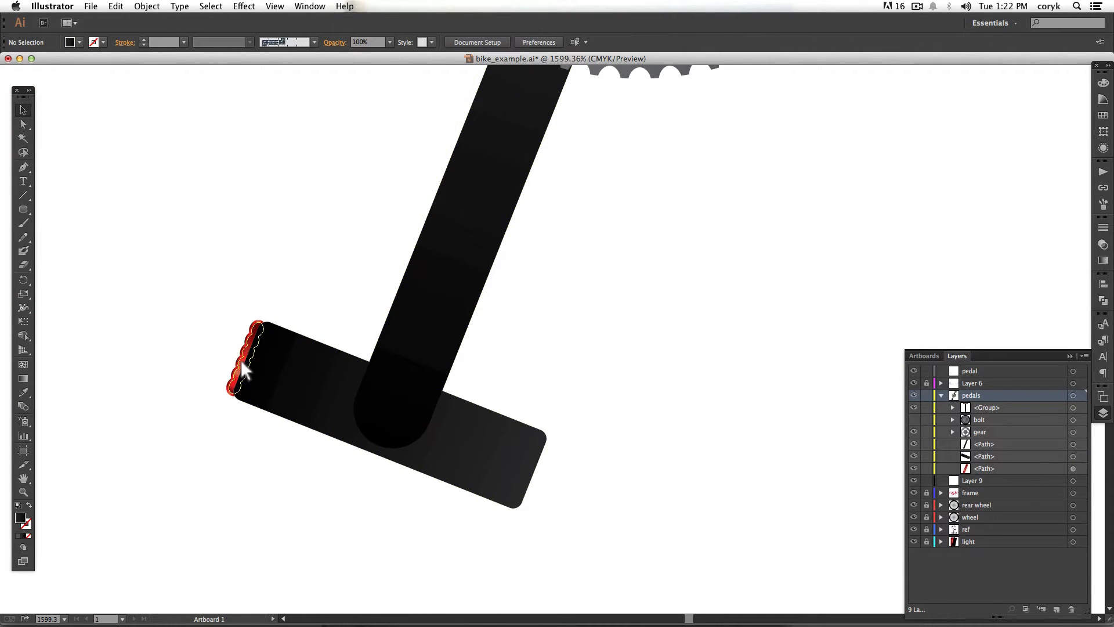
pyautogui.moveTo(249, 368); pyautogui.dragTo(530, 481)
pyautogui.click(641, 443)
pyautogui.press('super+0')
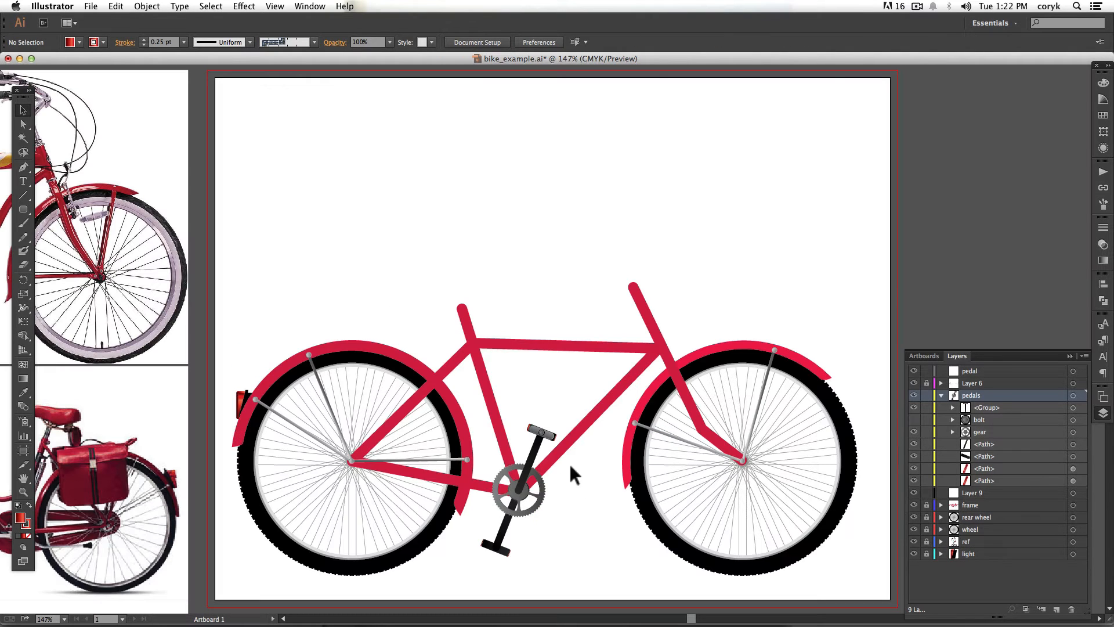
pyautogui.moveTo(480, 539); pyautogui.dragTo(478, 537)
# Draw a rounded rectangle about 1.29 by 0.39 in beside the reference saddle, with a reversed gradient and a 91% black stop.
pyautogui.moveTo(336, 186)
pyautogui.mouseDown()
pyautogui.moveTo(353, 217)
pyautogui.moveTo(593, 270)
pyautogui.mouseUp()
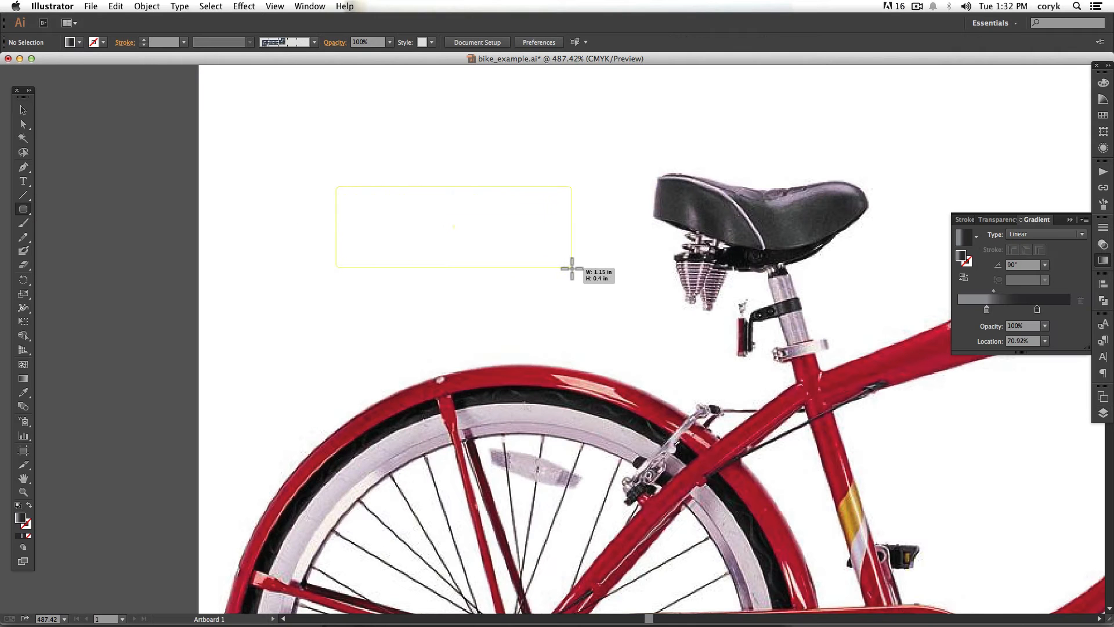
pyautogui.click(960, 278)
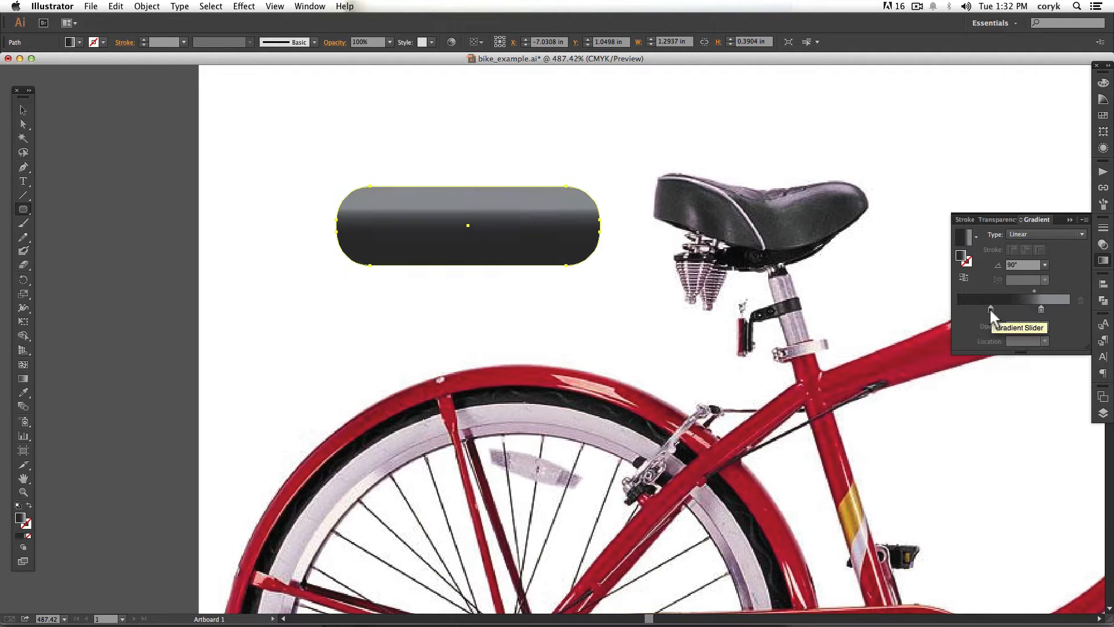
pyautogui.doubleClick(1062, 309)
pyautogui.click(1029, 395)
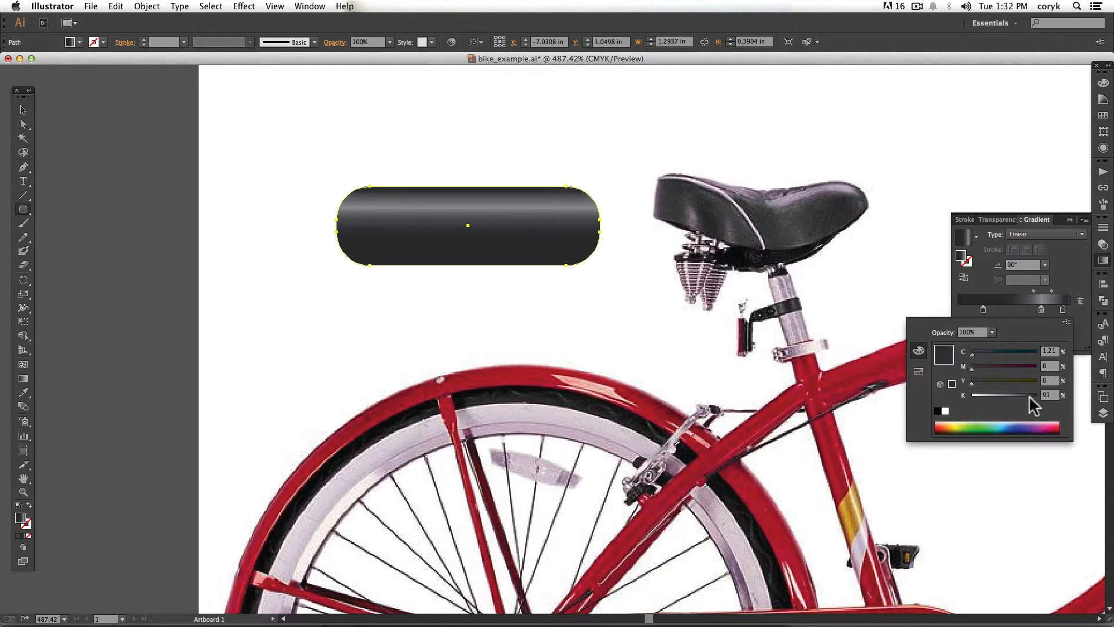
# Place the dark stop at the gradient's end and add another stop at about 59% to sharpen the highlight.
pyautogui.click(1051, 290)
pyautogui.moveTo(1052, 291); pyautogui.dragTo(1029, 289)
pyautogui.moveTo(1021, 310); pyautogui.dragTo(1020, 304)
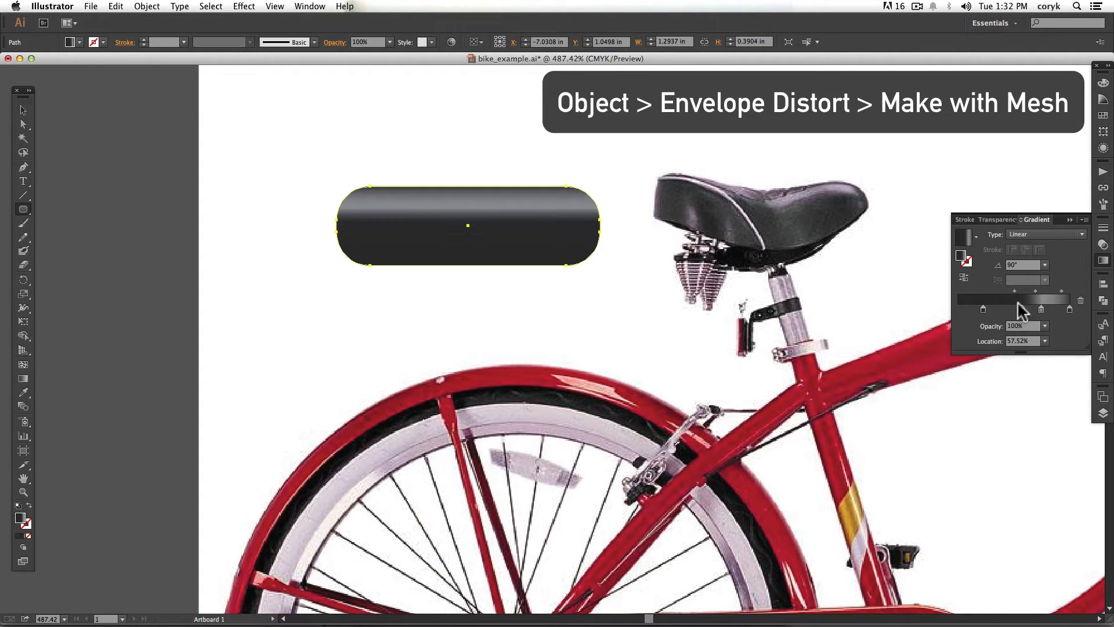
# Warp the saddle shape with a horizontal Flag envelope at -39% bend and -21% horizontal distortion.
pyautogui.click(147, 6)
pyautogui.moveTo(191, 254)
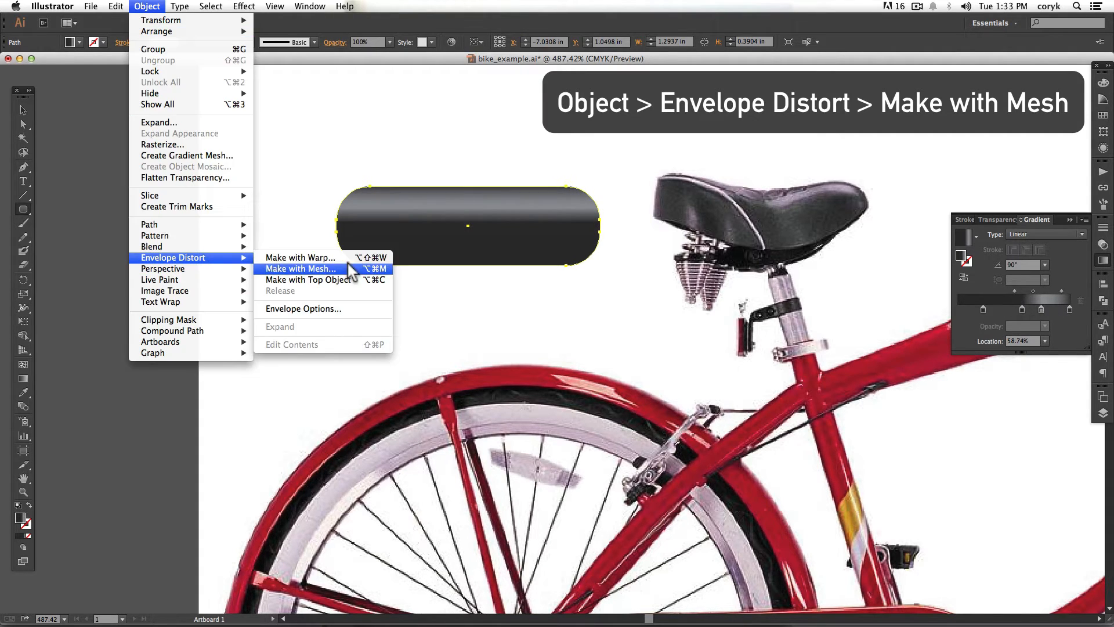
pyautogui.click(351, 270)
pyautogui.click(841, 174)
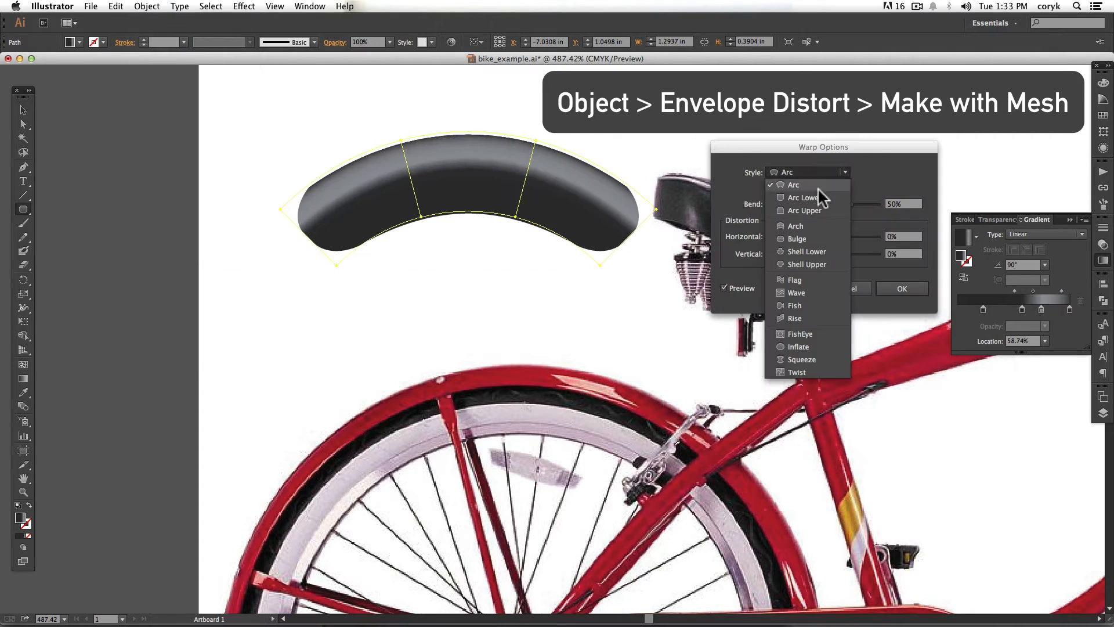
pyautogui.click(821, 192)
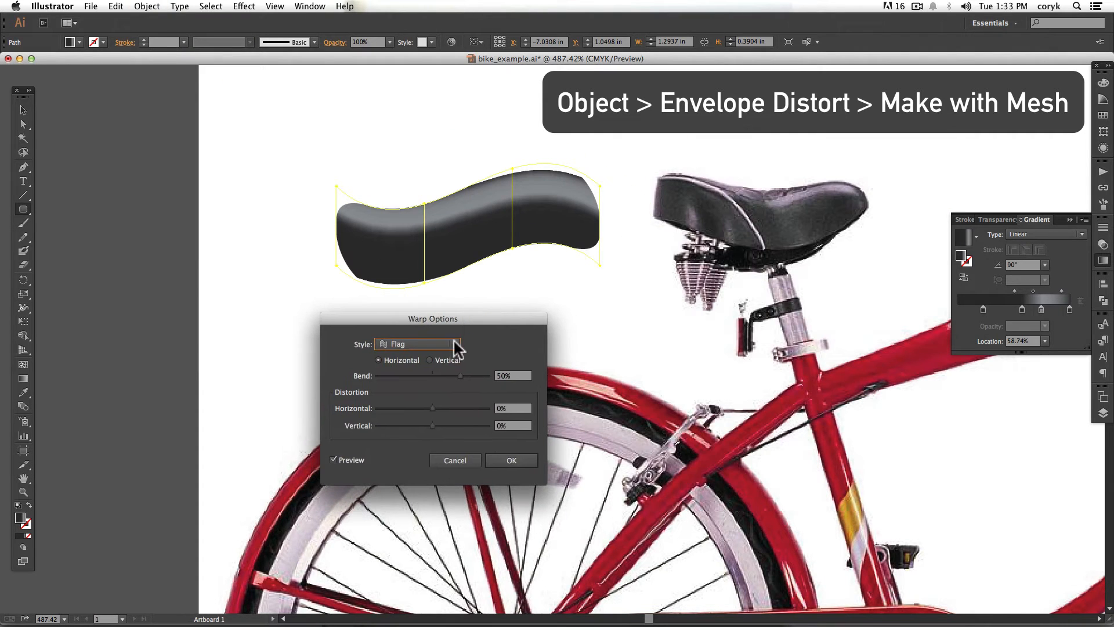
pyautogui.moveTo(416, 375); pyautogui.dragTo(421, 406)
pyautogui.click(494, 458)
pyautogui.press('a')
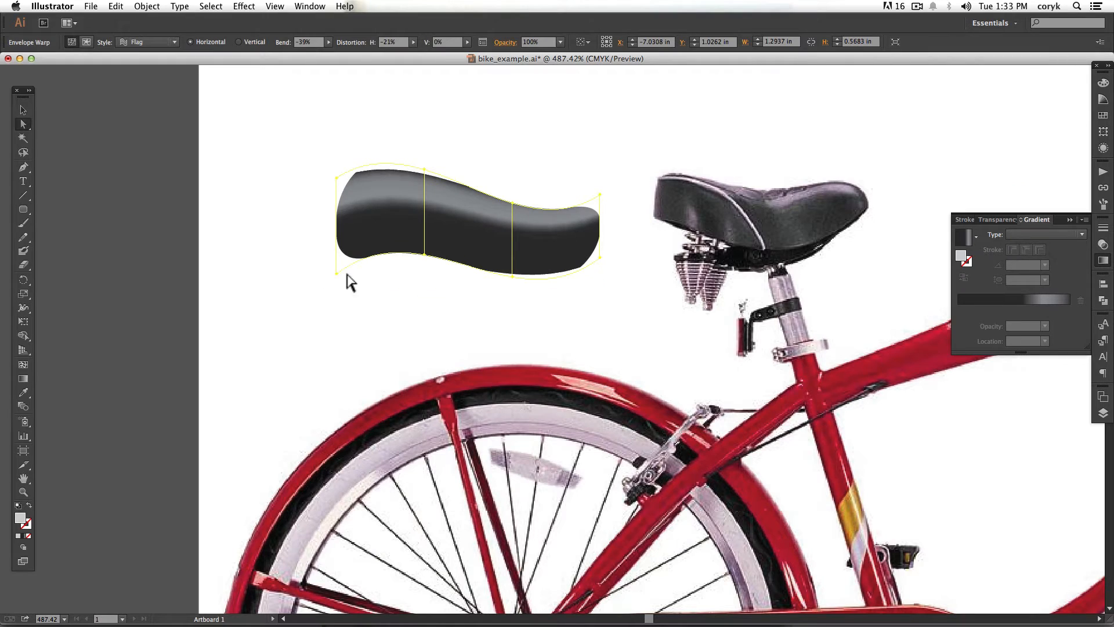
# Adjust the warped saddle's envelope mesh points to bulge the rear edge, curve the underside and taper the nose.
pyautogui.moveTo(339, 252); pyautogui.dragTo(369, 253)
pyautogui.moveTo(425, 254); pyautogui.dragTo(431, 249)
pyautogui.moveTo(512, 275); pyautogui.dragTo(510, 281)
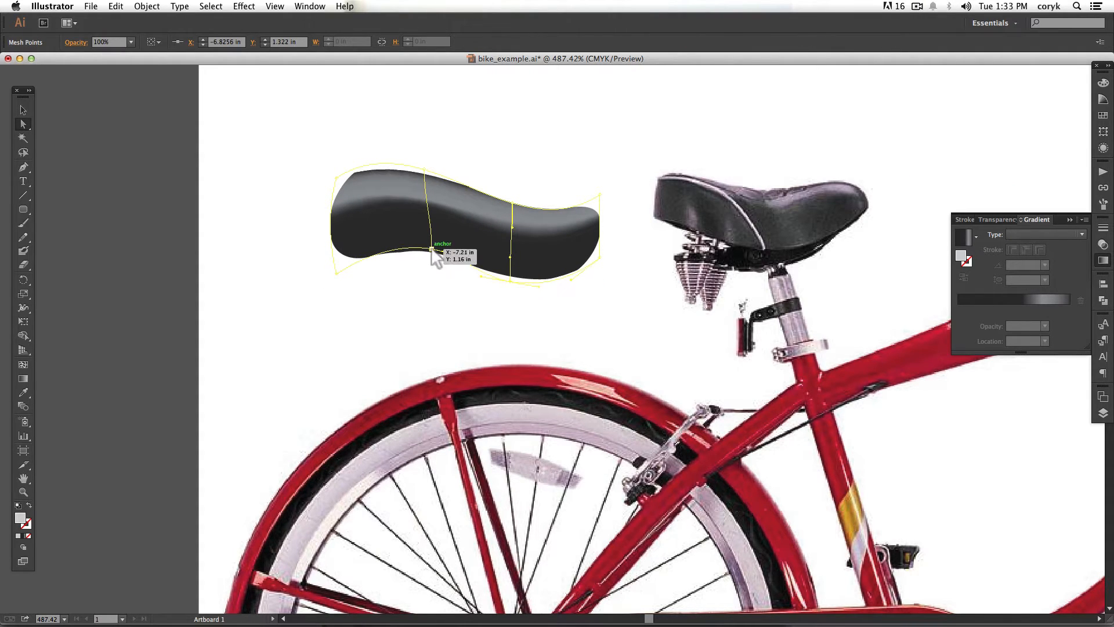
pyautogui.moveTo(432, 249); pyautogui.dragTo(425, 247)
pyautogui.moveTo(603, 266); pyautogui.dragTo(604, 247)
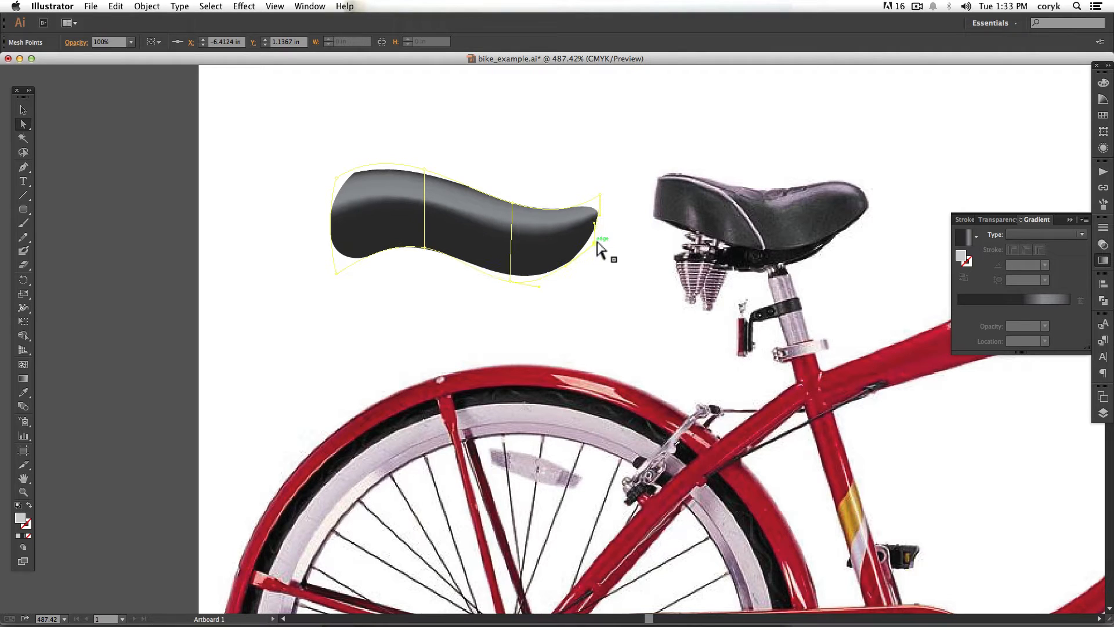
pyautogui.press('v')
pyautogui.click(594, 314)
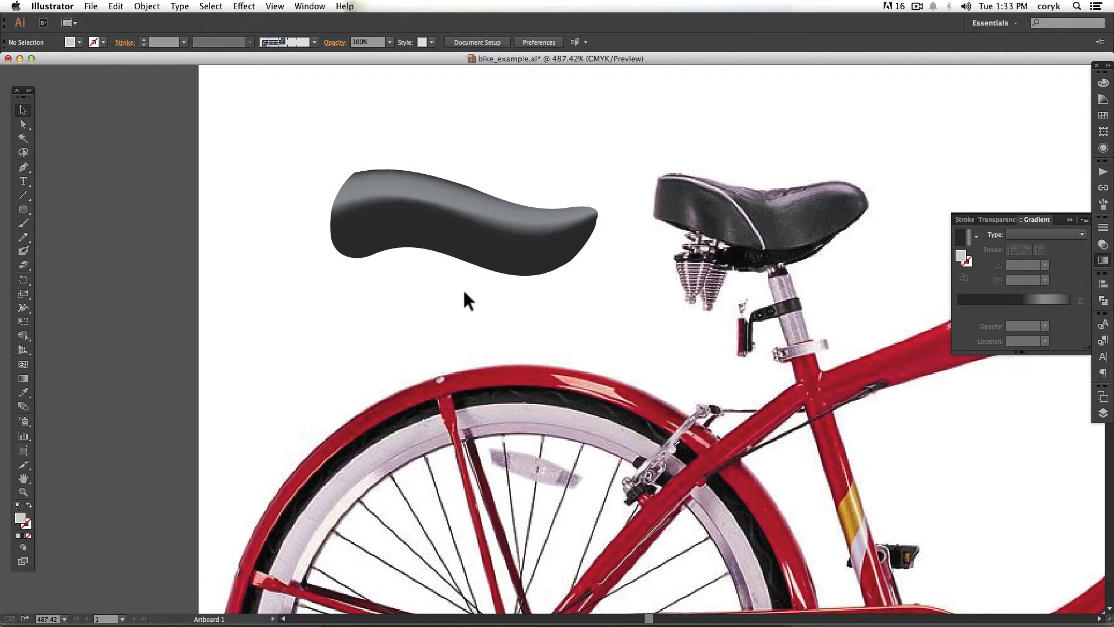
# Draw a curved piping line from the saddle's rear upper edge to its underside as a light grey unfilled stroke.
pyautogui.press('p')
pyautogui.click(449, 261)
pyautogui.moveTo(354, 177); pyautogui.dragTo(314, 184)
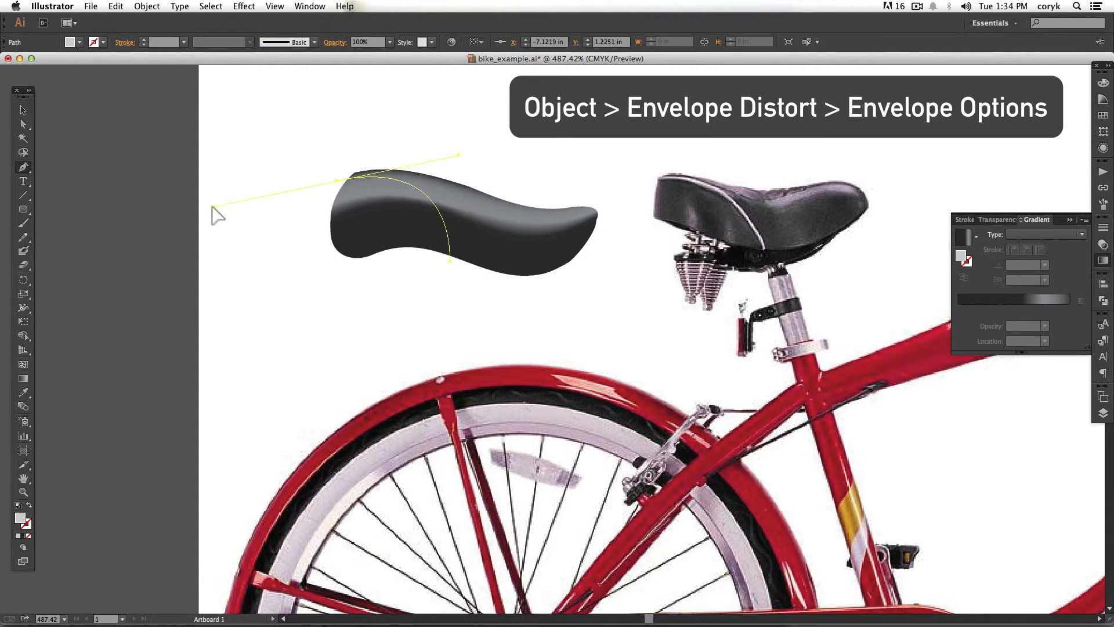
pyautogui.moveTo(212, 207); pyautogui.dragTo(208, 207)
pyautogui.hotkey('shift', 'x')
pyautogui.press('a')
pyautogui.moveTo(336, 181); pyautogui.dragTo(342, 179)
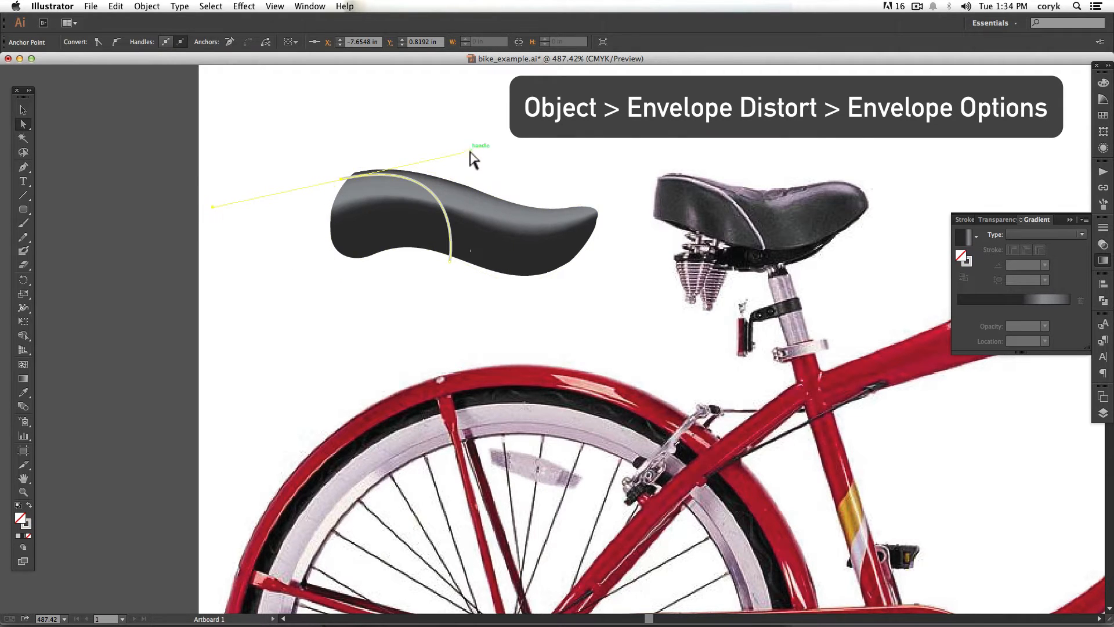
pyautogui.moveTo(450, 262); pyautogui.dragTo(512, 119)
# Keep a spare copy of the saddle above and expand the envelope warp of the one carrying the piping line.
pyautogui.click(511, 242)
pyautogui.click(412, 218)
pyautogui.click(147, 6)
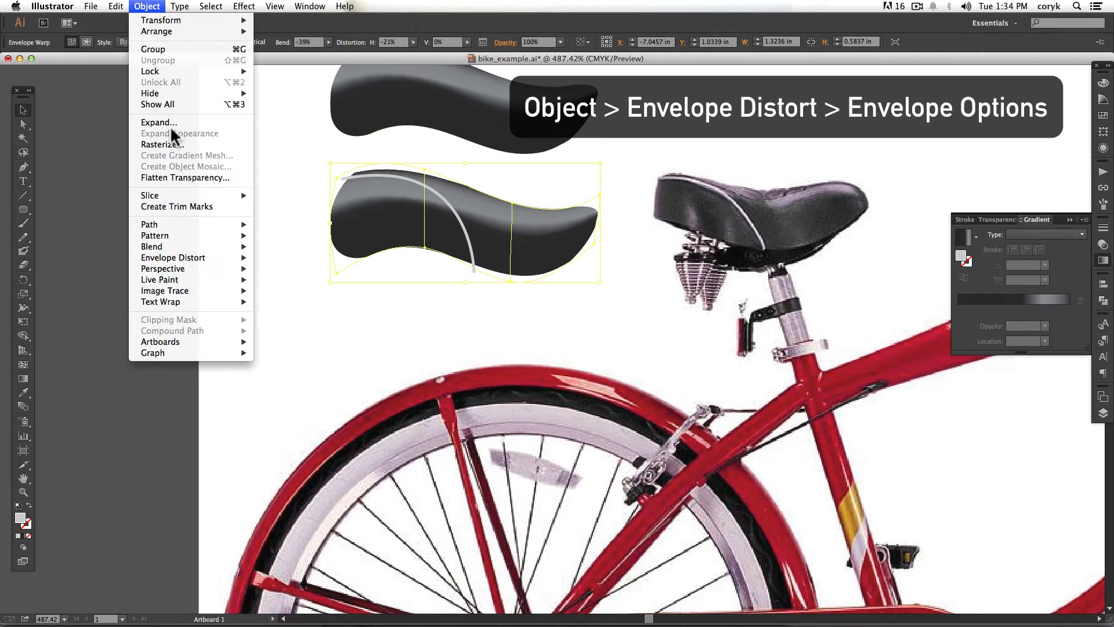
pyautogui.click(169, 123)
pyautogui.click(580, 400)
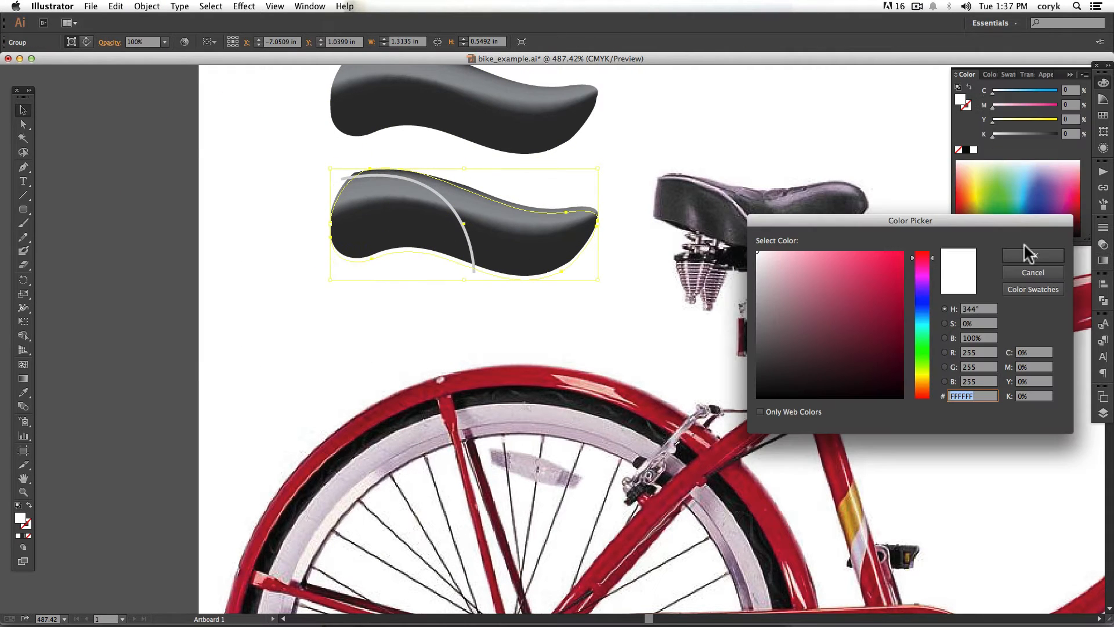
# Fill the saddle's backing shape with black (000000) and adjust its lower anchors and handles to form a dark shadow along the underside.
pyautogui.write('000000')
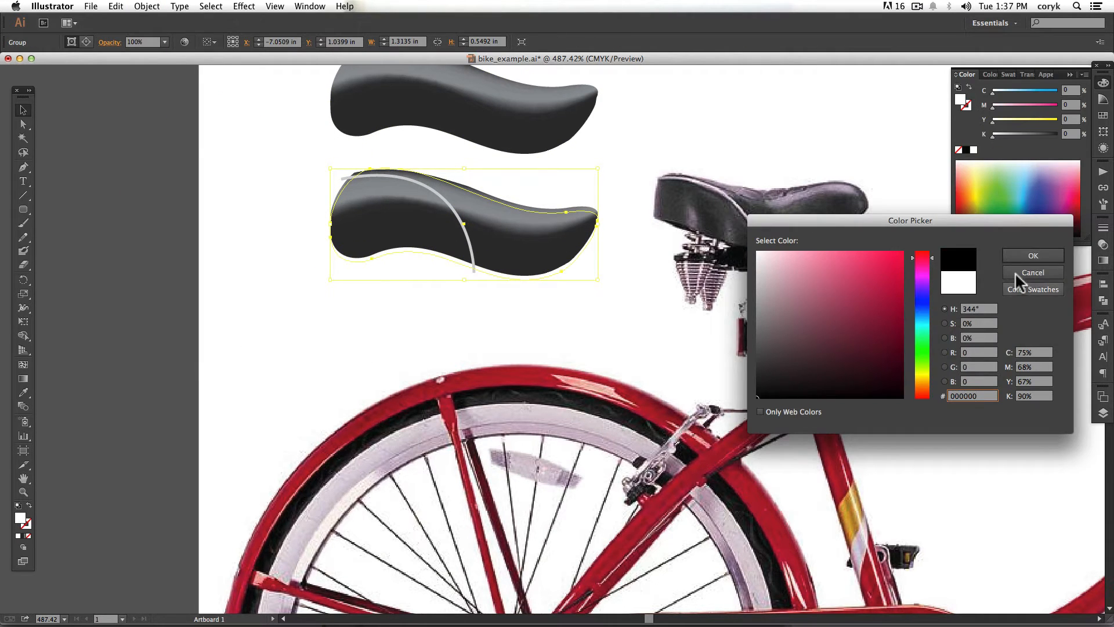
pyautogui.press('Return')
pyautogui.moveTo(372, 259); pyautogui.dragTo(381, 255)
pyautogui.click(335, 261)
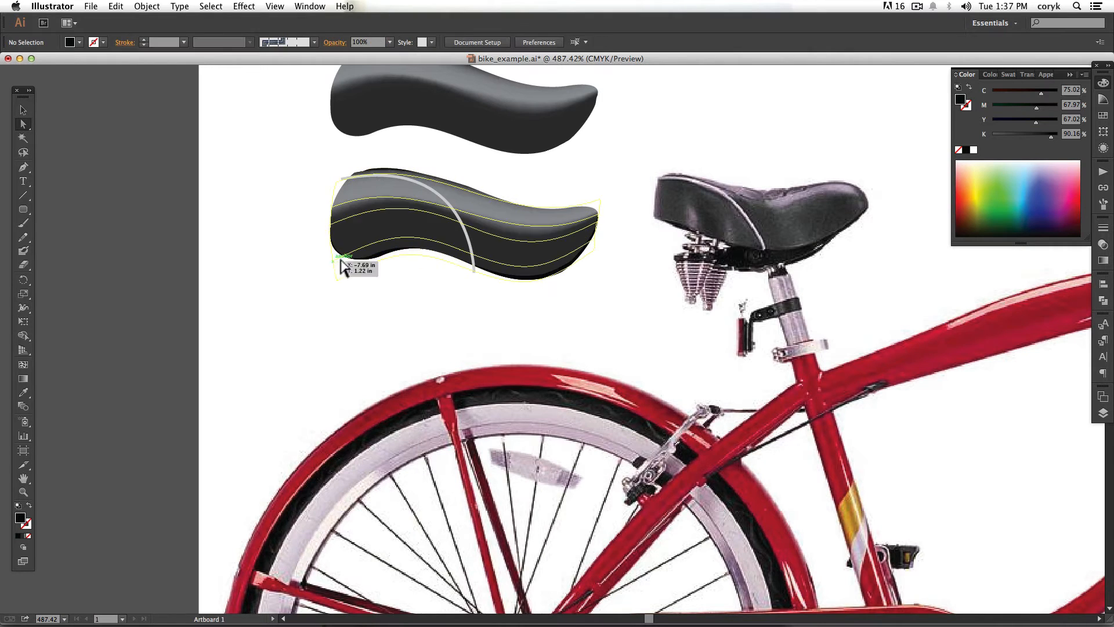
pyautogui.click(380, 255)
pyautogui.moveTo(452, 226); pyautogui.dragTo(455, 244)
pyautogui.moveTo(490, 303); pyautogui.dragTo(484, 293)
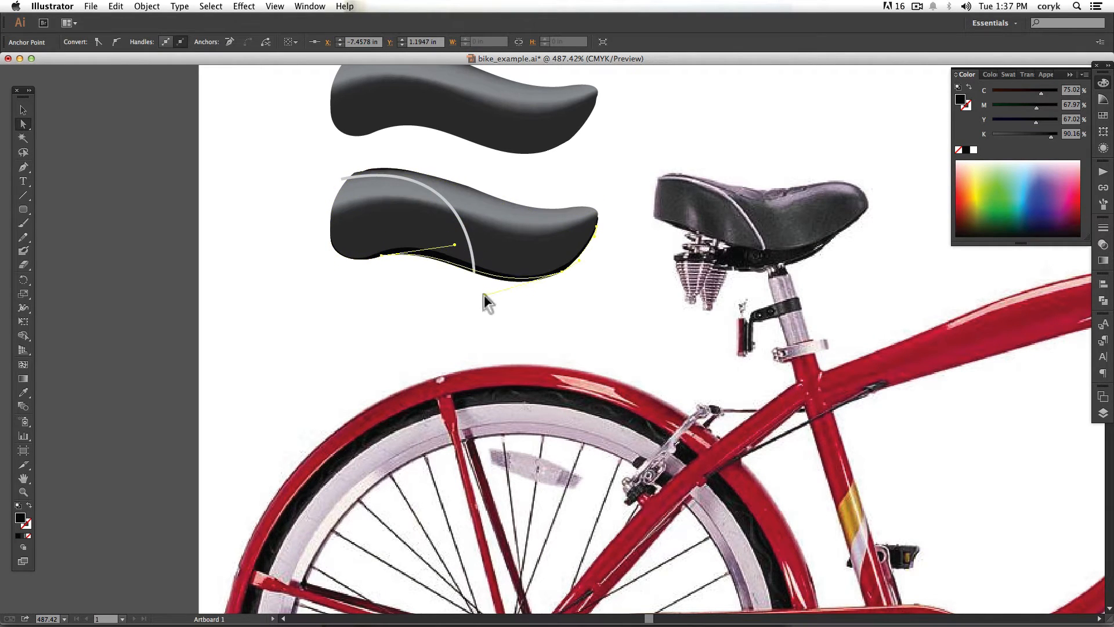
pyautogui.moveTo(562, 271); pyautogui.dragTo(554, 270)
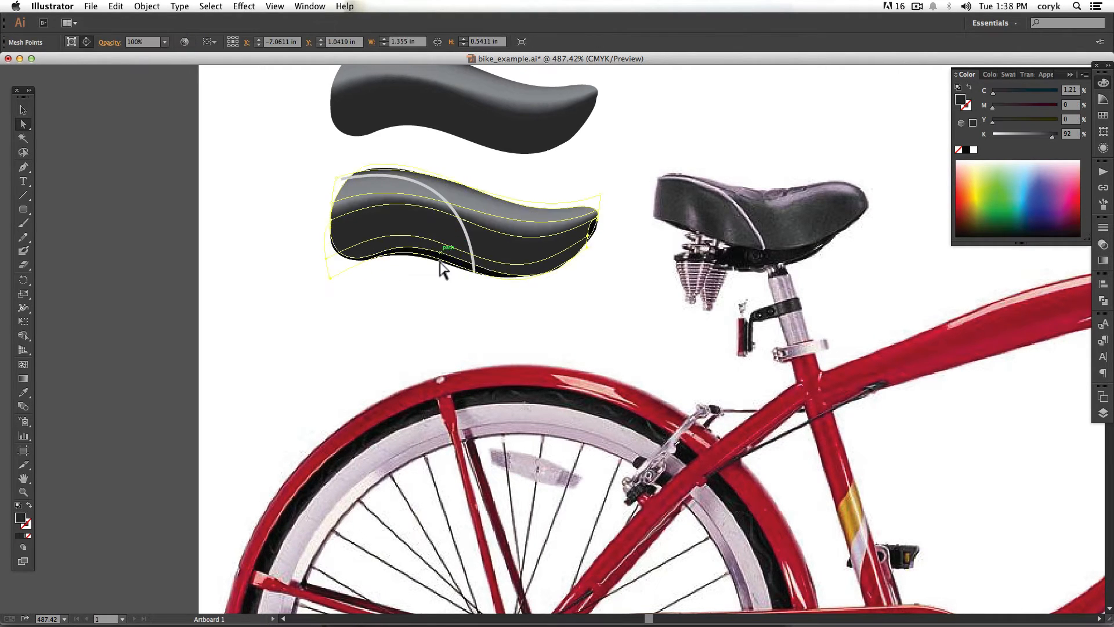
pyautogui.click(377, 360)
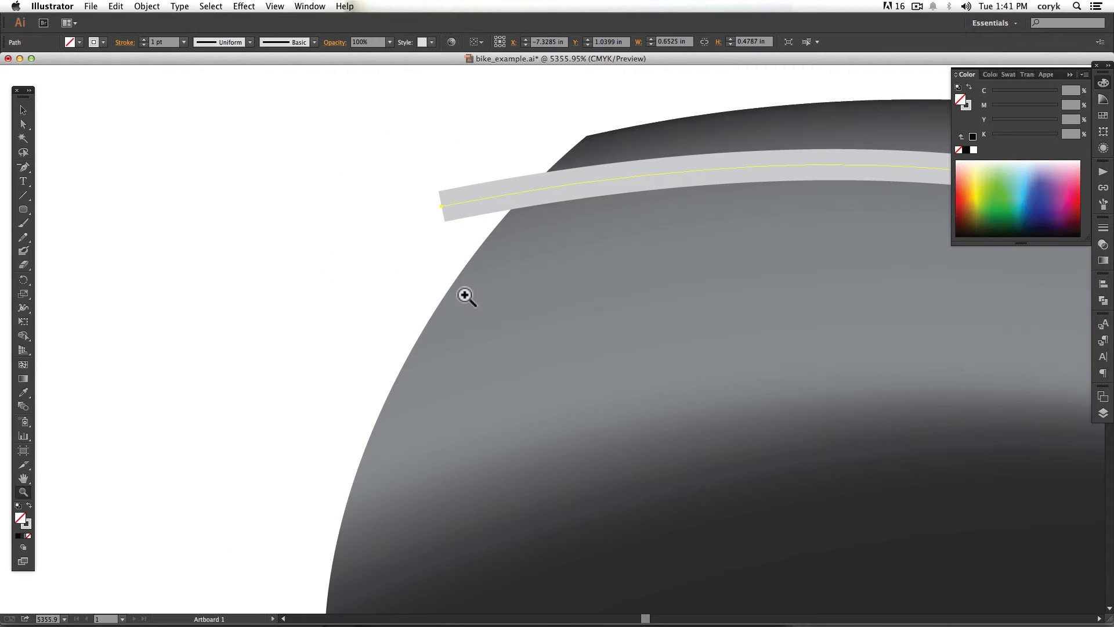
# Trim the piping line's rear end to the saddle outline by adding an anchor there, and give the stroke round caps.
pyautogui.hotkey('ctrl', 'y')
pyautogui.click(528, 195)
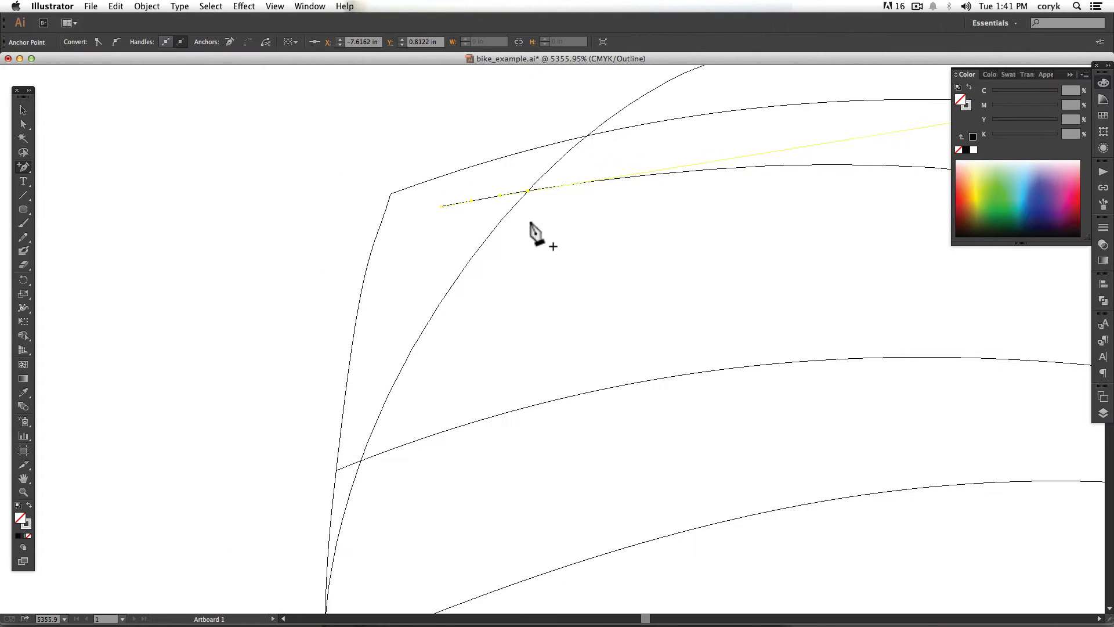
pyautogui.click(443, 205)
pyautogui.hotkey('ctrl', 'y')
pyautogui.click(1103, 228)
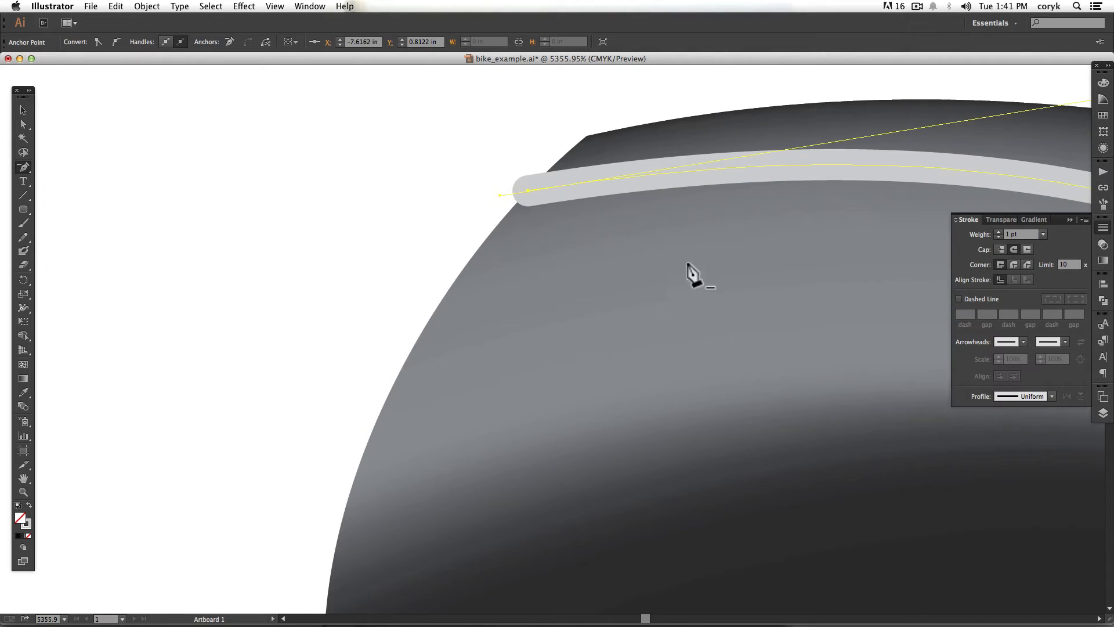
# Add a second 1 pt copy of the piping line, offset slightly inward along the curve.
pyautogui.moveTo(694, 276); pyautogui.dragTo(590, 344)
pyautogui.hotkey('ctrl', 'y')
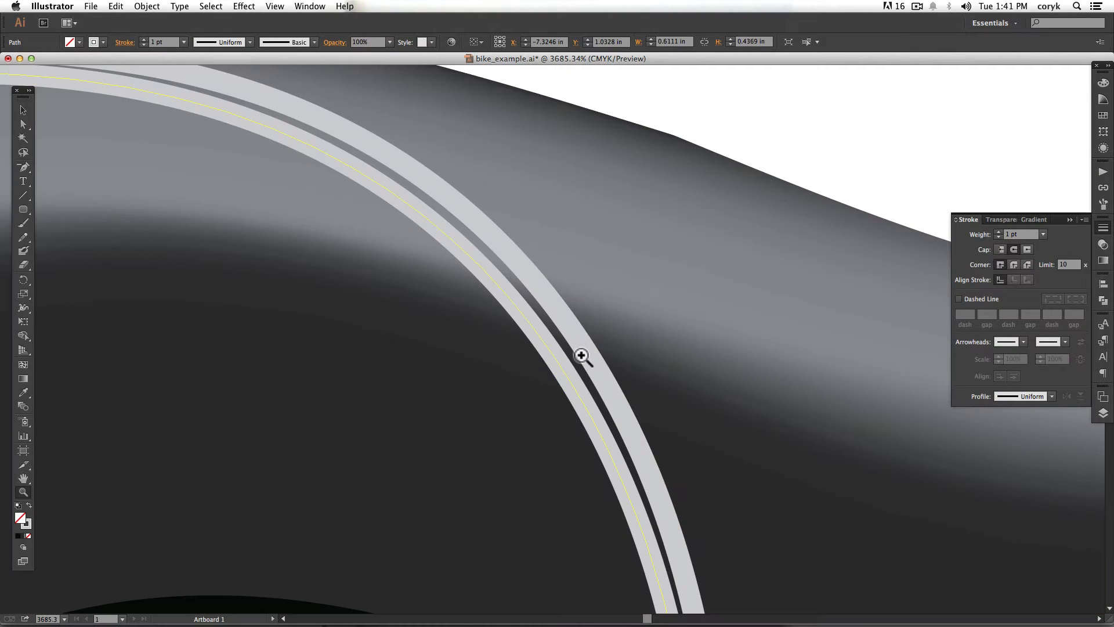
pyautogui.scroll(-3, 542, 340)
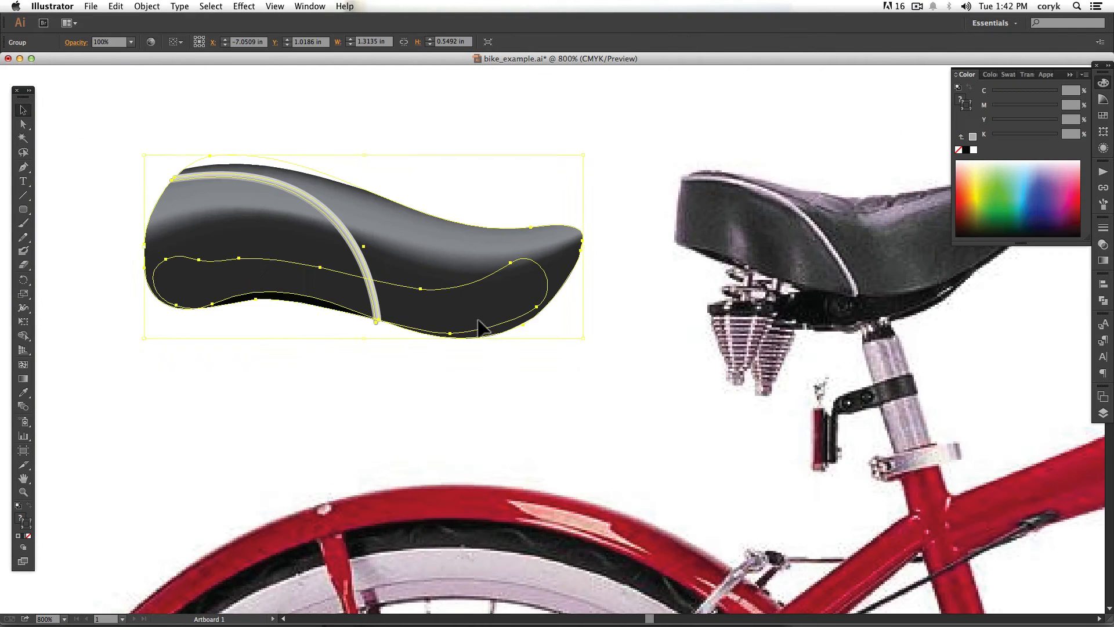
# Draw a light grey filled support shape beneath the saddle, running from under the nose back to the rear.
pyautogui.press('super+shift+a')
pyautogui.press('p')
pyautogui.click(553, 295)
pyautogui.moveTo(483, 352); pyautogui.dragTo(457, 356)
pyautogui.moveTo(344, 369); pyautogui.dragTo(343, 369)
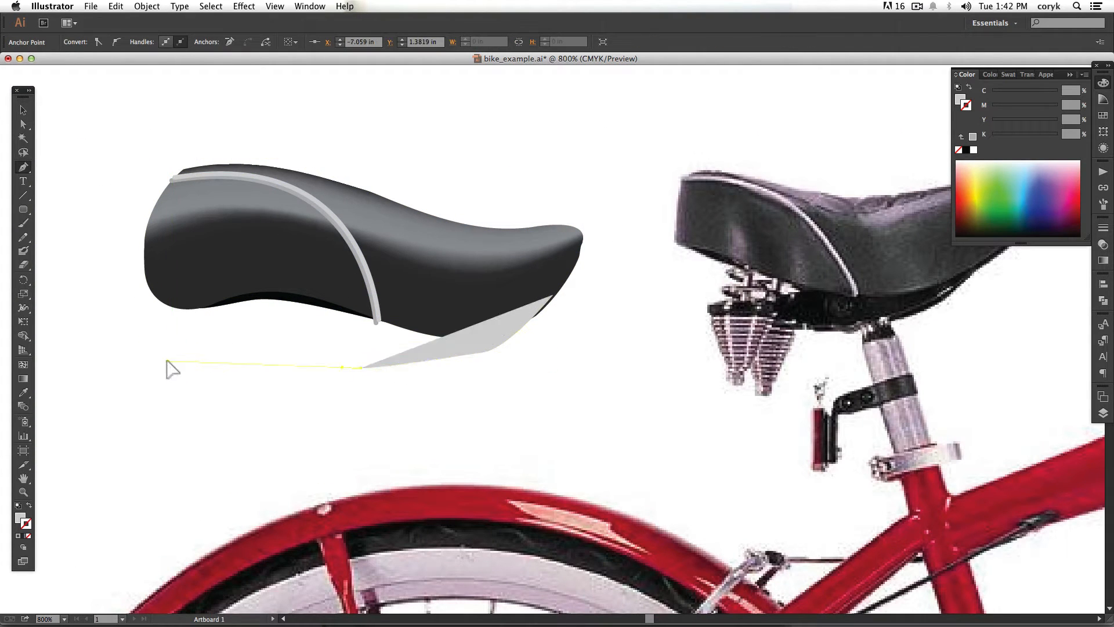
pyautogui.moveTo(170, 352); pyautogui.dragTo(173, 353)
pyautogui.moveTo(340, 343); pyautogui.dragTo(370, 334)
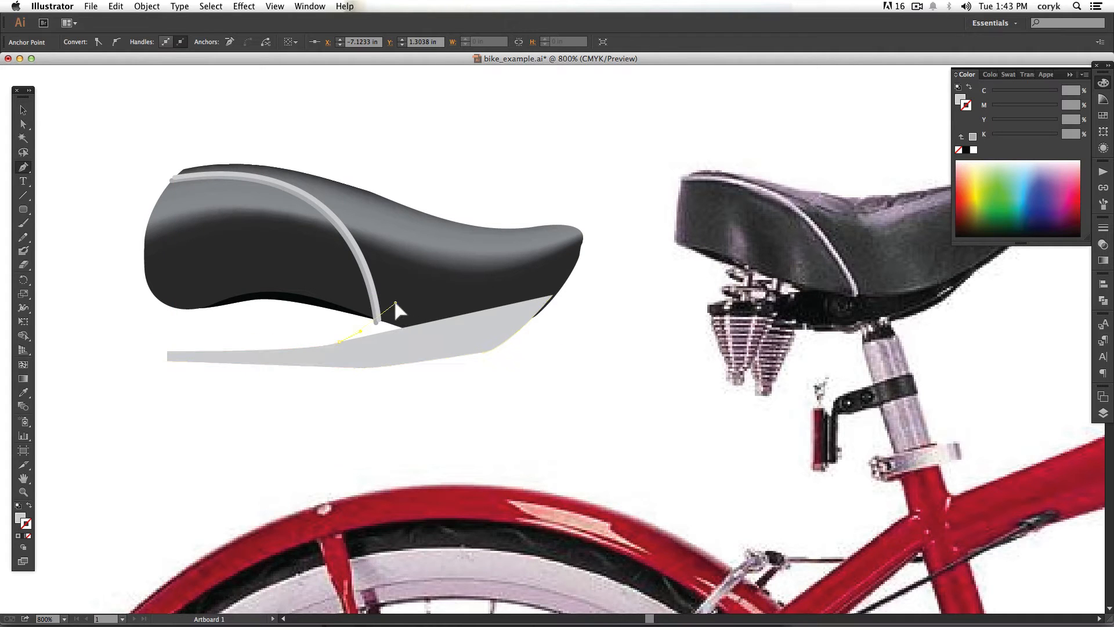
# Close the support bracket shape under the seat, fill it black with no stroke and send it behind the seat.
pyautogui.click(395, 303)
pyautogui.press('d')
pyautogui.hotkey('shift', 'x')
pyautogui.press('/')
pyautogui.press('super+shift+[')
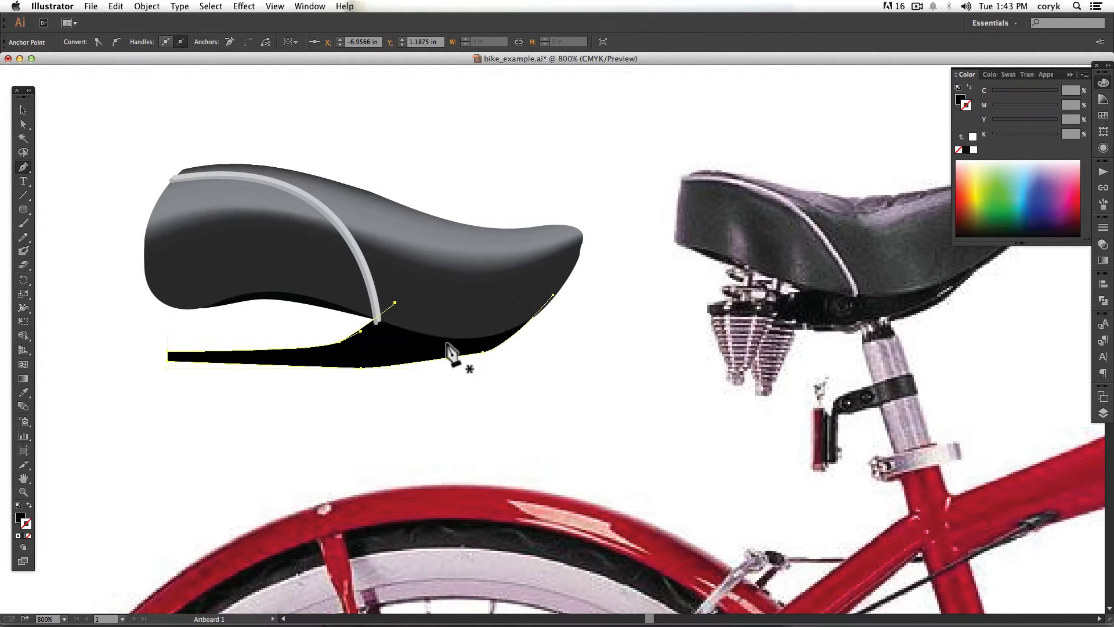
# Create a rounded rectangle about 0.40 in wide and 0.03 in high below the support bracket.
pyautogui.press('v')
pyautogui.click(236, 381)
pyautogui.moveTo(23, 209); pyautogui.dragTo(57, 221)
pyautogui.moveTo(199, 397); pyautogui.dragTo(330, 407)
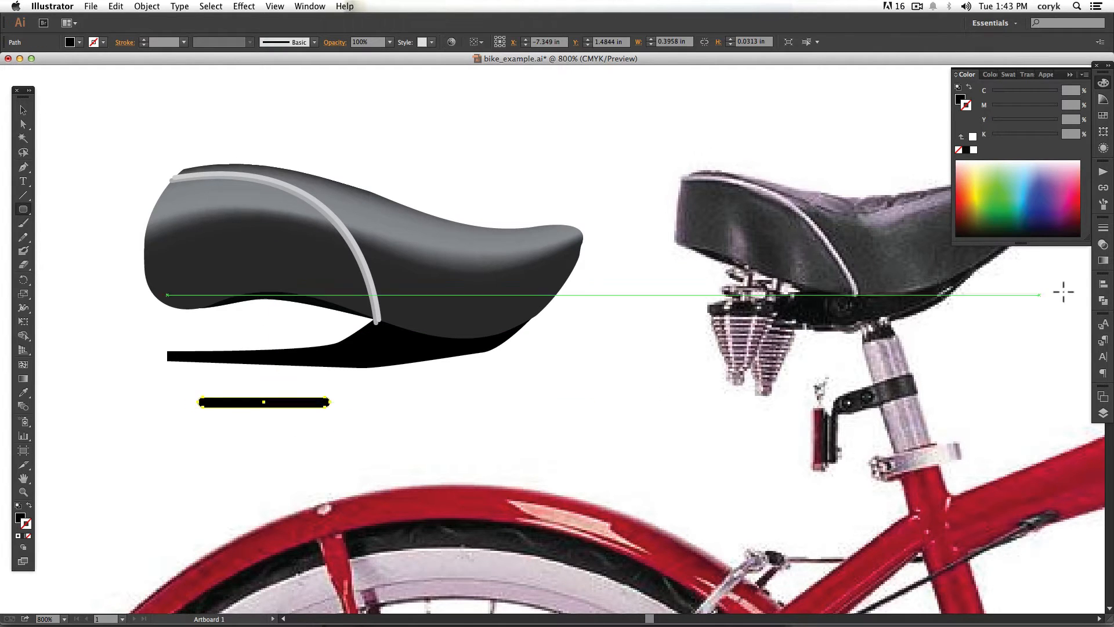
# Fill the rounded bar with a 0° linear gradient of dark and mid grays with two bright highlights.
pyautogui.click(1103, 260)
pyautogui.click(988, 299)
pyautogui.doubleClick(989, 310)
pyautogui.click(1061, 311)
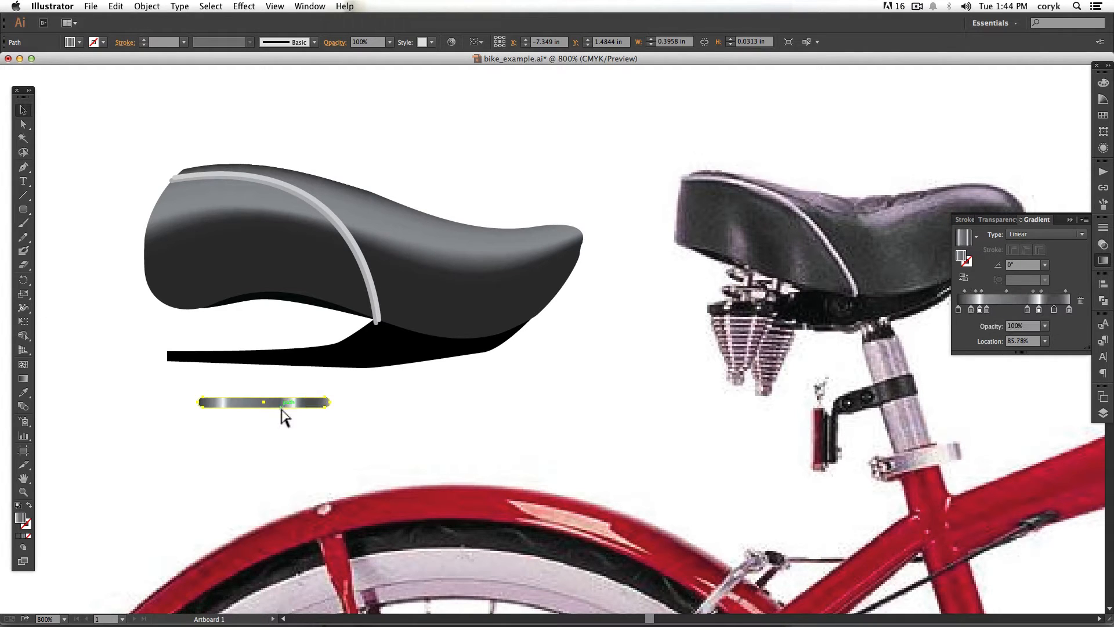
# Duplicate the rounded bar slightly lower and remove the light highlight stops from one bar's gradient to make it dark.
pyautogui.press('Down')
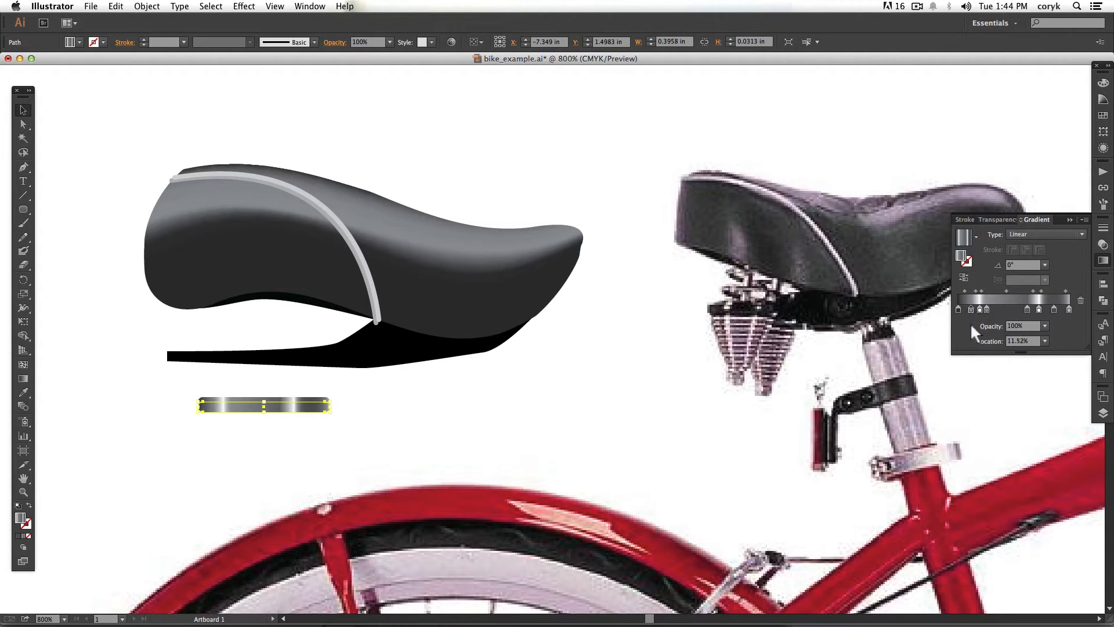
pyautogui.moveTo(966, 310); pyautogui.dragTo(968, 309)
pyautogui.moveTo(986, 309); pyautogui.dragTo(989, 325)
pyautogui.moveTo(1039, 309); pyautogui.dragTo(1041, 318)
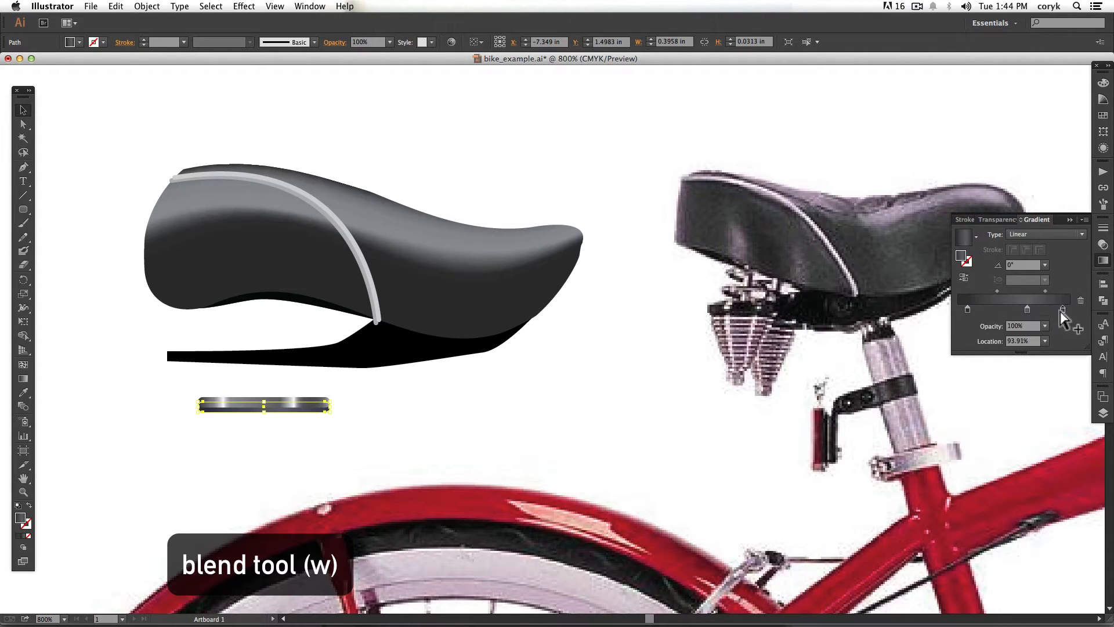
# Move the dark bar up so only a thin shadow edge extends below the highlighted bar.
pyautogui.press('super+space')
pyautogui.moveTo(179, 385); pyautogui.dragTo(360, 432)
pyautogui.moveTo(482, 350); pyautogui.dragTo(479, 332)
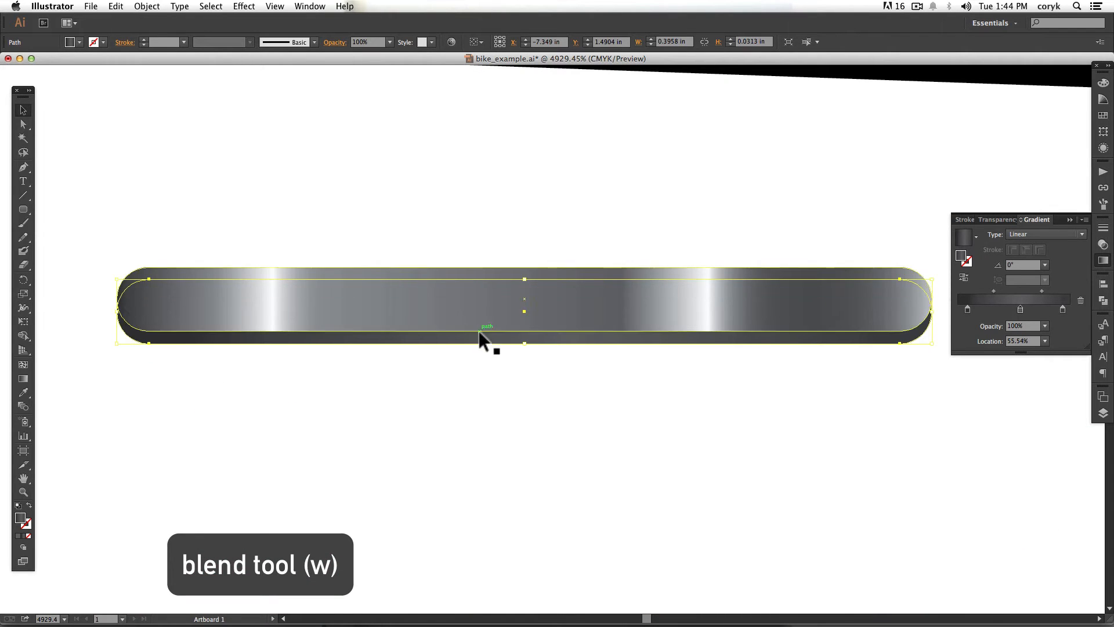
# Duplicate the highlighted bar and its dark shadow bar straight down to the rear fender.
pyautogui.press('super+minus')
pyautogui.press('super+minus')
pyautogui.press('super+minus')
pyautogui.press('super+minus')
pyautogui.press('super+minus')
pyautogui.keyDown('alt'); pyautogui.moveTo(294, 251); pyautogui.dragTo(286, 335); pyautogui.keyUp('alt')
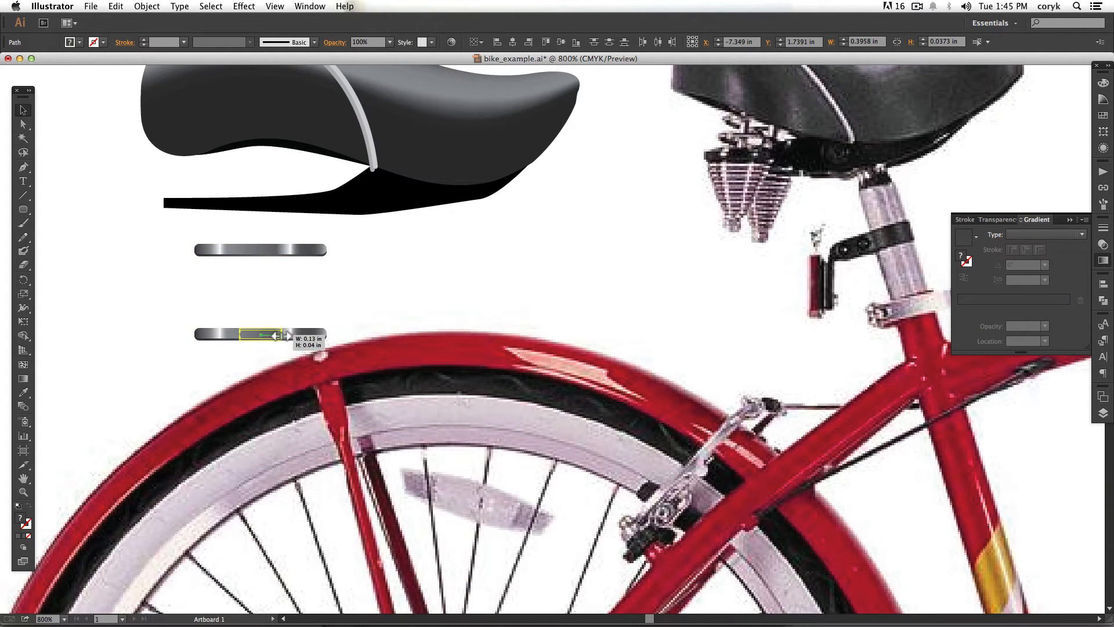
# Narrow the lower pair of bars around their center, making the highlighted one about 0.15 in wide.
pyautogui.click(307, 321)
pyautogui.click(261, 332)
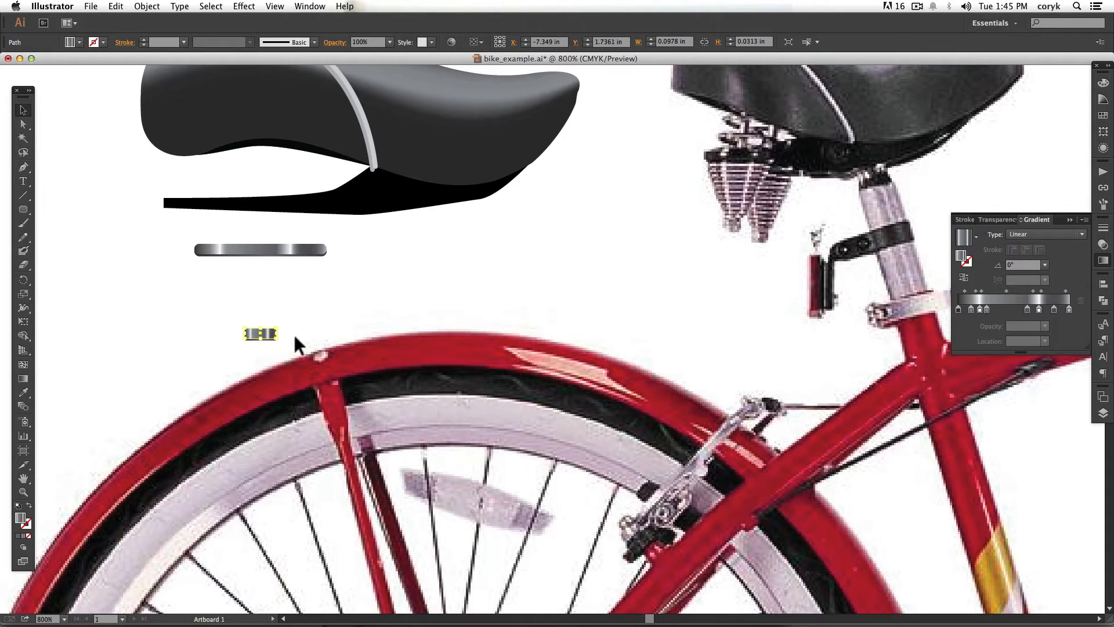
pyautogui.moveTo(283, 334); pyautogui.dragTo(284, 335)
pyautogui.click(318, 363)
pyautogui.click(280, 330)
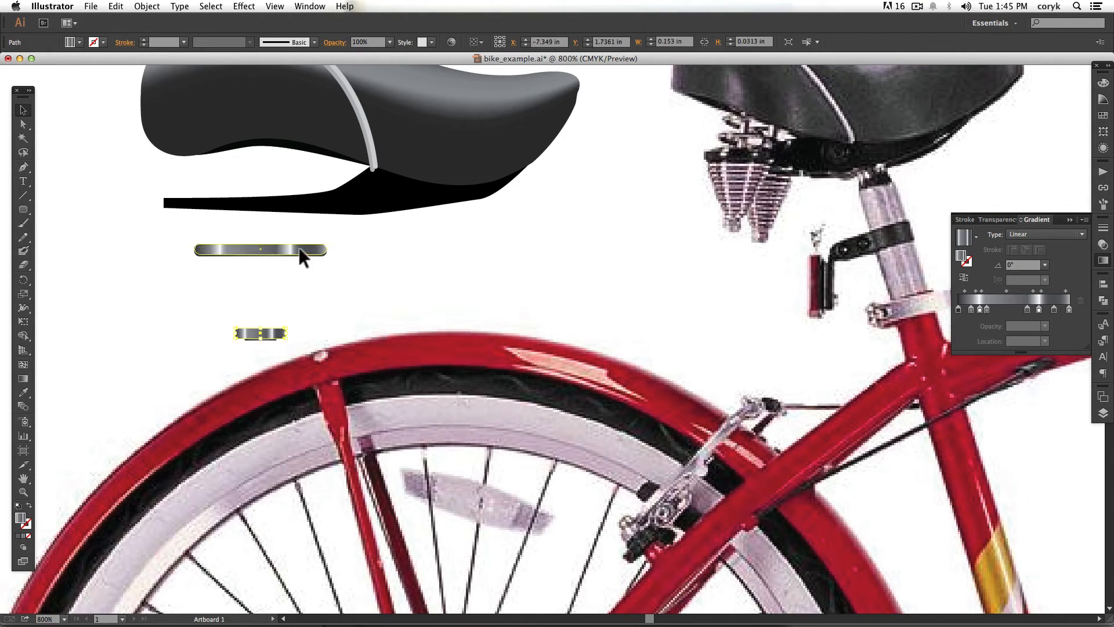
# Blend the upper highlighted bar with the narrow highlighted bar below it.
pyautogui.keyDown('shift'); pyautogui.click(298, 250); pyautogui.keyUp('shift')
pyautogui.click(23, 405)
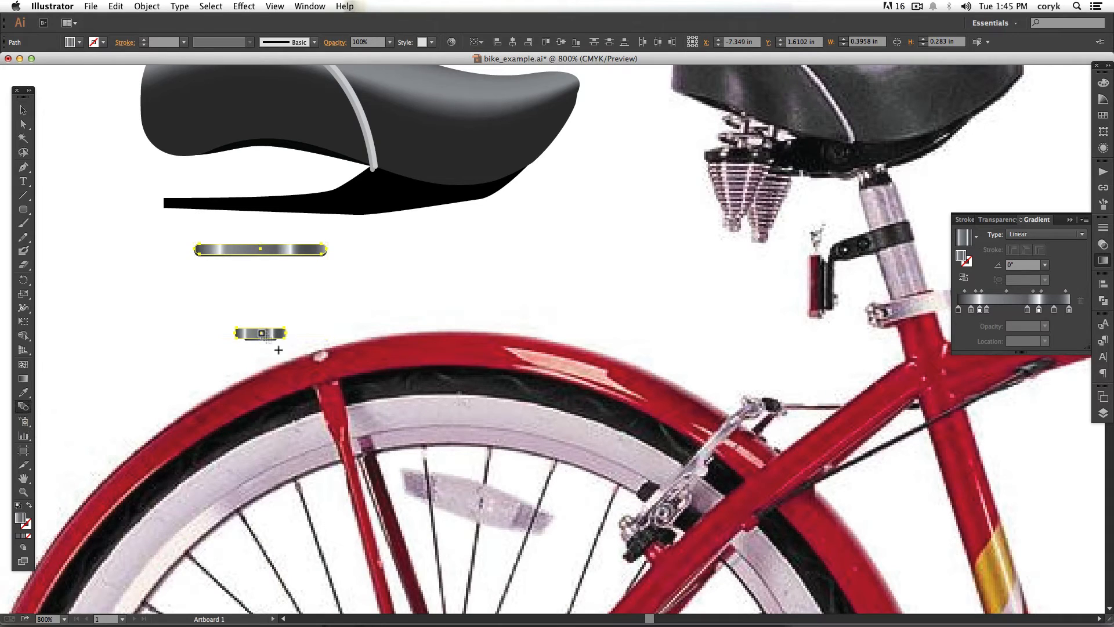
pyautogui.click(263, 333)
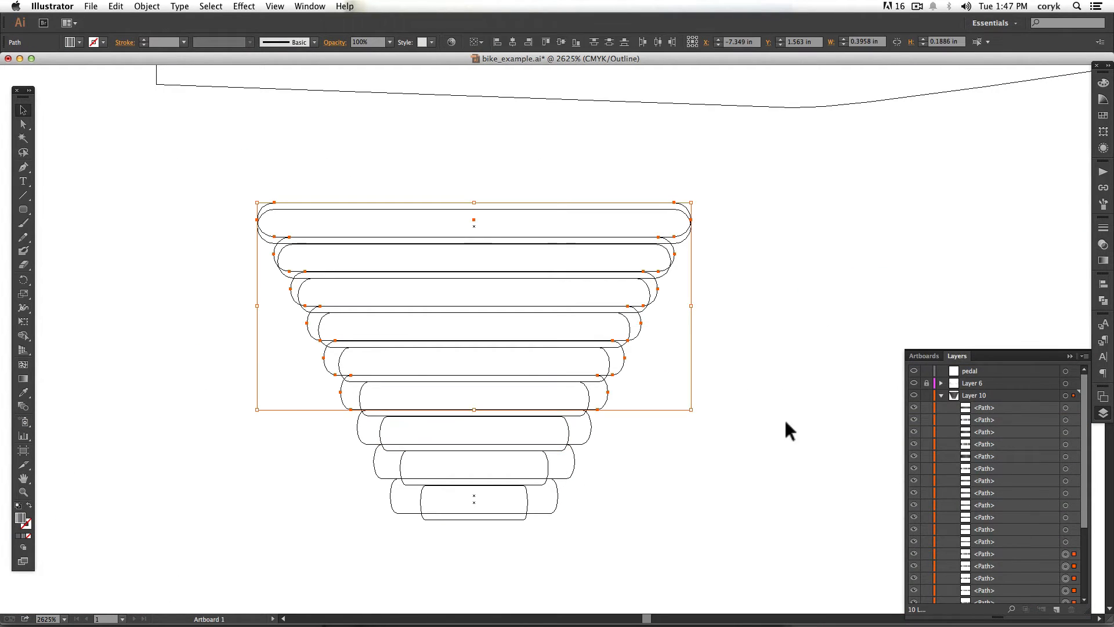
# Return to Preview and bring the highlighted bars of the six upper spring rings to the front, working from the narrowest up to the widest.
pyautogui.click(807, 476)
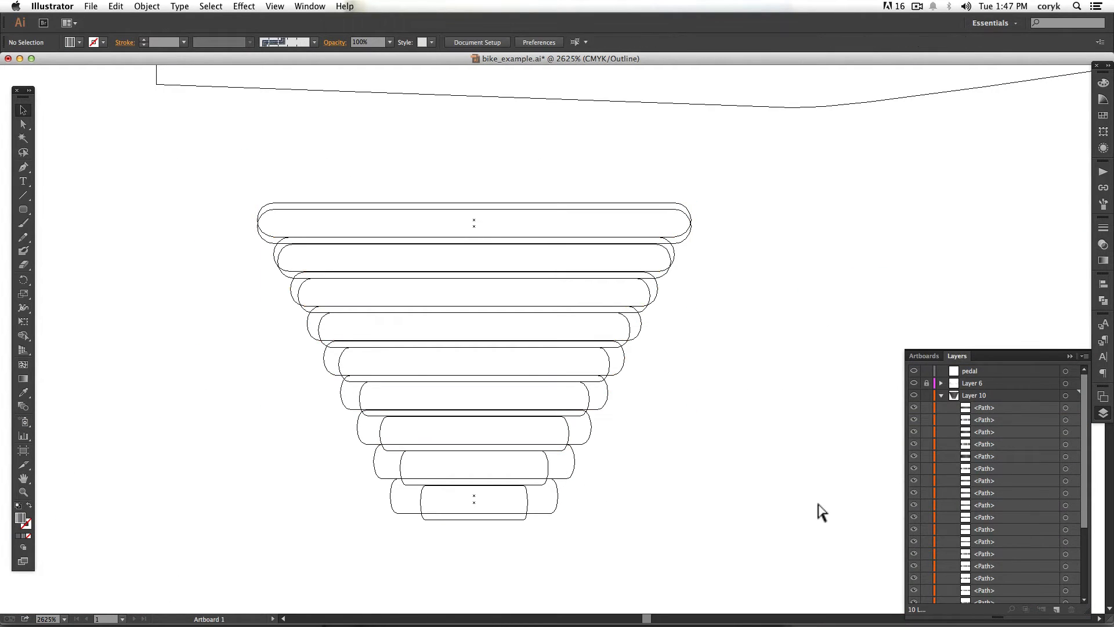
pyautogui.hotkey('ctrl', 'y')
pyautogui.click(578, 395)
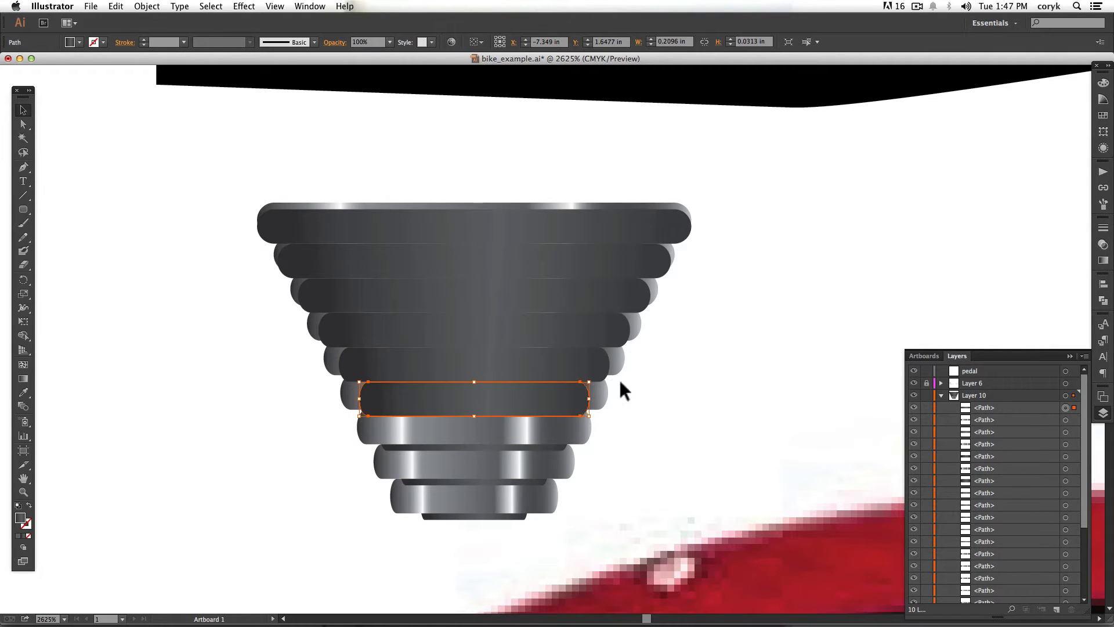
pyautogui.click(599, 397)
pyautogui.press('super+shift+]')
pyautogui.click(598, 361)
pyautogui.press('super+shift+]')
pyautogui.click(619, 358)
pyautogui.press('super+shift+]')
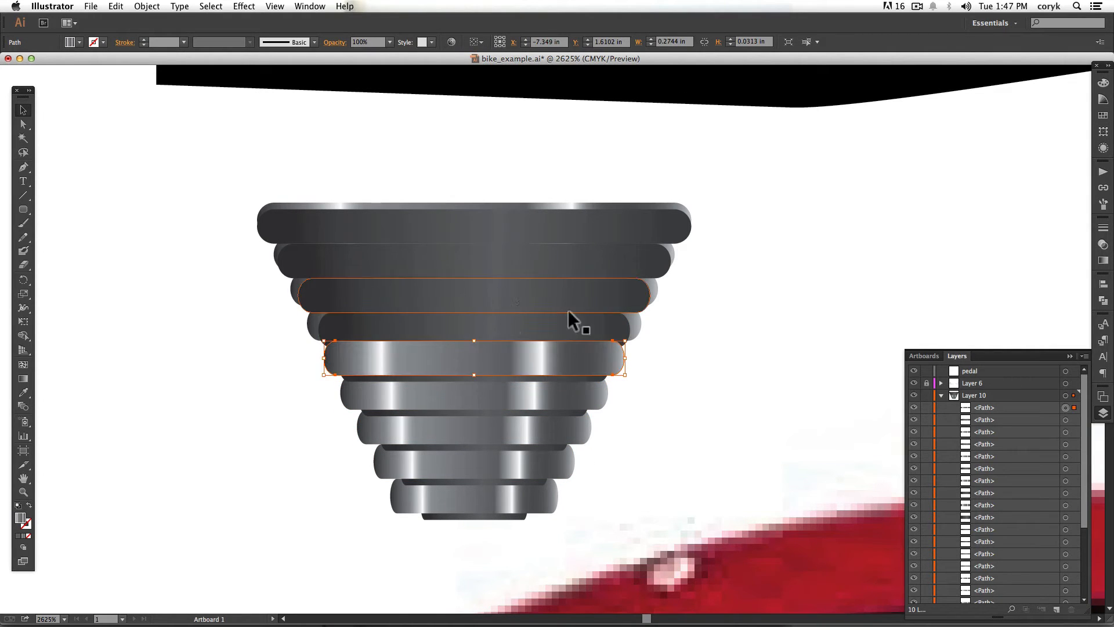
pyautogui.click(617, 323)
pyautogui.press('super+shift+]')
pyautogui.click(635, 298)
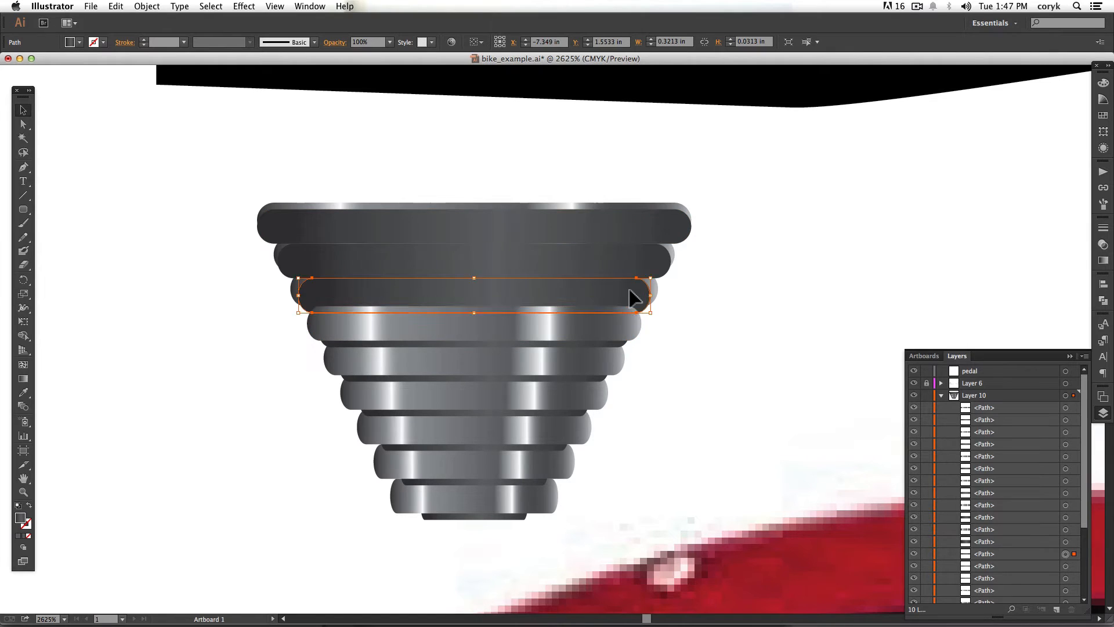
pyautogui.click(656, 297)
pyautogui.press('super+shift+]')
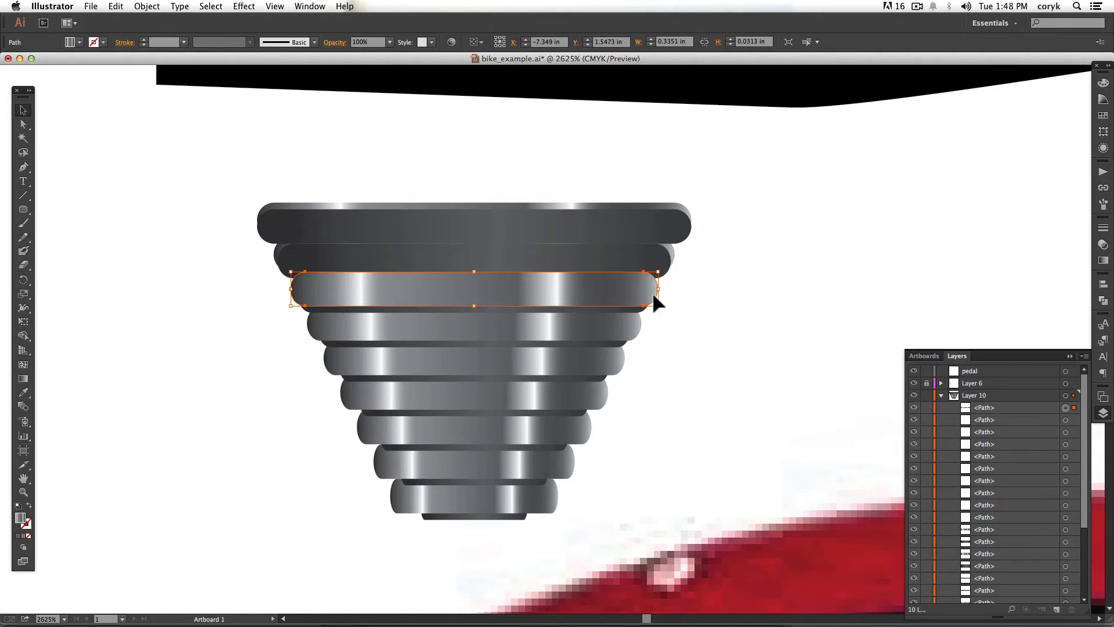
pyautogui.click(667, 262)
pyautogui.press('super+shift+]')
pyautogui.click(677, 243)
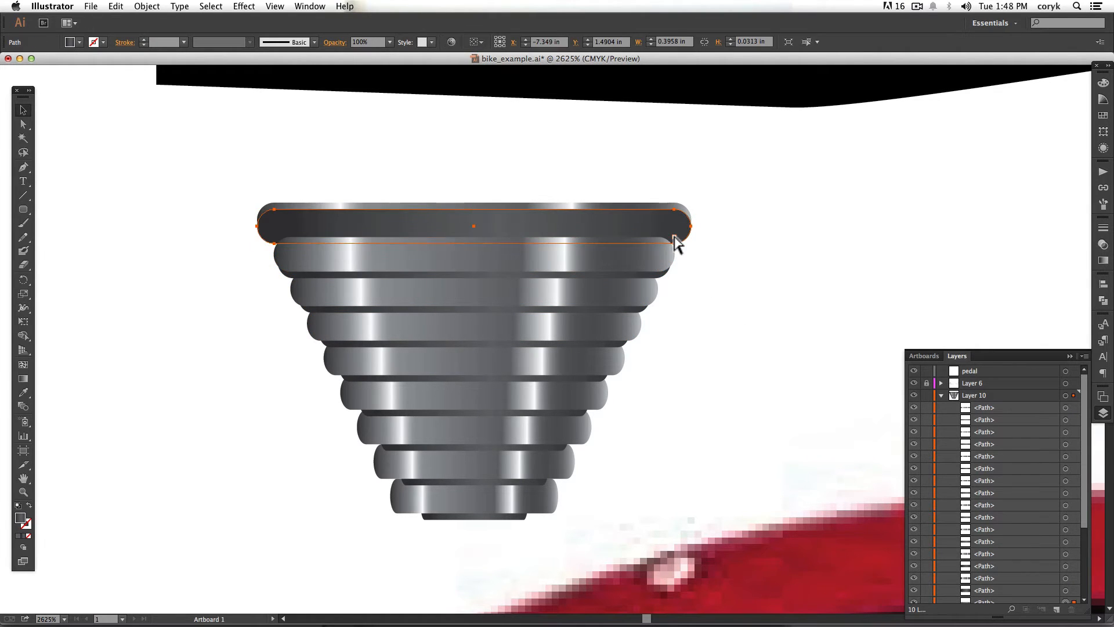
pyautogui.press('super+shift+]')
# Group all the rings of the tapered spring into one object.
pyautogui.press('super+shift+a')
pyautogui.press('super+minus')
pyautogui.press('super+minus')
pyautogui.press('super+minus')
pyautogui.press('super+minus')
pyautogui.press('super+minus')
pyautogui.press('super+minus')
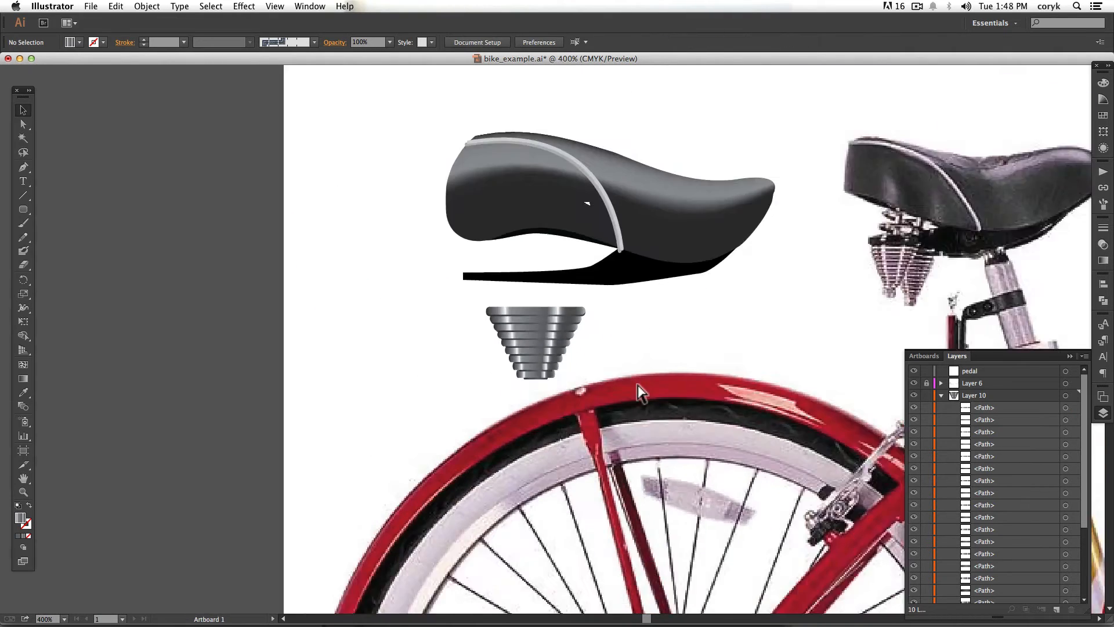
pyautogui.press('super+minus')
pyautogui.moveTo(561, 319); pyautogui.dragTo(488, 377)
pyautogui.press('super+g')
pyautogui.press('super+shift+a')
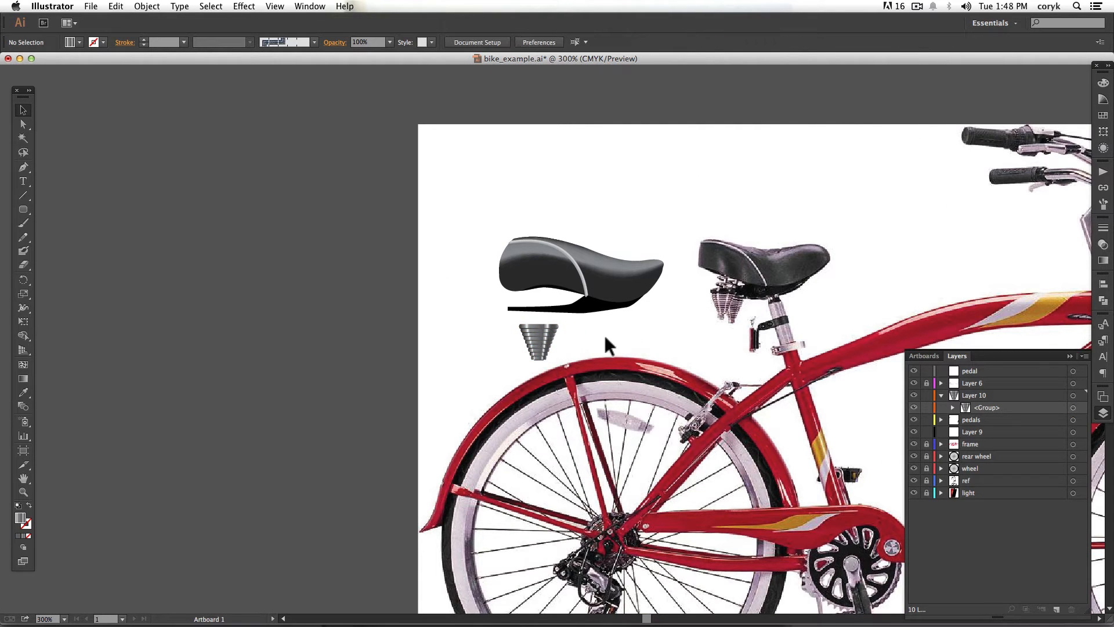
# Draw a small rounded cap about 0.05 in wide and 0.06 in high at the spring's lower tip.
pyautogui.click(539, 348)
pyautogui.click(567, 343)
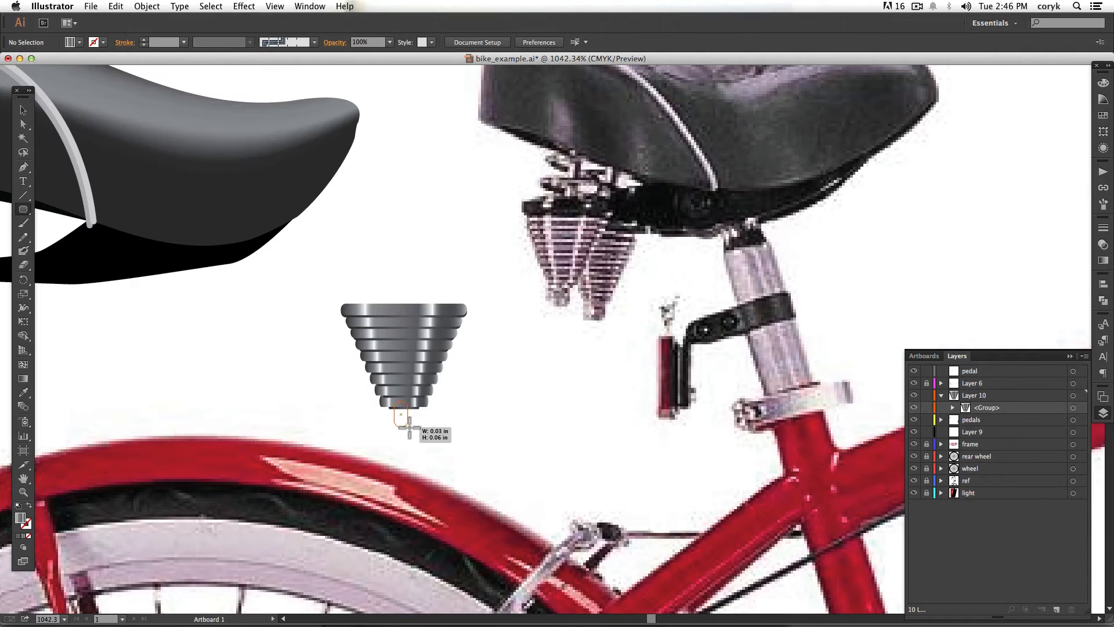
pyautogui.moveTo(396, 402); pyautogui.dragTo(415, 427)
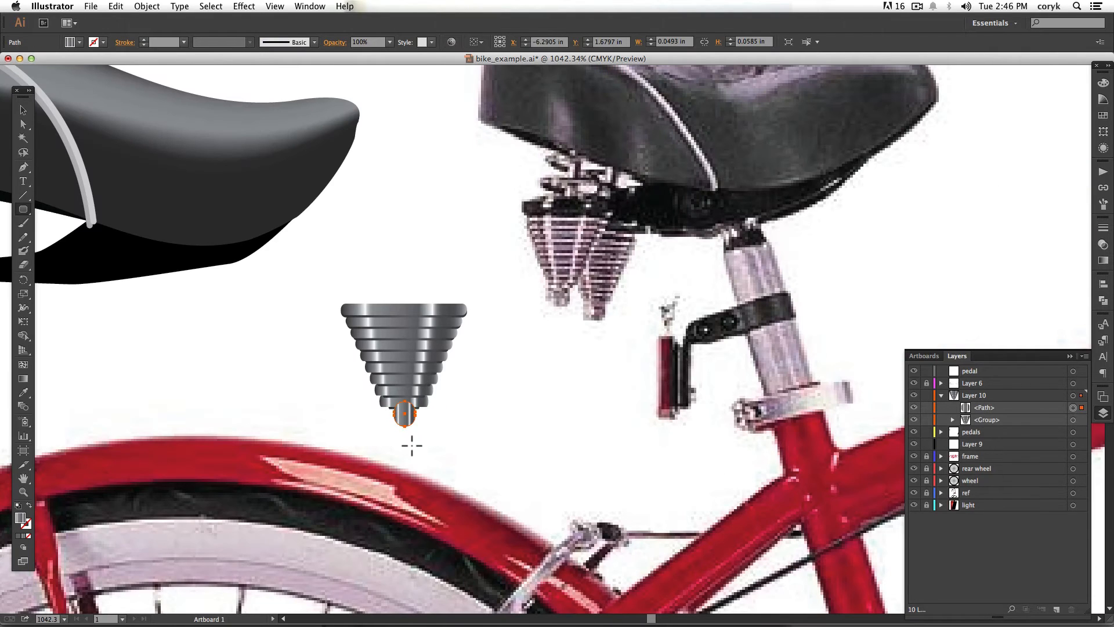
# Give the cap a dark 90° linear gradient without highlights, widen it to about 0.068 in and tuck it under the last ring.
pyautogui.click(1103, 260)
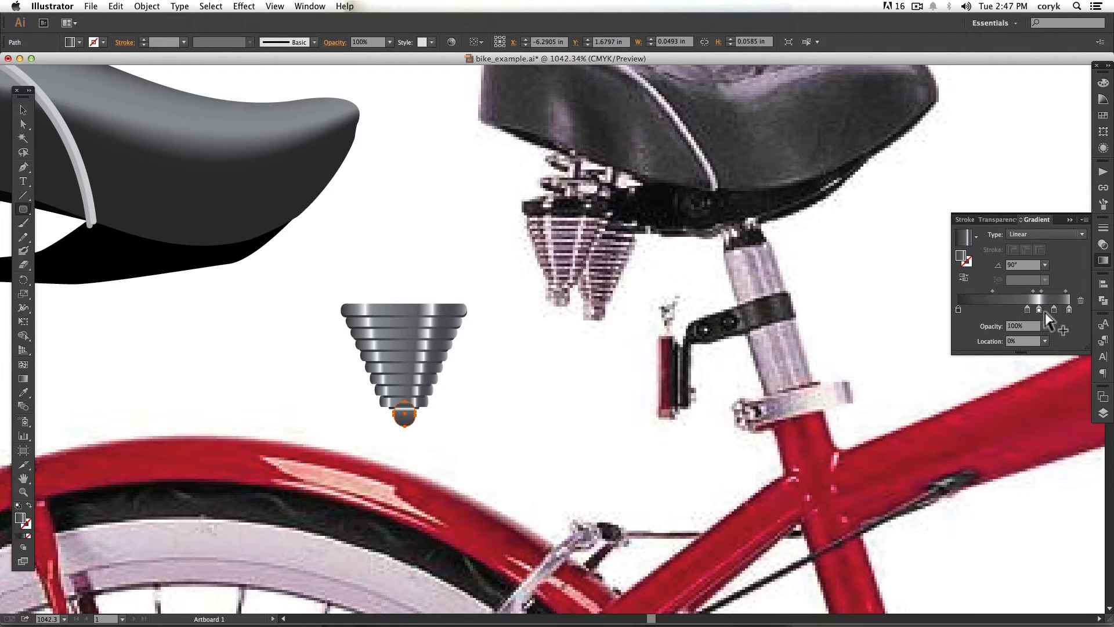
pyautogui.moveTo(1039, 309); pyautogui.dragTo(1044, 337)
pyautogui.moveTo(1027, 309); pyautogui.dragTo(1033, 337)
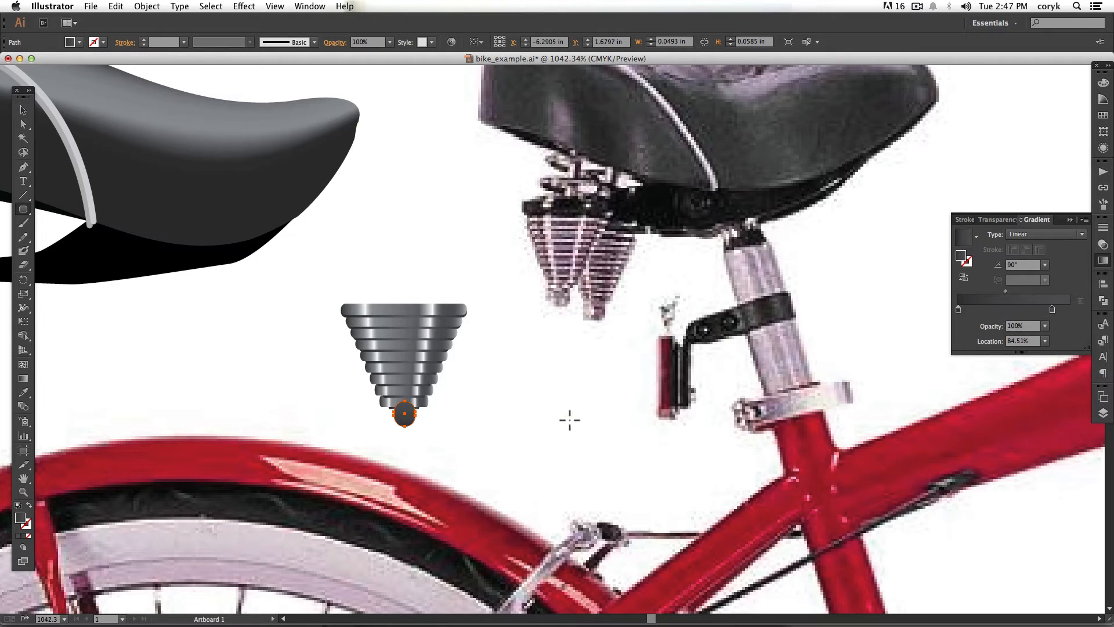
pyautogui.moveTo(420, 416); pyautogui.dragTo(423, 413)
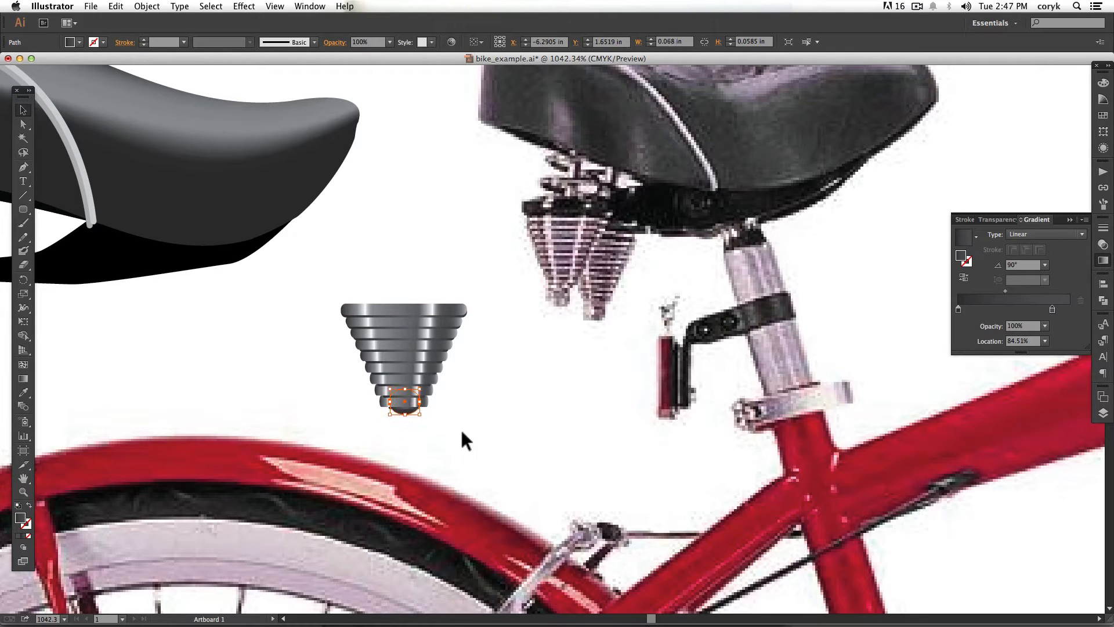
pyautogui.press('Down')
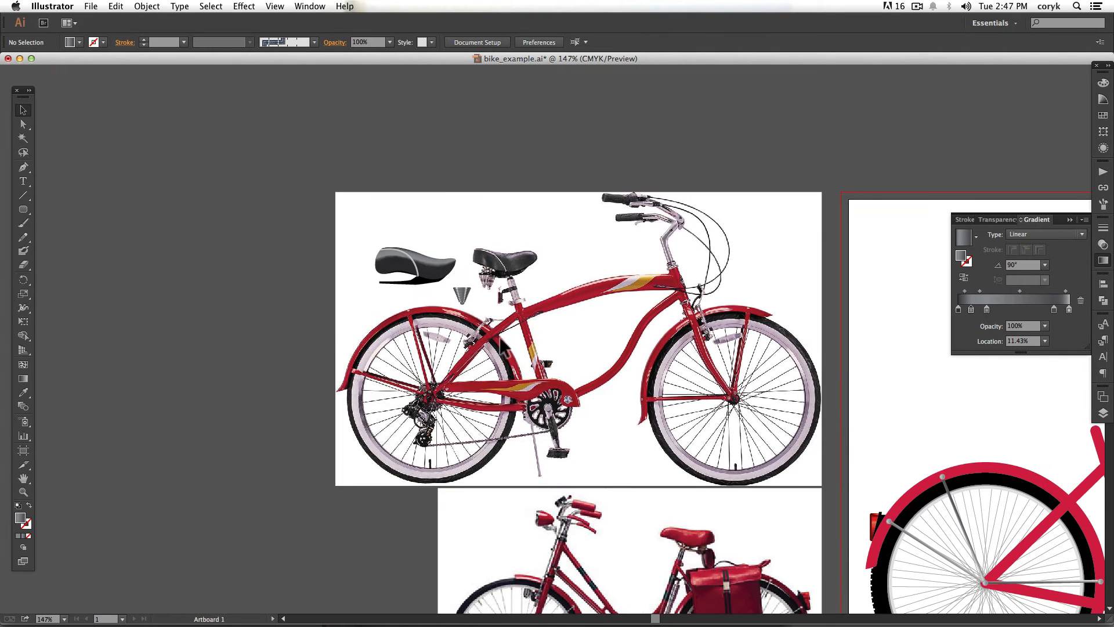
# Rename the spring's layer as springs and place a duplicate of the spring group beside the original.
pyautogui.click(462, 296)
pyautogui.click(1103, 413)
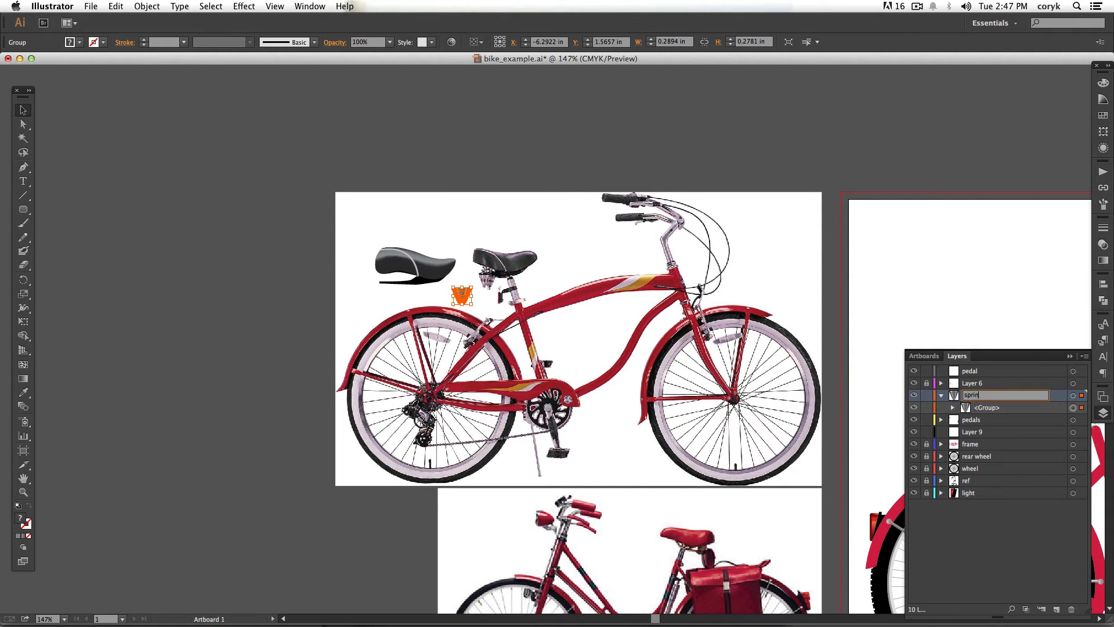
pyautogui.keyDown('alt'); pyautogui.moveTo(464, 295); pyautogui.dragTo(473, 298); pyautogui.keyUp('alt')
pyautogui.click(485, 305)
# Move one spring under the rear end of the seat's black support bracket.
pyautogui.press('z')
pyautogui.moveTo(361, 228); pyautogui.dragTo(528, 336)
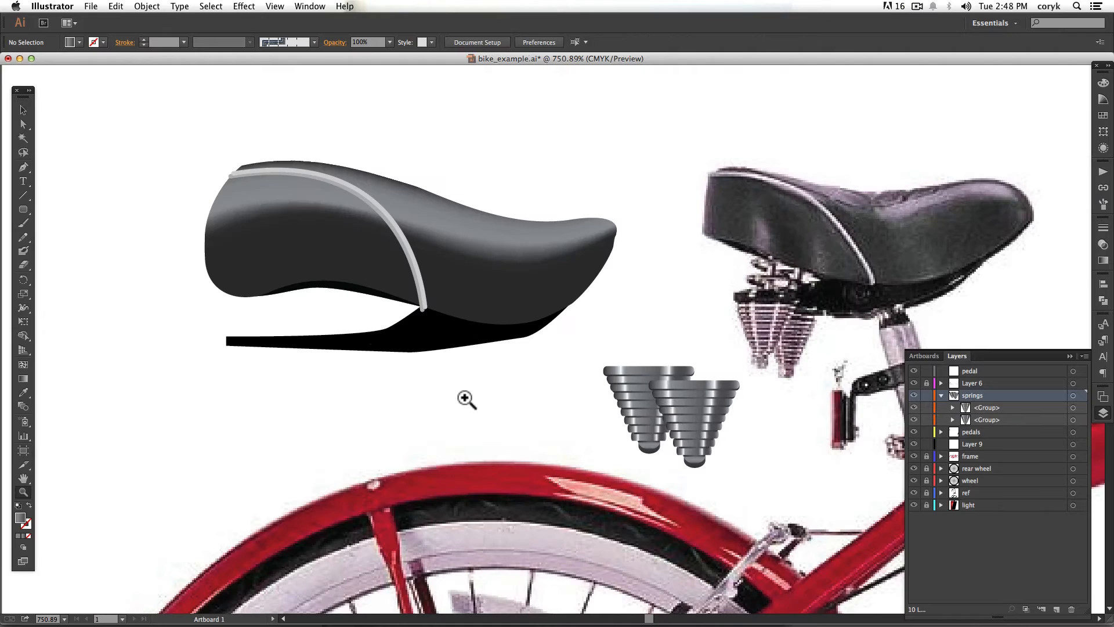
pyautogui.press('v')
pyautogui.moveTo(691, 414); pyautogui.dragTo(269, 377)
# Move the springs layer below the pedals layer so the spring sits behind the support bracket.
pyautogui.click(378, 342)
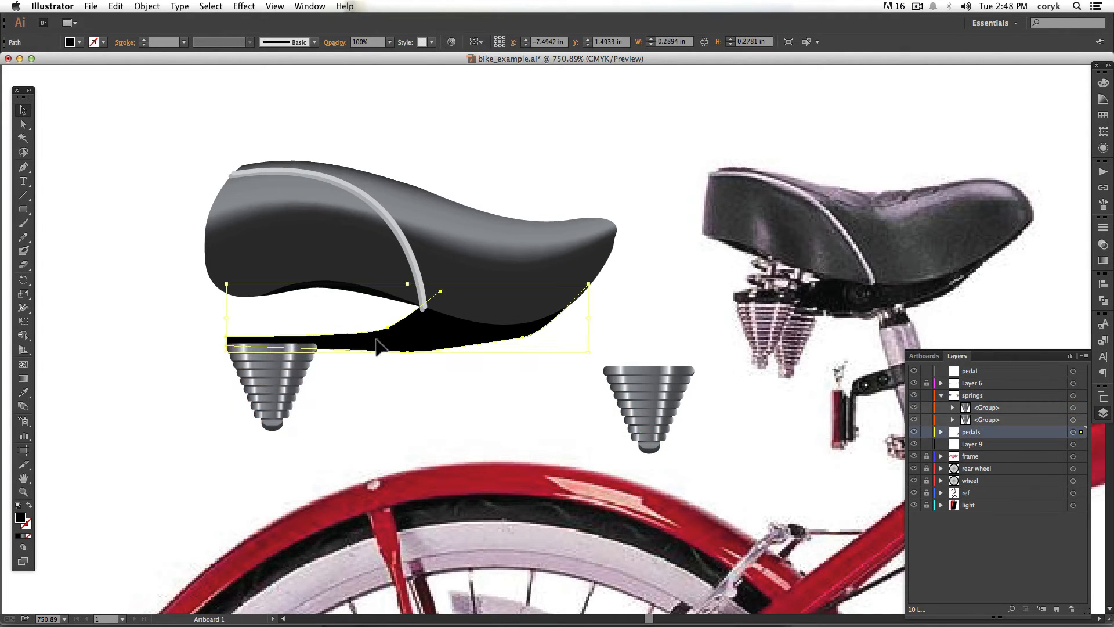
pyautogui.click(366, 393)
pyautogui.click(296, 385)
pyautogui.moveTo(996, 395); pyautogui.dragTo(996, 437)
# Place the second spring under the bracket, overlapping the first, and make it slightly narrower and taller.
pyautogui.moveTo(658, 398); pyautogui.dragTo(317, 382)
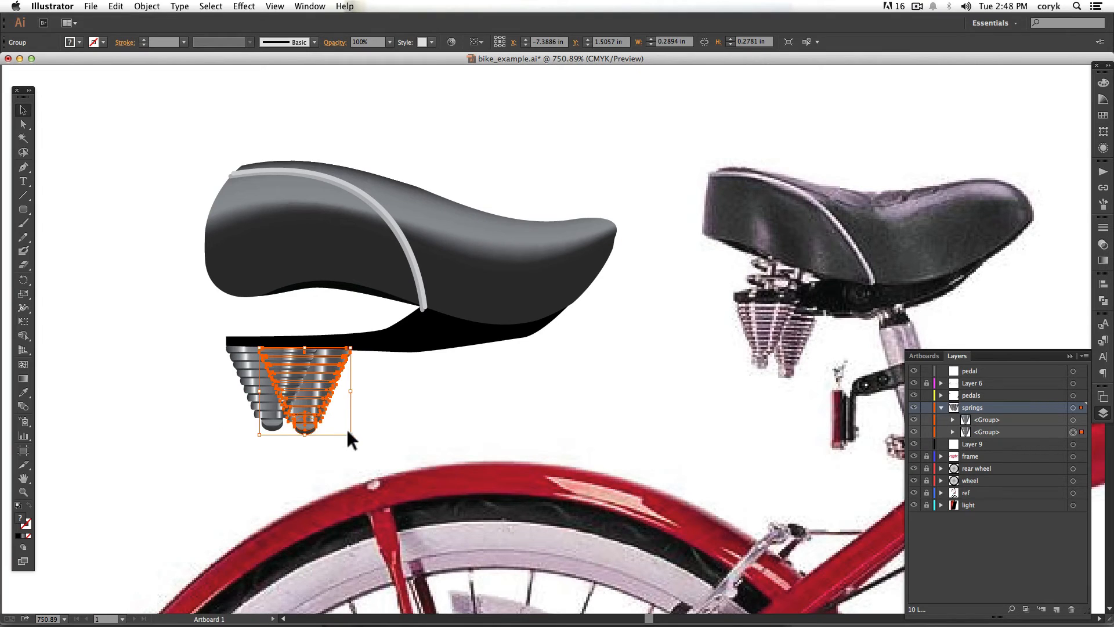
pyautogui.moveTo(350, 436); pyautogui.dragTo(342, 441)
pyautogui.click(373, 418)
# Draw a post about 0.03 in wide and 0.23 in high from the springs up to the seat's underside.
pyautogui.press('m')
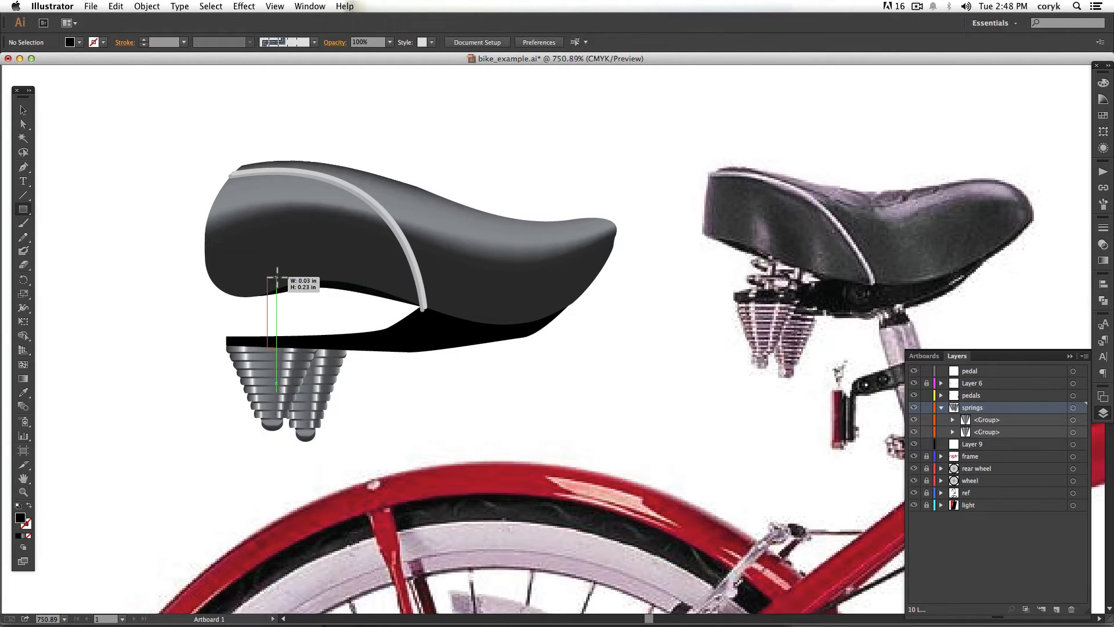
pyautogui.moveTo(277, 277); pyautogui.dragTo(275, 276)
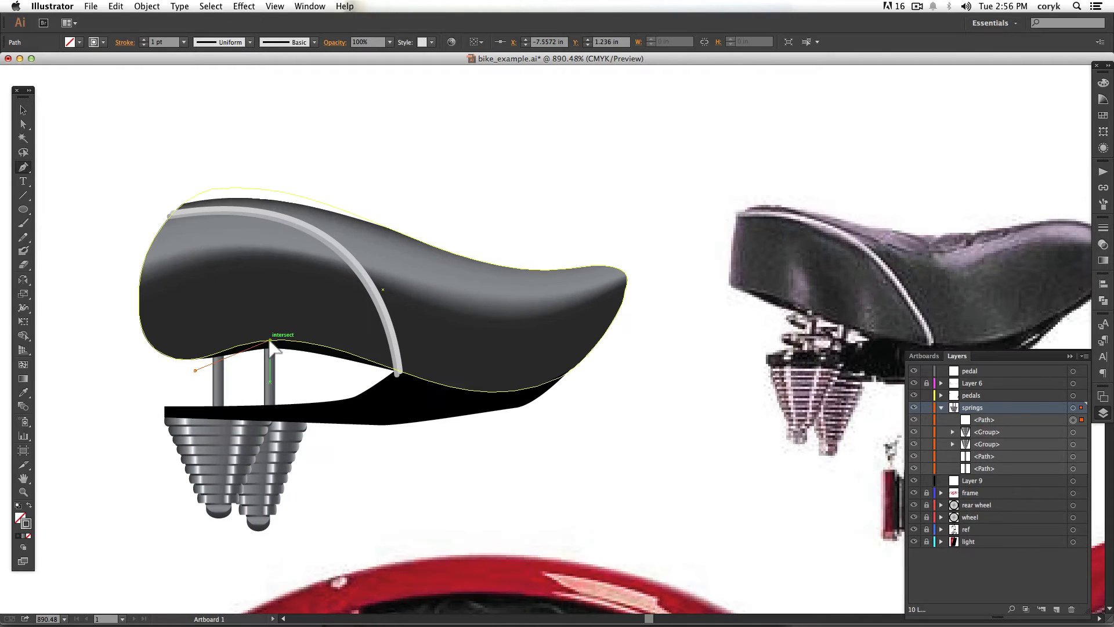
# Draw two slanted, curved 1 pt strokes across the posts between the seat and bracket, one below the other.
pyautogui.moveTo(270, 340); pyautogui.dragTo(289, 329)
pyautogui.keyDown('super'); pyautogui.click(322, 441); pyautogui.keyUp('super')
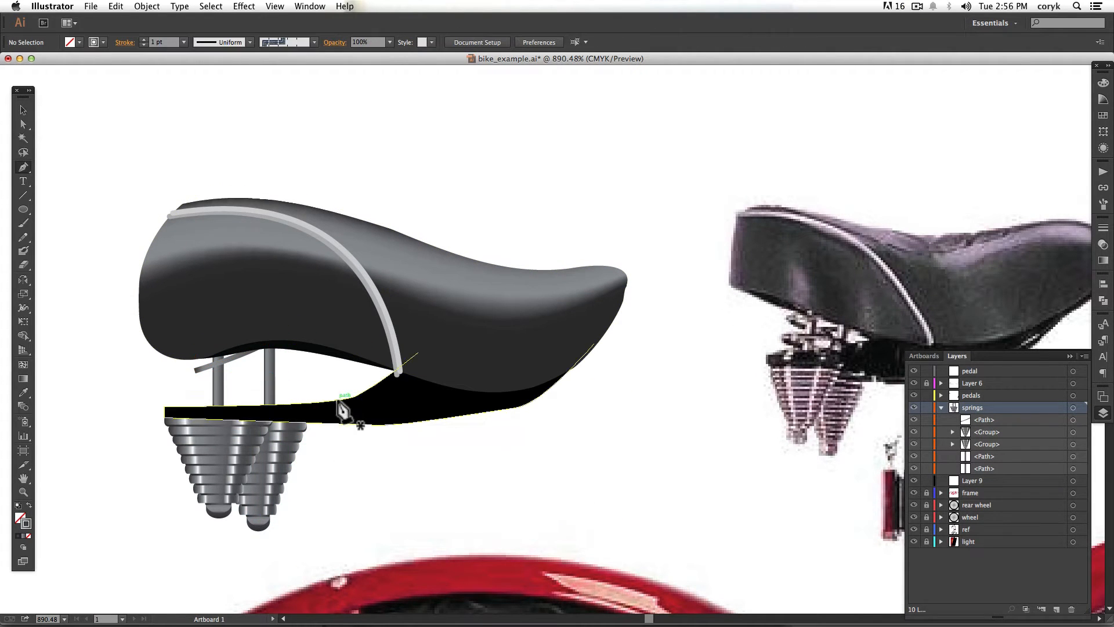
pyautogui.moveTo(198, 392); pyautogui.dragTo(256, 368)
pyautogui.press('v')
pyautogui.click(281, 402)
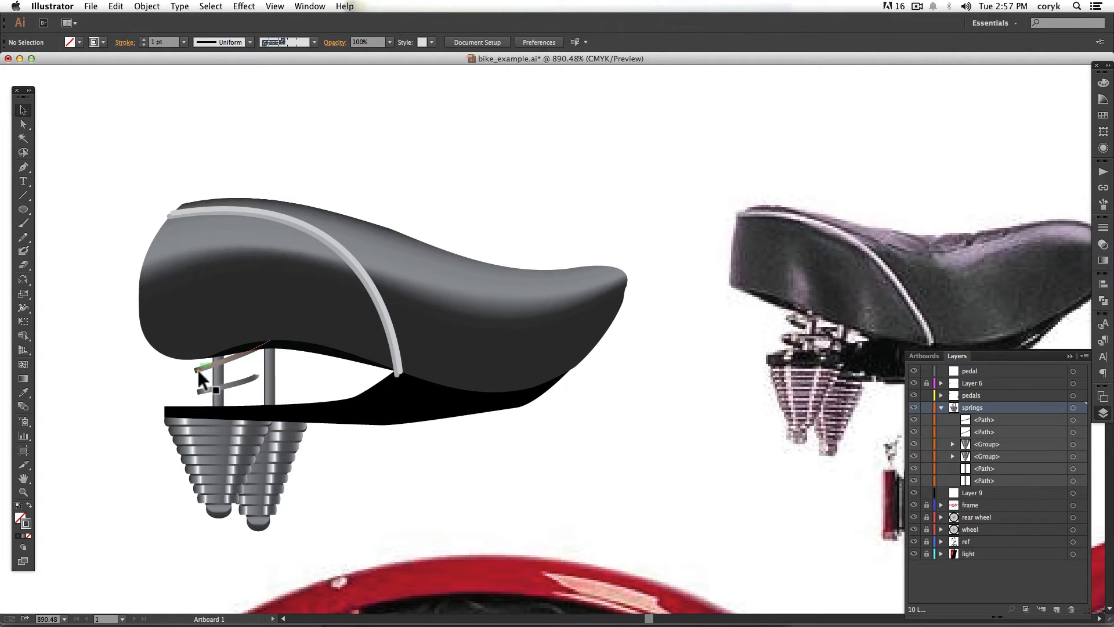
# Paste a copy of the upper curve behind it and move the copy's front anchor to the lower curve's front end.
pyautogui.click(236, 360)
pyautogui.press('super+c')
pyautogui.press('super+b')
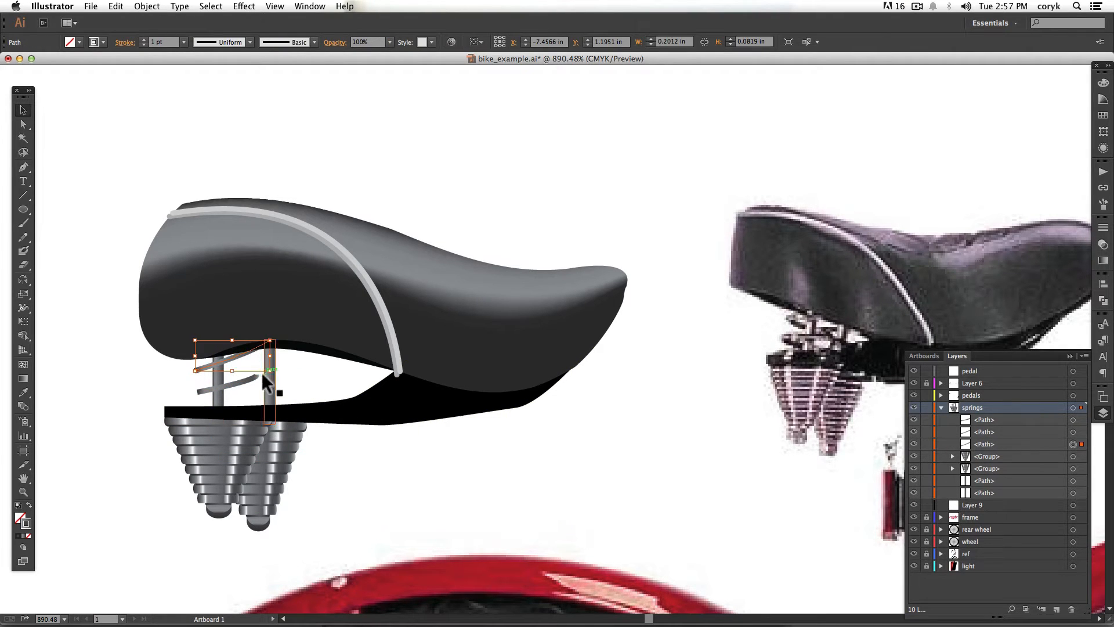
pyautogui.press('a')
pyautogui.moveTo(269, 340); pyautogui.dragTo(257, 376)
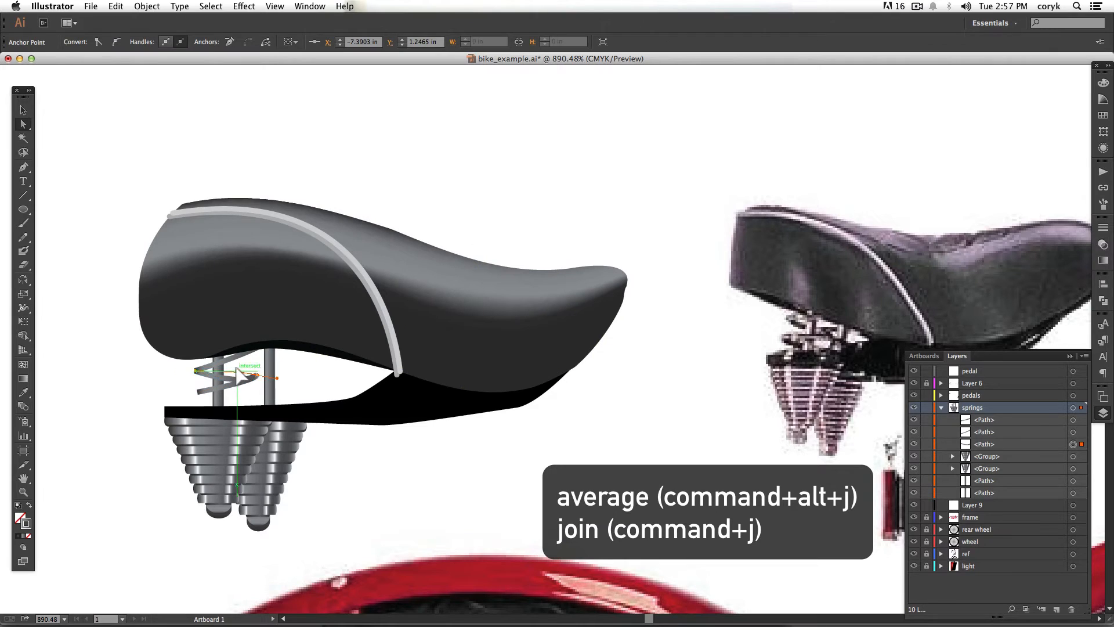
# Connect the curve rising to the seat with the coil's rear end and add a copied curve segment at the coil's lower end.
pyautogui.press('a')
pyautogui.press('super+shift+a')
pyautogui.click(195, 370)
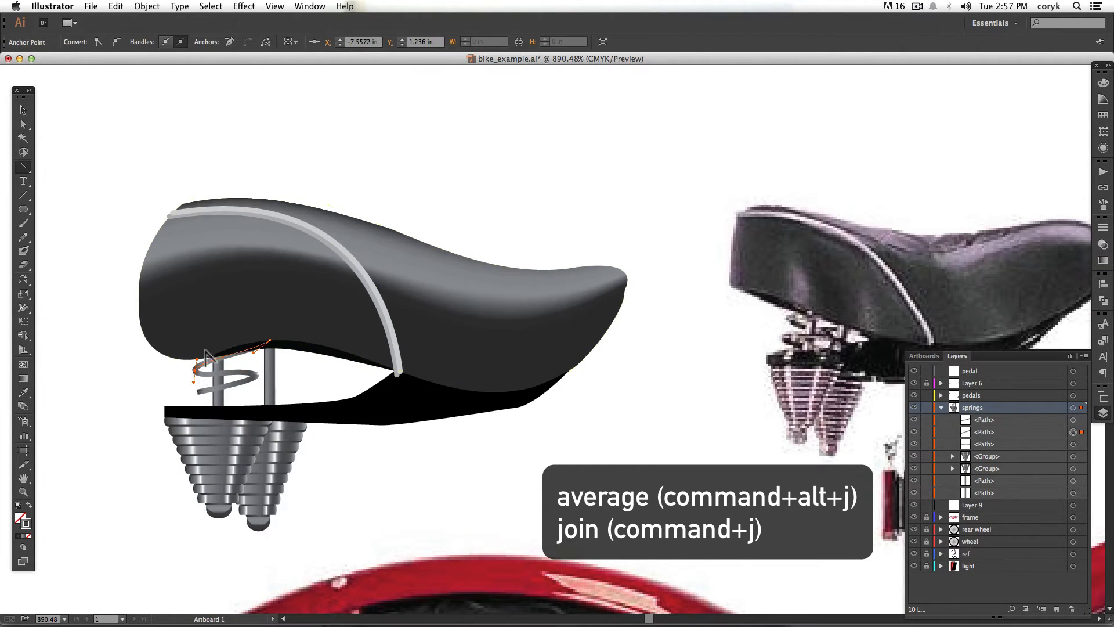
pyautogui.press('v')
pyautogui.click(137, 389)
pyautogui.moveTo(259, 390); pyautogui.dragTo(248, 367)
pyautogui.moveTo(255, 375)
pyautogui.mouseDown()
pyautogui.moveTo(193, 395)
pyautogui.moveTo(233, 399)
pyautogui.moveTo(205, 361)
pyautogui.moveTo(201, 402)
pyautogui.moveTo(185, 402)
pyautogui.mouseUp()
# Join the open ends of the curve segments to form one continuous coil path.
pyautogui.click(323, 440)
pyautogui.press('a')
pyautogui.press('super+j')
pyautogui.press('super+j')
pyautogui.press('super+j')
# Round the coil's bends, removing the extra anchor at the lower rear bend, and extend the lower end into the black bracket.
pyautogui.press('z')
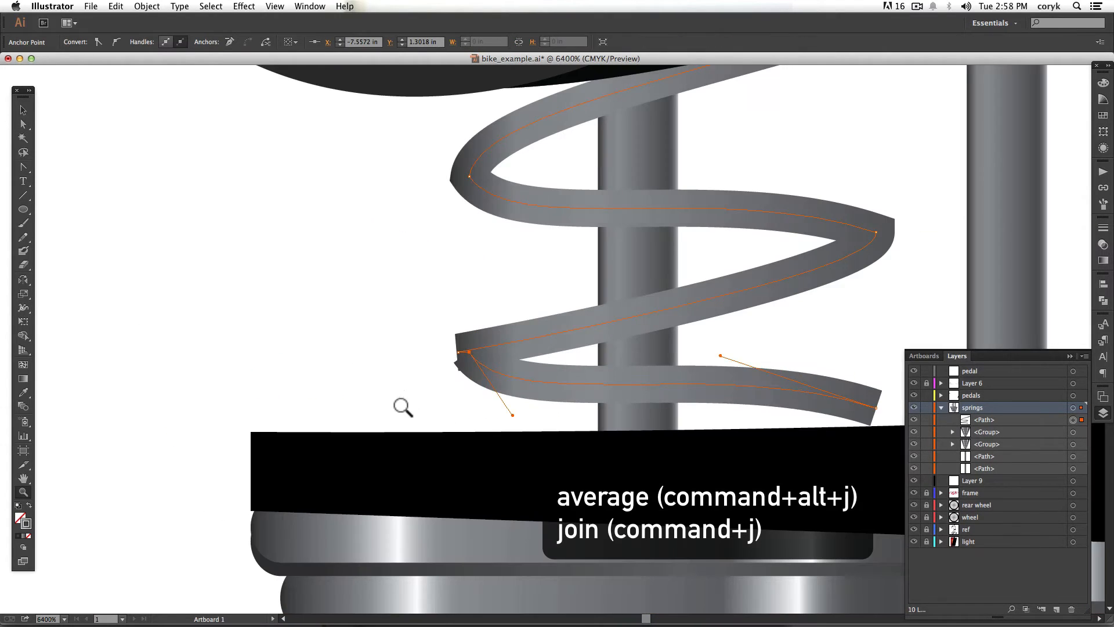
pyautogui.press('-')
pyautogui.click(458, 352)
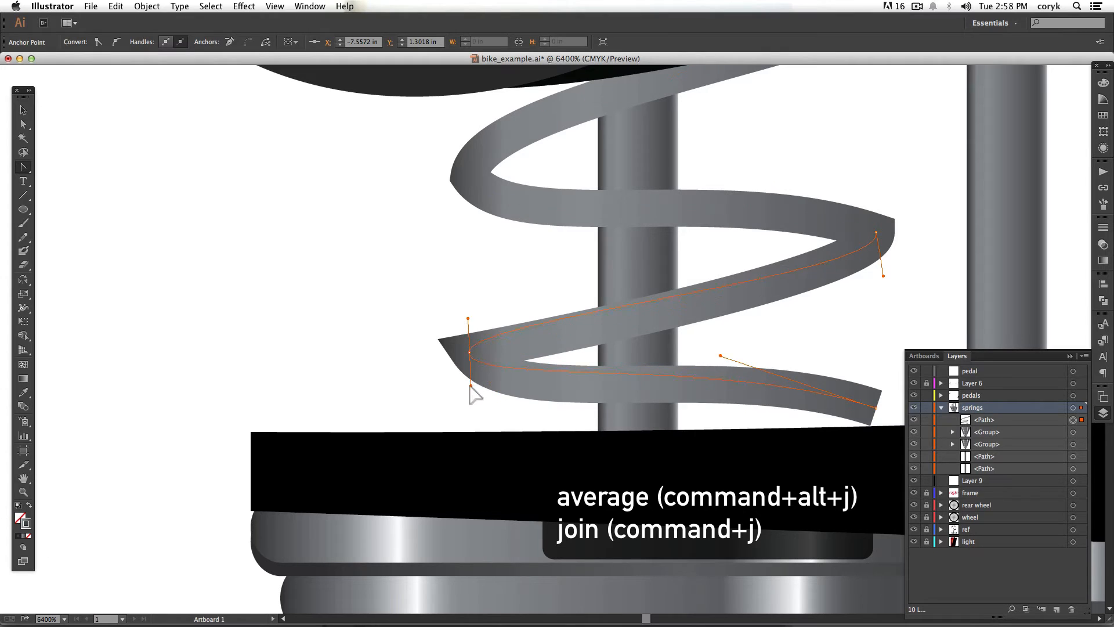
pyautogui.press('a')
pyautogui.moveTo(876, 407); pyautogui.dragTo(874, 448)
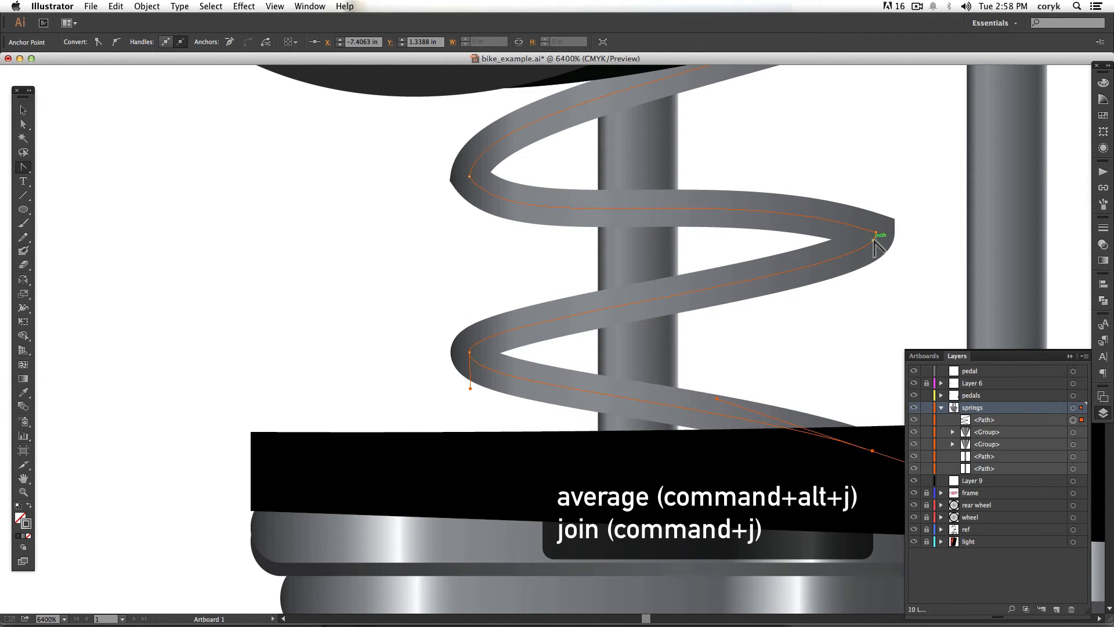
pyautogui.moveTo(878, 264); pyautogui.dragTo(879, 267)
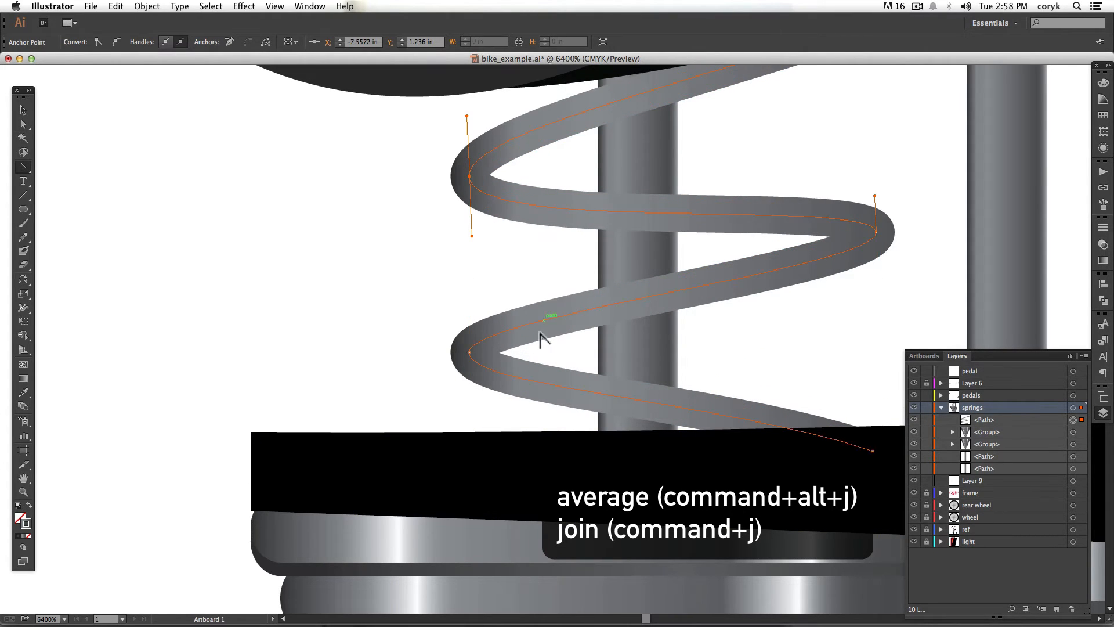
pyautogui.scroll(-3, 542, 330)
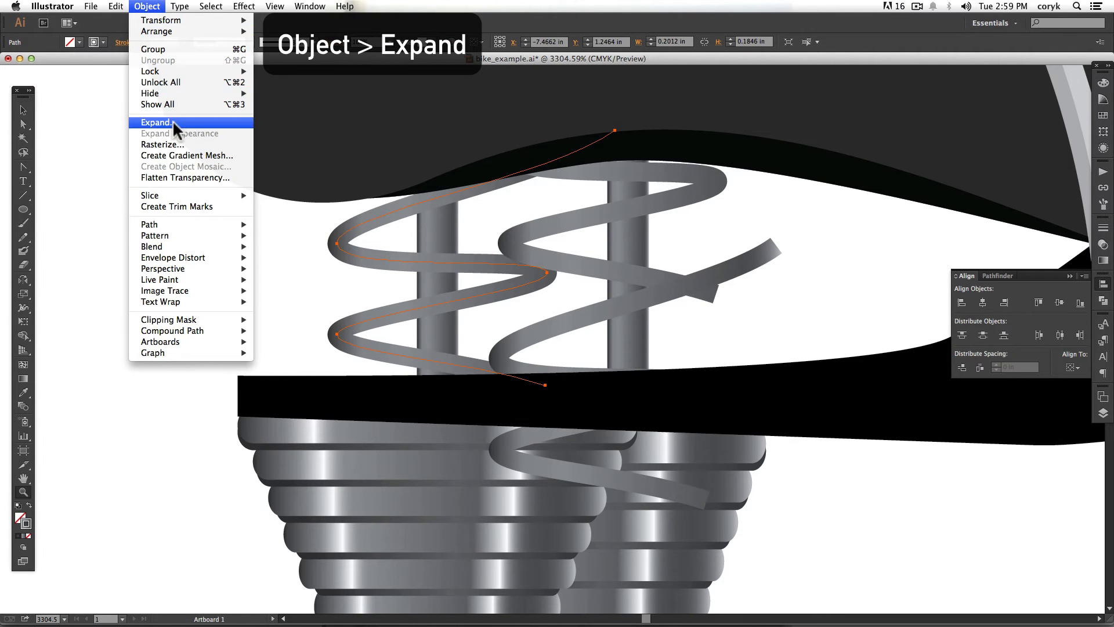
# Expand the rear coil's stroke into a filled shape and use Shape Builder so the rear post overlaps its back-facing turns.
pyautogui.click(174, 124)
pyautogui.press('Return')
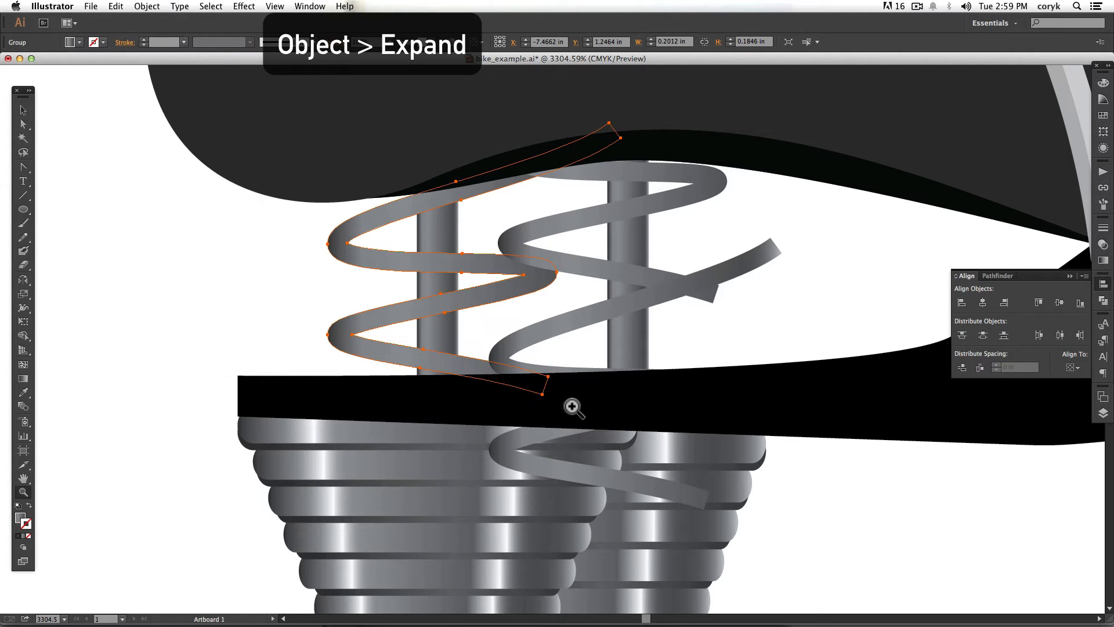
pyautogui.press('v')
pyautogui.keyDown('shift'); pyautogui.click(429, 282); pyautogui.keyUp('shift')
pyautogui.hotkey('shift', 'm')
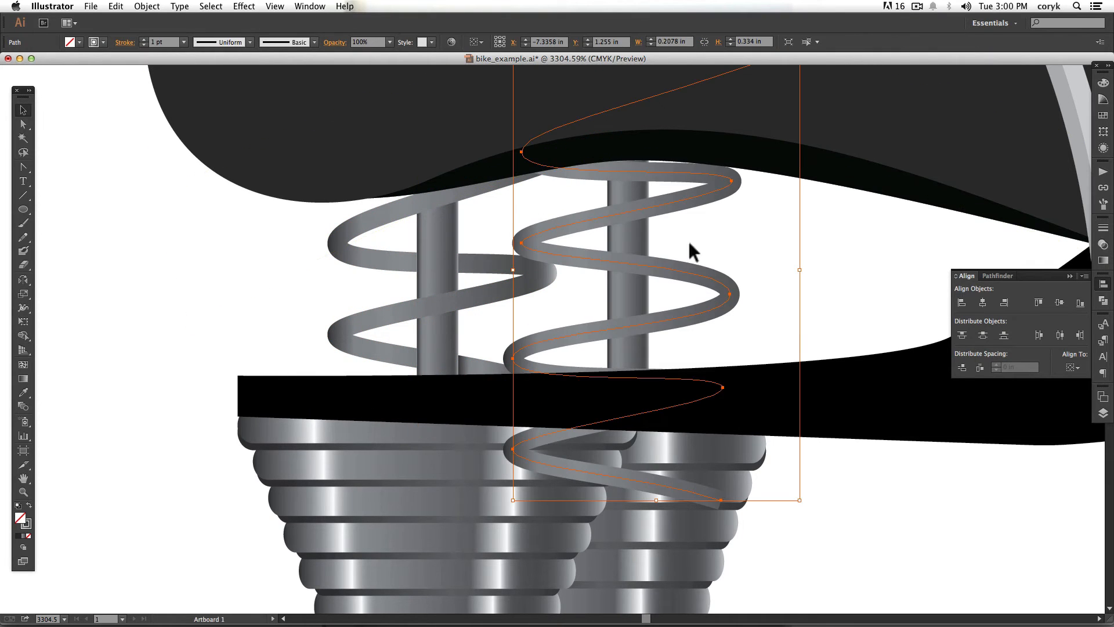
# Expand the front coil, overlap its back-facing turns with the front post using Shape Builder, and remove the excess below the bracket.
pyautogui.click(147, 6)
pyautogui.click(150, 154)
pyautogui.keyDown('shift'); pyautogui.click(620, 281); pyautogui.keyUp('shift')
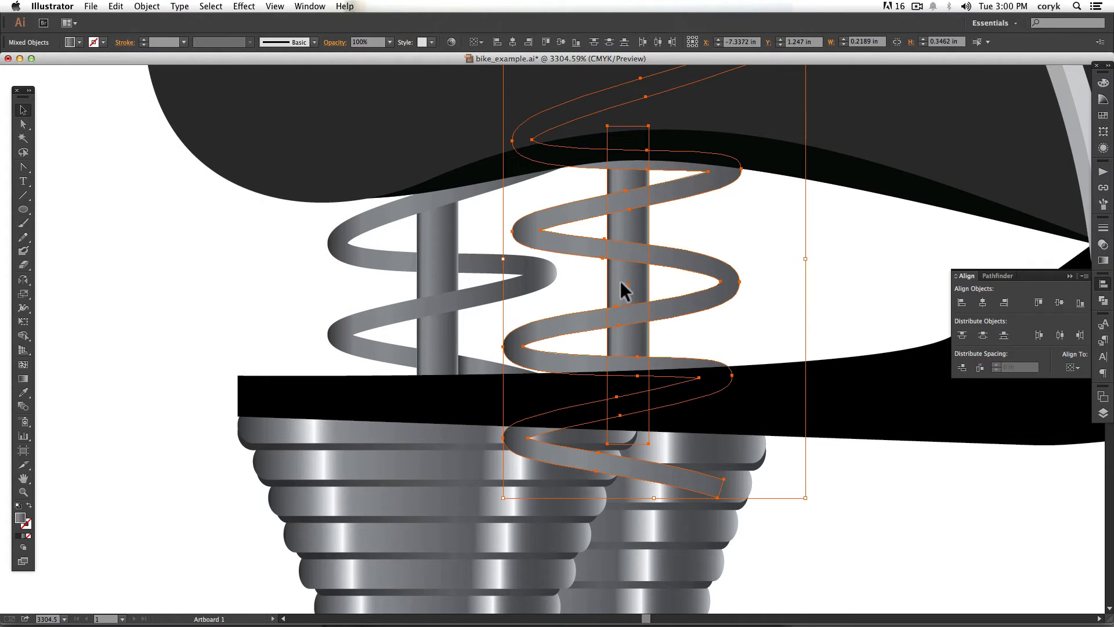
pyautogui.hotkey('shift', 'm')
pyautogui.moveTo(632, 227); pyautogui.dragTo(628, 284)
pyautogui.moveTo(625, 339); pyautogui.dragTo(628, 385)
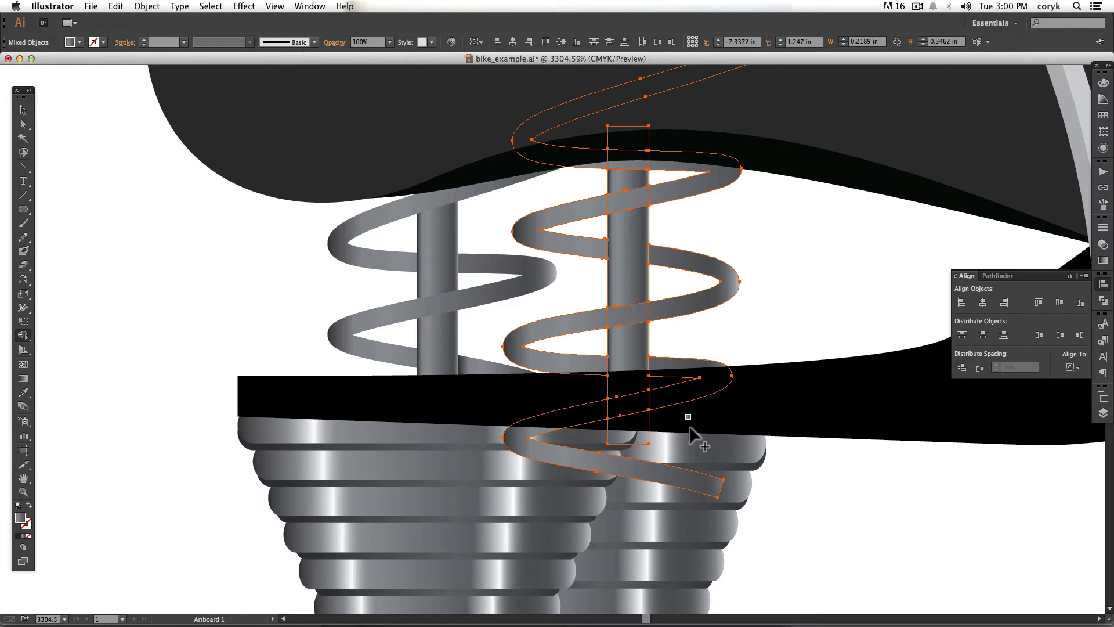
pyautogui.keyDown('alt'); pyautogui.click(642, 476); pyautogui.keyUp('alt')
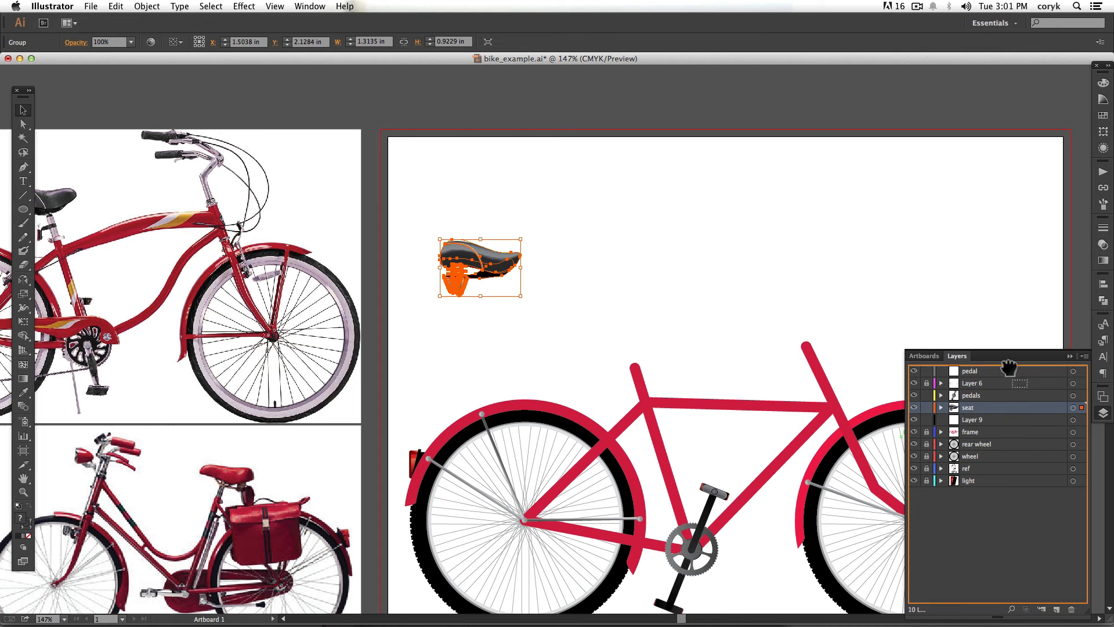
# Place the finished seat above the frame's seat tube and shorten the tube's upper end.
pyautogui.moveTo(477, 260); pyautogui.dragTo(630, 355)
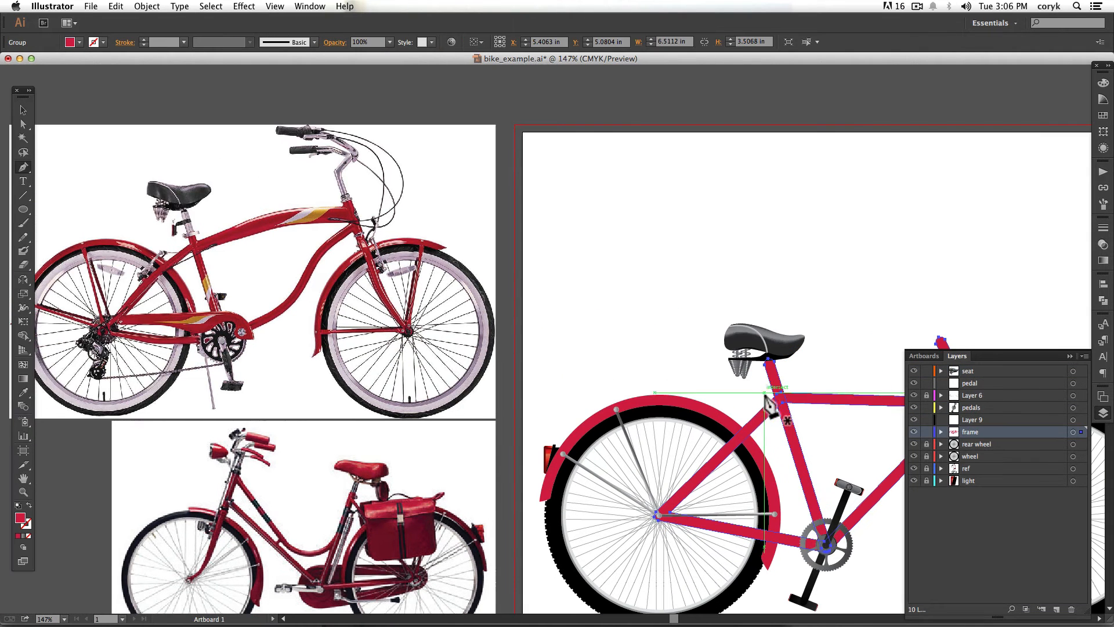
pyautogui.click(781, 383)
pyautogui.press('m')
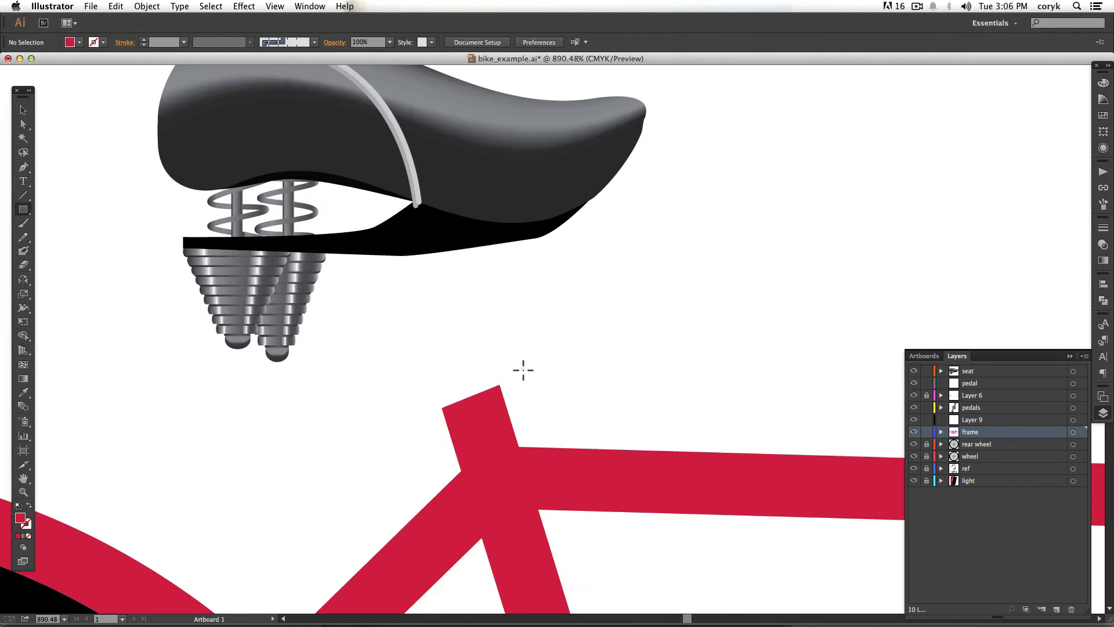
# Draw a rectangular seat post from the seat tube up to the bracket and rotate it to the tube's angle.
pyautogui.moveTo(454, 409)
pyautogui.mouseDown()
pyautogui.moveTo(500, 274)
pyautogui.moveTo(439, 265)
pyautogui.mouseUp()
pyautogui.press('v')
pyautogui.moveTo(465, 376); pyautogui.dragTo(490, 462)
pyautogui.moveTo(473, 350); pyautogui.dragTo(483, 349)
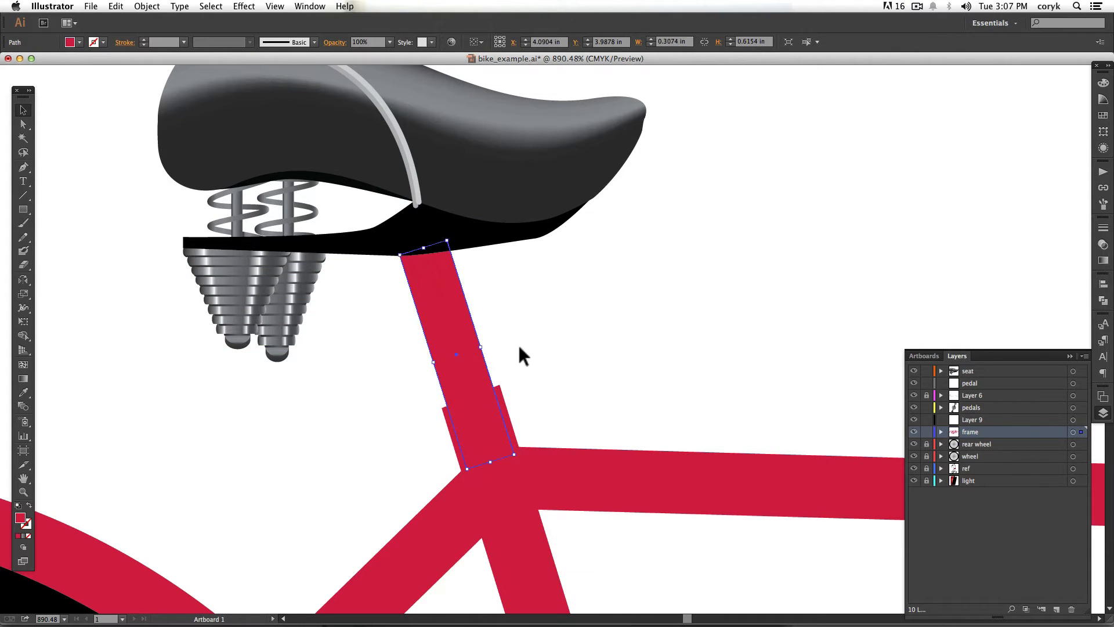
# Apply the springs' metallic gradient across the seat post's width and adjust its stops for a bright central highlight.
pyautogui.click(300, 300)
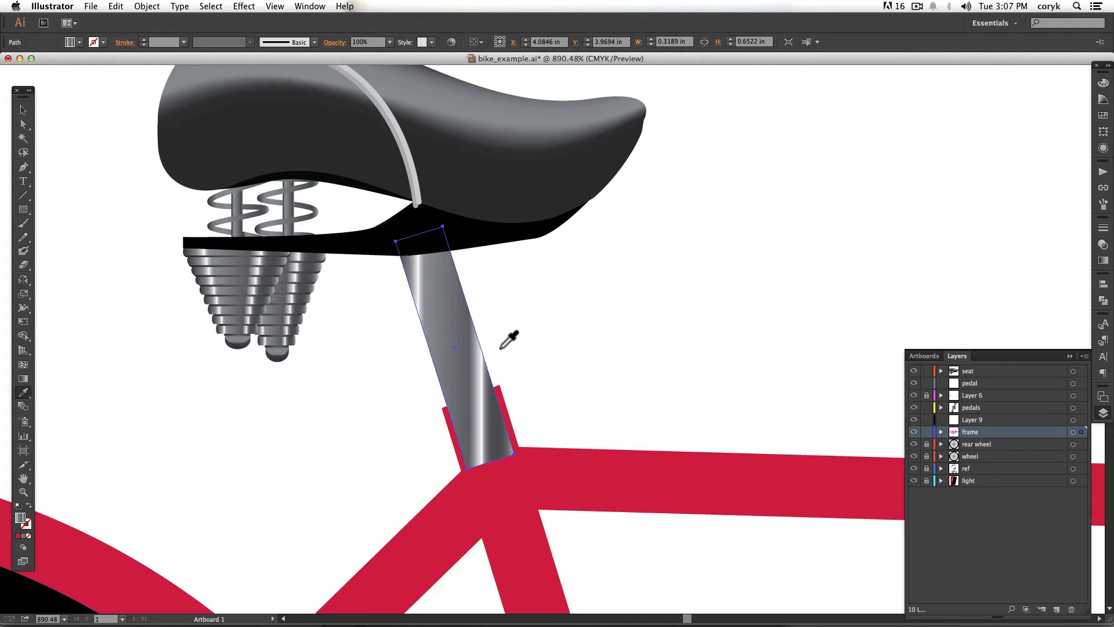
pyautogui.press('g')
pyautogui.moveTo(516, 346); pyautogui.dragTo(513, 304)
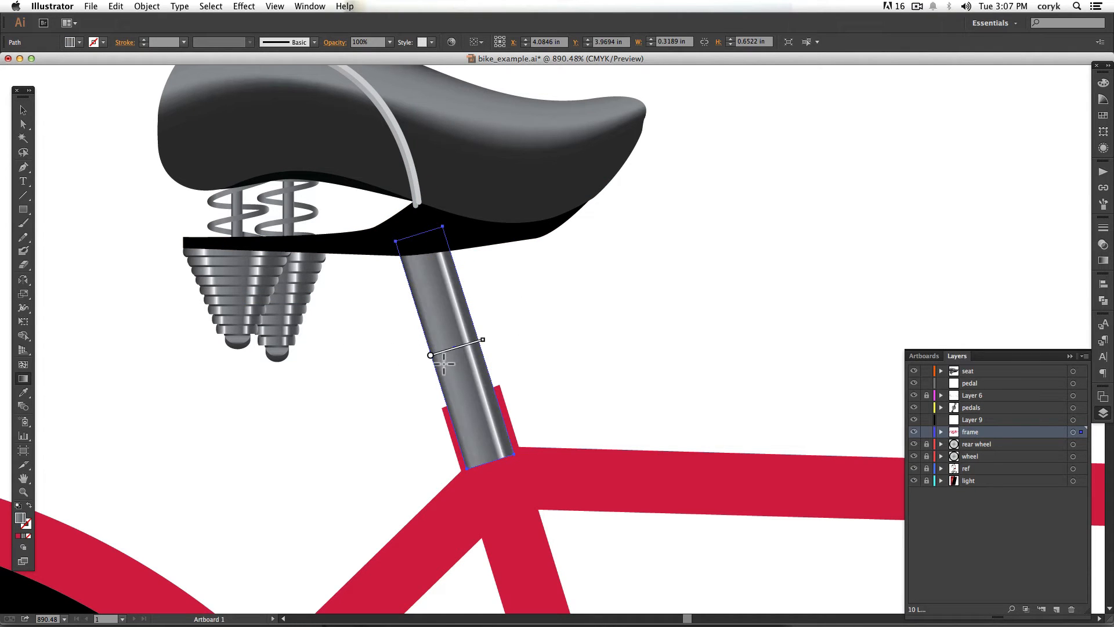
pyautogui.doubleClick(465, 350)
pyautogui.moveTo(468, 350); pyautogui.dragTo(440, 355)
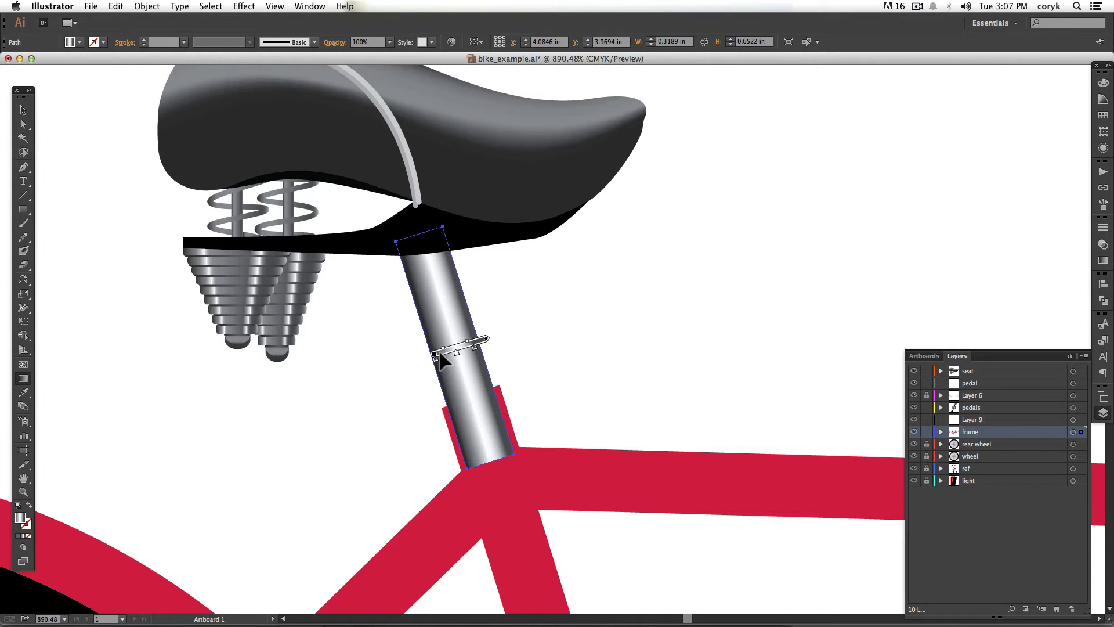
# Send the metallic seat post behind the red seat tube.
pyautogui.click(546, 331)
pyautogui.click(458, 358)
pyautogui.press('super+shift+[')
pyautogui.click(551, 342)
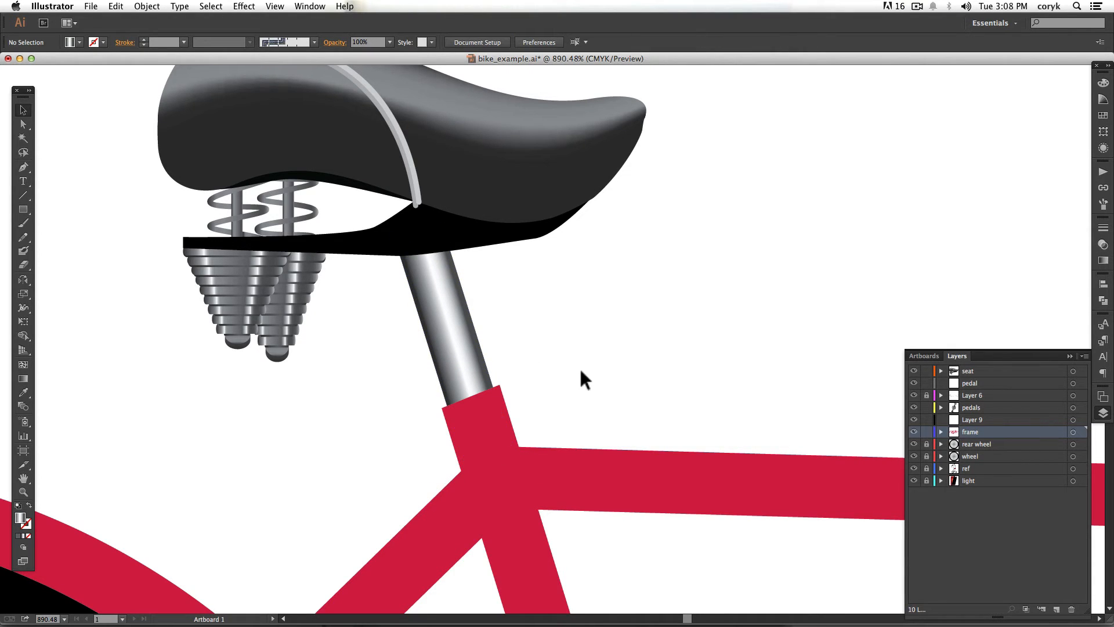
# Make short, wider copies of the seat post and stack them as collar bands where the post meets the seat tube.
pyautogui.click(473, 370)
pyautogui.moveTo(426, 244); pyautogui.dragTo(505, 435)
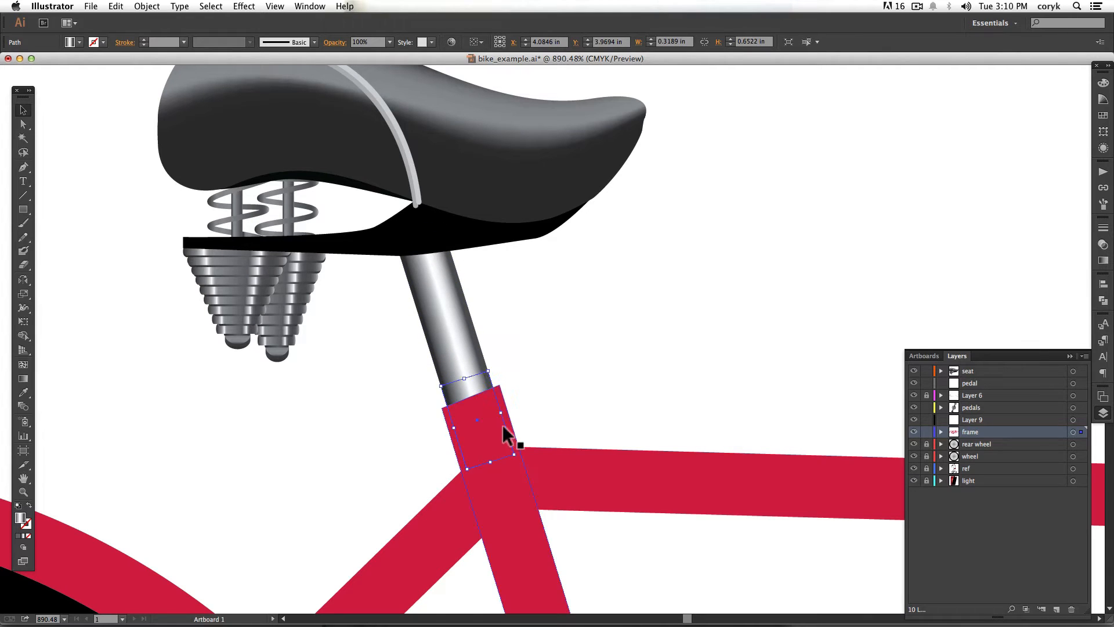
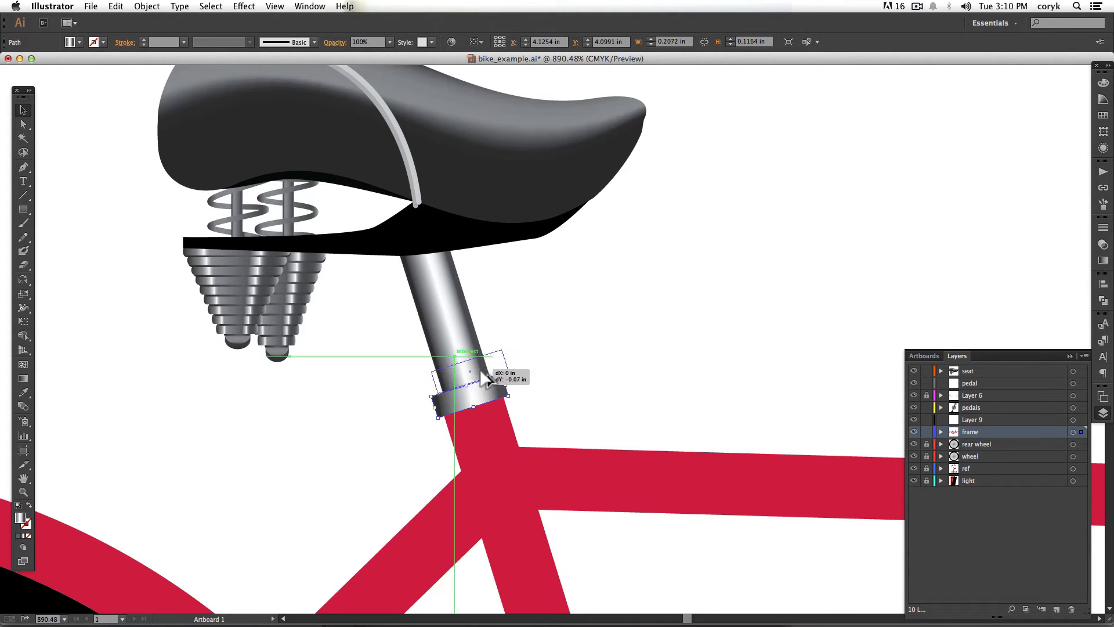
pyautogui.moveTo(483, 374); pyautogui.dragTo(512, 373)
pyautogui.click(543, 431)
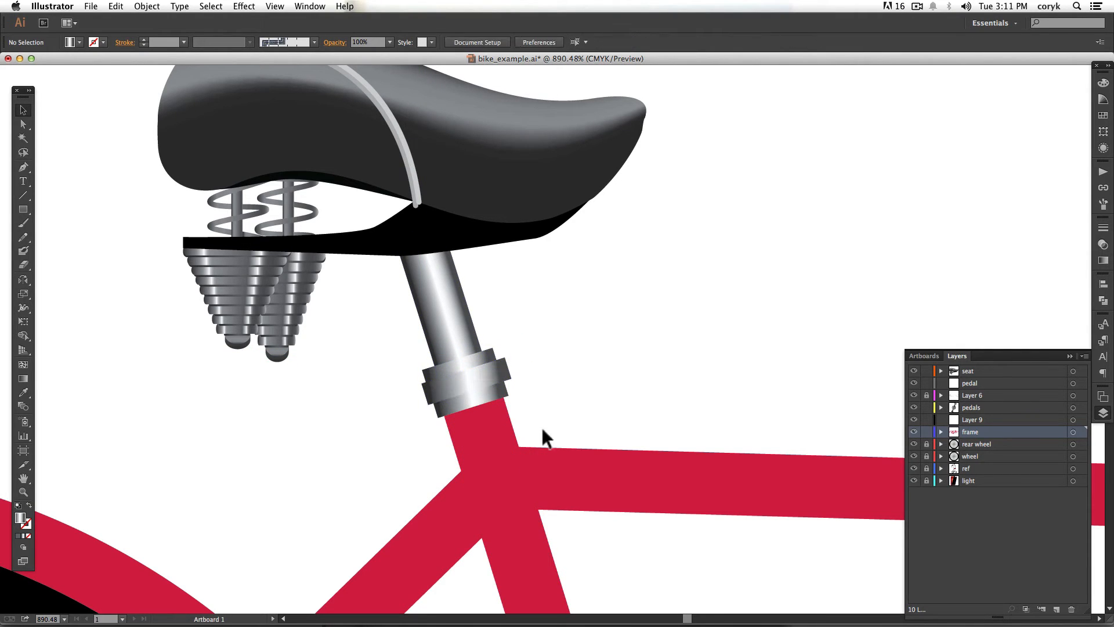
# Redraw the gradients across the collar bands, angled 17.4° on the upper band and 18.7° on the lower band.
pyautogui.moveTo(443, 374); pyautogui.dragTo(492, 358)
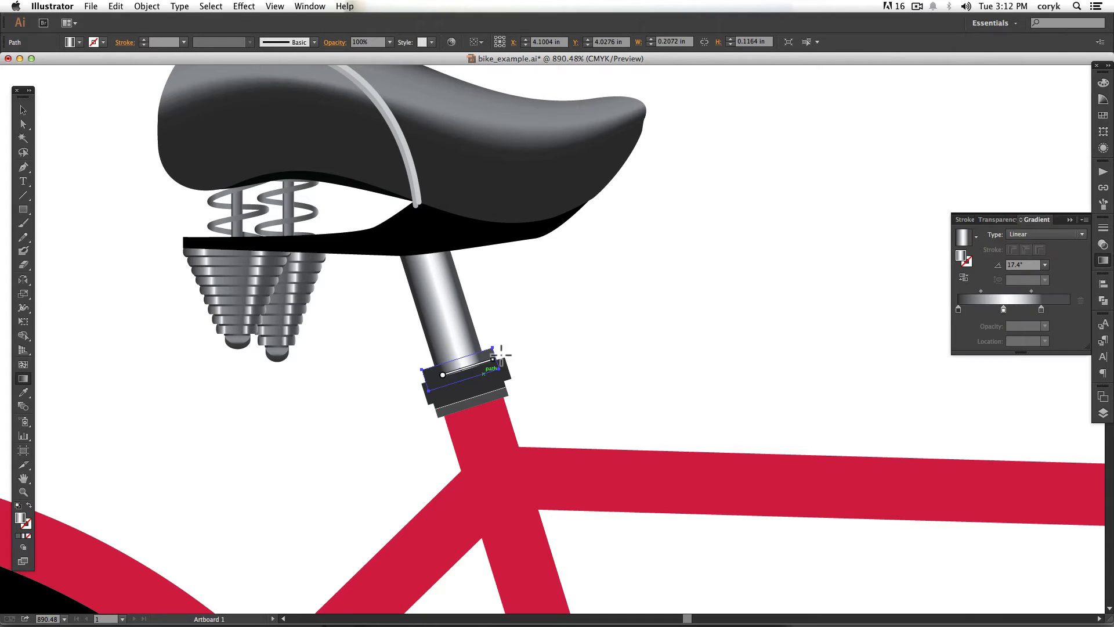
pyautogui.press('v')
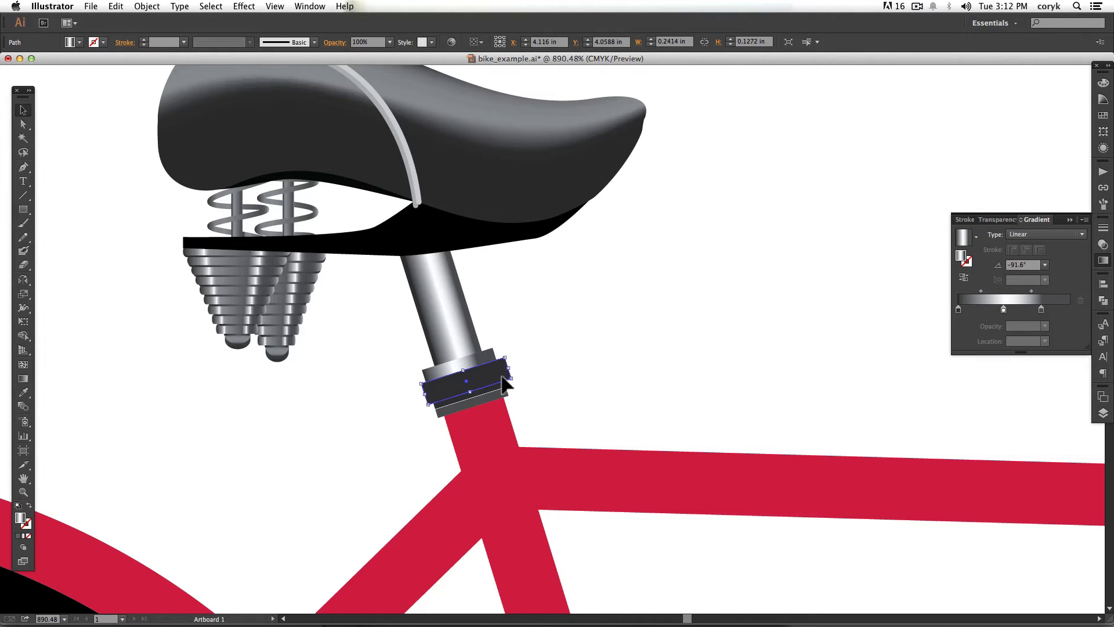
pyautogui.press('v')
pyautogui.click(478, 405)
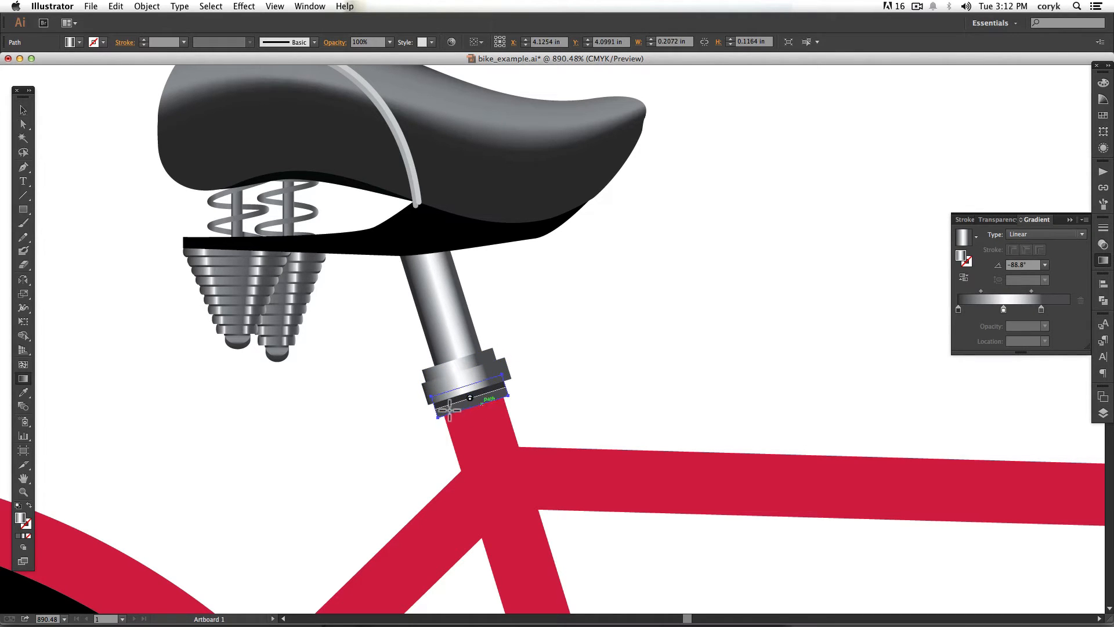
pyautogui.moveTo(506, 388); pyautogui.dragTo(506, 388)
pyautogui.press('v')
pyautogui.click(581, 369)
# Set the shading band at the collar's lower edge to Multiply and a narrow highlight band across the collar to Screen.
pyautogui.click(510, 395)
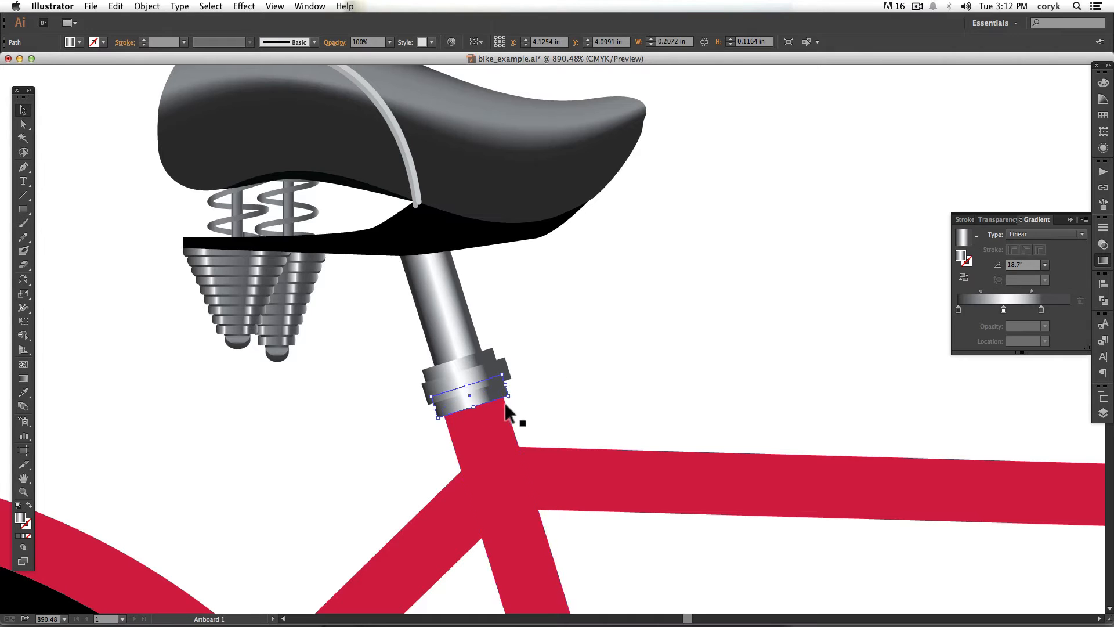
pyautogui.click(1104, 244)
pyautogui.click(866, 341)
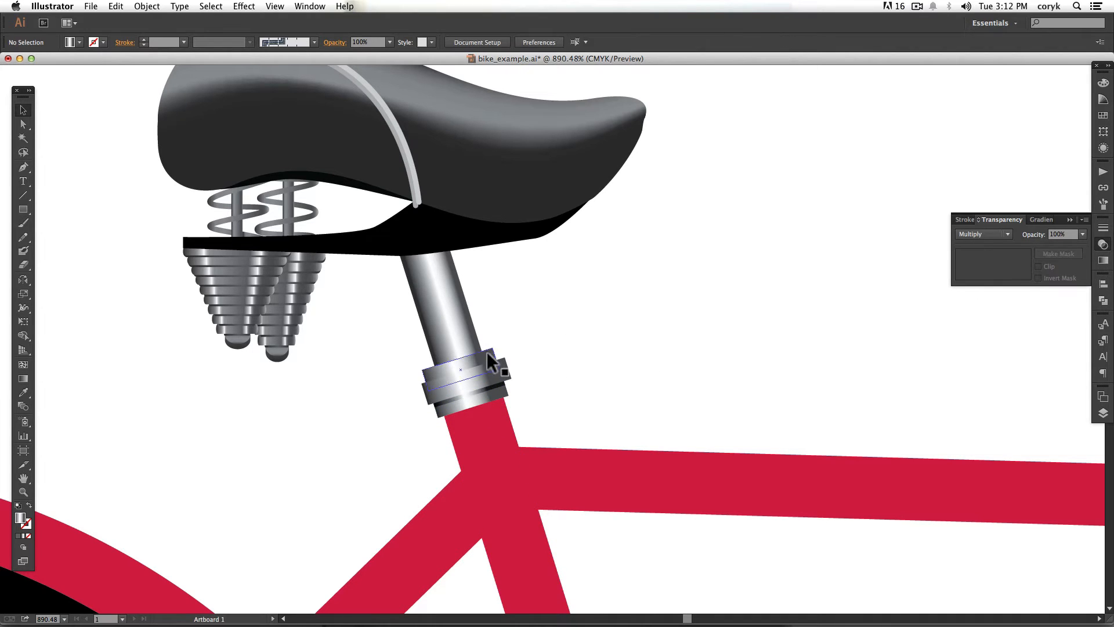
pyautogui.click(488, 353)
pyautogui.click(985, 233)
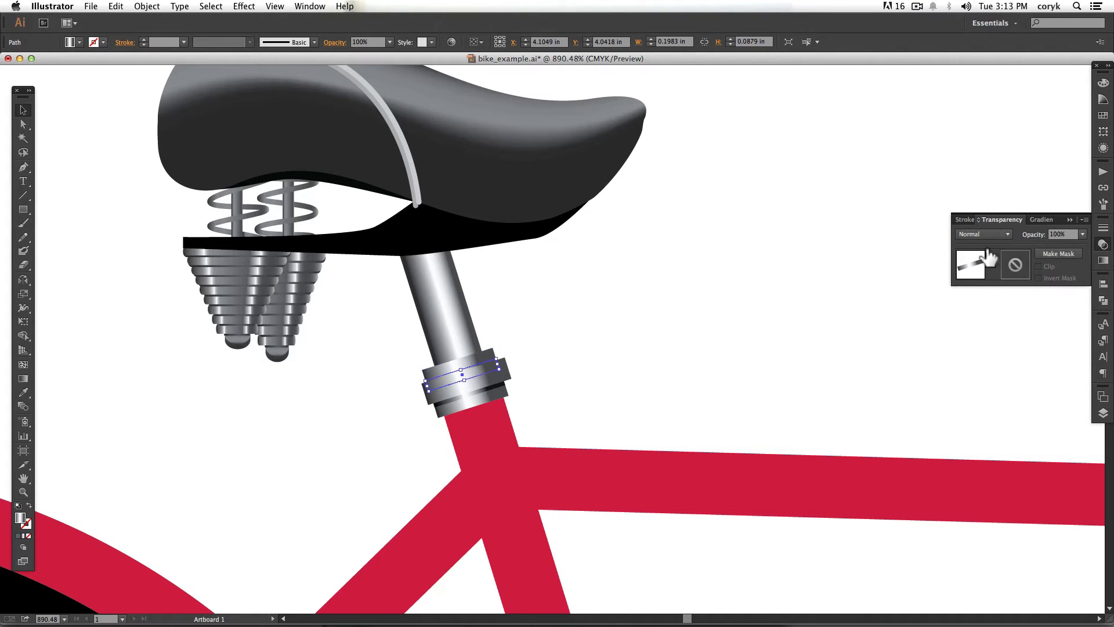
pyautogui.click(978, 297)
pyautogui.click(569, 321)
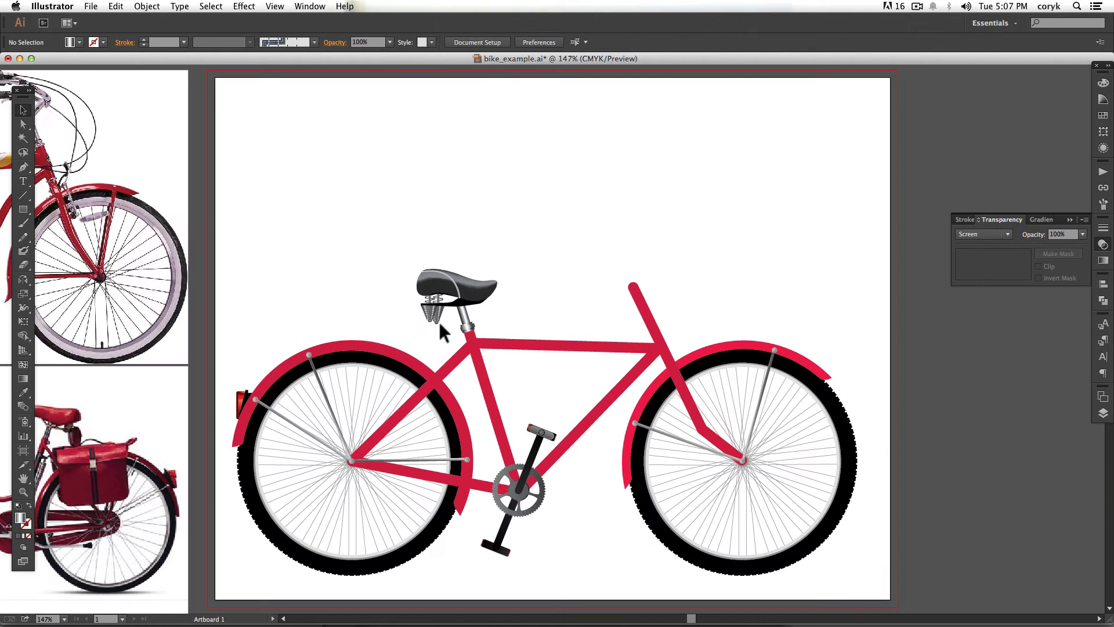
# Ungroup the seat artwork on its layer and nudge the front coil slightly upward beneath the seat.
pyautogui.click(441, 316)
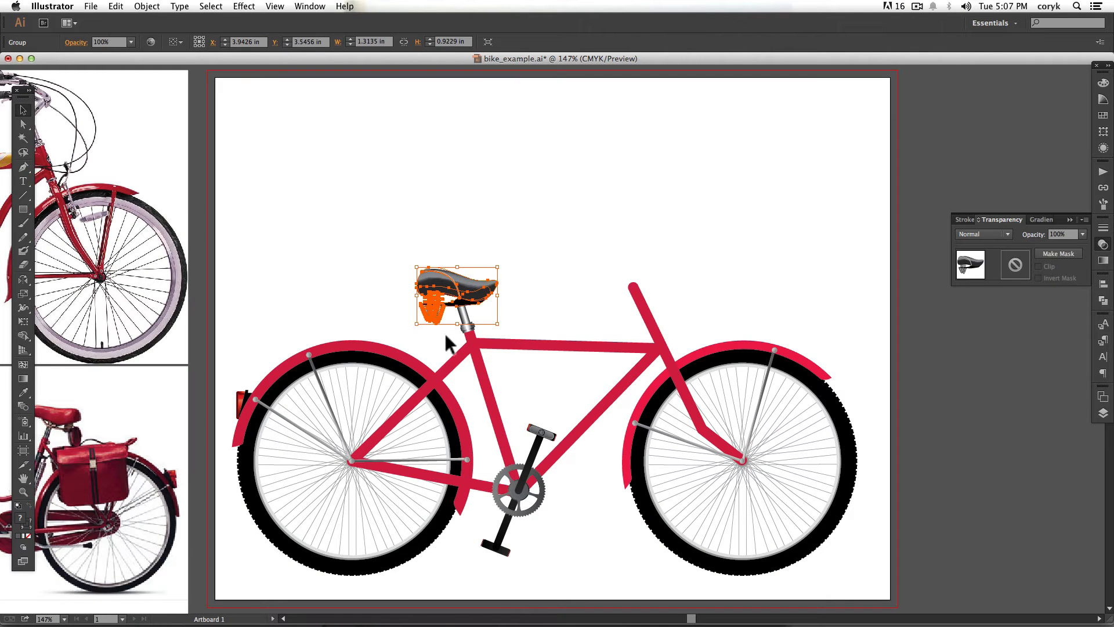
pyautogui.press('z')
pyautogui.click(537, 332)
pyautogui.click(1102, 412)
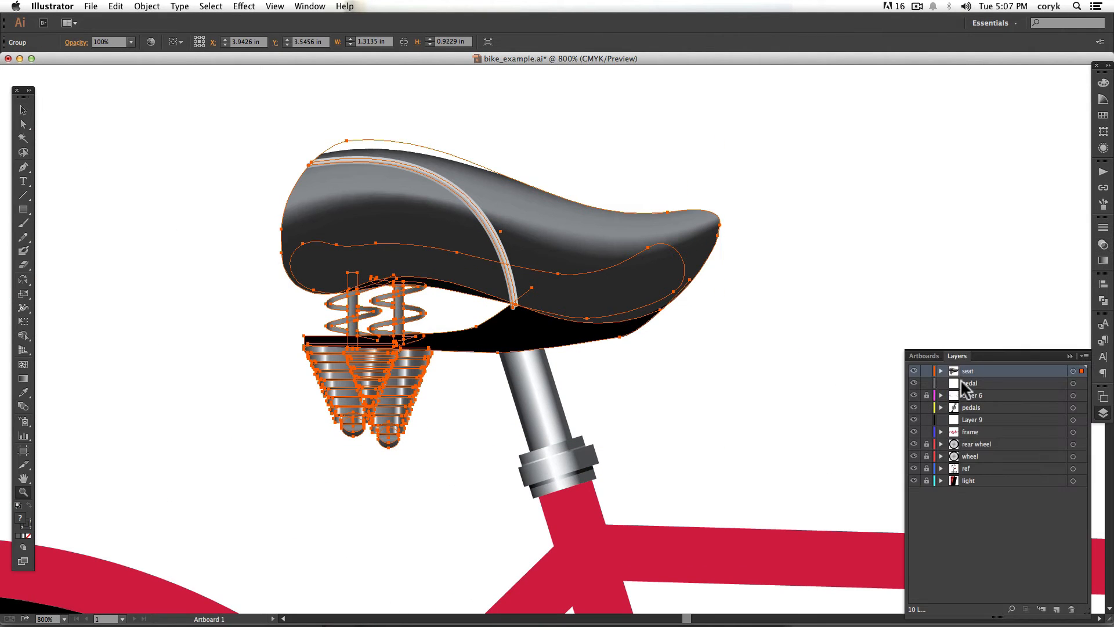
pyautogui.click(941, 371)
pyautogui.press('super+shift+g')
pyautogui.click(484, 457)
pyautogui.press('v')
pyautogui.click(470, 399)
pyautogui.click(409, 315)
pyautogui.moveTo(409, 326); pyautogui.dragTo(410, 304)
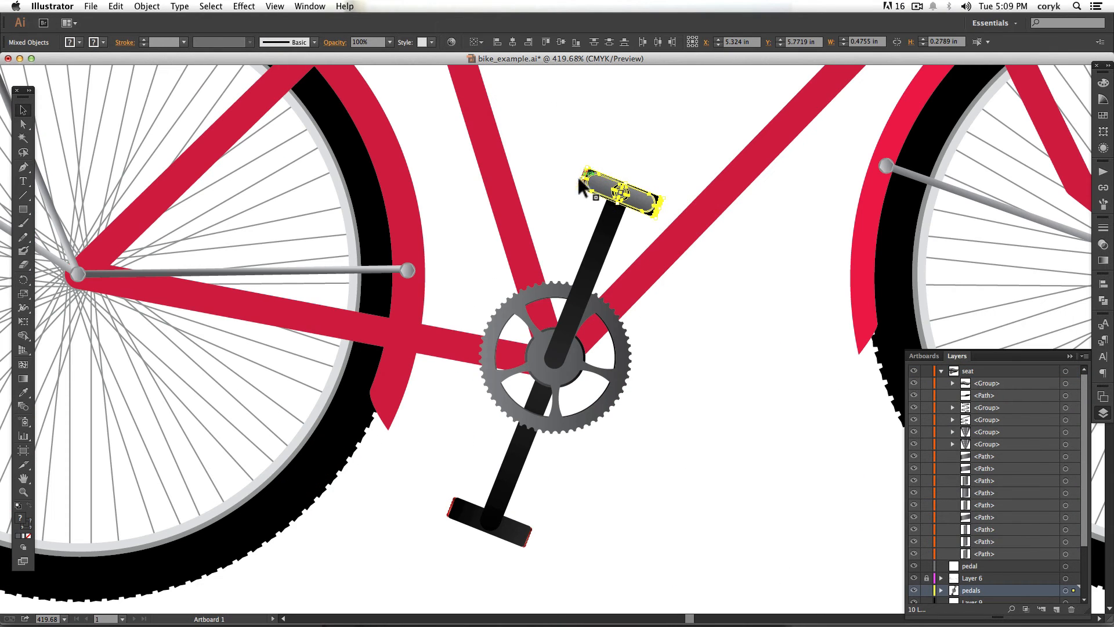
# Rotate the upper pedal so it tilts up toward the front wheel and turn the lower pedal to a steeper downward angle.
pyautogui.press('v')
pyautogui.click(517, 527)
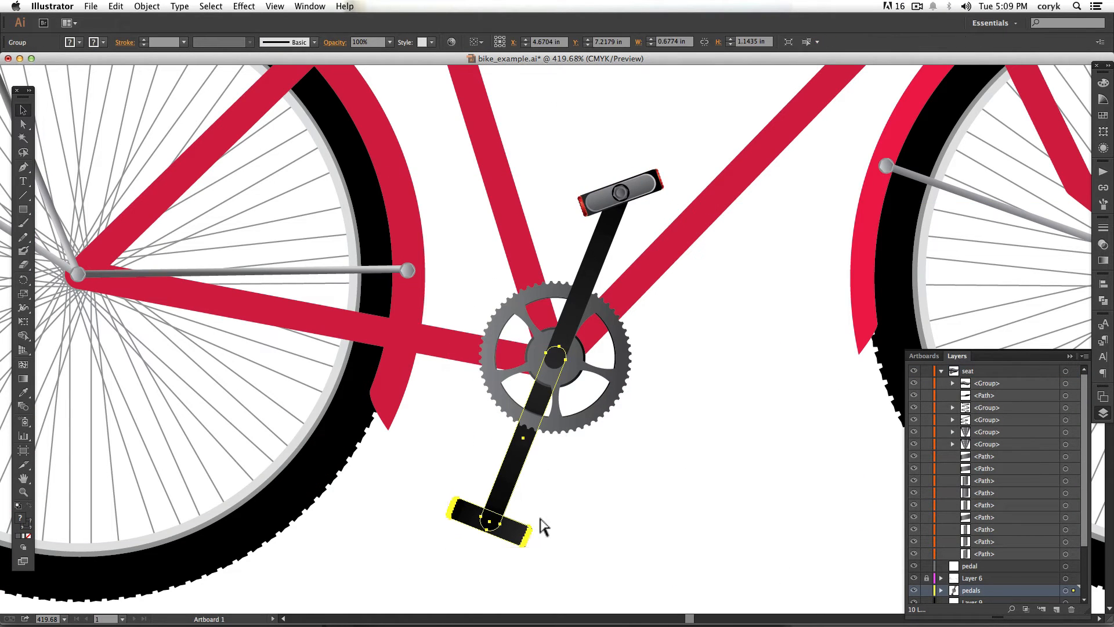
pyautogui.moveTo(572, 561); pyautogui.dragTo(584, 510)
pyautogui.press('v')
pyautogui.press('super+0')
pyautogui.click(551, 505)
# Copy the metallic band from the seat post and paste it across the upper part of the front head tube.
pyautogui.hscroll(-3, 687, 283)
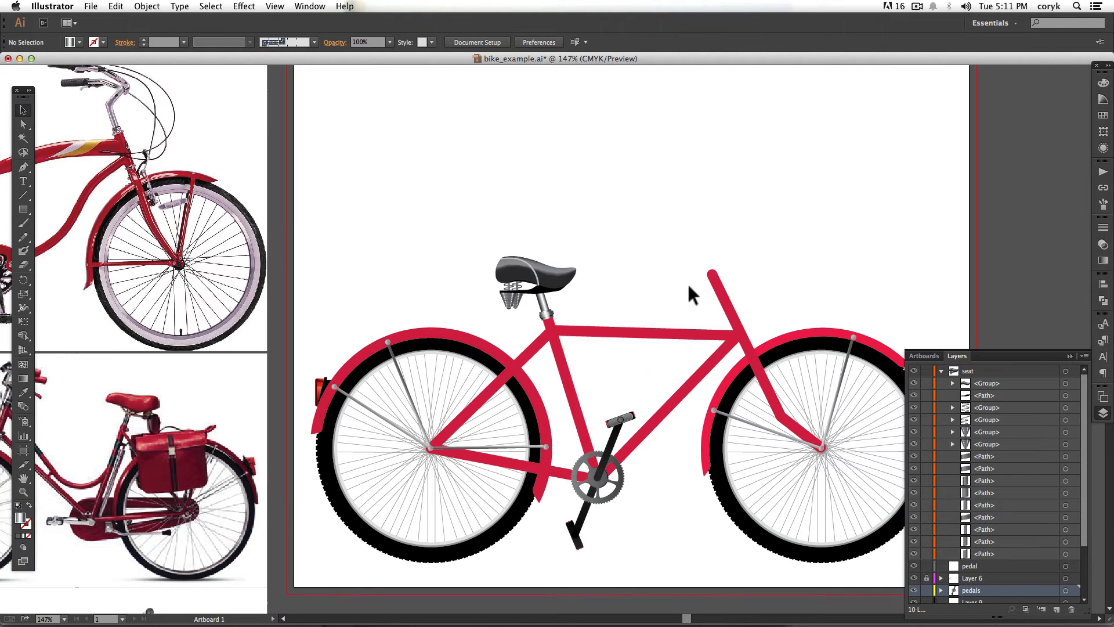
pyautogui.moveTo(673, 250); pyautogui.dragTo(763, 332)
pyautogui.moveTo(594, 323); pyautogui.dragTo(928, 294)
pyautogui.moveTo(29, 426); pyautogui.dragTo(509, 400)
pyautogui.click(268, 398)
pyautogui.press('super+c')
pyautogui.moveTo(902, 337); pyautogui.dragTo(380, 342)
pyautogui.press('super+v')
pyautogui.moveTo(580, 339); pyautogui.dragTo(577, 224)
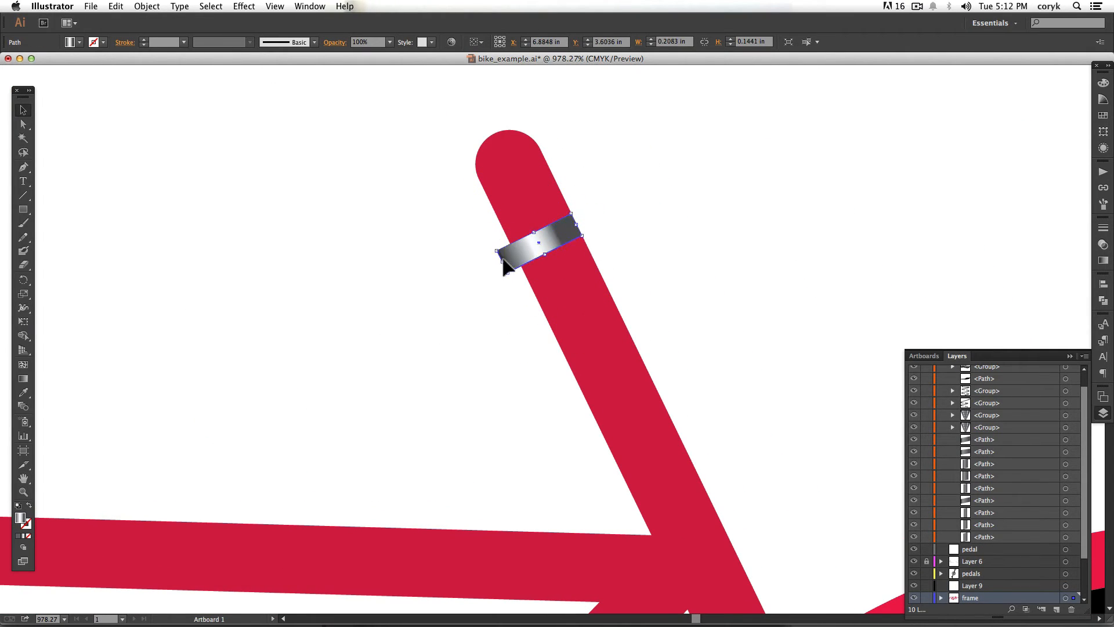
# Fit the pasted band across the head tube, sizing it slightly wider than the tube at about 0.22 by 0.16 in.
pyautogui.moveTo(503, 262); pyautogui.dragTo(516, 255)
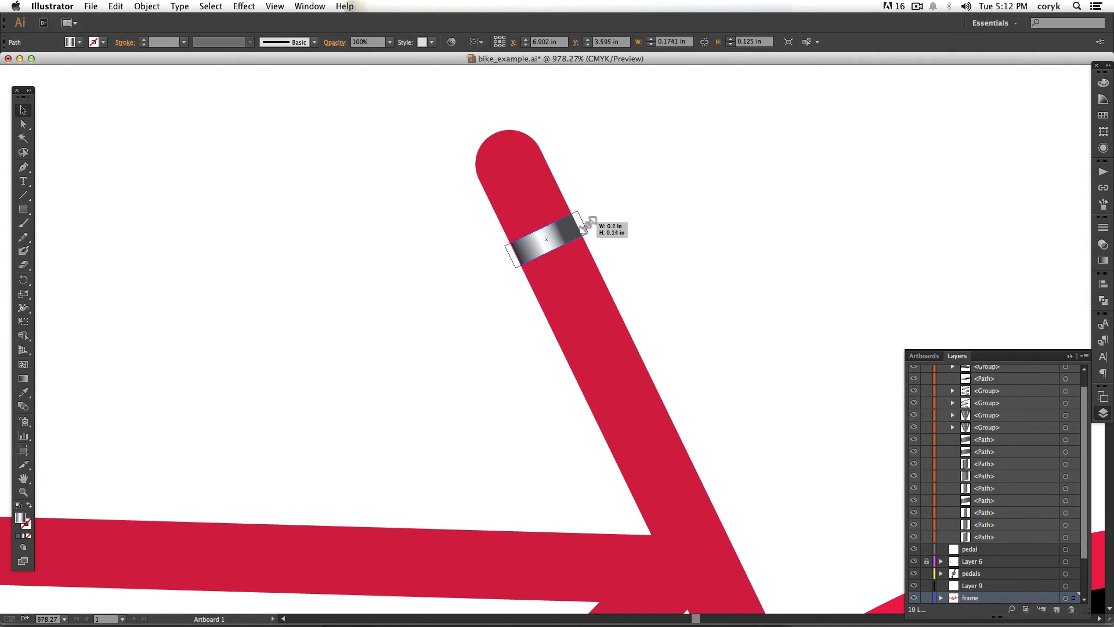
pyautogui.moveTo(591, 223); pyautogui.dragTo(596, 220)
pyautogui.press('super+0')
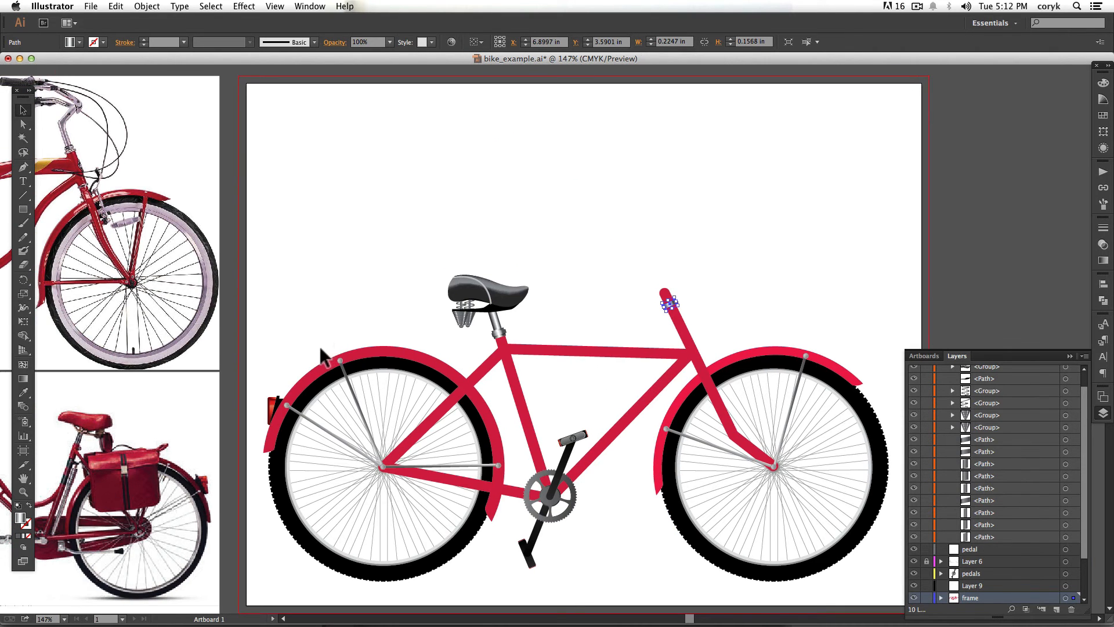
# Duplicate the band slightly offset up the tube and darken one copy's gradient, with black outer stops and a gray middle stop.
pyautogui.press('super+space')
pyautogui.moveTo(637, 282); pyautogui.dragTo(718, 339)
pyautogui.moveTo(502, 271); pyautogui.dragTo(496, 268)
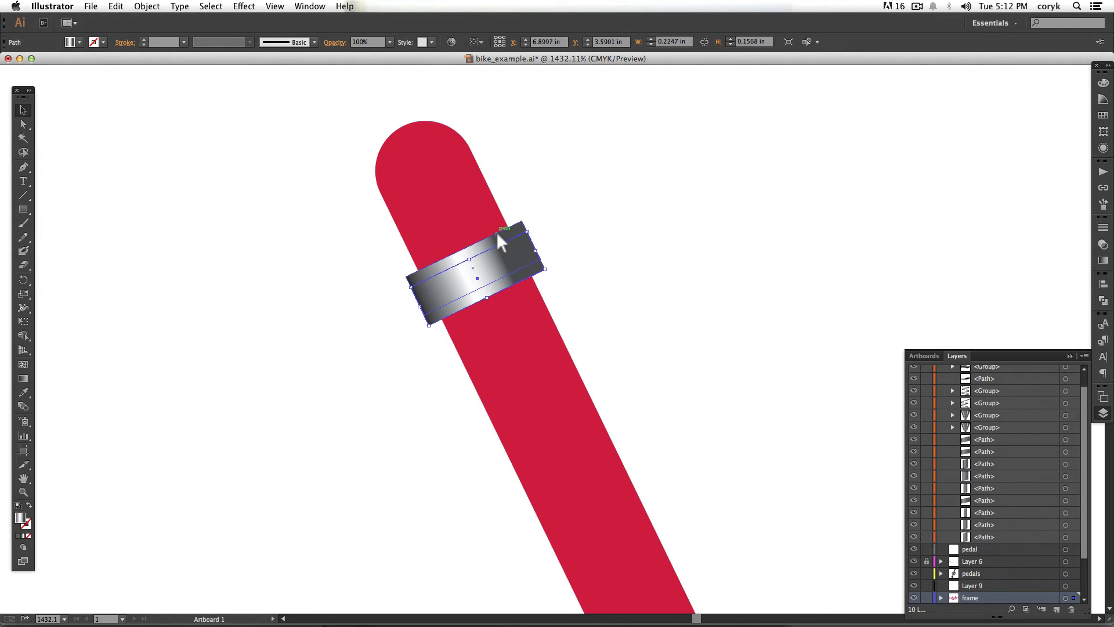
pyautogui.click(1103, 260)
pyautogui.doubleClick(1003, 309)
pyautogui.click(1002, 396)
pyautogui.doubleClick(958, 310)
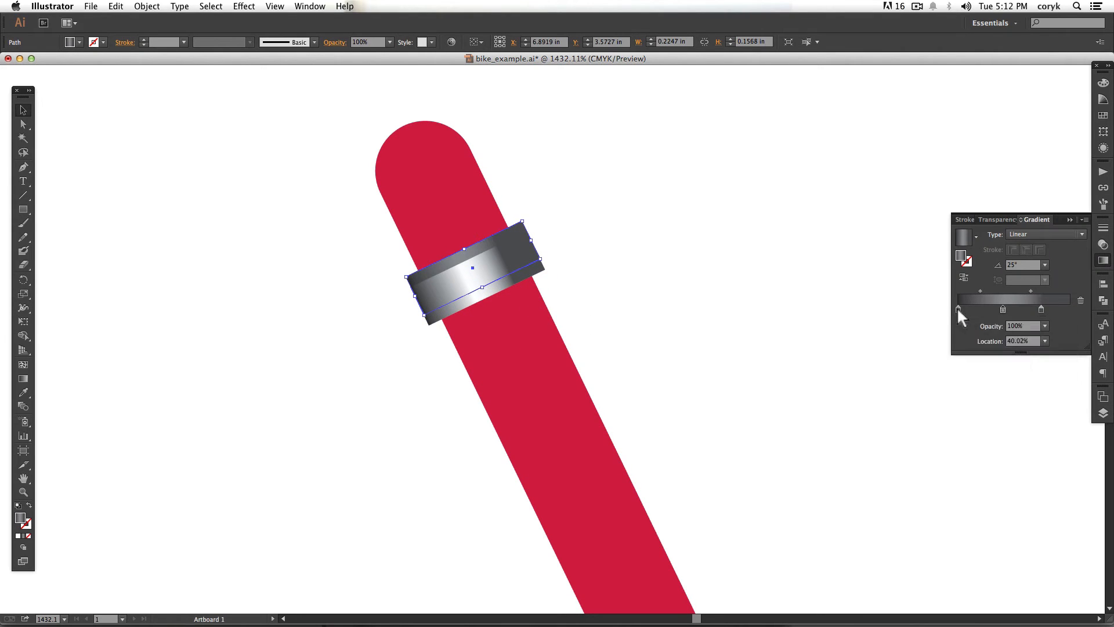
pyautogui.moveTo(1033, 398); pyautogui.dragTo(1039, 399)
pyautogui.doubleClick(1041, 309)
pyautogui.click(1036, 397)
pyautogui.click(492, 242)
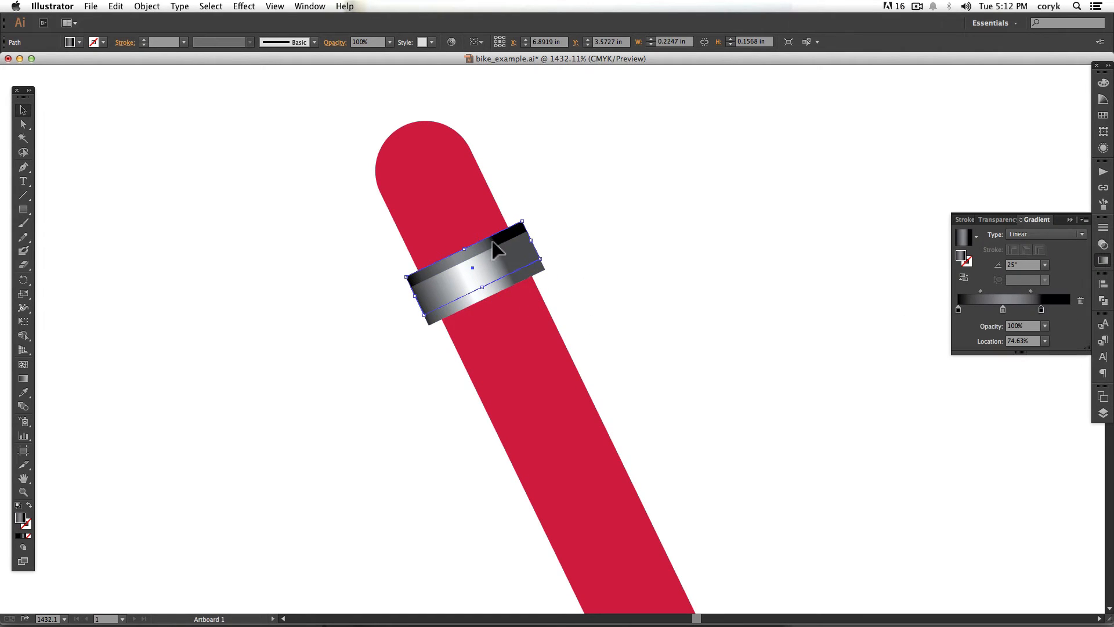
# Stack dark sections and thin silver rings up the head tube, capped by a wide silver band, to build a ribbed collar.
pyautogui.moveTo(528, 245); pyautogui.dragTo(503, 228)
pyautogui.moveTo(442, 206)
pyautogui.mouseDown()
pyautogui.moveTo(456, 235)
pyautogui.moveTo(434, 187)
pyautogui.mouseUp()
pyautogui.click(466, 250)
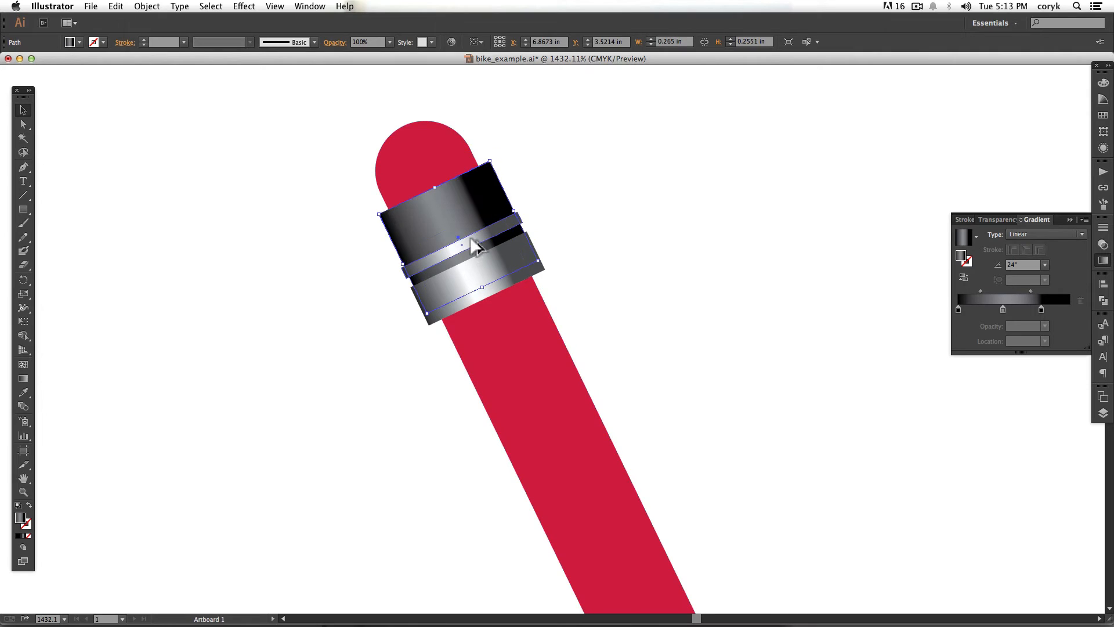
pyautogui.moveTo(470, 238); pyautogui.dragTo(515, 178)
# Reshape the side edges of the collar's wide top band and lower thin ring so they bulge outward.
pyautogui.moveTo(23, 293); pyautogui.dragTo(61, 325)
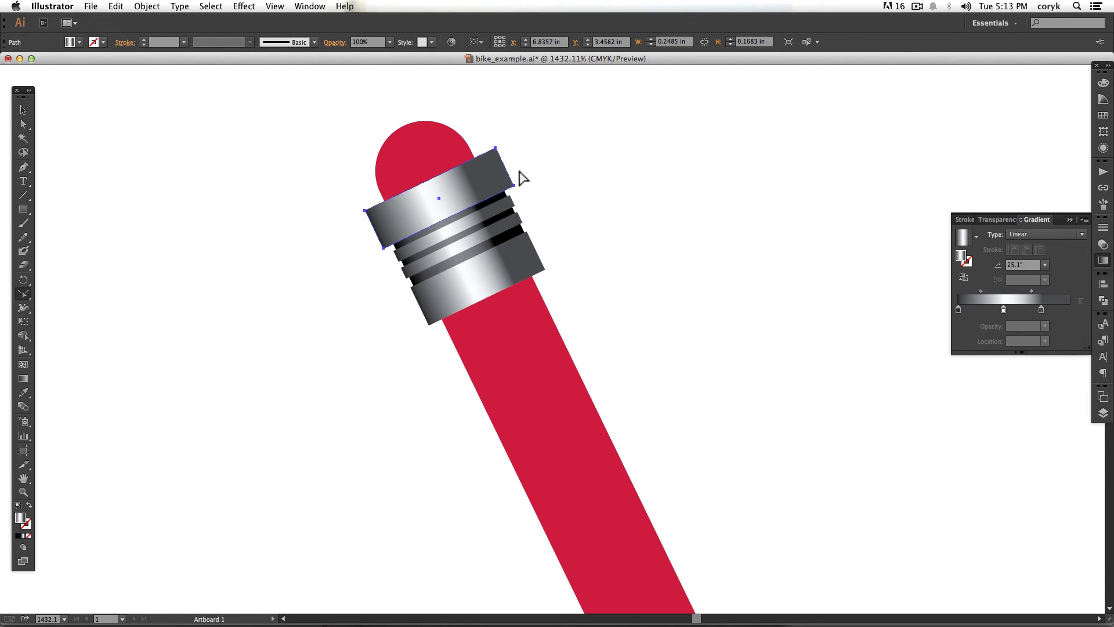
pyautogui.press('a')
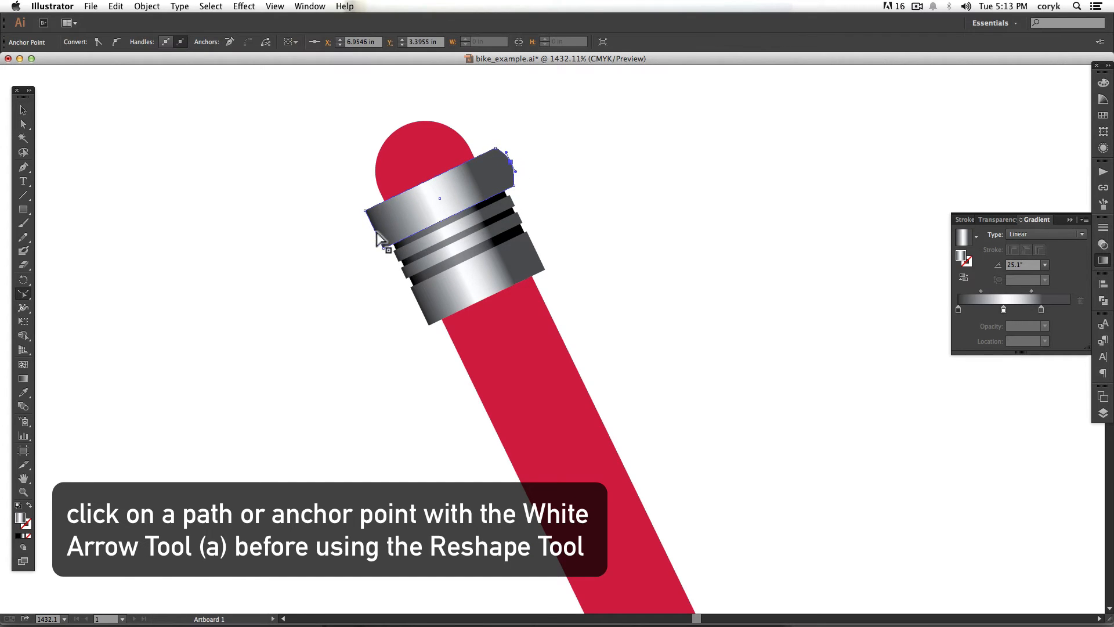
pyautogui.click(367, 232)
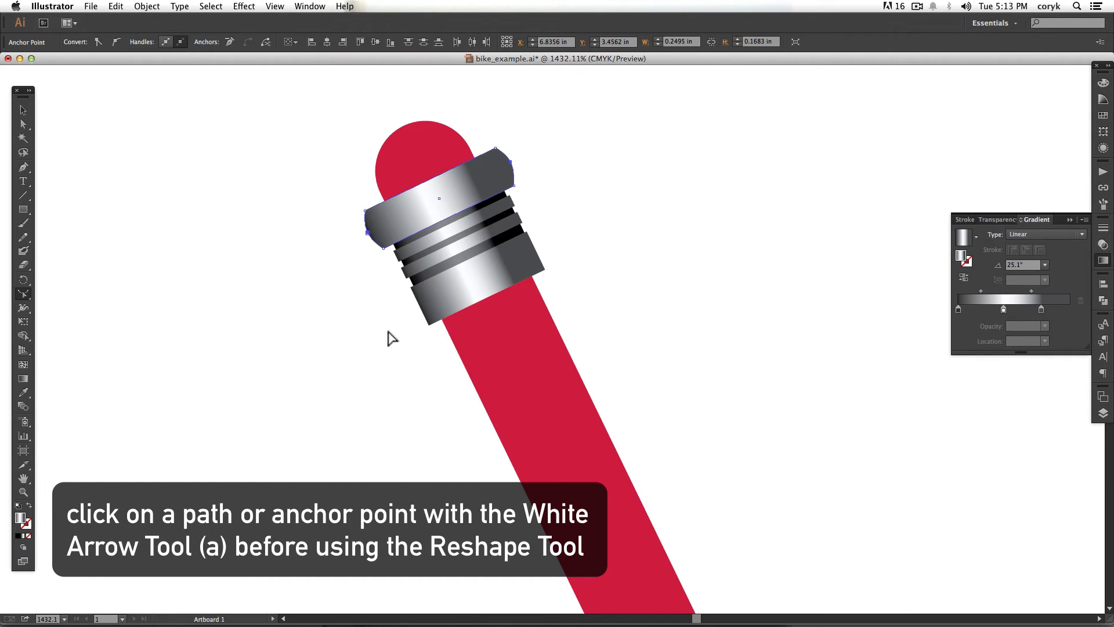
pyautogui.click(401, 282)
pyautogui.click(403, 274)
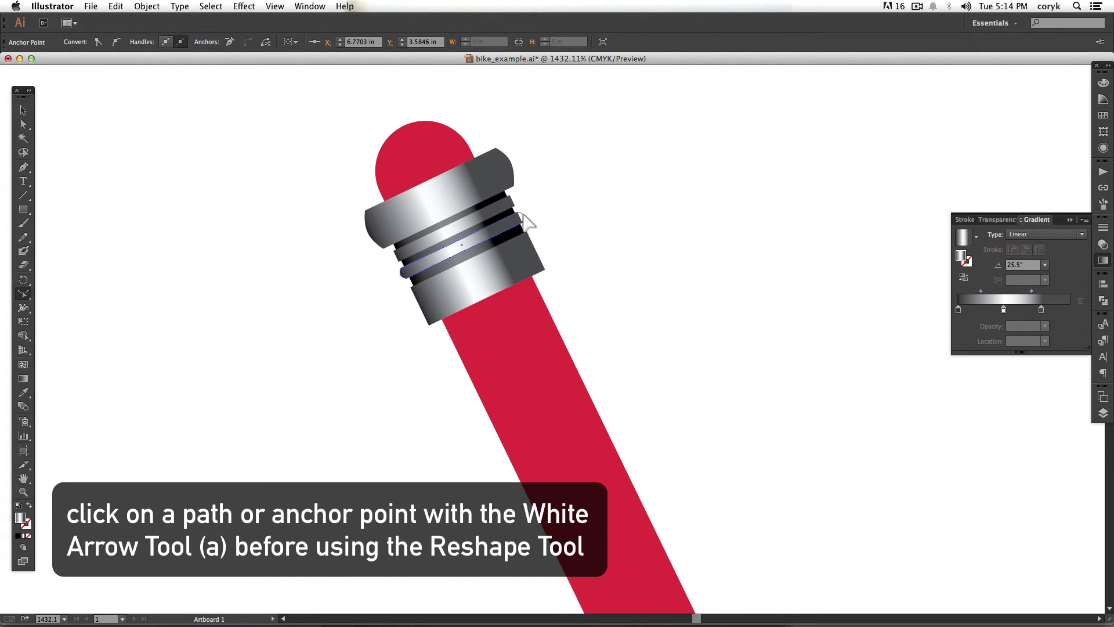
pyautogui.press('v')
pyautogui.click(616, 274)
# Remove the rounded red tip of the frame protruding above the collar with the Shape Builder tool.
pyautogui.click(521, 343)
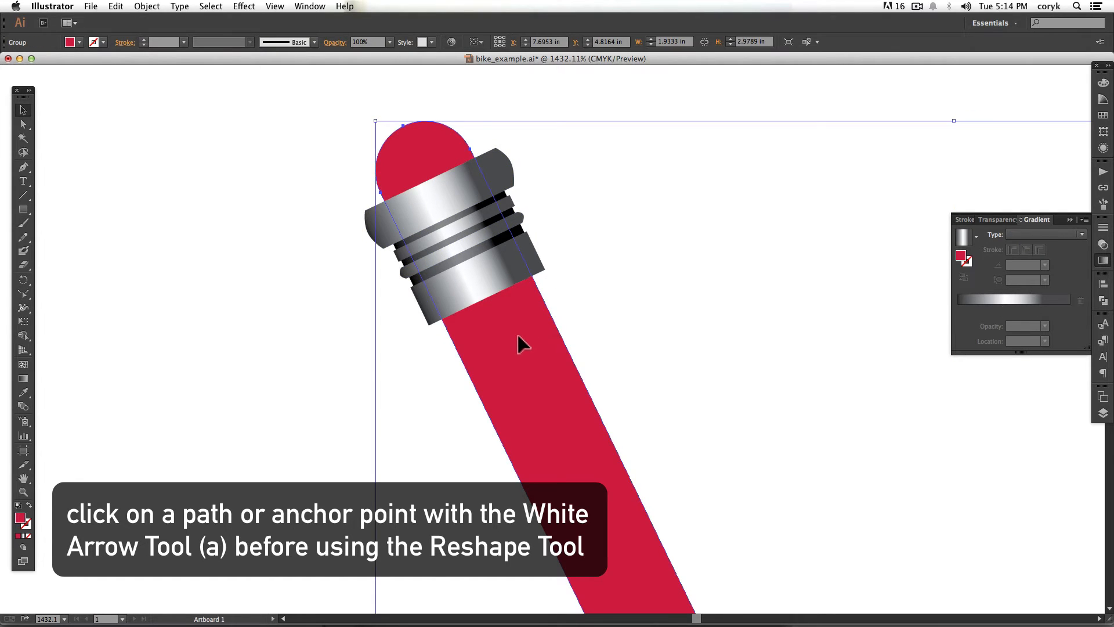
pyautogui.keyDown('shift'); pyautogui.click(439, 192); pyautogui.keyUp('shift')
pyautogui.hotkey('shift', 'm')
pyautogui.keyDown('alt'); pyautogui.click(436, 162); pyautogui.keyUp('alt')
pyautogui.press('v')
pyautogui.click(558, 206)
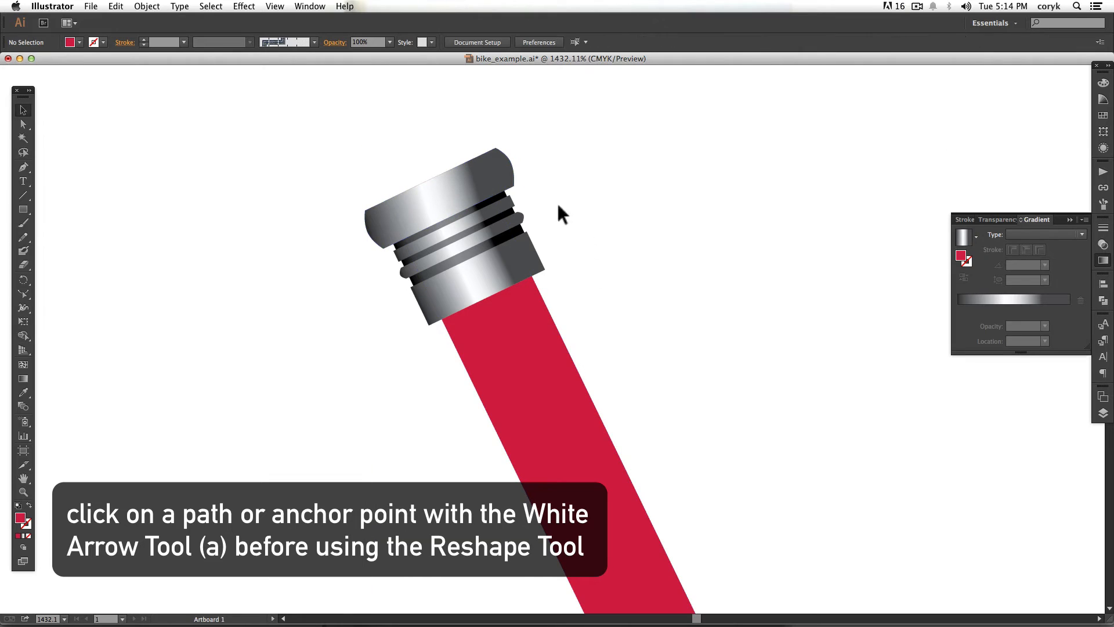
# Stretch a narrowed dark band up out of the collar as a stem tube and sample the collar's silver gradient onto it.
pyautogui.moveTo(489, 185); pyautogui.dragTo(498, 227)
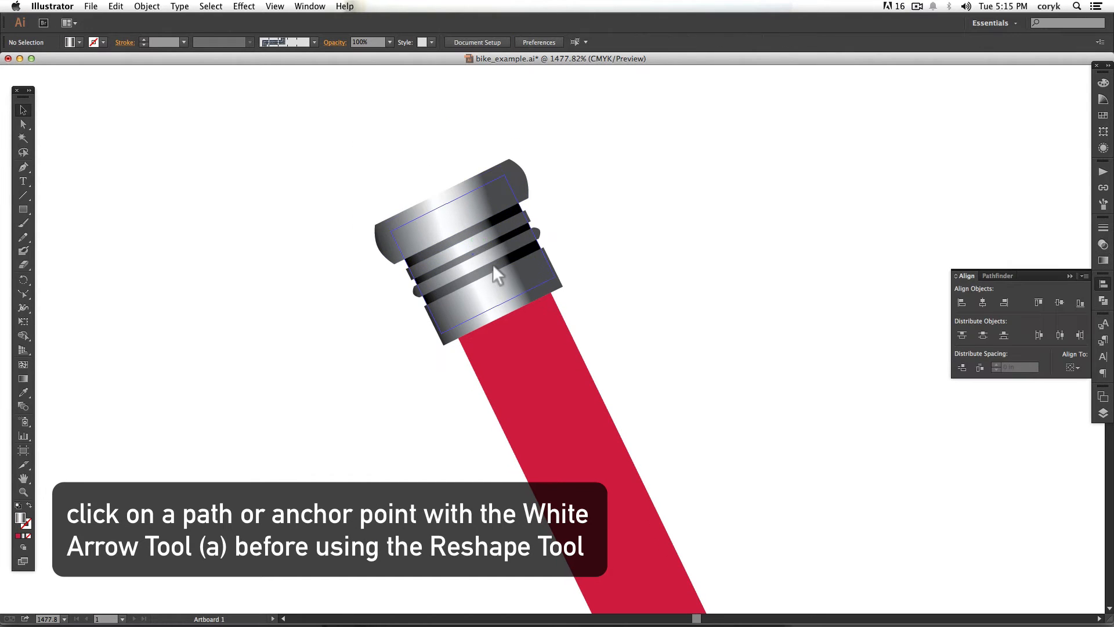
pyautogui.moveTo(493, 264); pyautogui.dragTo(485, 249)
pyautogui.keyDown('alt'); pyautogui.moveTo(521, 210); pyautogui.dragTo(501, 221); pyautogui.keyUp('alt')
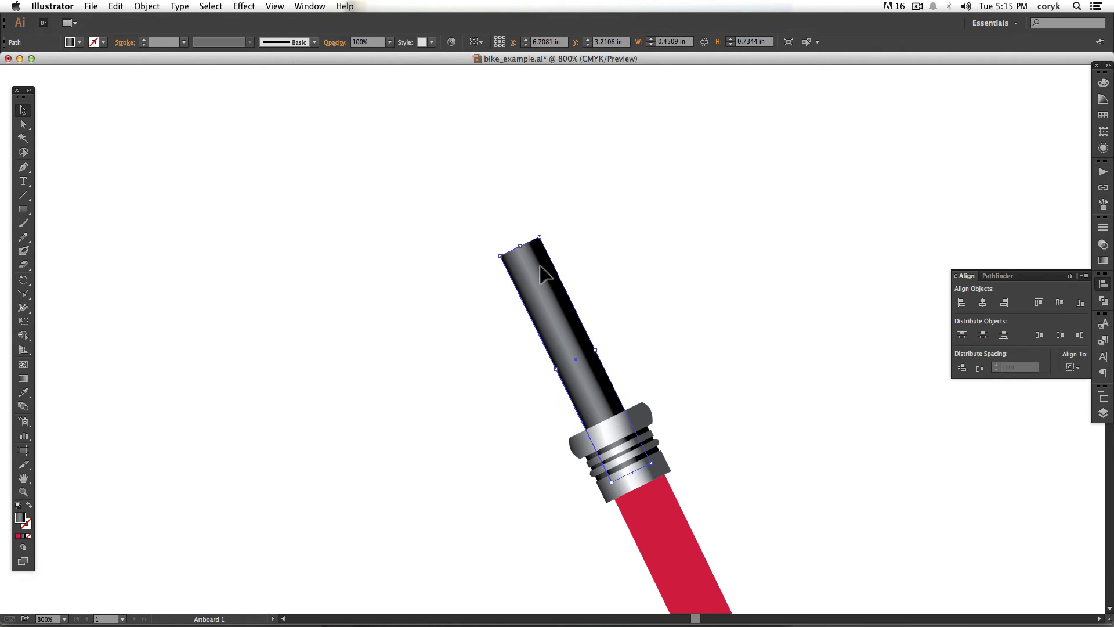
pyautogui.press('i')
pyautogui.click(619, 430)
pyautogui.press('v')
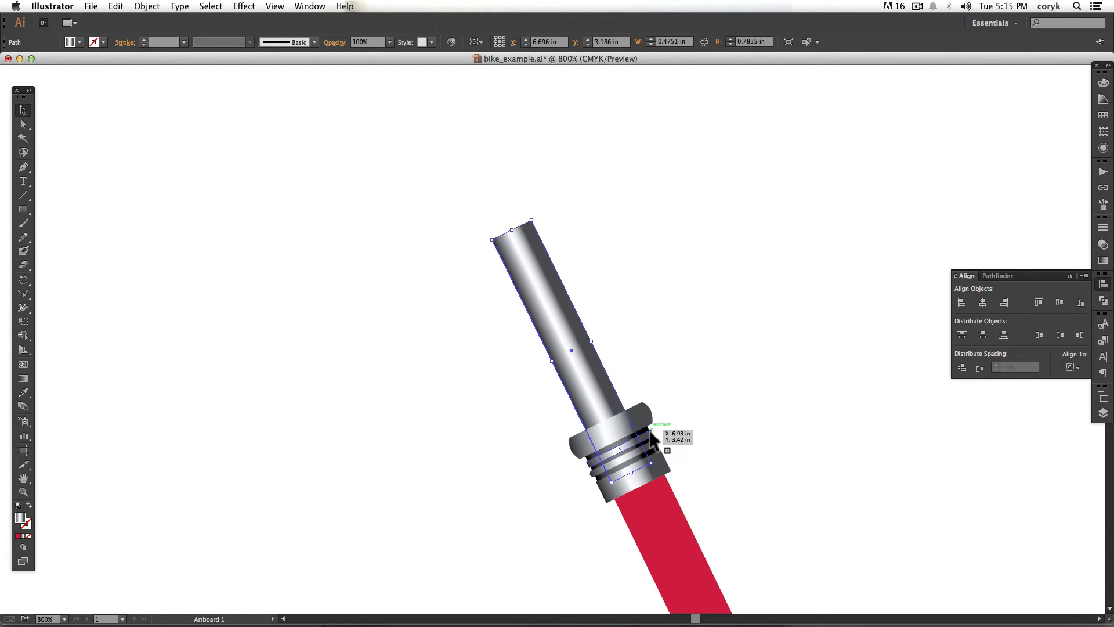
# Add dark shading bands behind the upper and lower edges of the handlebar collar.
pyautogui.click(683, 444)
pyautogui.click(649, 451)
pyautogui.moveTo(610, 426); pyautogui.dragTo(602, 412)
pyautogui.click(675, 377)
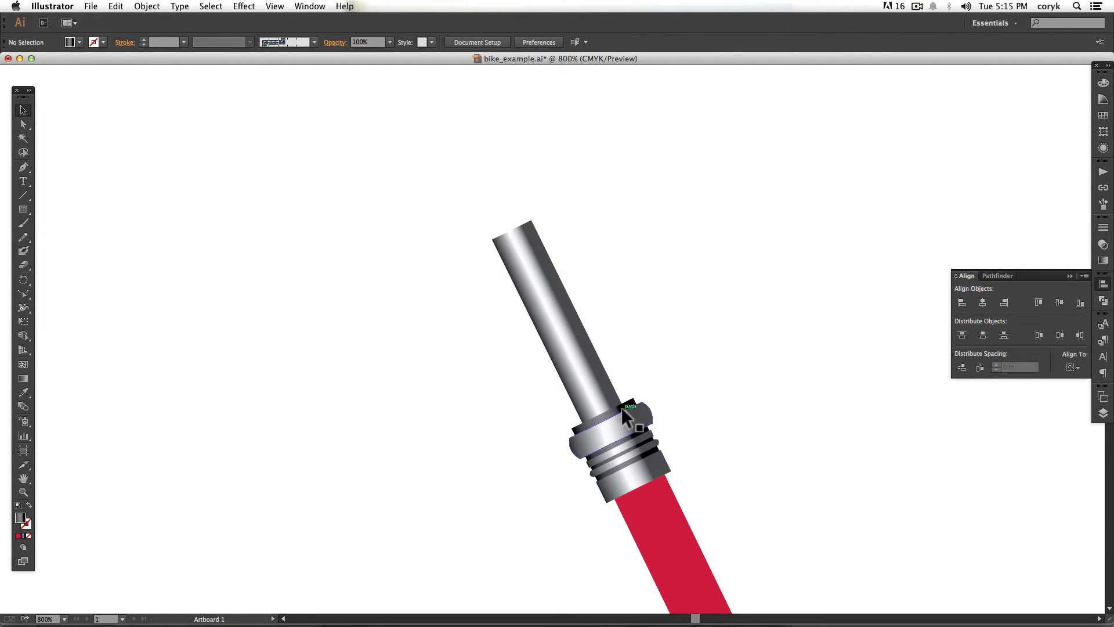
pyautogui.click(622, 407)
pyautogui.moveTo(636, 481); pyautogui.dragTo(641, 490)
pyautogui.click(693, 436)
pyautogui.press('super+0')
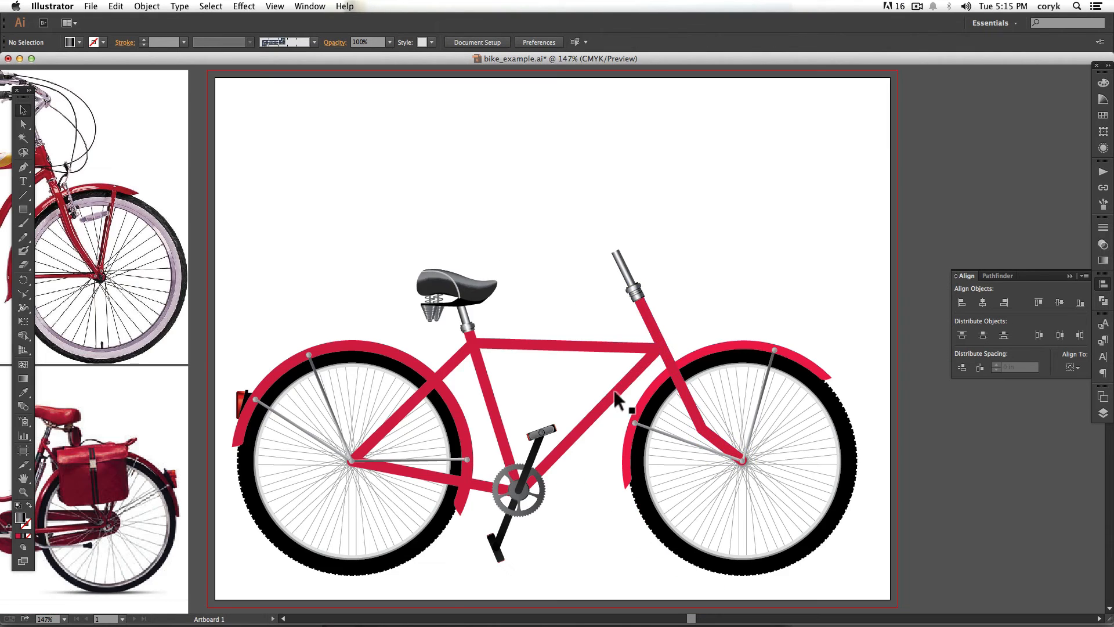
# Draw an open path beside the stem with a long vertical leg, a rounded corner and a short horizontal leg.
pyautogui.moveTo(319, 225); pyautogui.dragTo(373, 261)
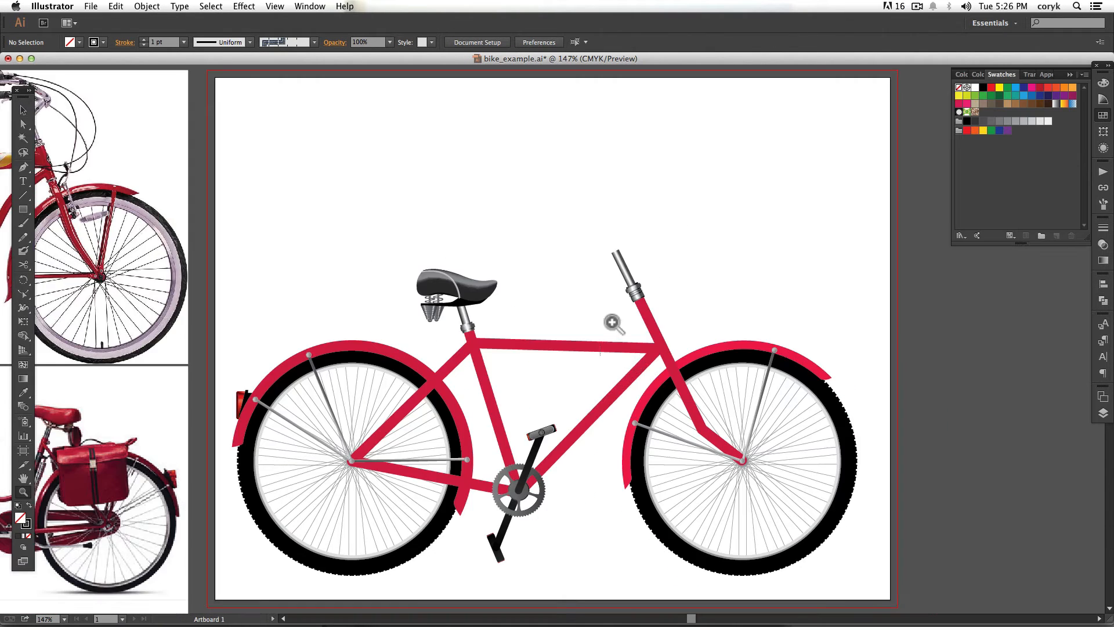
pyautogui.click(610, 320)
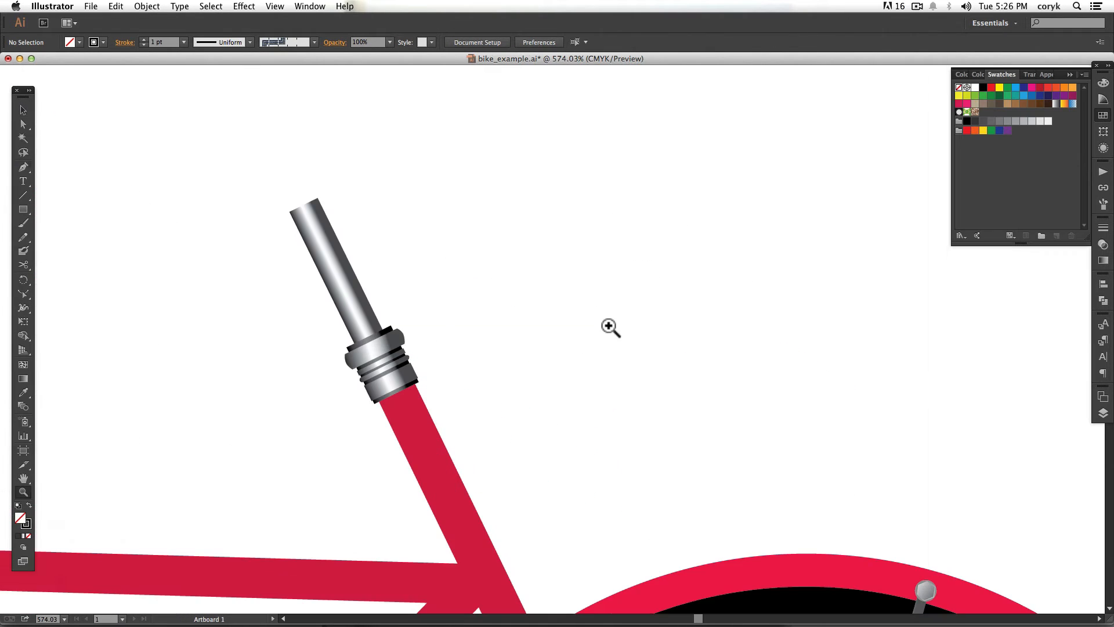
pyautogui.press('p')
pyautogui.click(611, 345)
pyautogui.moveTo(611, 162); pyautogui.dragTo(611, 144)
pyautogui.moveTo(633, 144); pyautogui.dragTo(659, 144)
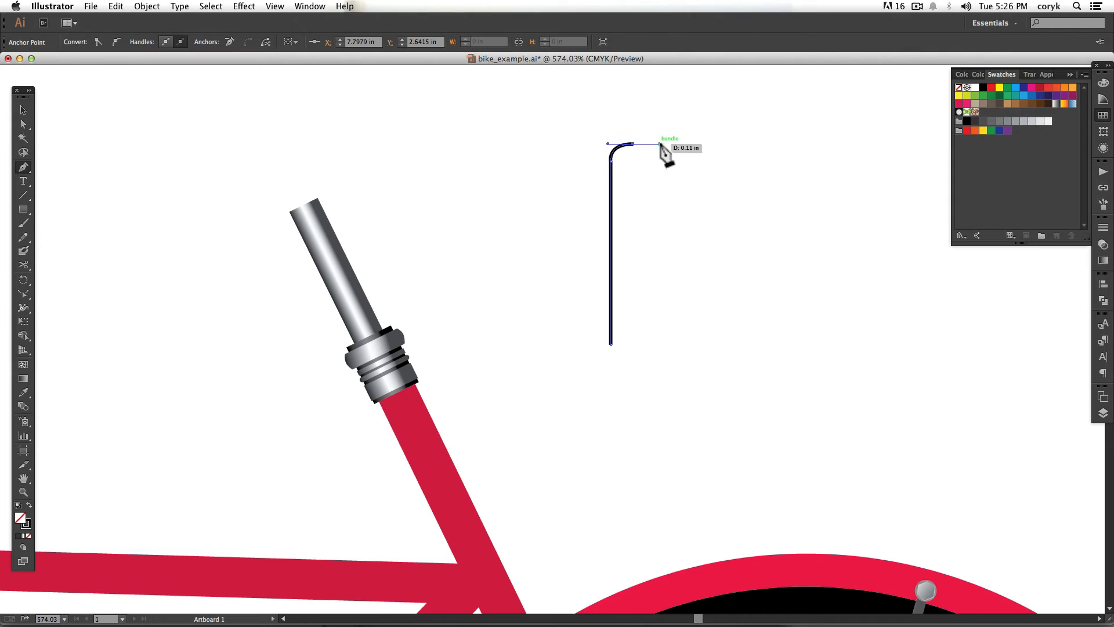
pyautogui.click(689, 143)
# Set the path's stroke to 10 pt with round caps and round corner joins.
pyautogui.click(1102, 228)
pyautogui.keyDown('shift'); pyautogui.click(998, 232); pyautogui.keyUp('shift')
pyautogui.click(999, 237)
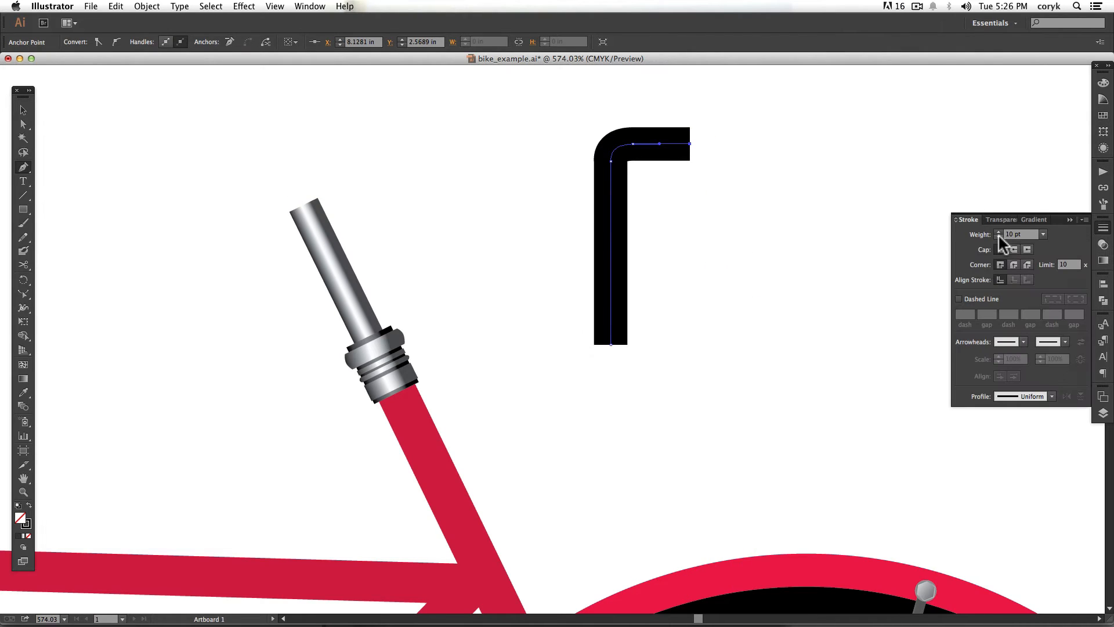
pyautogui.click(999, 237)
pyautogui.click(1014, 249)
pyautogui.click(1014, 265)
pyautogui.click(999, 231)
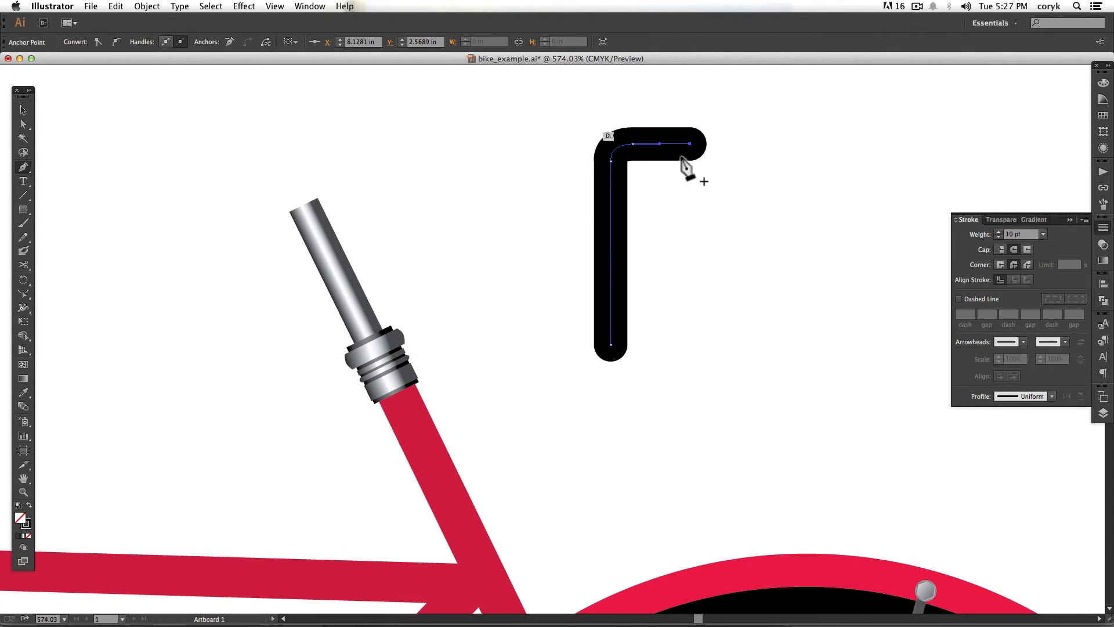
# Expand the thick stroke into a filled shape and swap its fill and stroke to leave a black outline.
pyautogui.click(148, 6)
pyautogui.click(159, 123)
pyautogui.press('Return')
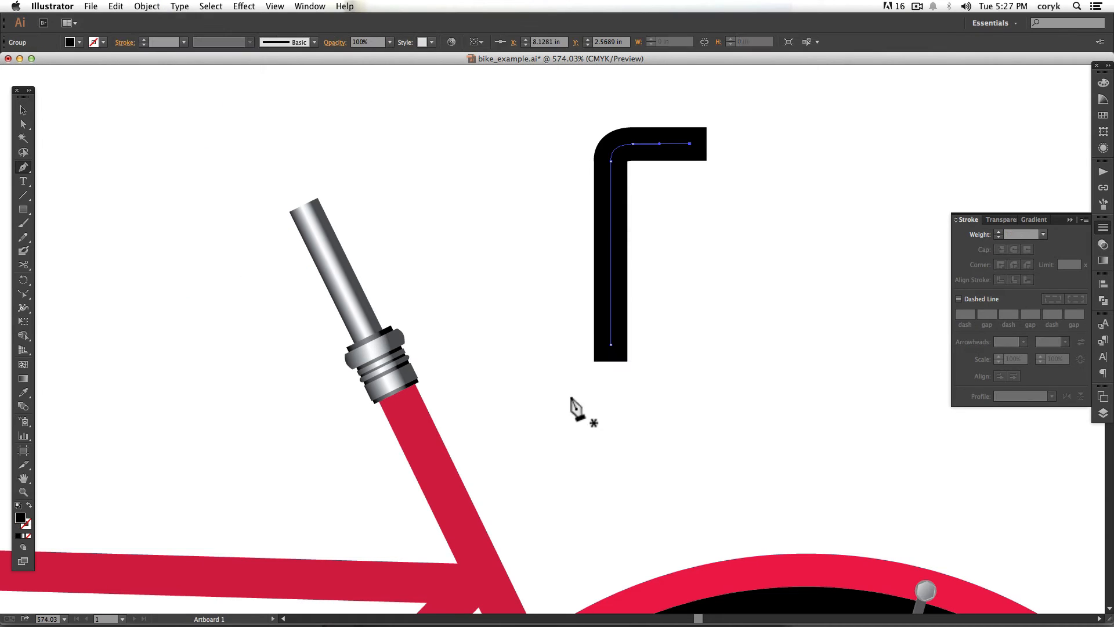
pyautogui.hotkey('shift', 'x')
pyautogui.press('v')
pyautogui.click(532, 382)
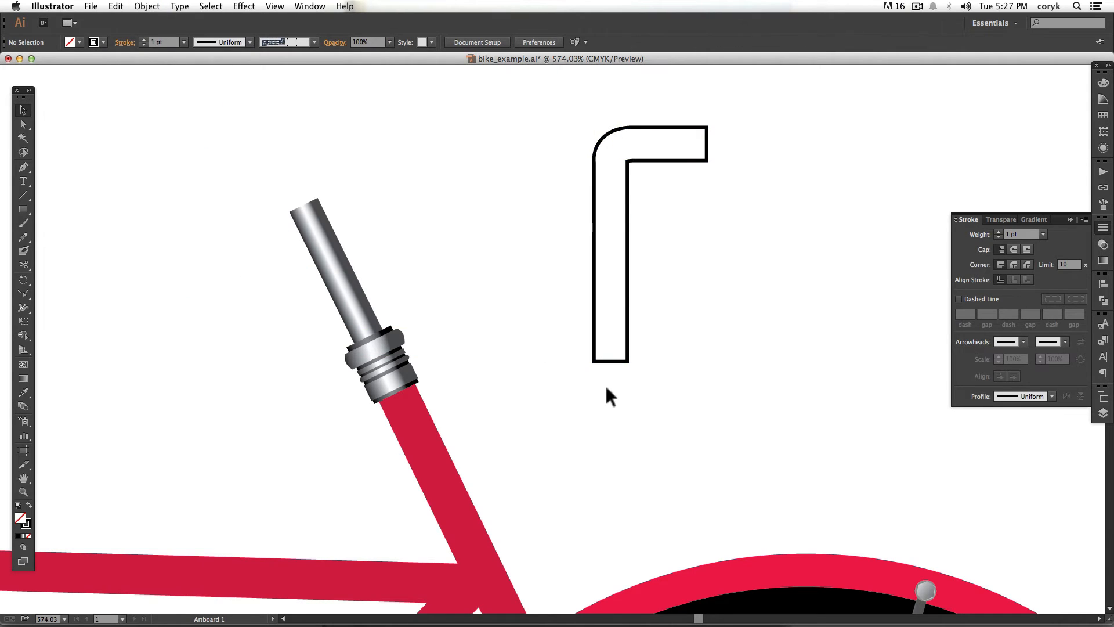
# Draw a rectangle about 0.2 in wide and 1.29 in tall enclosing the outlined tube's vertical leg.
pyautogui.scroll(3, 606, 388)
pyautogui.press('m')
pyautogui.moveTo(584, 430); pyautogui.dragTo(637, 120)
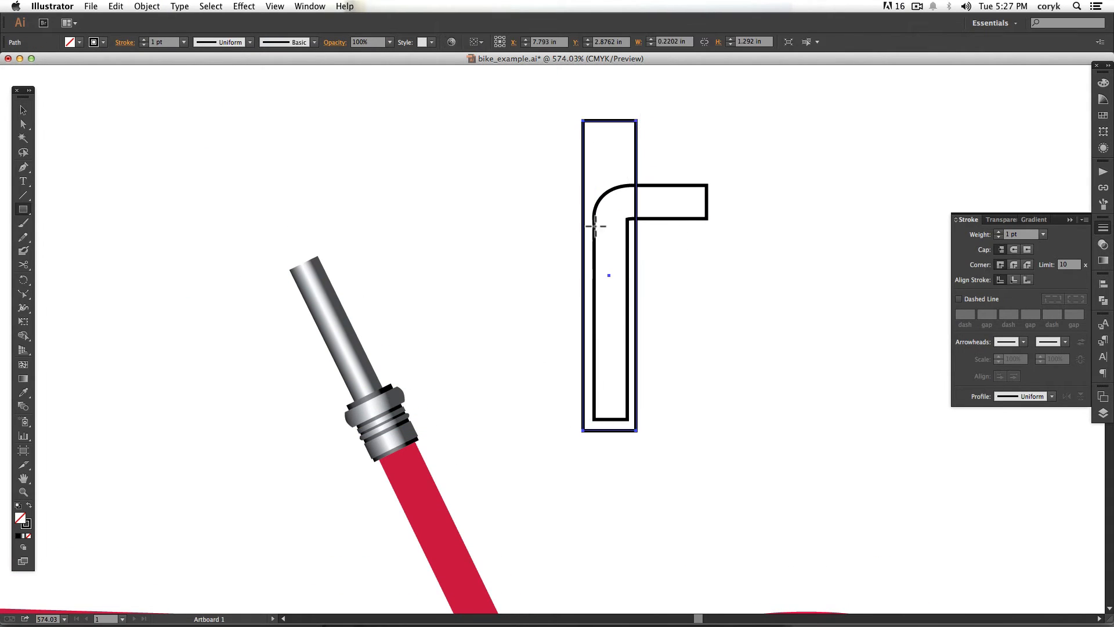
pyautogui.press('v')
pyautogui.moveTo(583, 276); pyautogui.dragTo(588, 276)
# Fill the rectangle with solid crimson red, without a stroke, and send it behind the tube outline.
pyautogui.hotkey('shift', 'x')
pyautogui.doubleClick(21, 518)
pyautogui.click(892, 268)
pyautogui.click(1009, 249)
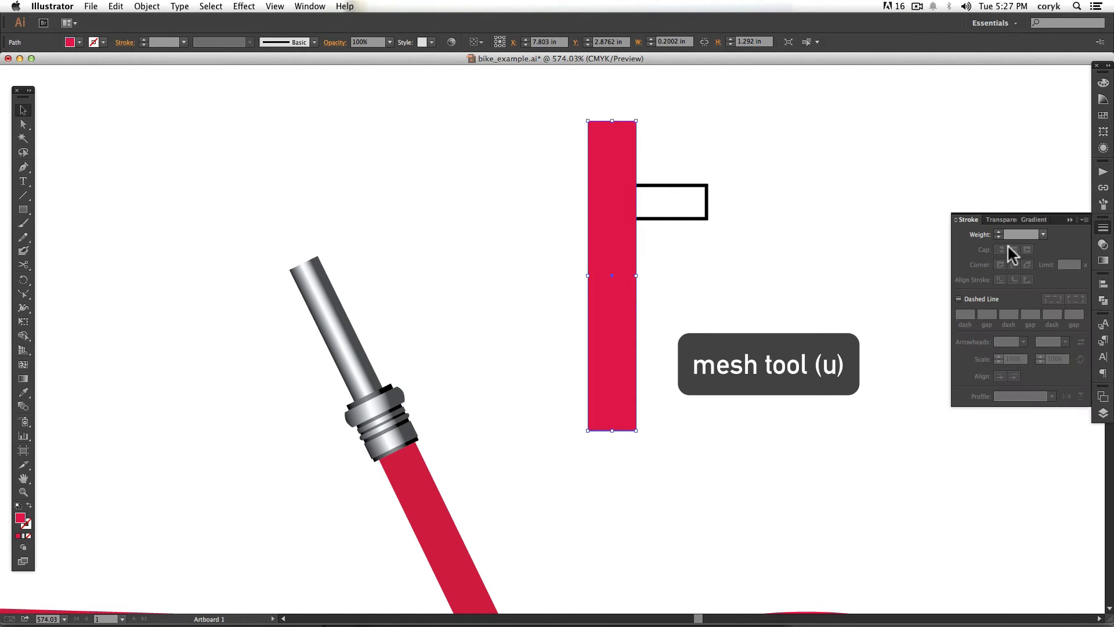
pyautogui.press('super+shift+bracketleft')
# Add gradient mesh lines to the red rectangle, with two running lengthwise and one across just below the tube's bend.
pyautogui.press('i')
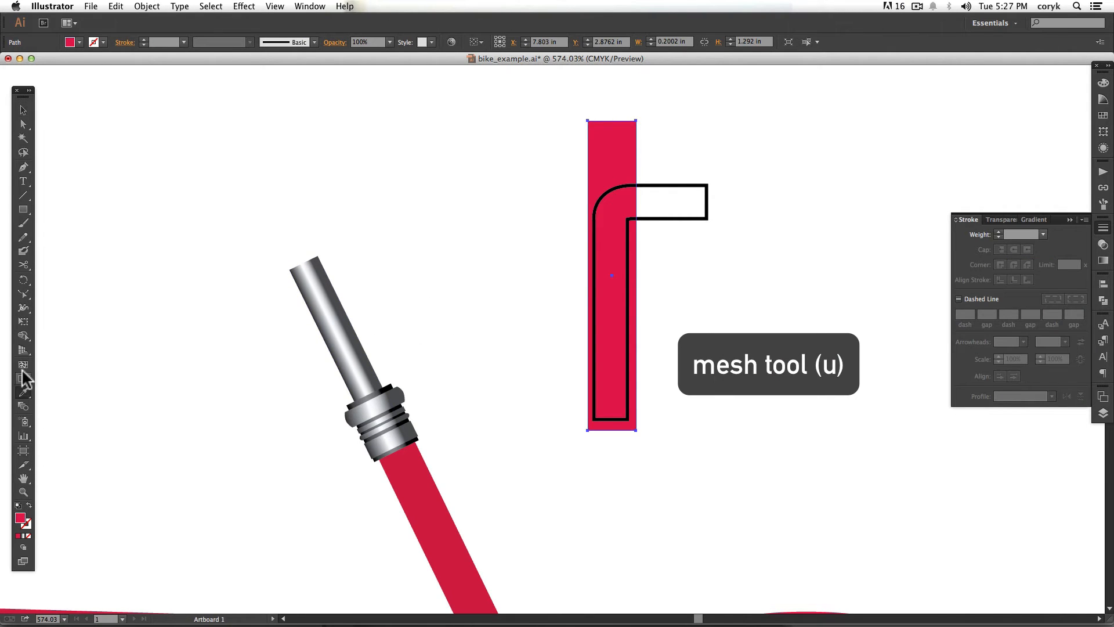
pyautogui.click(23, 365)
pyautogui.click(601, 245)
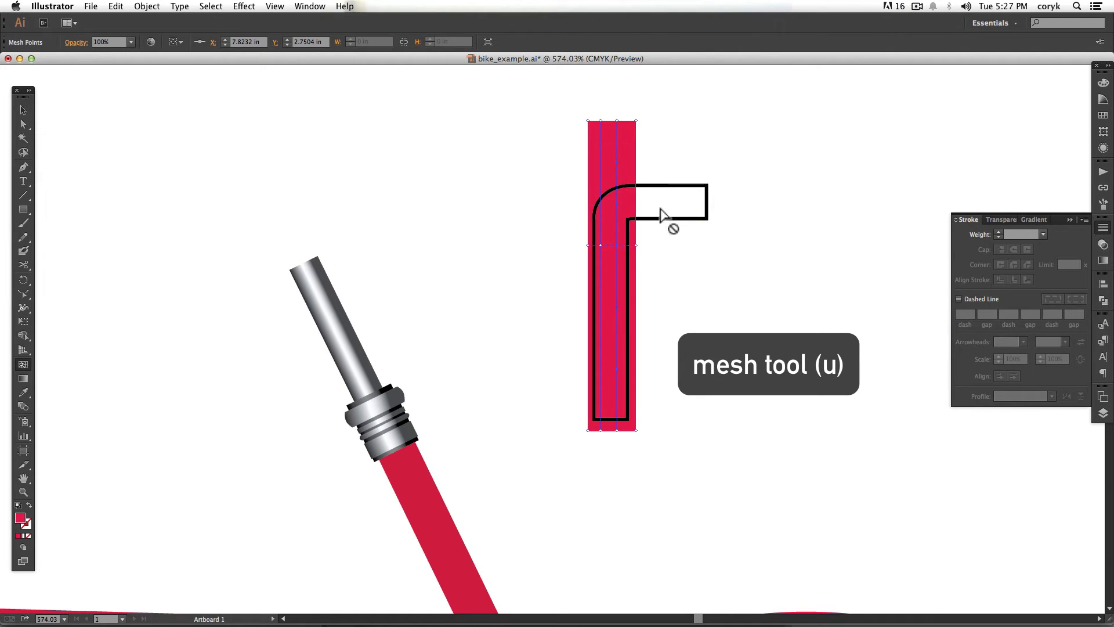
# Bend the mesh rectangle by moving its upper end points to the outline's arm end, and pull the lower inner corner in to the outline.
pyautogui.moveTo(715, 192); pyautogui.dragTo(714, 224)
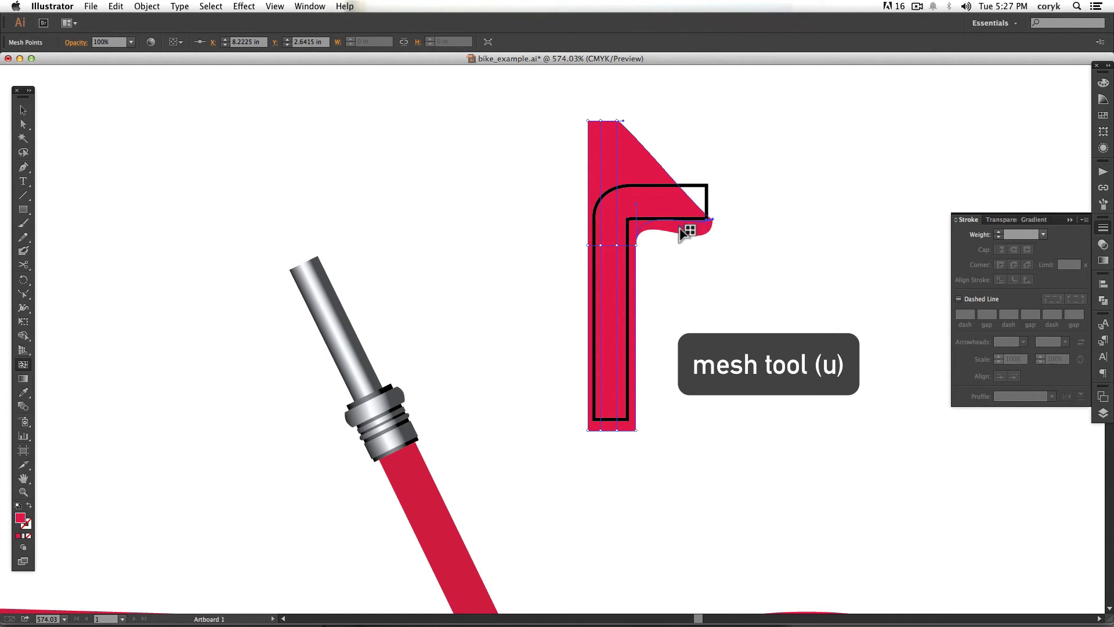
pyautogui.moveTo(617, 121); pyautogui.dragTo(714, 195)
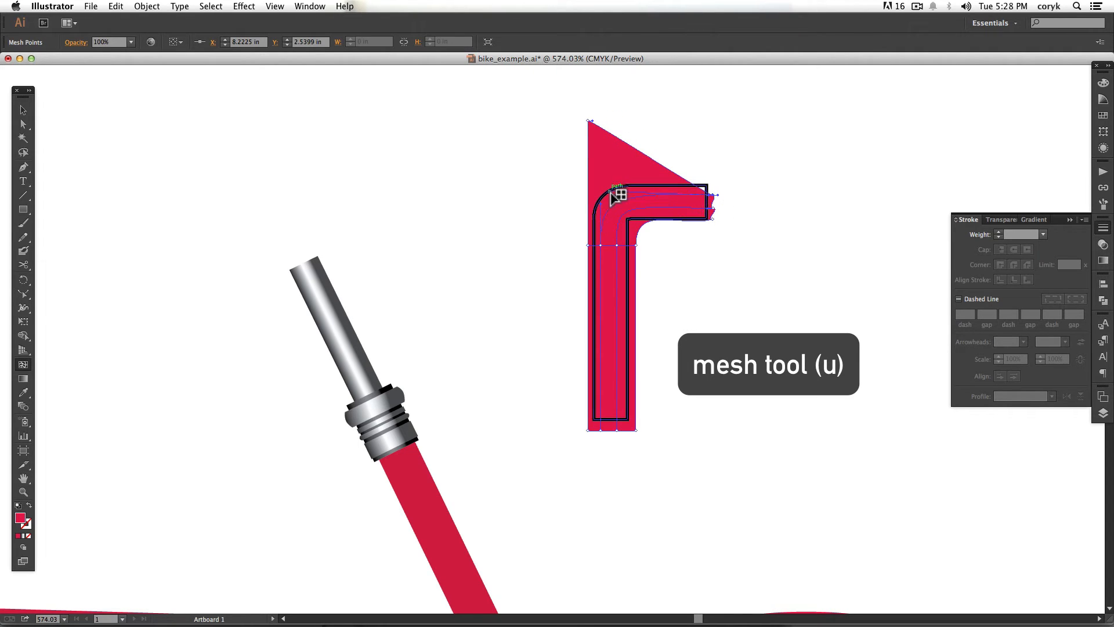
pyautogui.moveTo(588, 120); pyautogui.dragTo(716, 175)
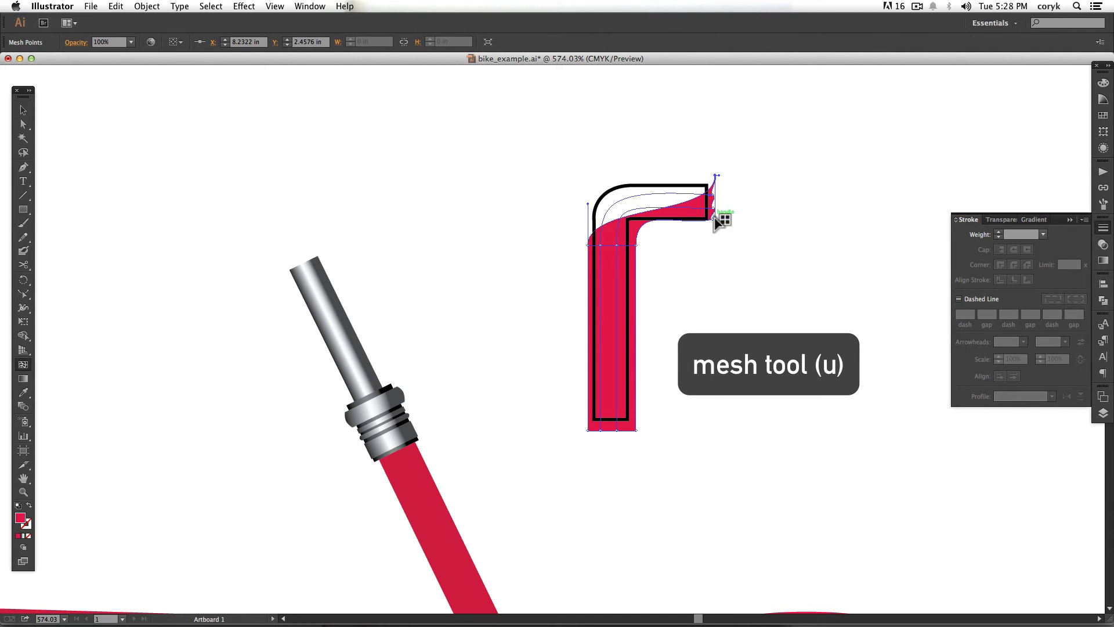
pyautogui.moveTo(715, 214); pyautogui.dragTo(569, 165)
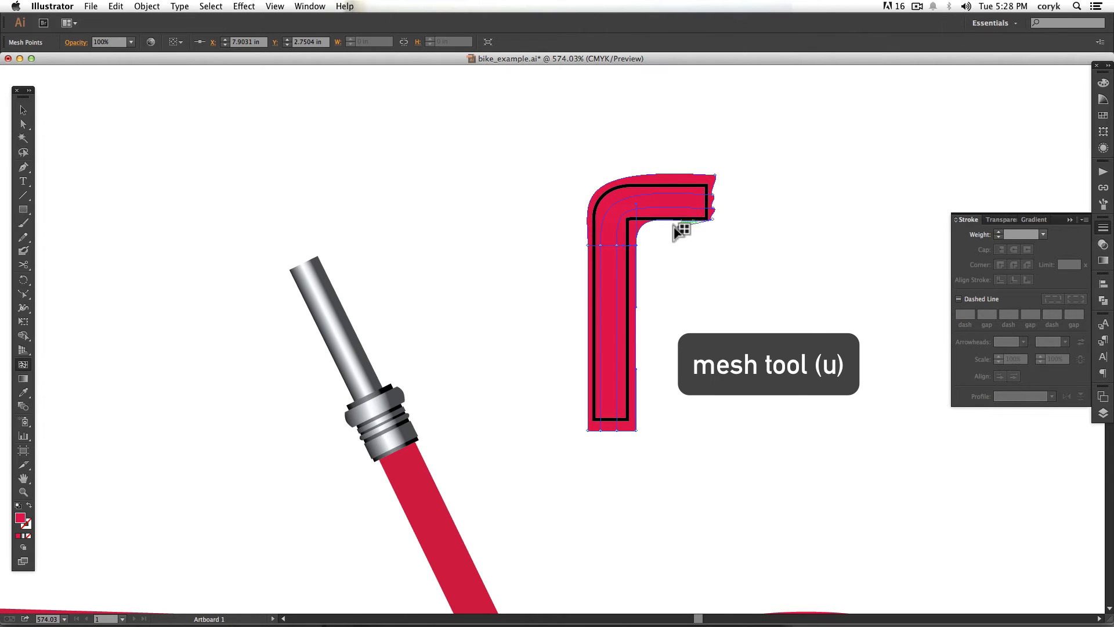
pyautogui.moveTo(635, 431); pyautogui.dragTo(631, 430)
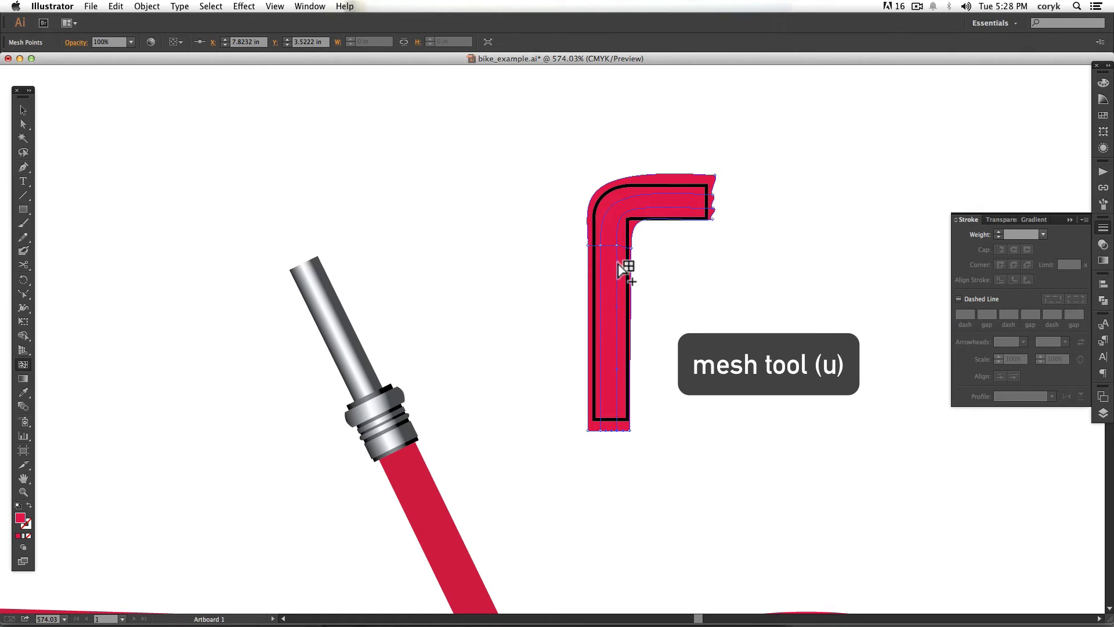
# Colour the mesh points along the inner lengthwise line with the lightest grey swatch to form the tube's highlight.
pyautogui.click(714, 209)
pyautogui.click(1103, 115)
pyautogui.click(1048, 121)
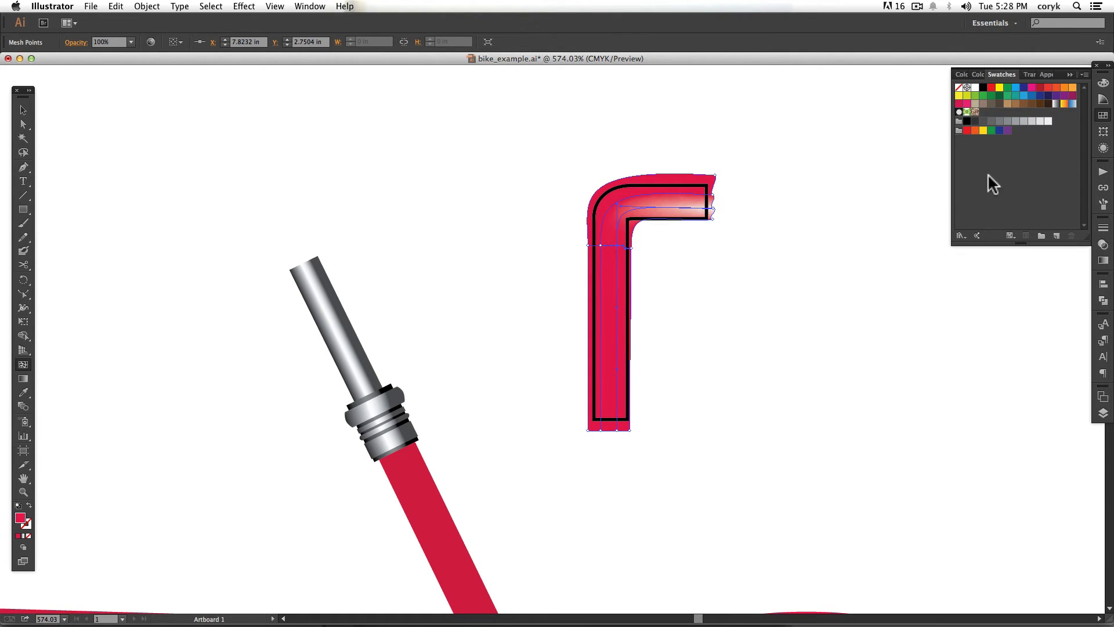
pyautogui.click(1048, 120)
pyautogui.click(1048, 121)
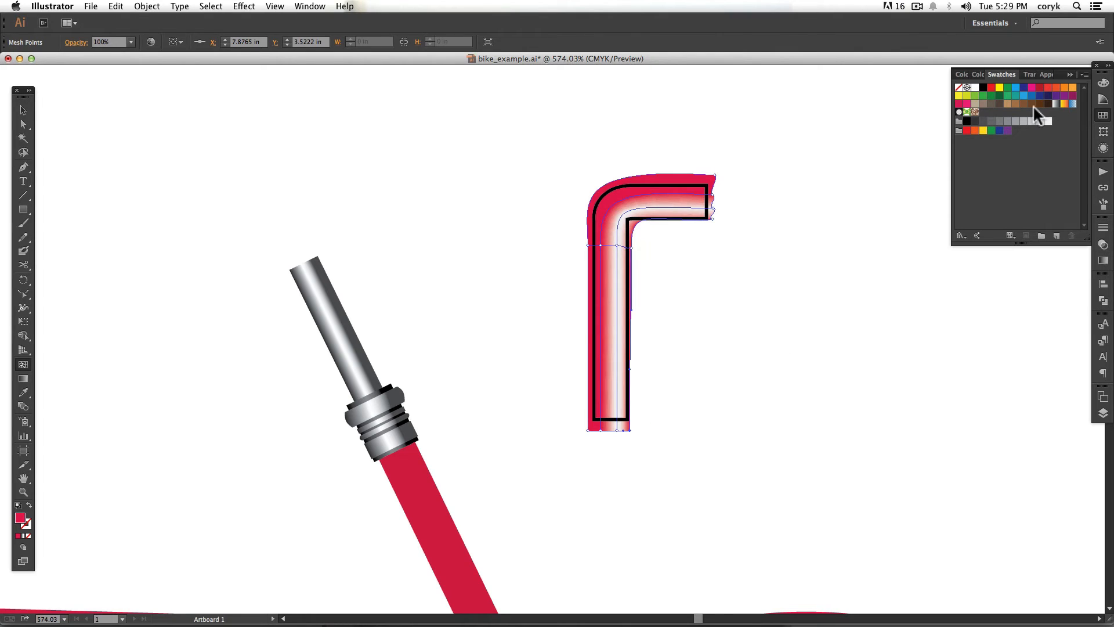
# Colour the mesh points on the tube's inner edge black and those on the outer lengthwise line dark grey.
pyautogui.click(967, 121)
pyautogui.click(626, 246)
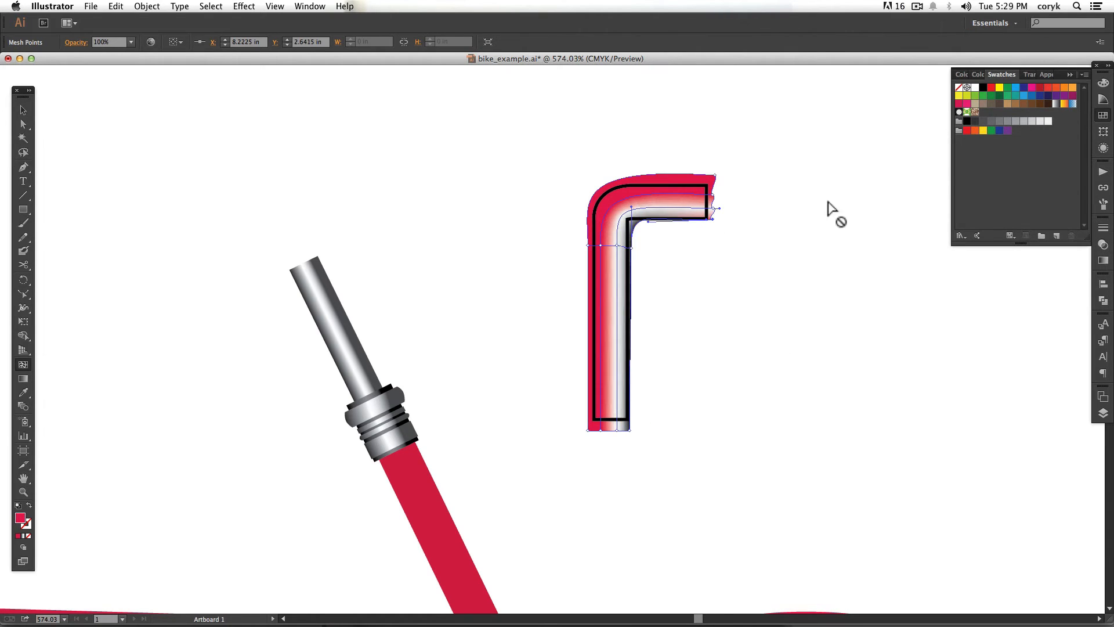
pyautogui.click(983, 121)
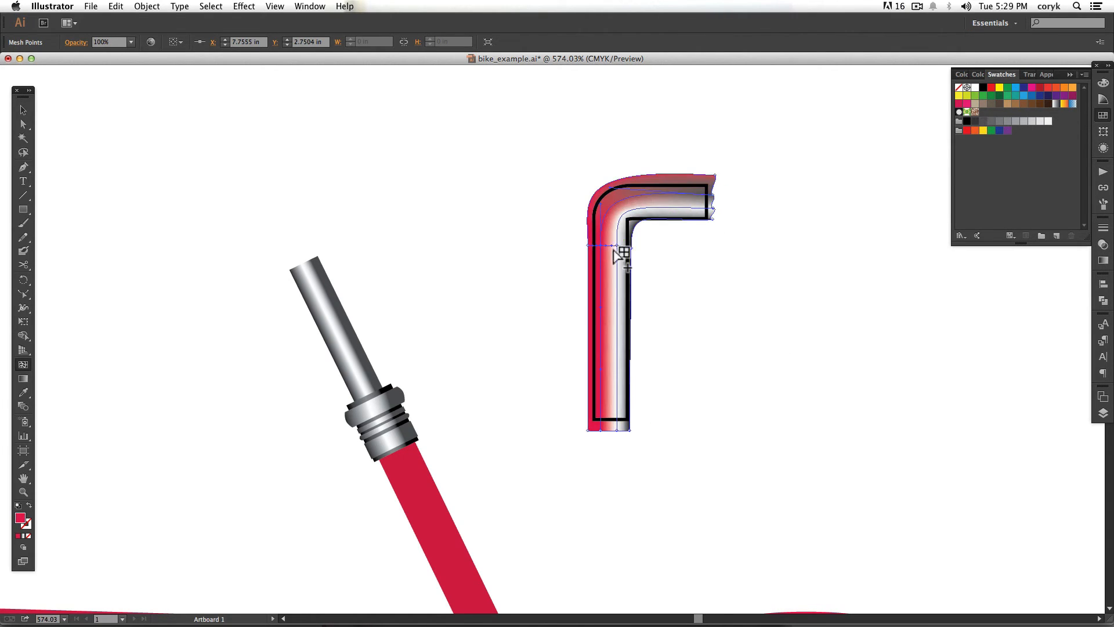
pyautogui.click(980, 123)
pyautogui.click(601, 431)
pyautogui.click(983, 121)
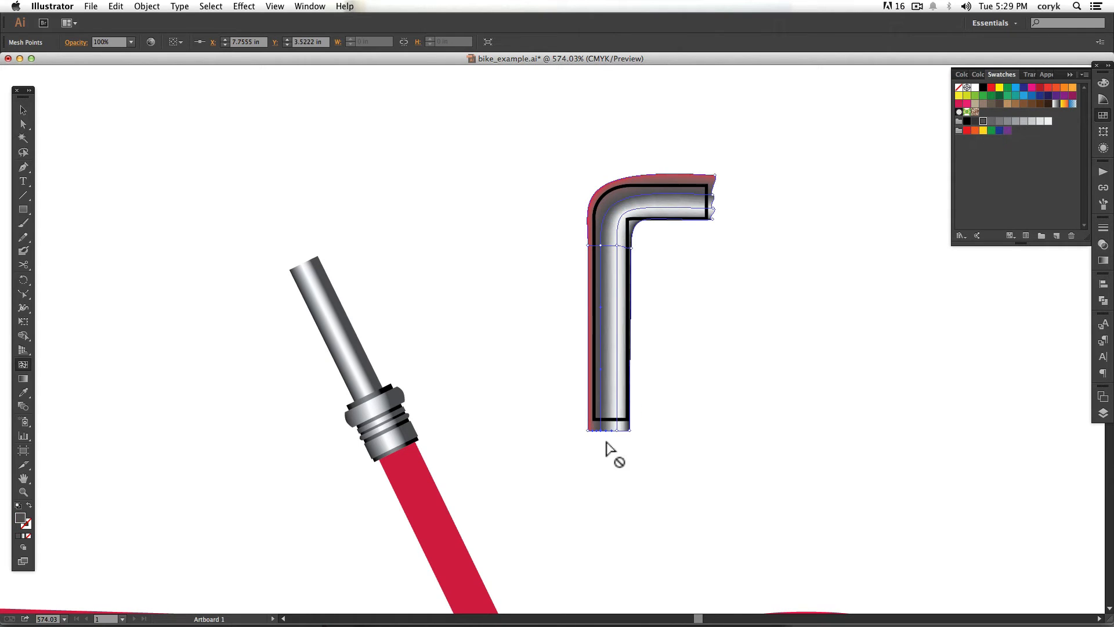
# Colour the mesh points along the bent tube's outer edge black.
pyautogui.click(967, 121)
pyautogui.click(588, 247)
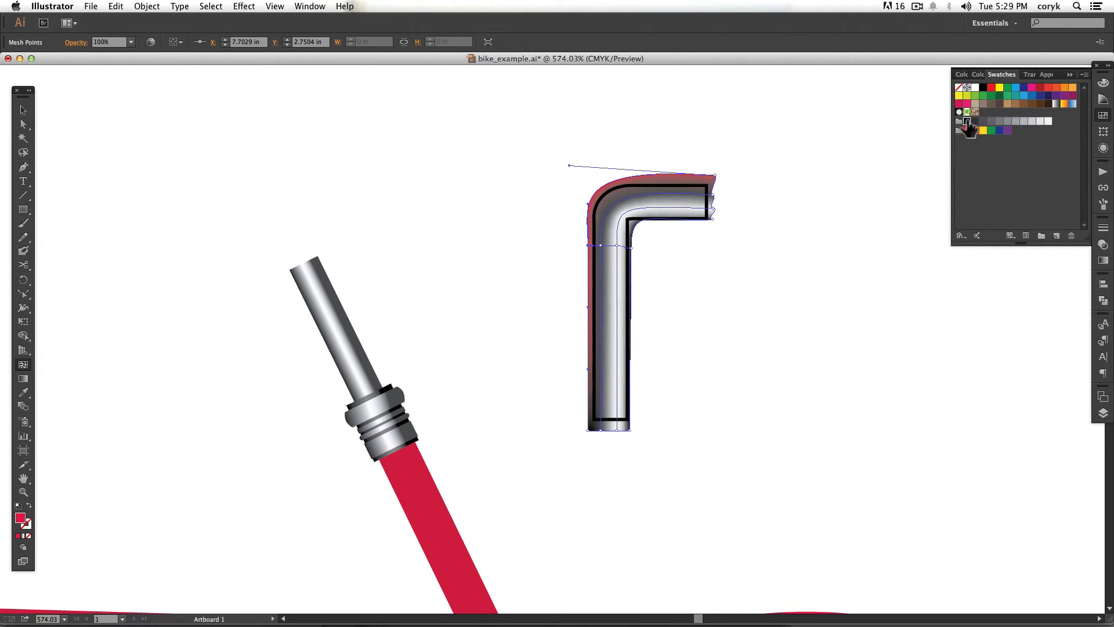
pyautogui.click(966, 121)
pyautogui.click(715, 176)
pyautogui.click(967, 121)
# Make a clipping mask from the tube outline and the mesh, and delete the old straight stem tube above the collar.
pyautogui.press('v')
pyautogui.click(641, 393)
pyautogui.moveTo(656, 430); pyautogui.dragTo(545, 348)
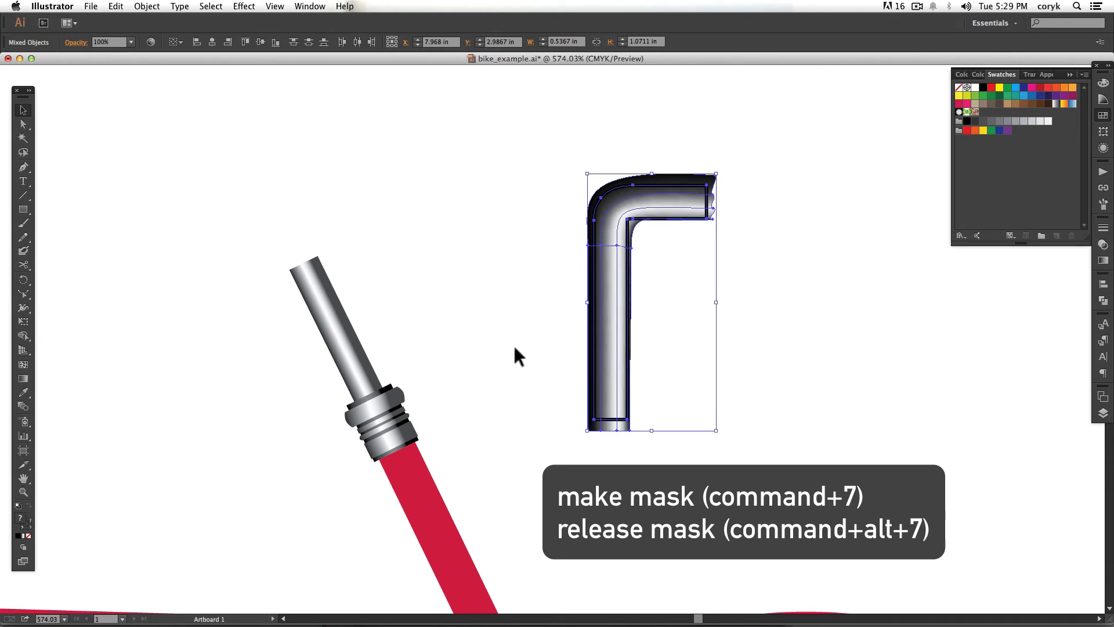
pyautogui.press('super+7')
pyautogui.click(363, 347)
pyautogui.press('Delete')
# Release the bent tube's clipping mask and make it again.
pyautogui.click(615, 400)
pyautogui.press('super+alt+7')
pyautogui.press('super+7')
# Rotate and position the bent tube so it rises from the ribbed collar at the head tube's slant, and send it to the back.
pyautogui.moveTo(724, 443); pyautogui.dragTo(755, 406)
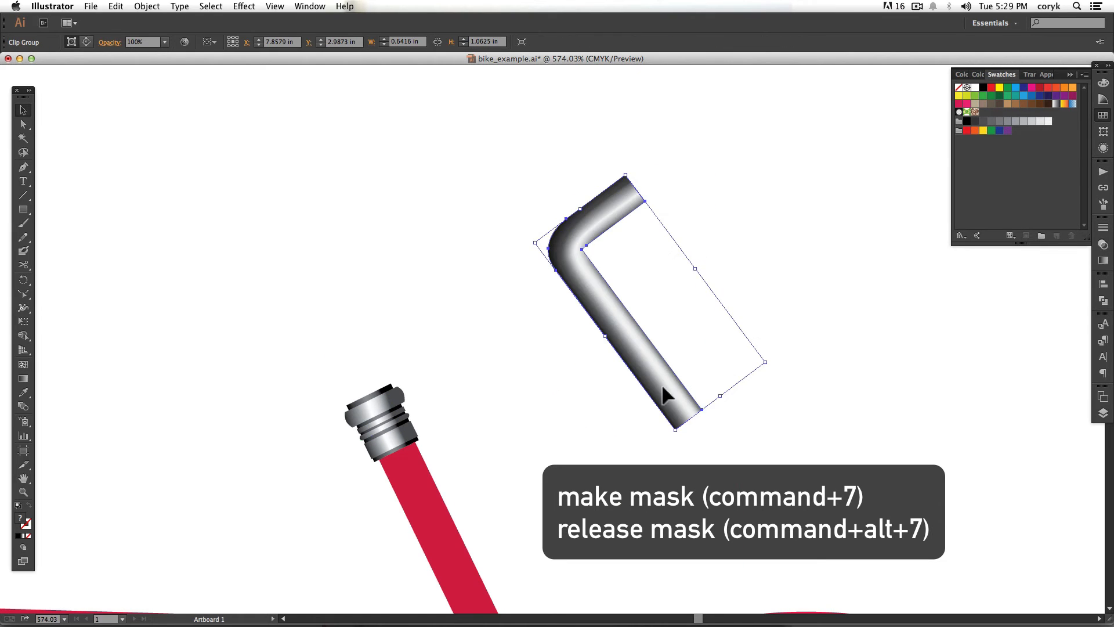
pyautogui.moveTo(621, 213); pyautogui.dragTo(374, 284)
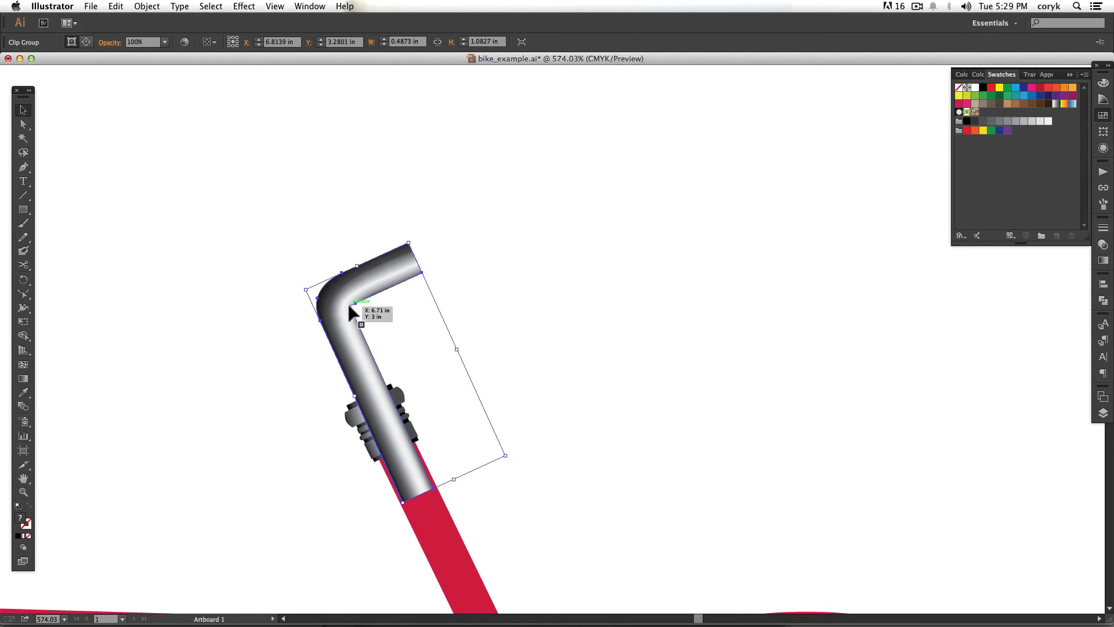
pyautogui.moveTo(513, 460); pyautogui.dragTo(505, 459)
pyautogui.moveTo(335, 315); pyautogui.dragTo(330, 307)
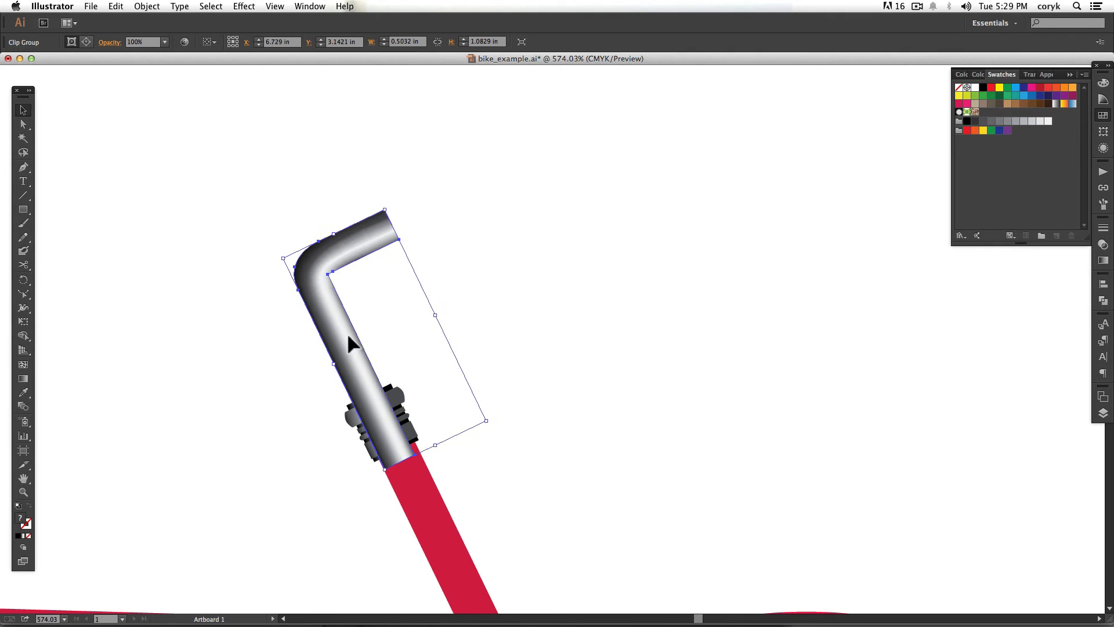
pyautogui.press('Right')
pyautogui.press('super+shift+[')
pyautogui.click(513, 288)
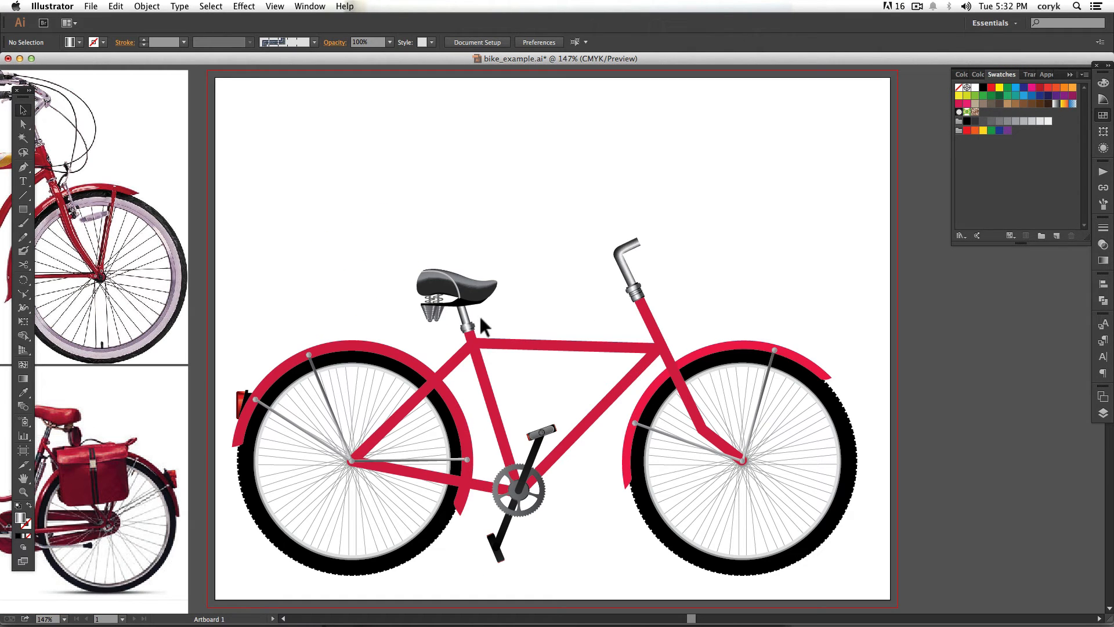
# Copy the seat post's metallic gradient tube into a new layer directly above the frame layer.
pyautogui.click(470, 321)
pyautogui.click(1103, 413)
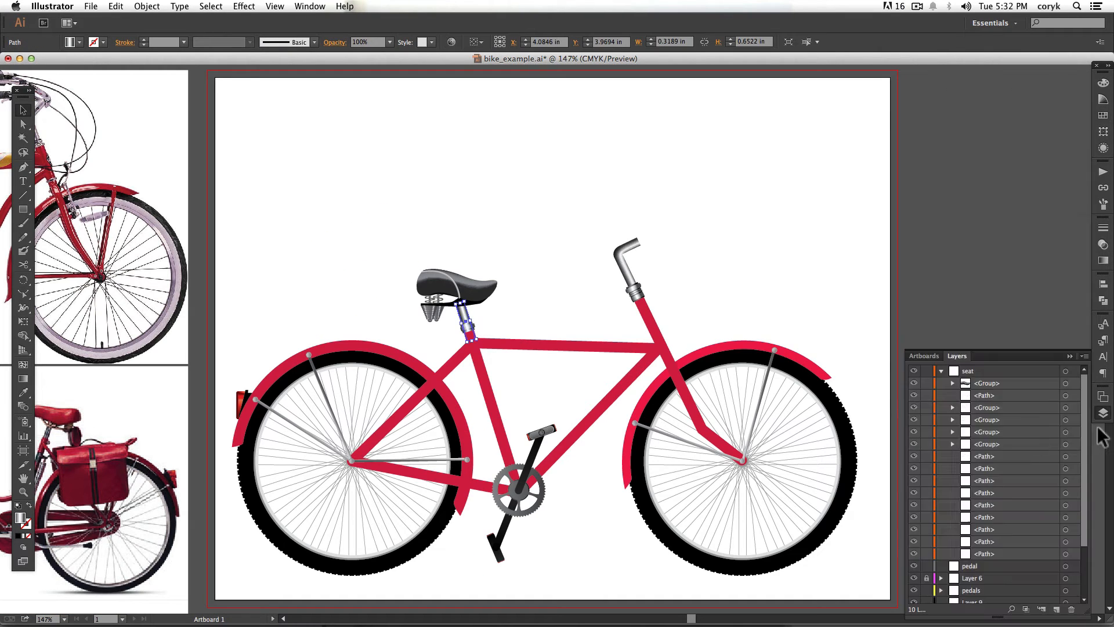
pyautogui.click(940, 432)
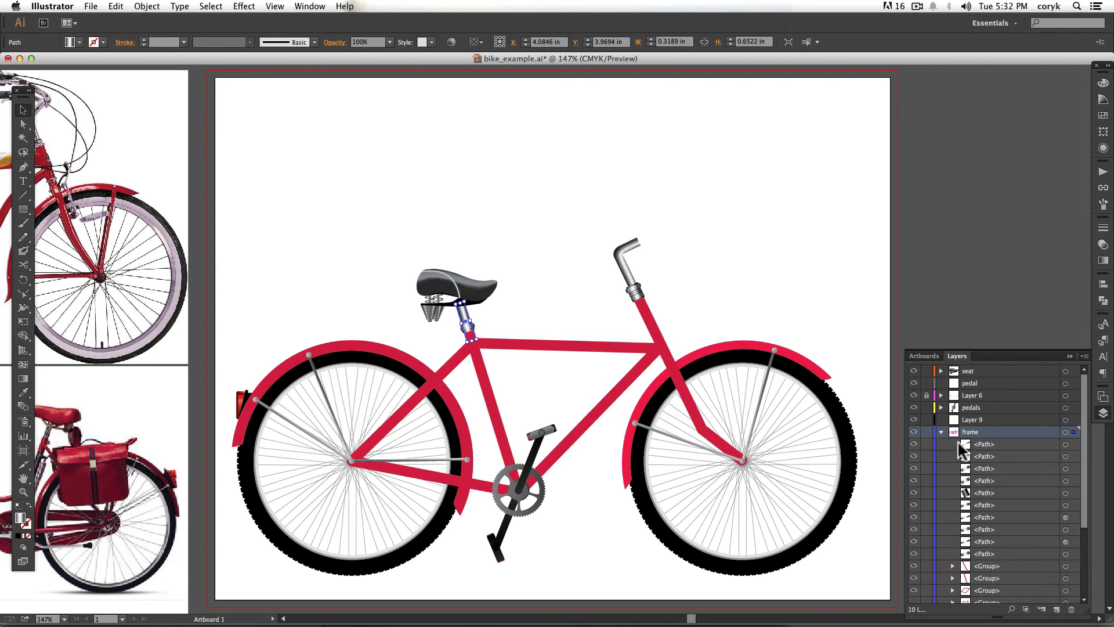
pyautogui.click(940, 432)
pyautogui.click(1056, 608)
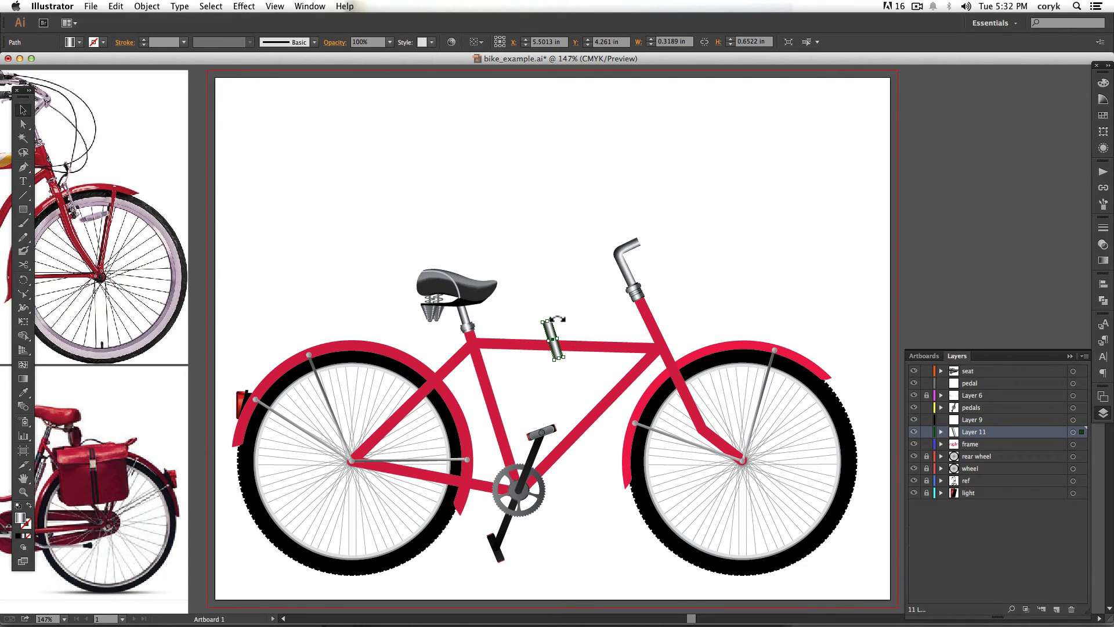
# Rotate the gradient copy to the slant of the frame's top tube and stretch it along the tube's full length.
pyautogui.moveTo(558, 318); pyautogui.dragTo(577, 348)
pyautogui.scroll(5, 577, 348)
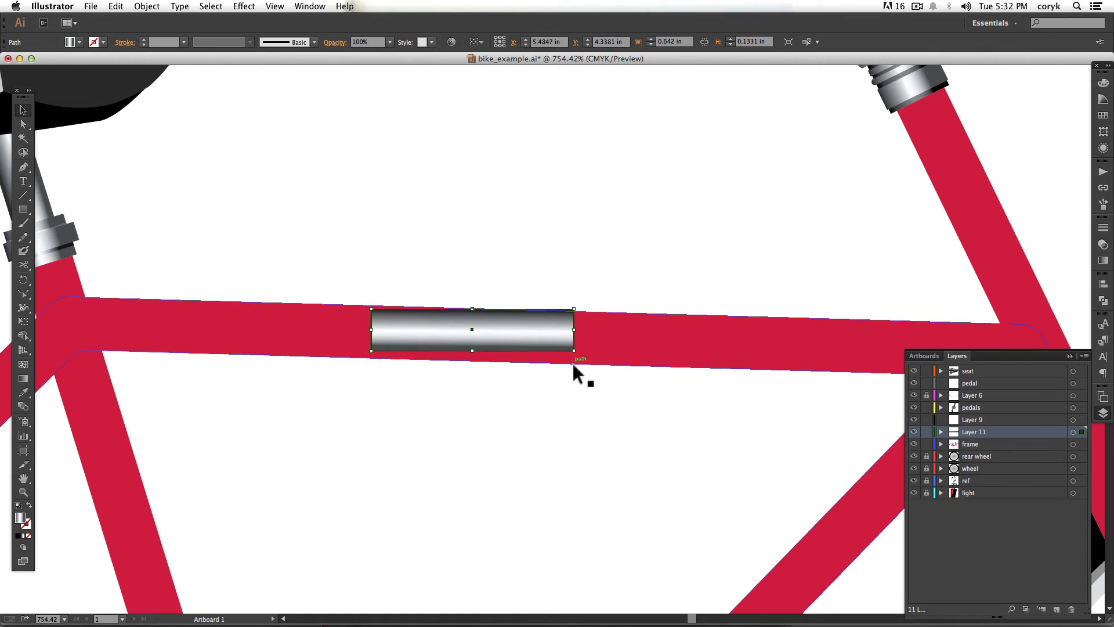
pyautogui.moveTo(577, 361); pyautogui.dragTo(577, 361)
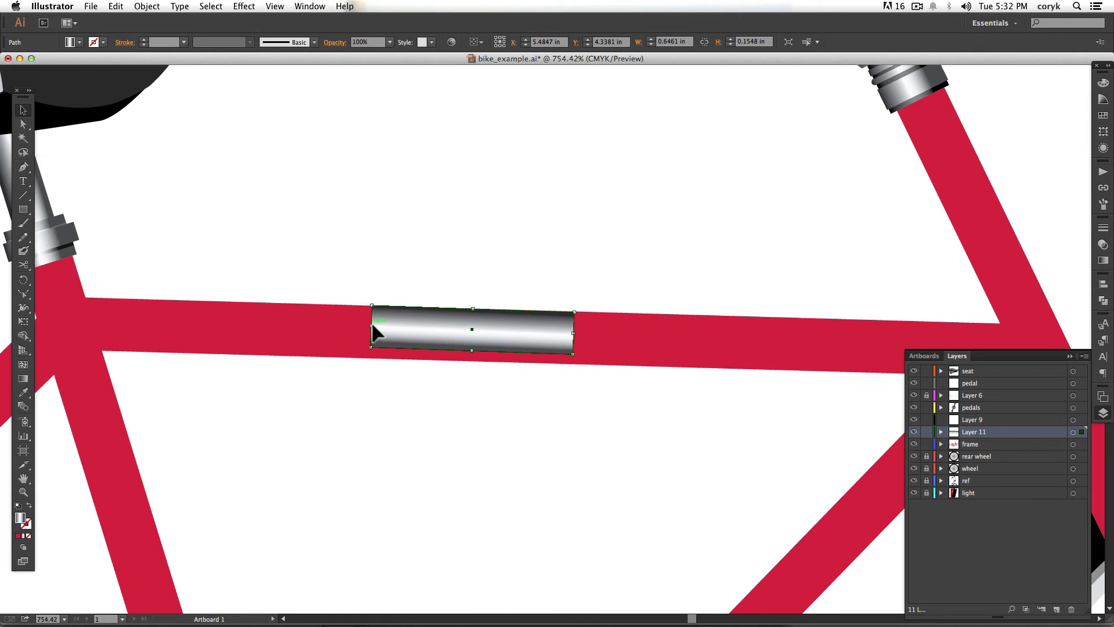
pyautogui.moveTo(372, 329); pyautogui.dragTo(68, 335)
pyautogui.scroll(-3, 596, 250)
pyautogui.moveTo(581, 246); pyautogui.dragTo(1033, 238)
# In outline view, fit the gradient shape's corners to the top tube's edges and shape its seat-tube end into a point.
pyautogui.press('super+y')
pyautogui.press('a')
pyautogui.moveTo(1032, 280); pyautogui.dragTo(1013, 290)
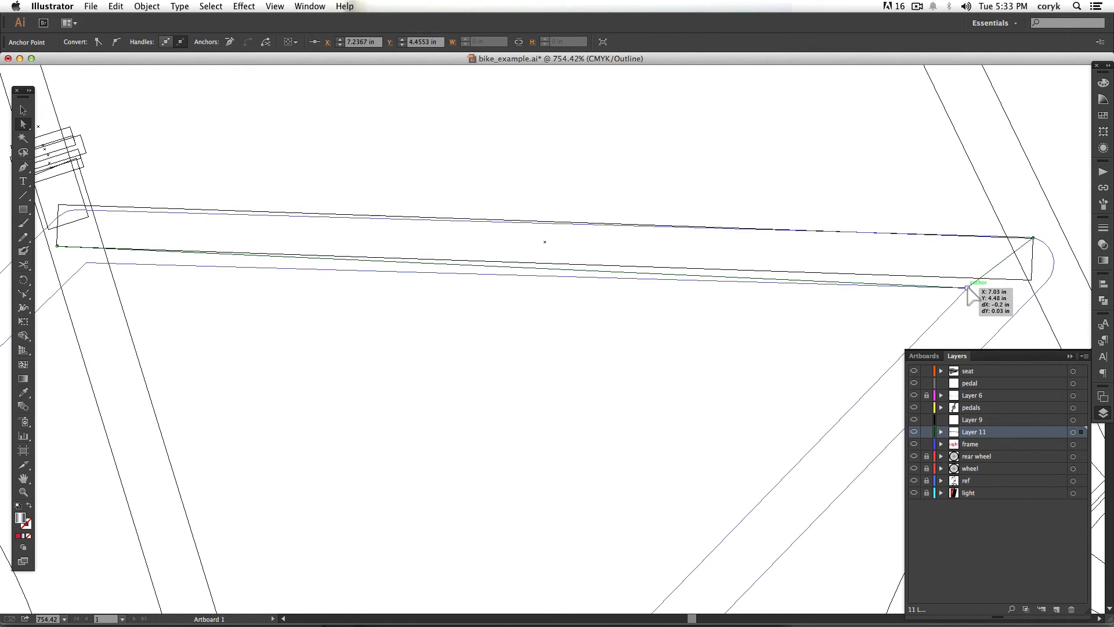
pyautogui.moveTo(601, 348); pyautogui.dragTo(737, 348)
pyautogui.moveTo(194, 204); pyautogui.dragTo(228, 210)
pyautogui.moveTo(193, 246)
pyautogui.mouseDown()
pyautogui.moveTo(229, 259)
pyautogui.moveTo(207, 235)
pyautogui.mouseUp()
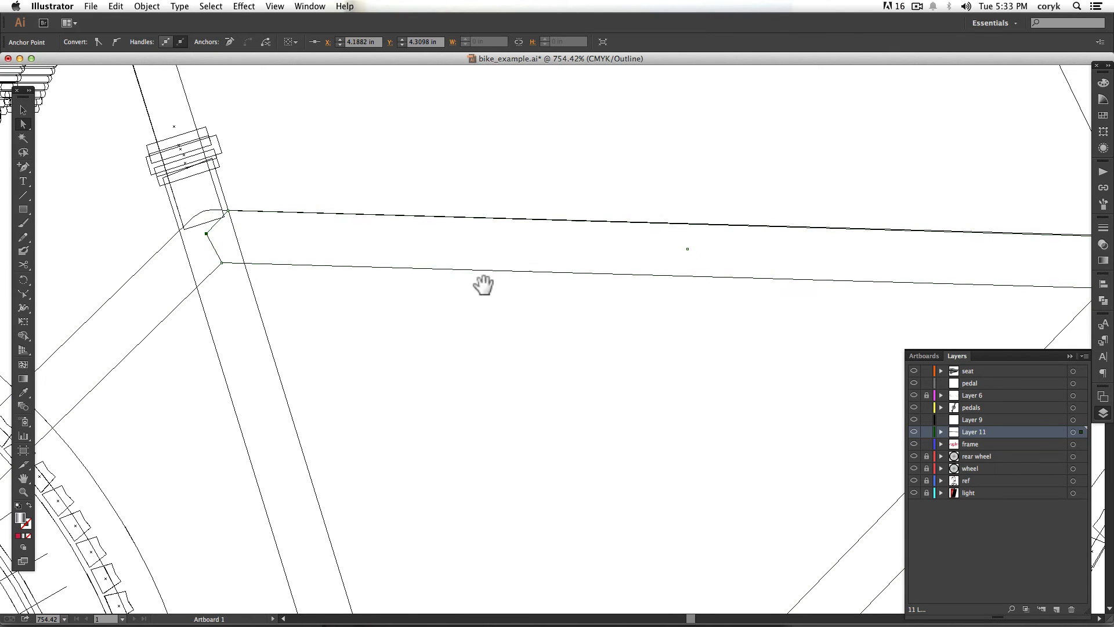
# Shape the gradient's head-tube end into a point inside the frame joint and return to preview view.
pyautogui.moveTo(838, 287); pyautogui.dragTo(448, 289)
pyautogui.press('a')
pyautogui.moveTo(754, 262); pyautogui.dragTo(805, 253)
pyautogui.hotkey('ctrl', 'y')
# Set the top tube gradient's blending mode to Multiply.
pyautogui.moveTo(349, 318); pyautogui.dragTo(593, 328)
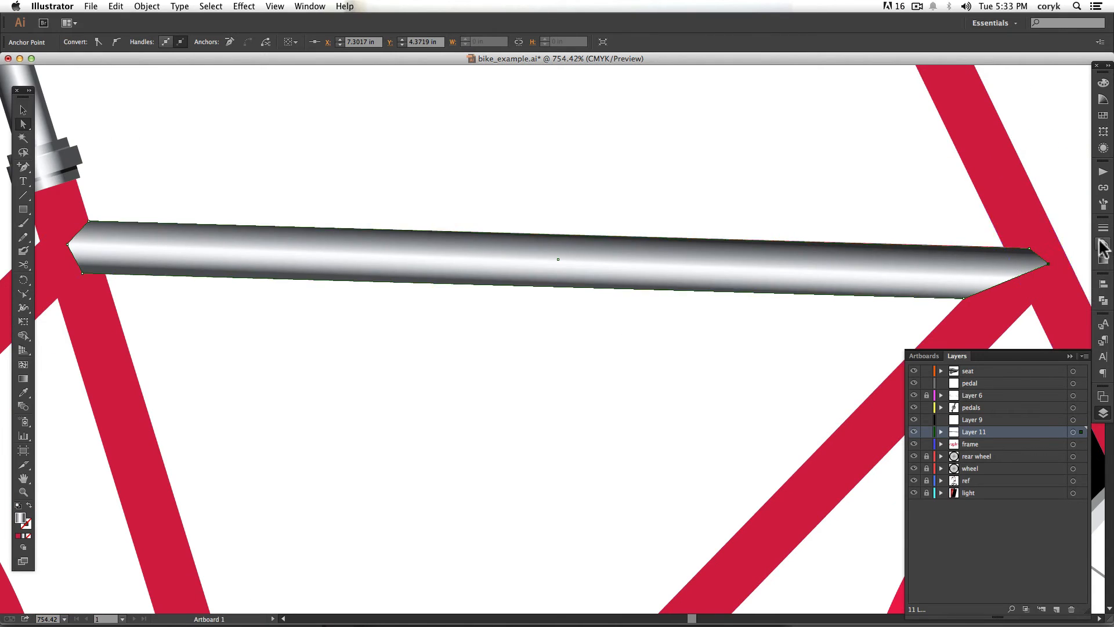
pyautogui.click(1101, 245)
pyautogui.click(984, 233)
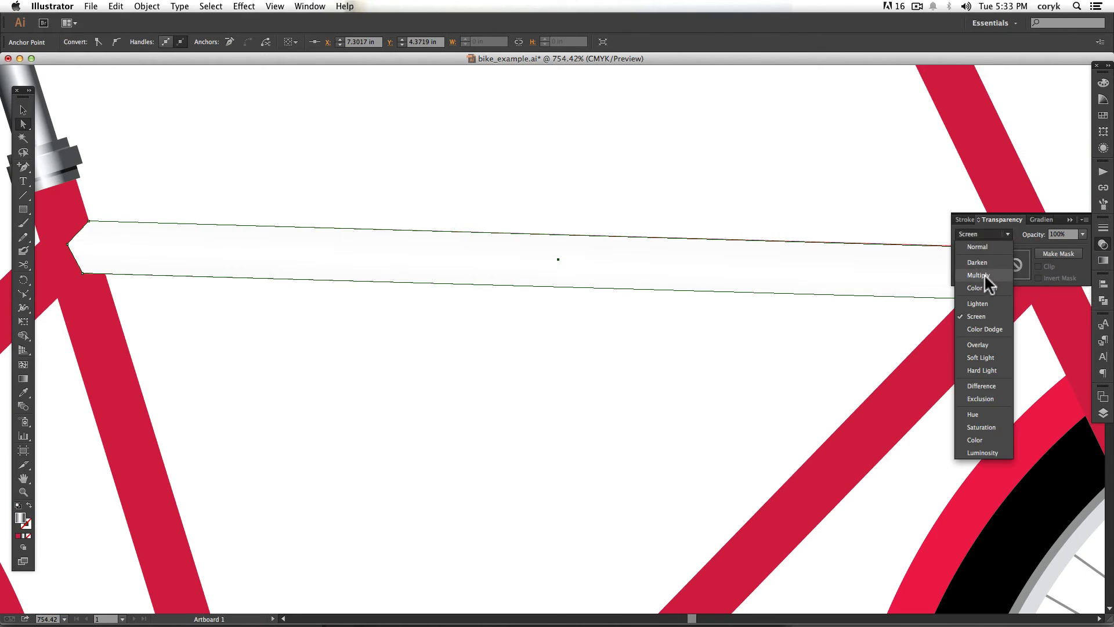
pyautogui.click(985, 275)
pyautogui.click(735, 351)
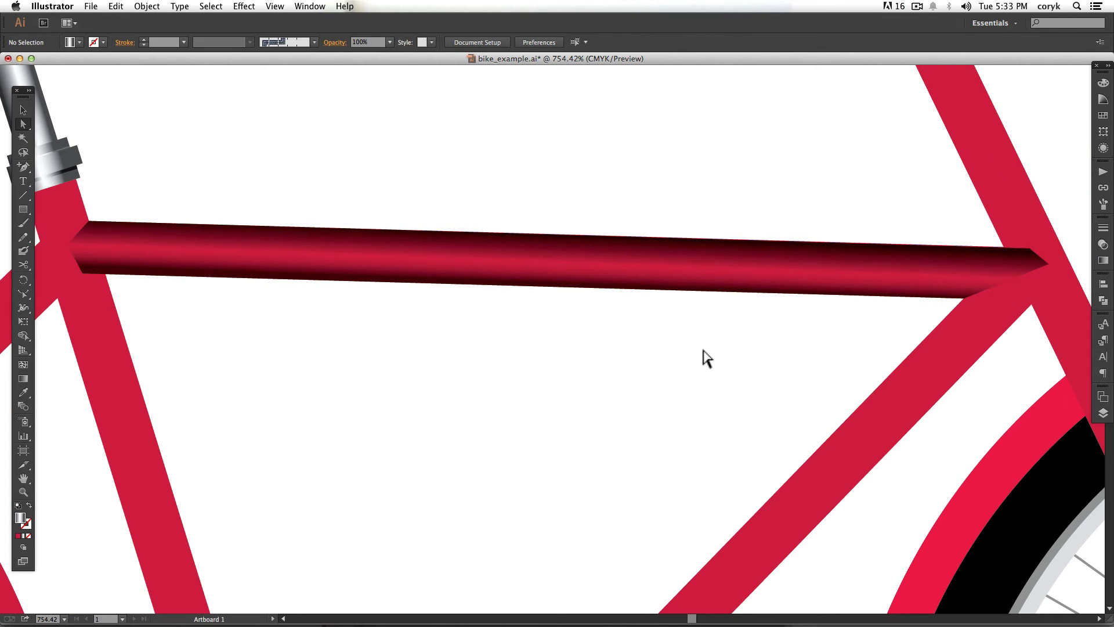
# Duplicate the top tube's gradient shape just below the top tube.
pyautogui.moveTo(759, 330); pyautogui.dragTo(761, 313)
pyautogui.press('super+minus')
pyautogui.press('super+minus')
pyautogui.moveTo(575, 345); pyautogui.dragTo(648, 281)
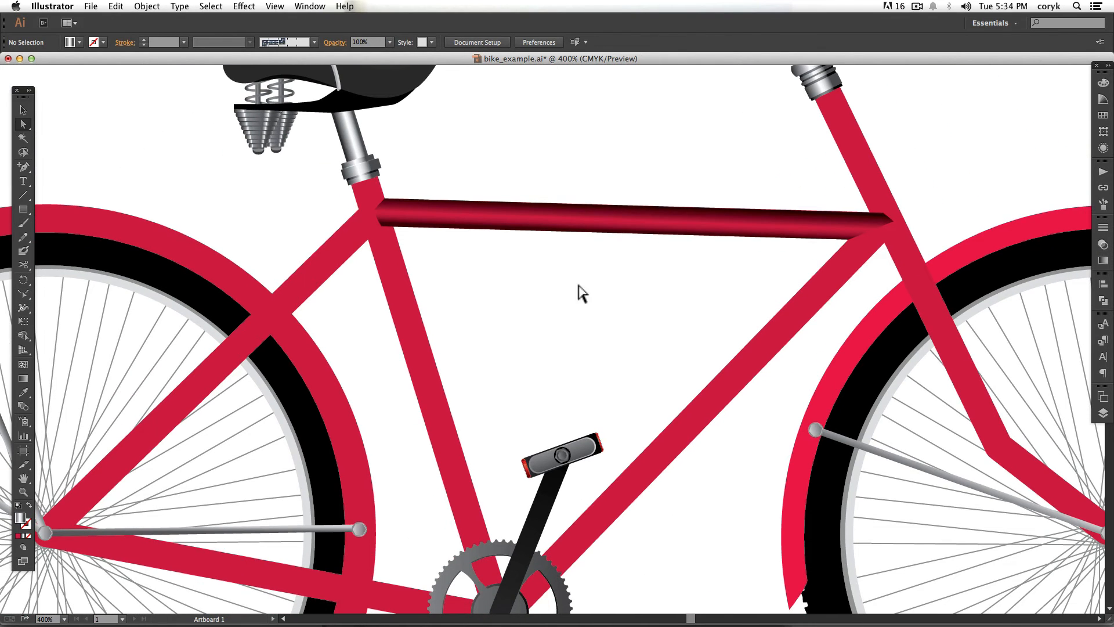
pyautogui.moveTo(504, 286); pyautogui.dragTo(735, 253)
pyautogui.click(741, 191)
pyautogui.moveTo(754, 190); pyautogui.dragTo(721, 272)
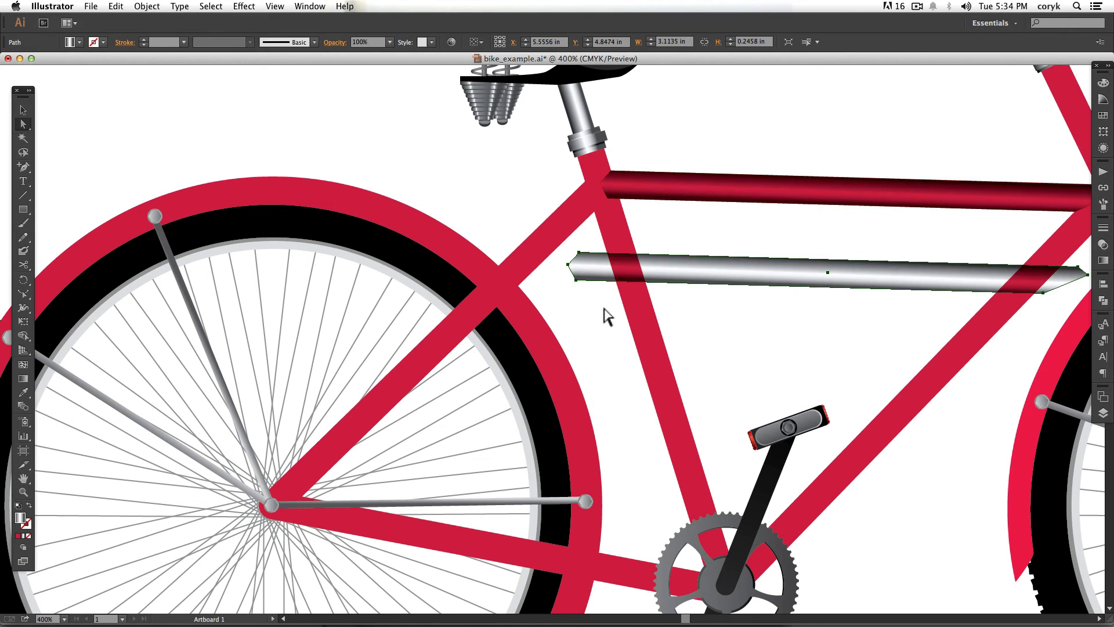
# Rotate the duplicate and place it over the frame tube running from the seat joint to the rear hub.
pyautogui.press('v')
pyautogui.moveTo(565, 285); pyautogui.dragTo(662, 475)
pyautogui.moveTo(811, 287); pyautogui.dragTo(425, 341)
# Fit the duplicate's end points to the seat stay's edges and curve its lower end around the rear hub.
pyautogui.press('a')
pyautogui.moveTo(617, 136); pyautogui.dragTo(585, 181)
pyautogui.click(589, 184)
pyautogui.moveTo(246, 548); pyautogui.dragTo(260, 513)
pyautogui.moveTo(266, 569); pyautogui.dragTo(230, 477)
pyautogui.press('super+space')
pyautogui.moveTo(383, 286); pyautogui.dragTo(395, 258)
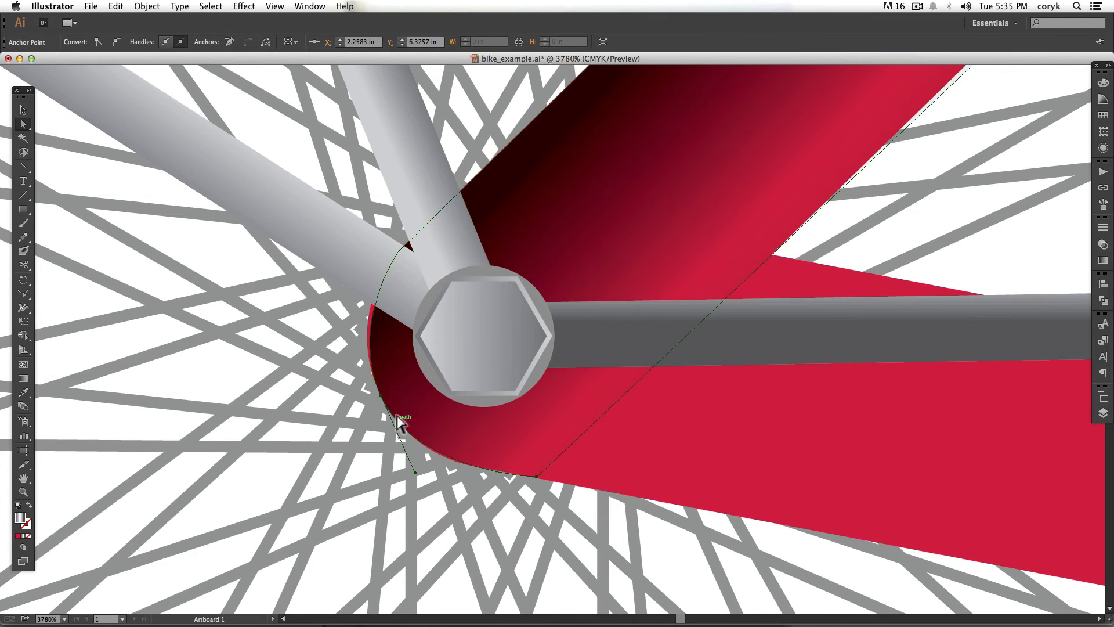
pyautogui.press('super+0')
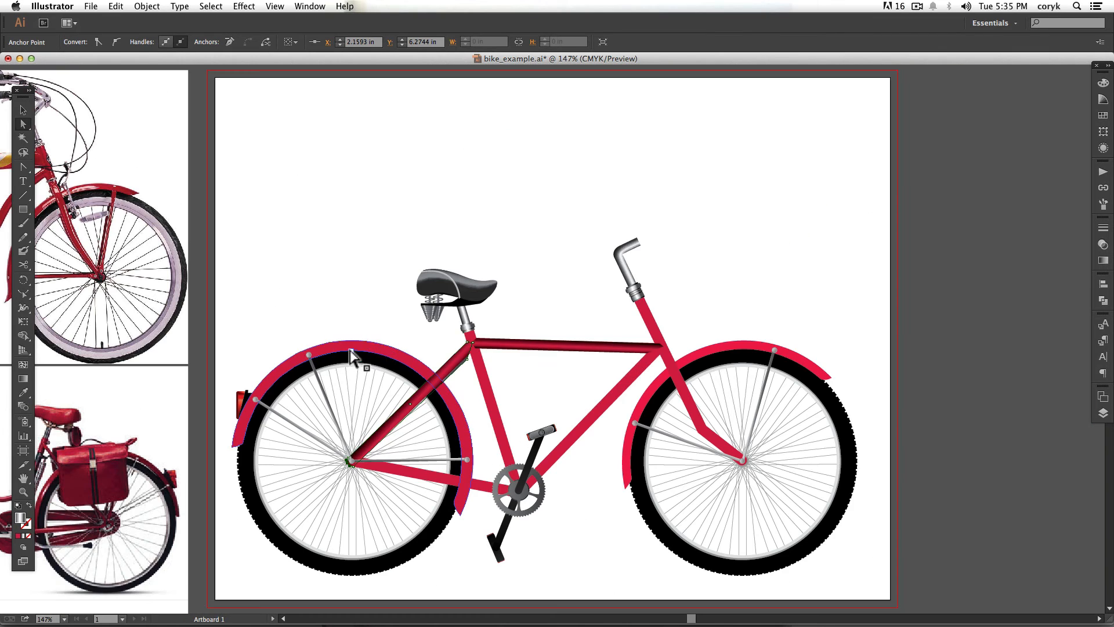
# Adjust the seat stay gradient's upper end points to meet the seat tube joint.
pyautogui.press('v')
pyautogui.click(374, 295)
pyautogui.press('super+space')
pyautogui.moveTo(375, 295); pyautogui.dragTo(531, 367)
pyautogui.press('a')
pyautogui.moveTo(537, 319); pyautogui.dragTo(550, 308)
pyautogui.click(659, 435)
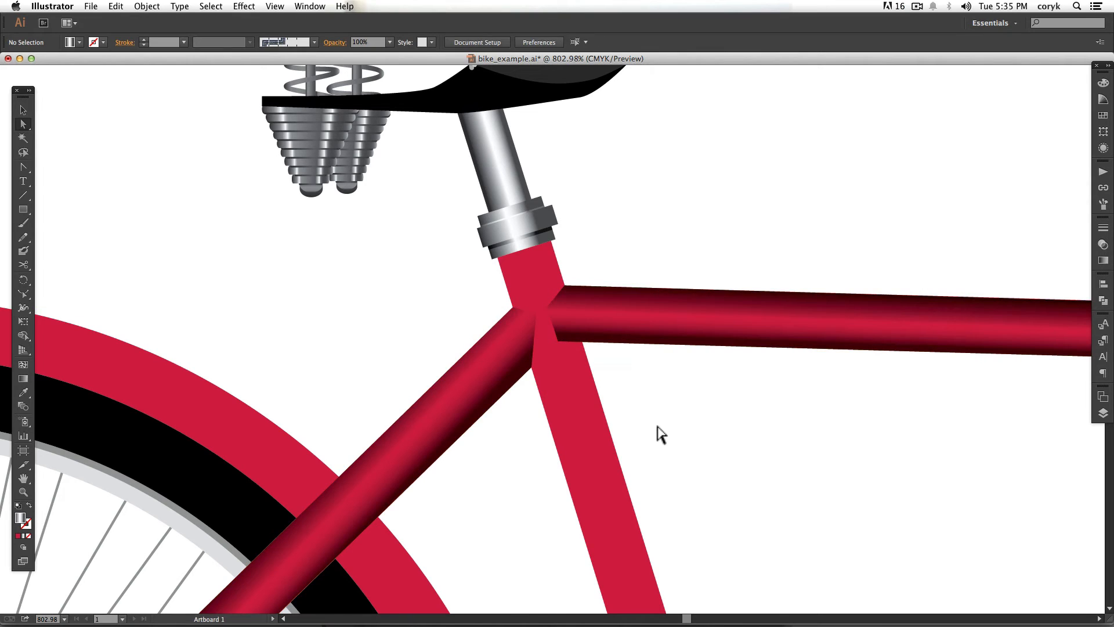
# Make a rotated copy of the seat stay gradient about the rear hub and align it with the chain stay.
pyautogui.press('super+minus')
pyautogui.press('super+minus')
pyautogui.press('super+minus')
pyautogui.press('super+minus')
pyautogui.click(461, 319)
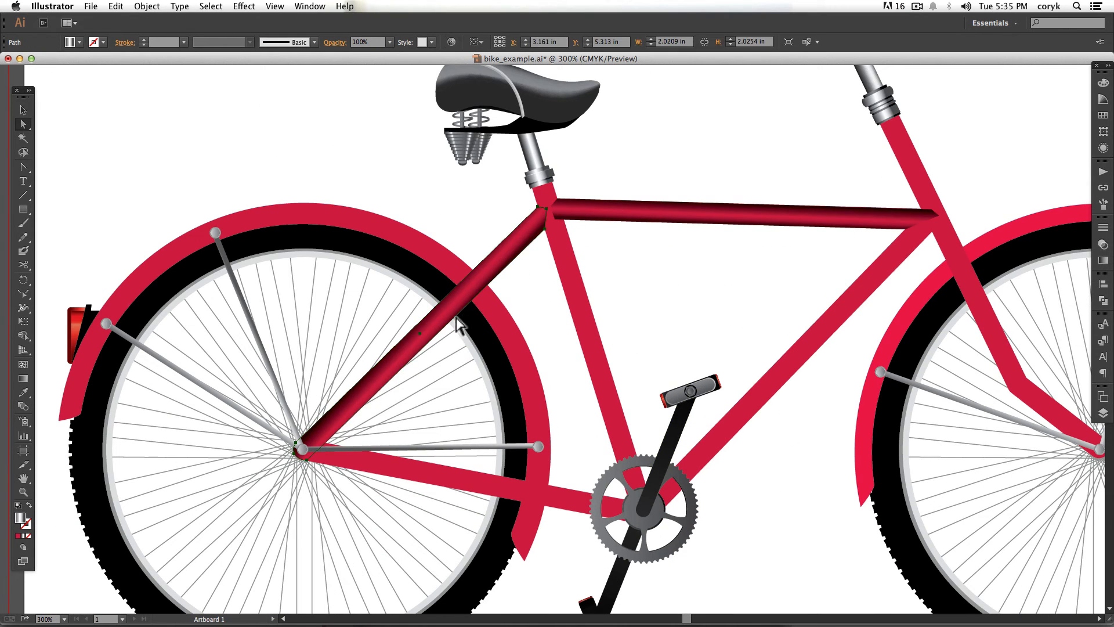
pyautogui.press('r')
pyautogui.keyDown('alt'); pyautogui.click(300, 448); pyautogui.keyUp('alt')
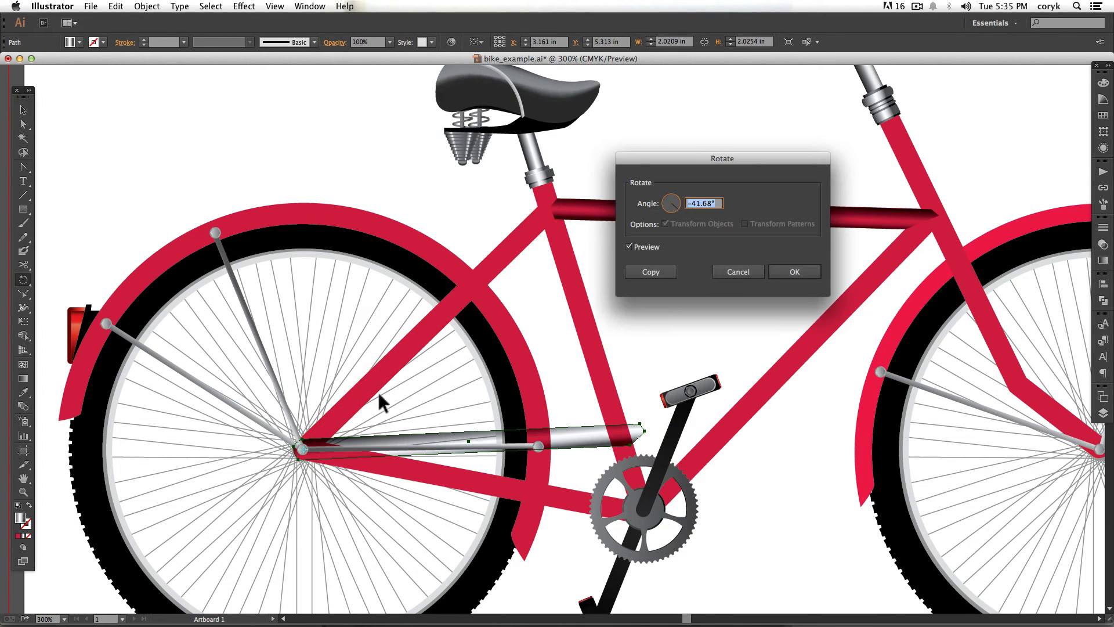
pyautogui.click(660, 270)
pyautogui.moveTo(643, 432); pyautogui.dragTo(278, 395)
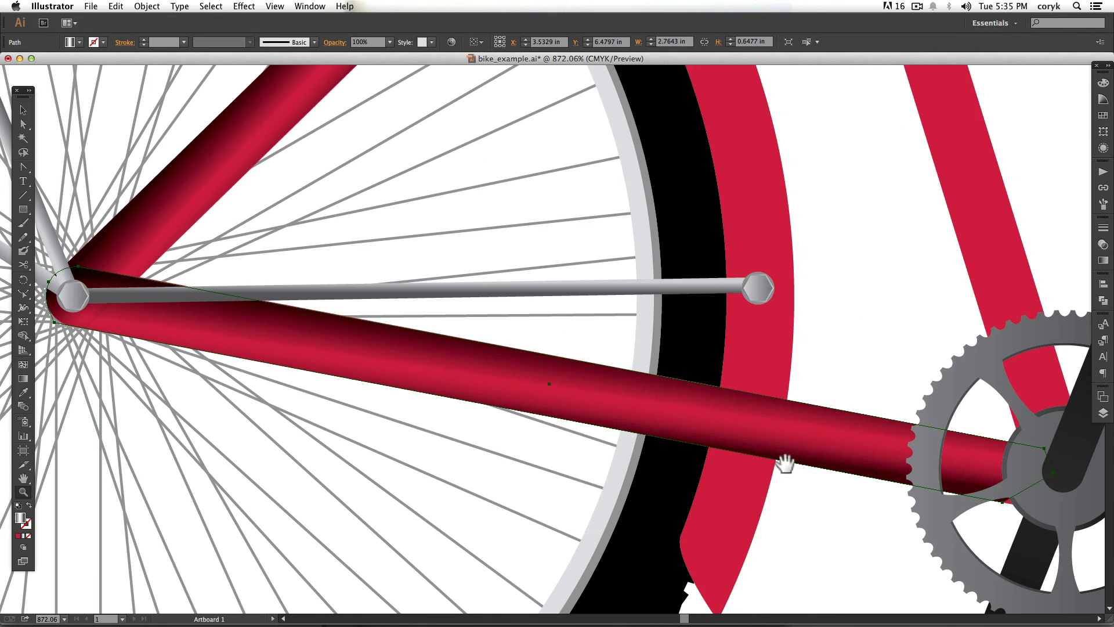
# Extend the chain stay gradient's front end point behind the chainring hub.
pyautogui.moveTo(786, 465); pyautogui.dragTo(479, 371)
pyautogui.press('a')
pyautogui.moveTo(695, 409); pyautogui.dragTo(710, 411)
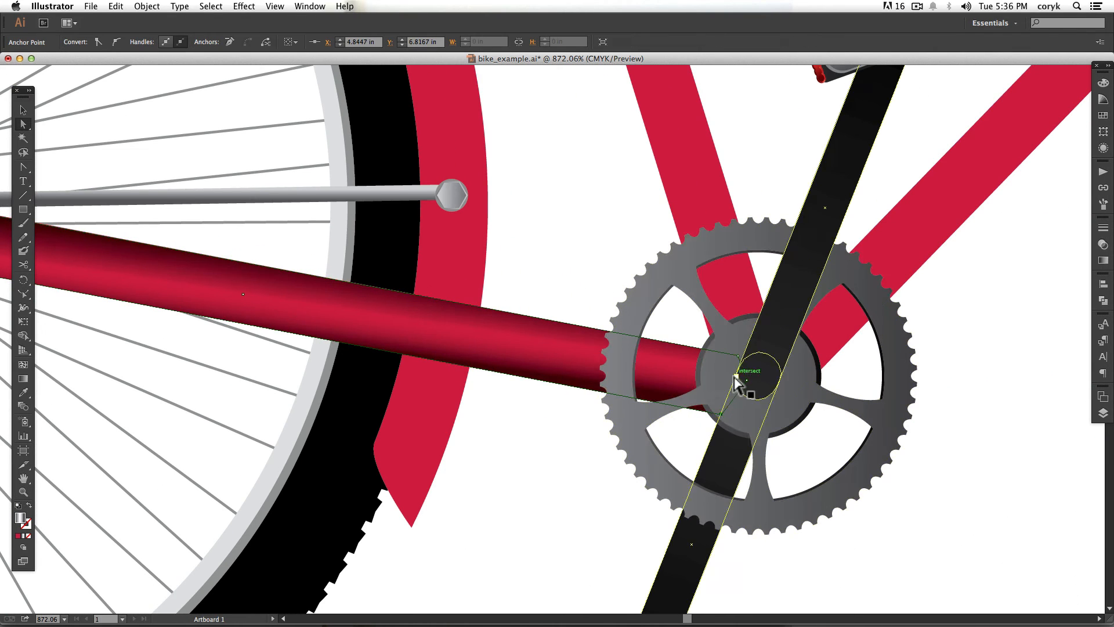
pyautogui.press('v')
pyautogui.press('super+0')
# Make a rotated copy of the top tube gradient about the front frame joint and align it with the down tube.
pyautogui.click(571, 344)
pyautogui.press('r')
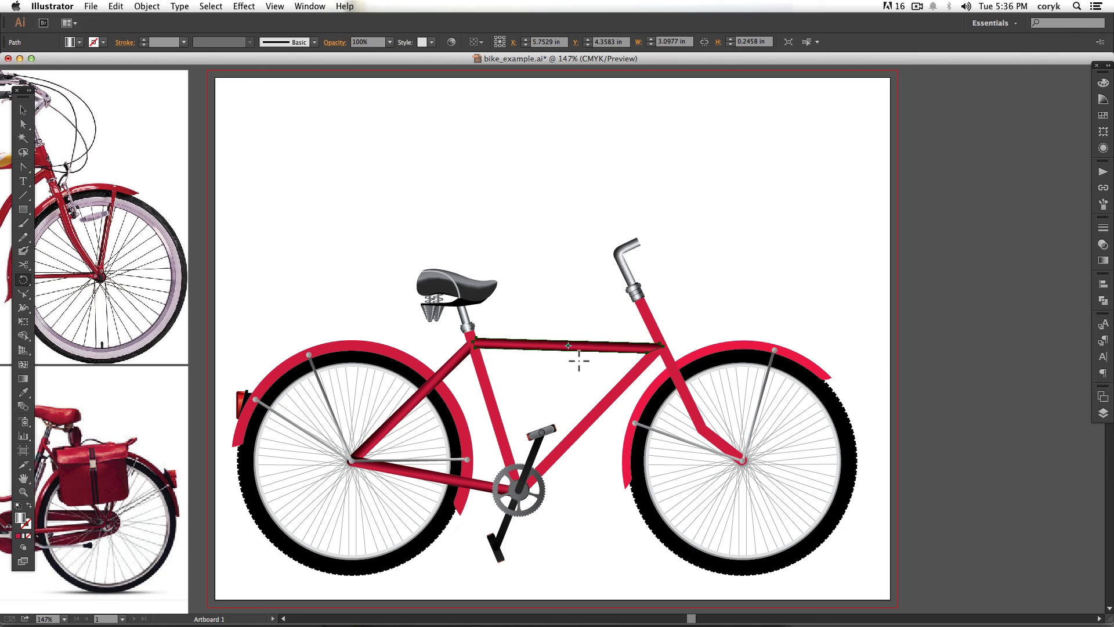
pyautogui.keyDown('alt'); pyautogui.click(663, 347); pyautogui.keyUp('alt')
pyautogui.click(660, 270)
pyautogui.moveTo(490, 315); pyautogui.dragTo(533, 487)
# Fit the down tube gradient's upper end points to the tube's corners at the front frame joint.
pyautogui.press('z')
pyautogui.moveTo(677, 336); pyautogui.dragTo(620, 377)
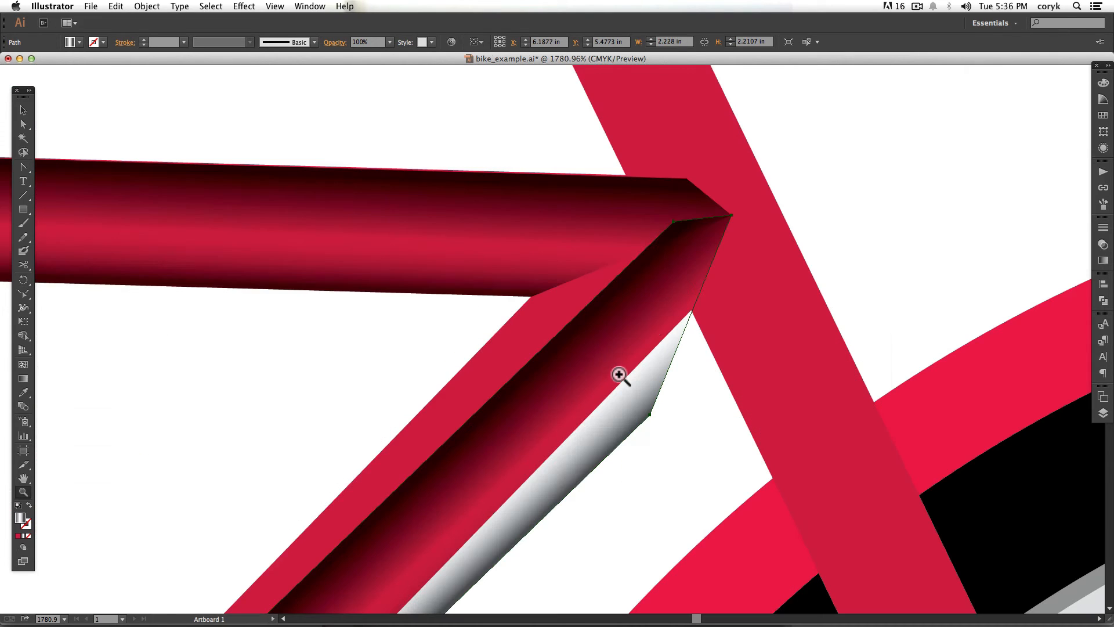
pyautogui.moveTo(673, 223); pyautogui.dragTo(532, 296)
pyautogui.moveTo(650, 415); pyautogui.dragTo(694, 311)
pyautogui.press('super+y')
pyautogui.moveTo(499, 487); pyautogui.dragTo(694, 311)
# Fit the down tube gradient's lower end points to the tube's outline behind the chainring, deleting the surplus anchor point.
pyautogui.moveTo(727, 145); pyautogui.dragTo(785, 67)
pyautogui.moveTo(363, 602); pyautogui.dragTo(556, 333)
pyautogui.moveTo(517, 298); pyautogui.dragTo(389, 467)
pyautogui.press('-')
pyautogui.click(445, 265)
pyautogui.press('a')
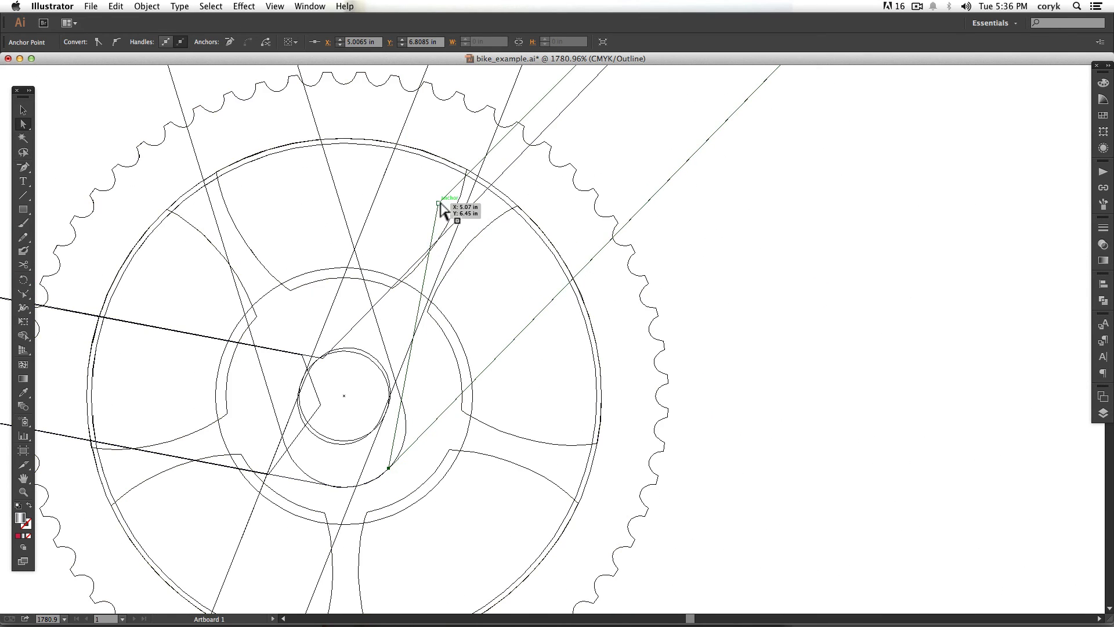
pyautogui.moveTo(439, 203); pyautogui.dragTo(323, 358)
pyautogui.press('super+0')
pyautogui.press('super+y')
pyautogui.click(549, 288)
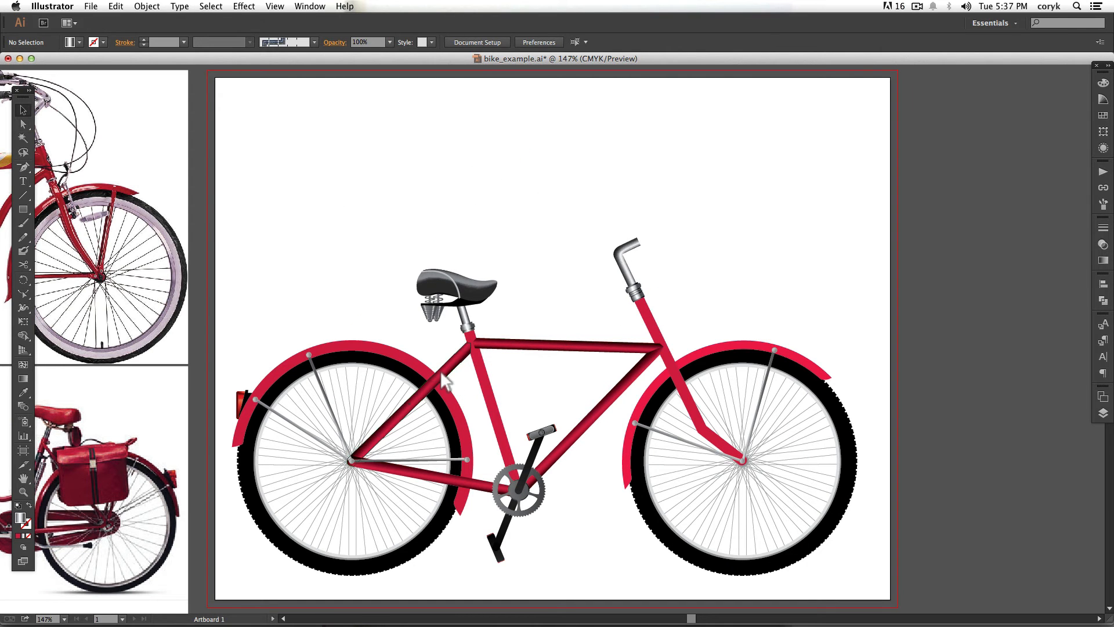
# Duplicate the seat stay gradient, rotate the copy and place it over the head tube and upper fork.
pyautogui.moveTo(441, 374); pyautogui.dragTo(798, 221)
pyautogui.moveTo(719, 329)
pyautogui.mouseDown()
pyautogui.moveTo(843, 328)
pyautogui.moveTo(836, 334)
pyautogui.mouseUp()
pyautogui.moveTo(796, 299); pyautogui.dragTo(706, 417)
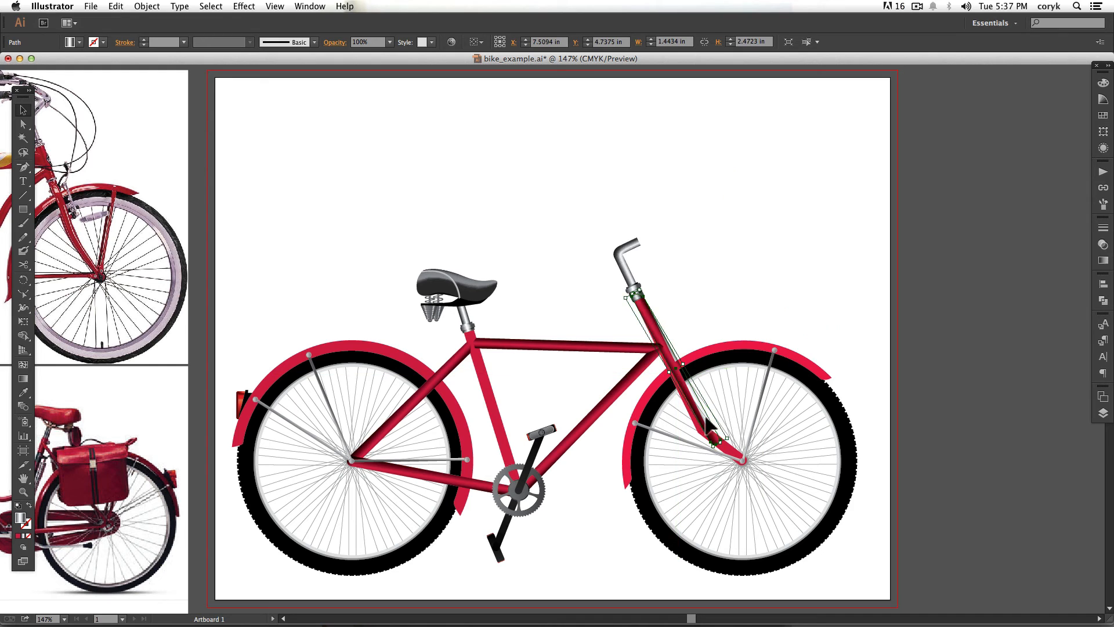
pyautogui.press('z')
pyautogui.moveTo(778, 494); pyautogui.dragTo(607, 268)
pyautogui.press('v')
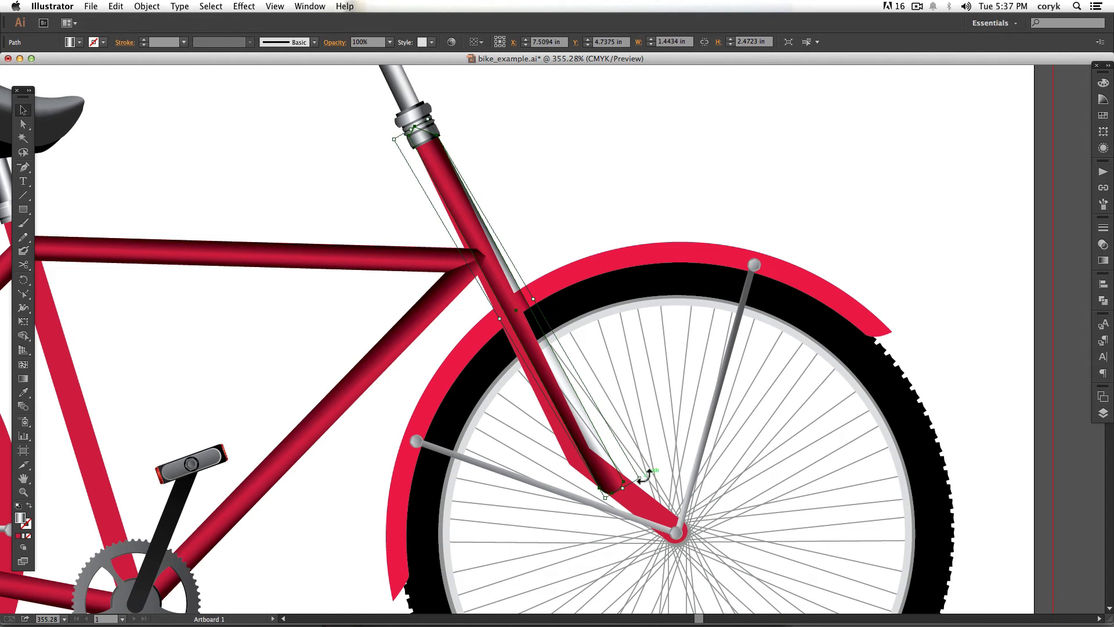
pyautogui.moveTo(641, 477); pyautogui.dragTo(627, 489)
pyautogui.moveTo(468, 171); pyautogui.dragTo(456, 187)
# Fit the copy's lower end to the fork bend by moving its corner point and removing the extra anchor point.
pyautogui.press('a')
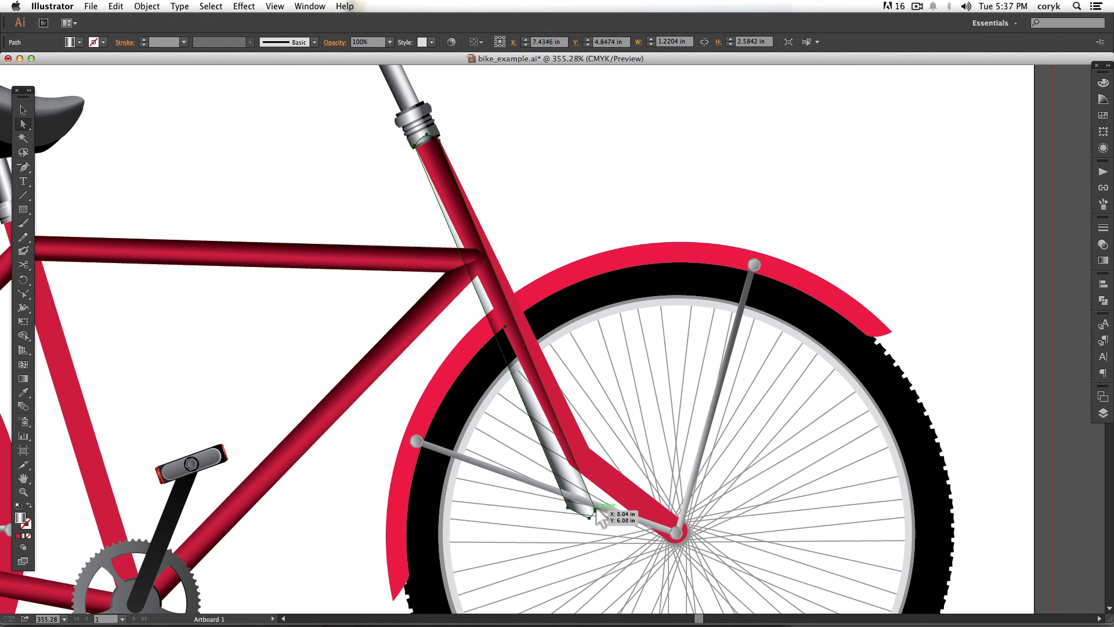
pyautogui.moveTo(595, 510)
pyautogui.mouseDown()
pyautogui.moveTo(589, 448)
pyautogui.moveTo(567, 461)
pyautogui.mouseUp()
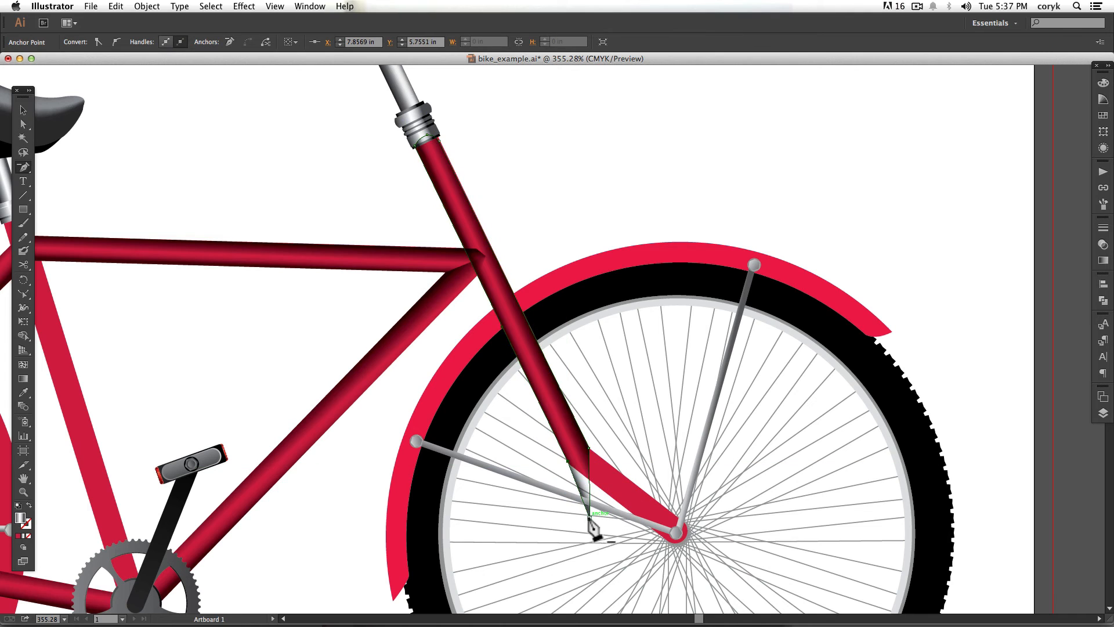
pyautogui.moveTo(590, 517); pyautogui.dragTo(583, 468)
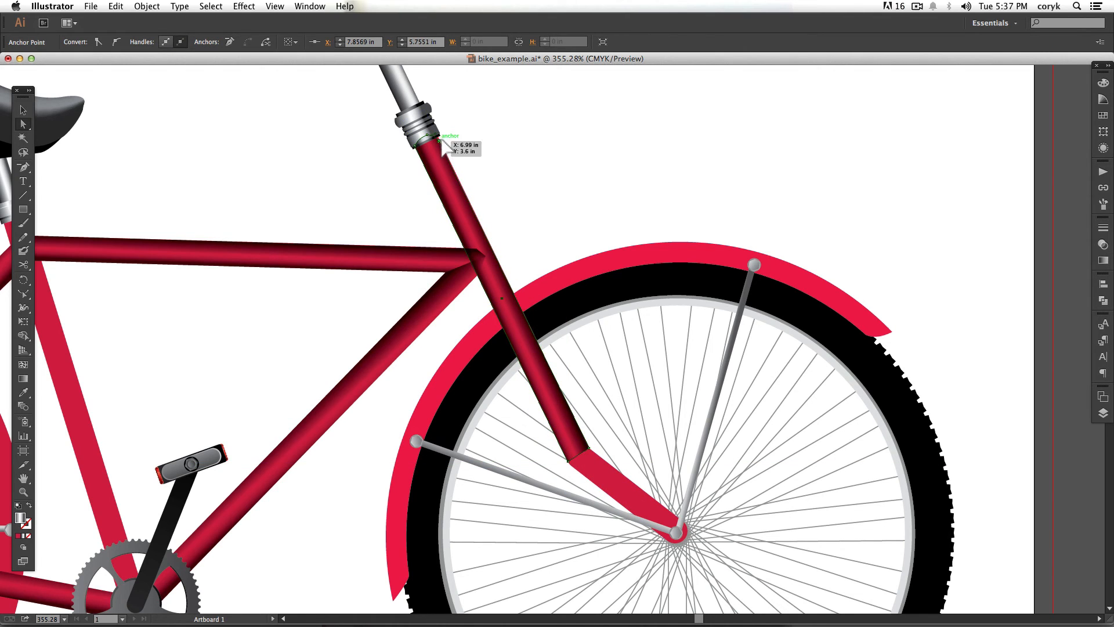
pyautogui.moveTo(440, 140)
pyautogui.mouseDown()
pyautogui.moveTo(434, 131)
pyautogui.moveTo(588, 373)
pyautogui.mouseUp()
# Clean up the overlapping gradients at the joint of the top tube, down tube and head tube with Shape Builder.
pyautogui.click(549, 233)
pyautogui.press('z')
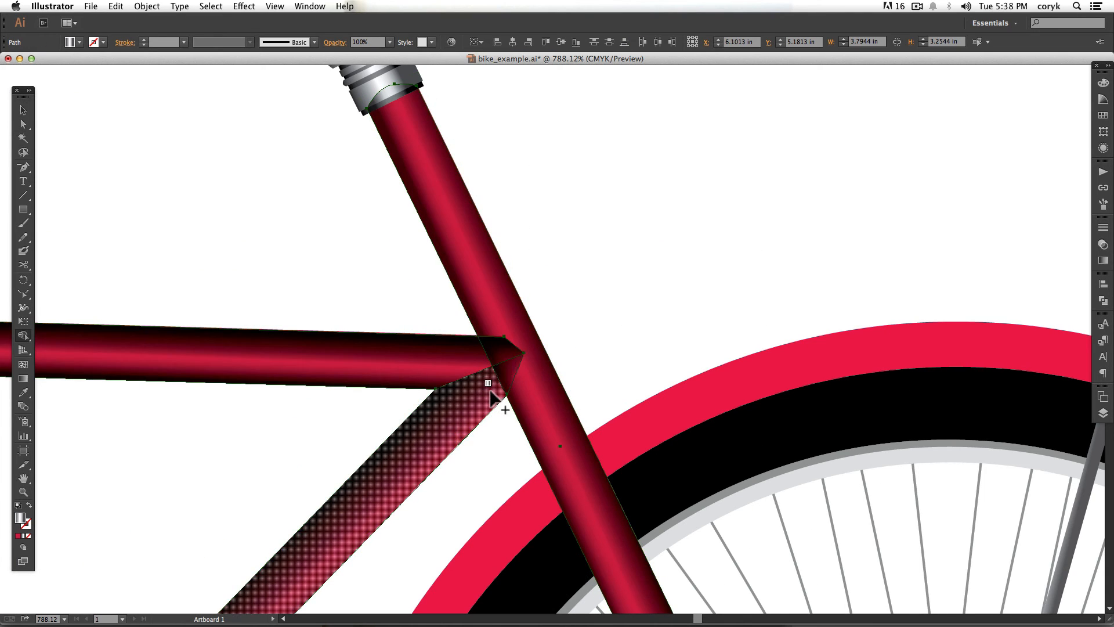
pyautogui.moveTo(483, 377); pyautogui.dragTo(468, 364)
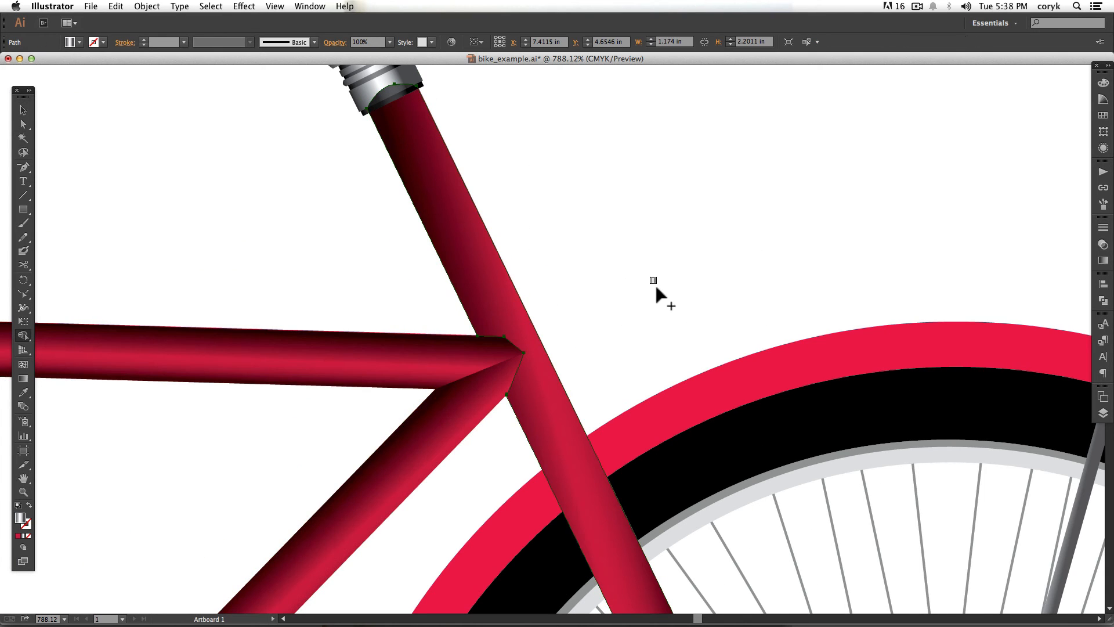
# Redraw and reverse the head tube gradient across the tube, setting its angle to 26° and its first stop to 0%.
pyautogui.moveTo(531, 436)
pyautogui.mouseDown()
pyautogui.moveTo(573, 413)
pyautogui.moveTo(584, 429)
pyautogui.mouseUp()
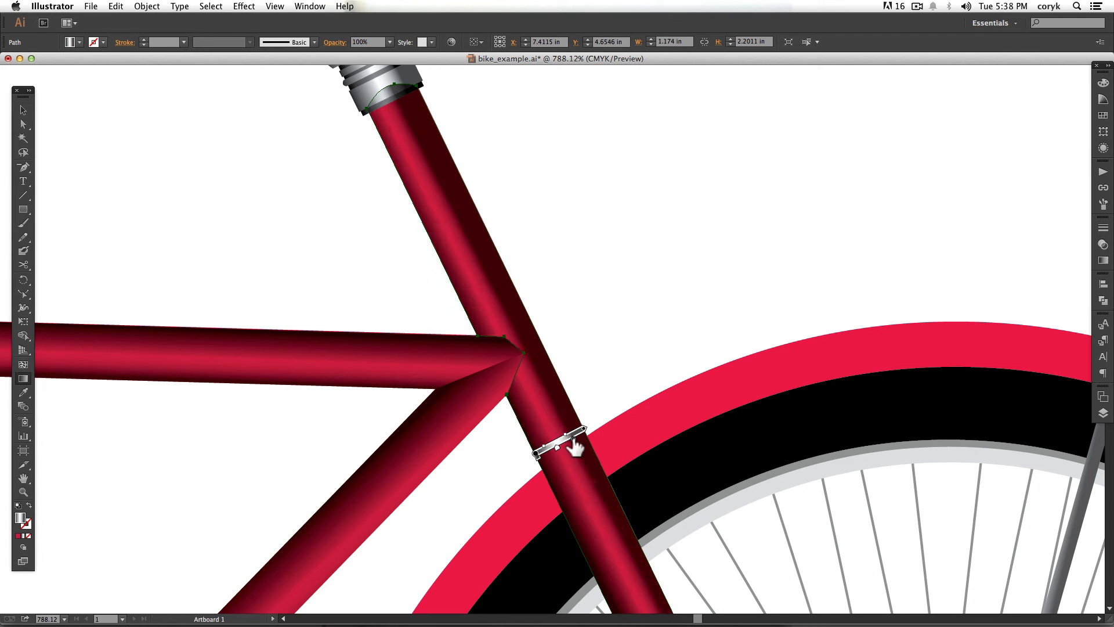
pyautogui.click(1103, 260)
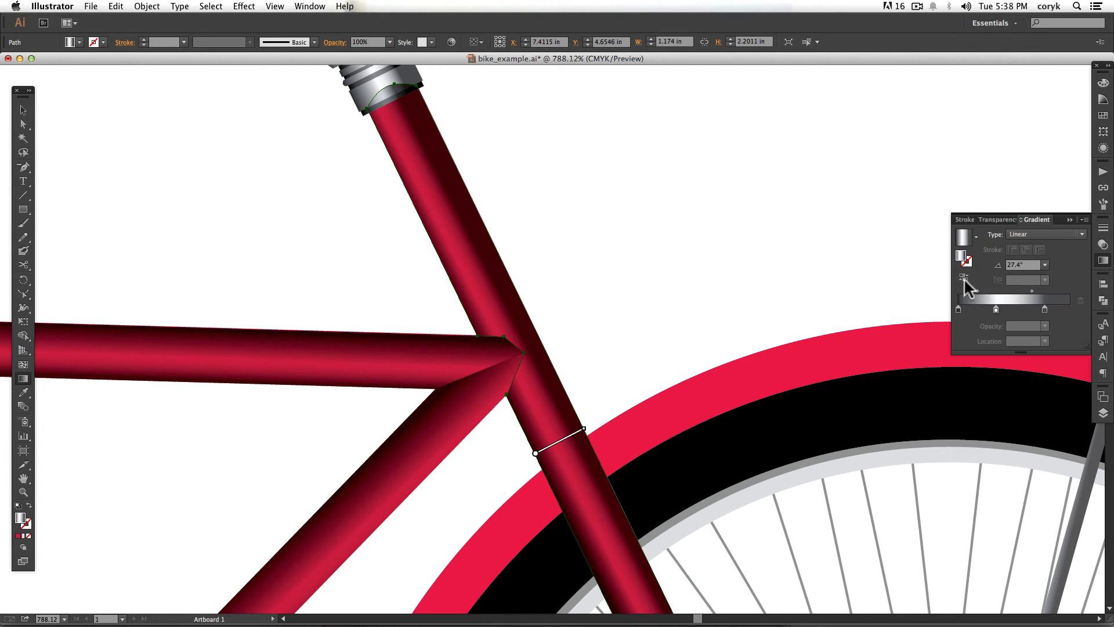
pyautogui.doubleClick(1017, 264)
pyautogui.write('26')
pyautogui.press('Return')
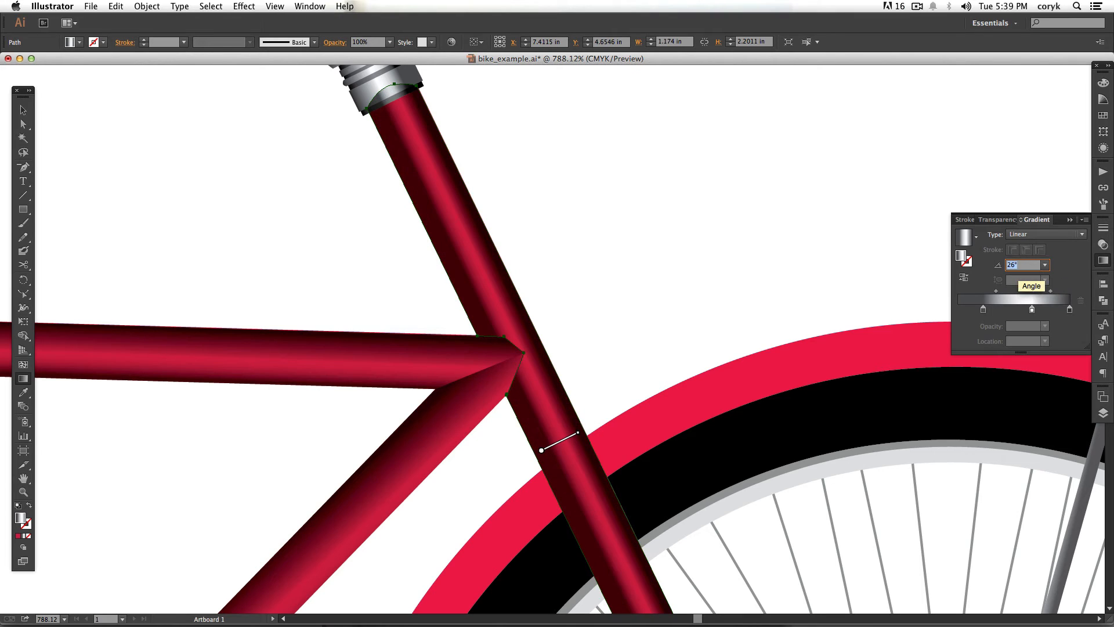
pyautogui.moveTo(983, 309); pyautogui.dragTo(958, 309)
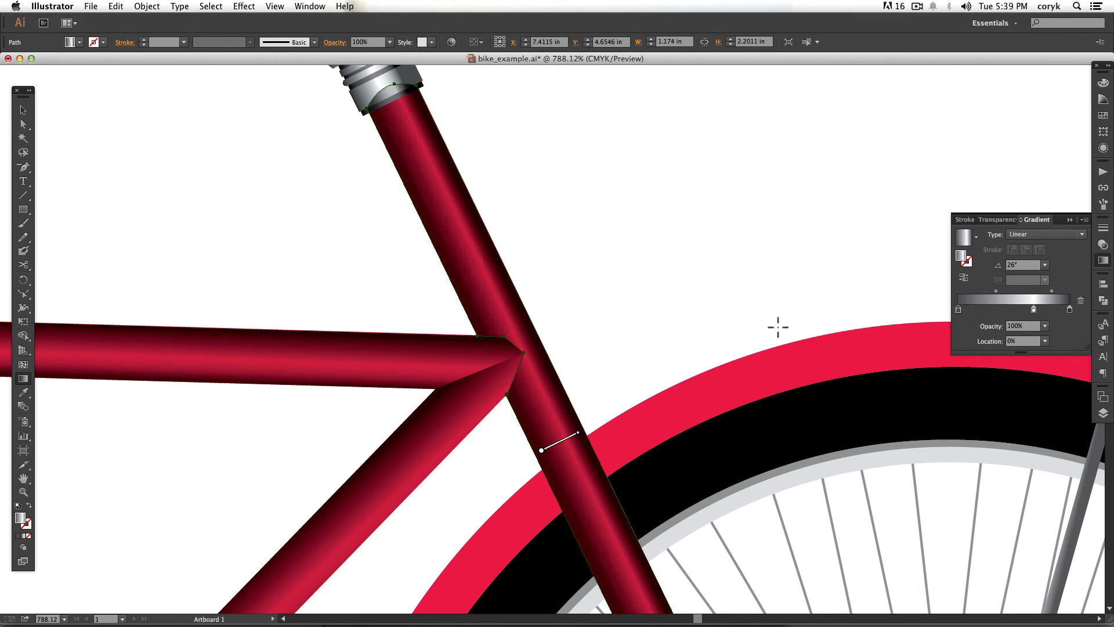
pyautogui.press('super+0')
pyautogui.press('v')
pyautogui.click(725, 268)
# Delete the curved anchor point at the upper end of the head tube gradient below the stem collar.
pyautogui.press('z')
pyautogui.moveTo(722, 270); pyautogui.dragTo(570, 343)
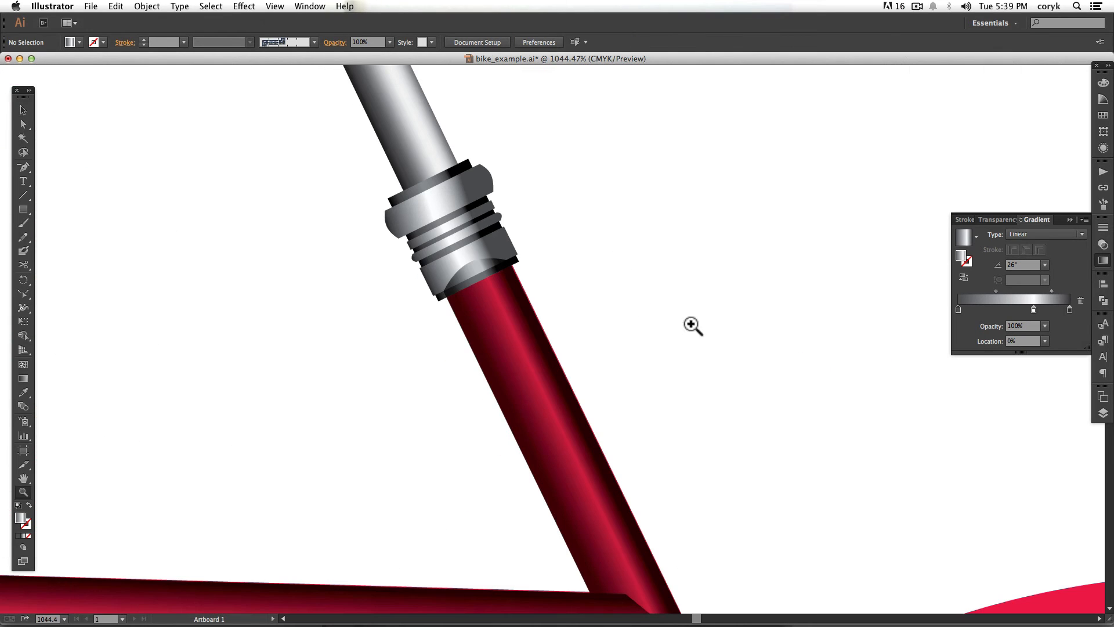
pyautogui.press('v')
pyautogui.click(505, 304)
pyautogui.press('p')
pyautogui.click(479, 261)
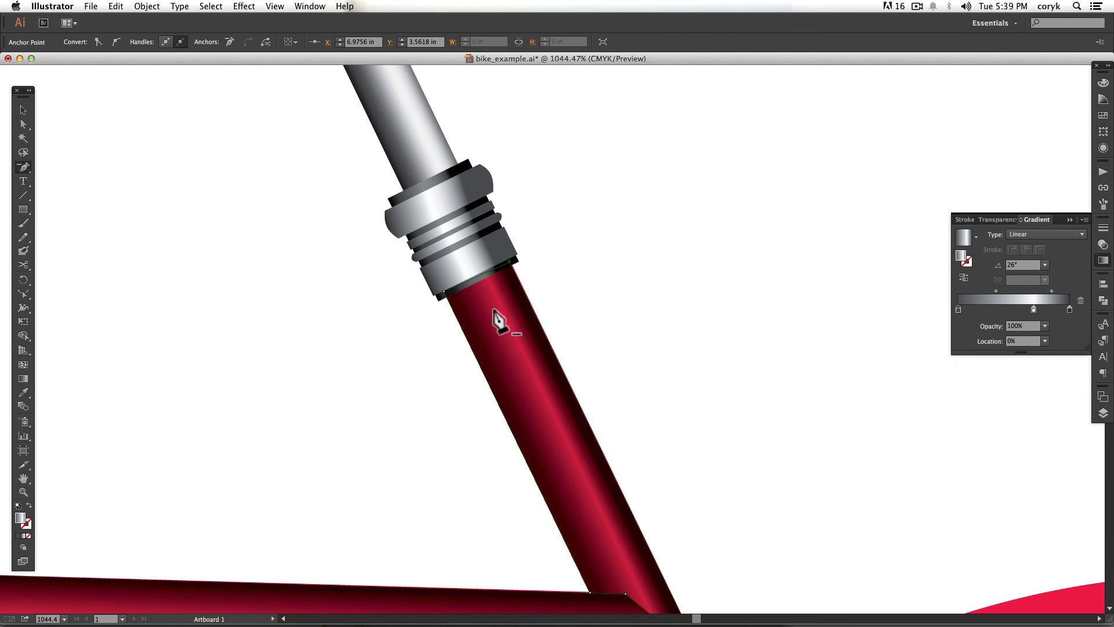
# Align the head tube gradient's two upper corner points with the red tube's edges beneath the stem collar.
pyautogui.press('a')
pyautogui.moveTo(511, 264); pyautogui.dragTo(415, 383)
pyautogui.press('z')
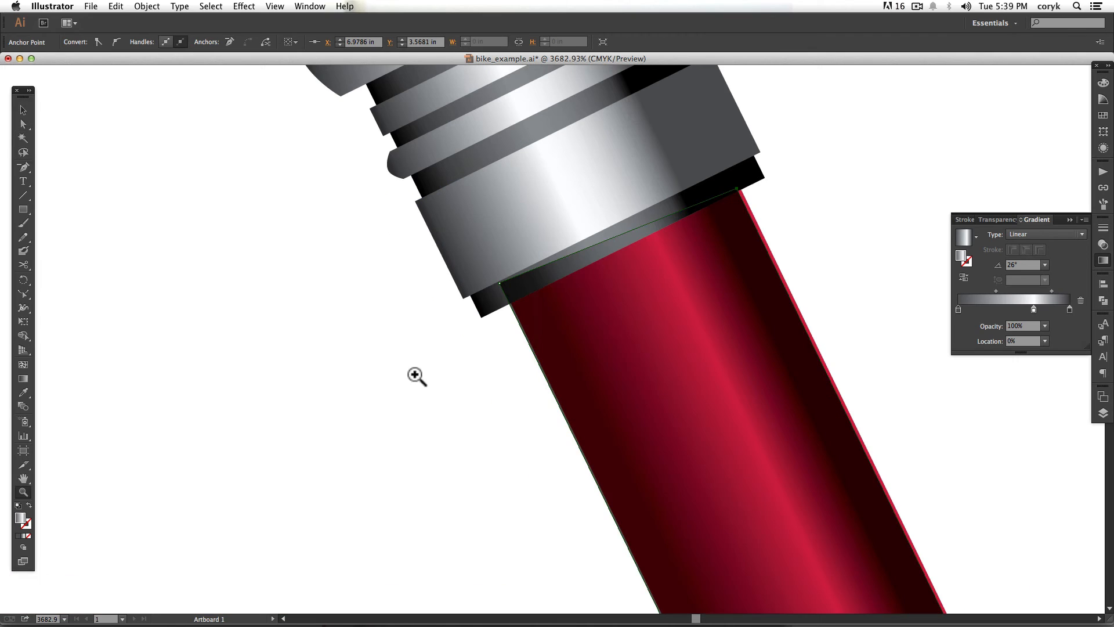
pyautogui.moveTo(737, 189); pyautogui.dragTo(741, 190)
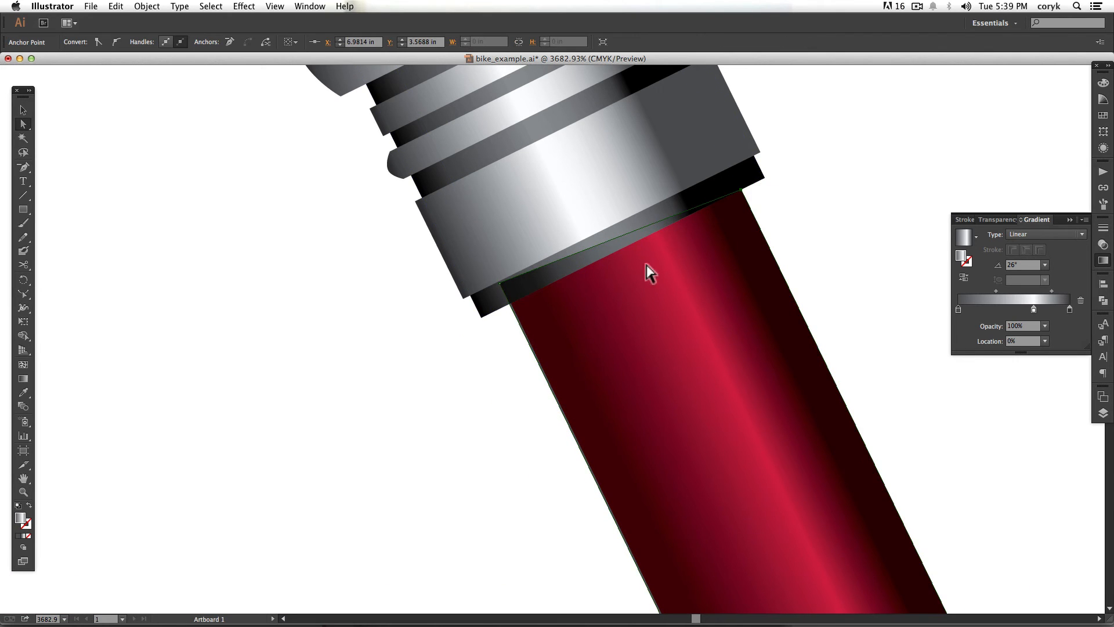
pyautogui.moveTo(503, 290); pyautogui.dragTo(511, 302)
pyautogui.press('super+0')
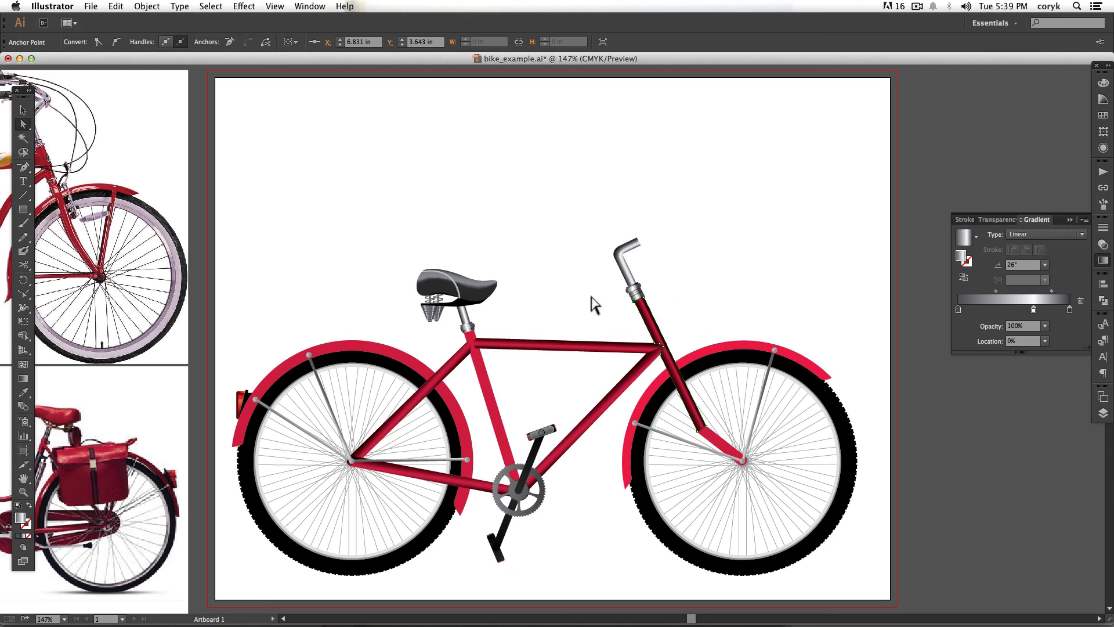
# Duplicate the head tube gradient and position the copy over the top of the seat tube.
pyautogui.press('v')
pyautogui.click(598, 287)
pyautogui.keyDown('alt'); pyautogui.moveTo(657, 332); pyautogui.dragTo(484, 363); pyautogui.keyUp('alt')
pyautogui.press('z')
pyautogui.moveTo(423, 323); pyautogui.dragTo(579, 508)
pyautogui.moveTo(513, 234); pyautogui.dragTo(536, 239)
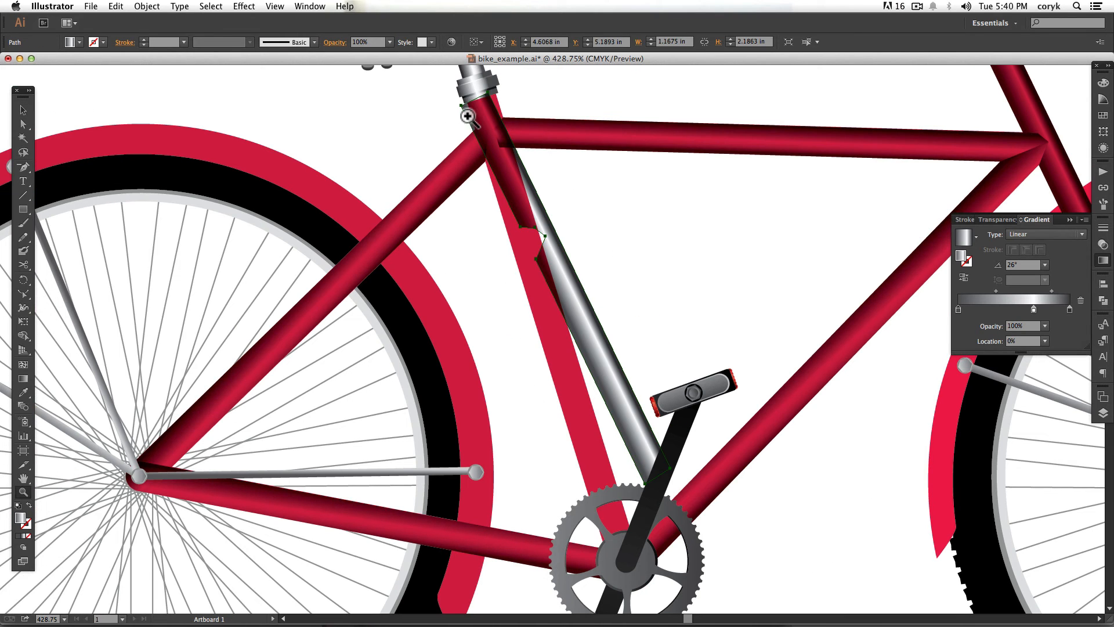
# Move the copy's upper corner to the top of the seat tube and delete the four surplus anchor points along its edge.
pyautogui.press('a')
pyautogui.moveTo(461, 105); pyautogui.dragTo(496, 96)
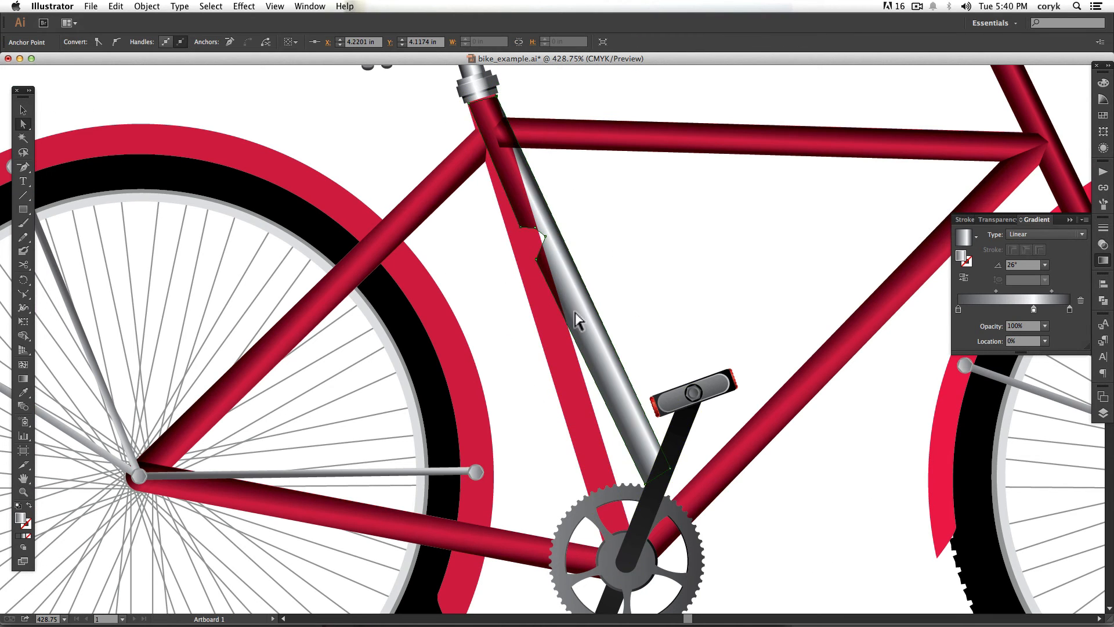
pyautogui.press('-')
pyautogui.click(546, 236)
pyautogui.click(535, 227)
pyautogui.click(520, 226)
pyautogui.click(536, 260)
# Fit the copy's lower end points to the seat tube behind the chainring and its upper corners beneath the seat post collar.
pyautogui.press('a')
pyautogui.moveTo(644, 484); pyautogui.dragTo(605, 548)
pyautogui.moveTo(670, 468); pyautogui.dragTo(635, 544)
pyautogui.press('z')
pyautogui.moveTo(451, 80); pyautogui.dragTo(512, 140)
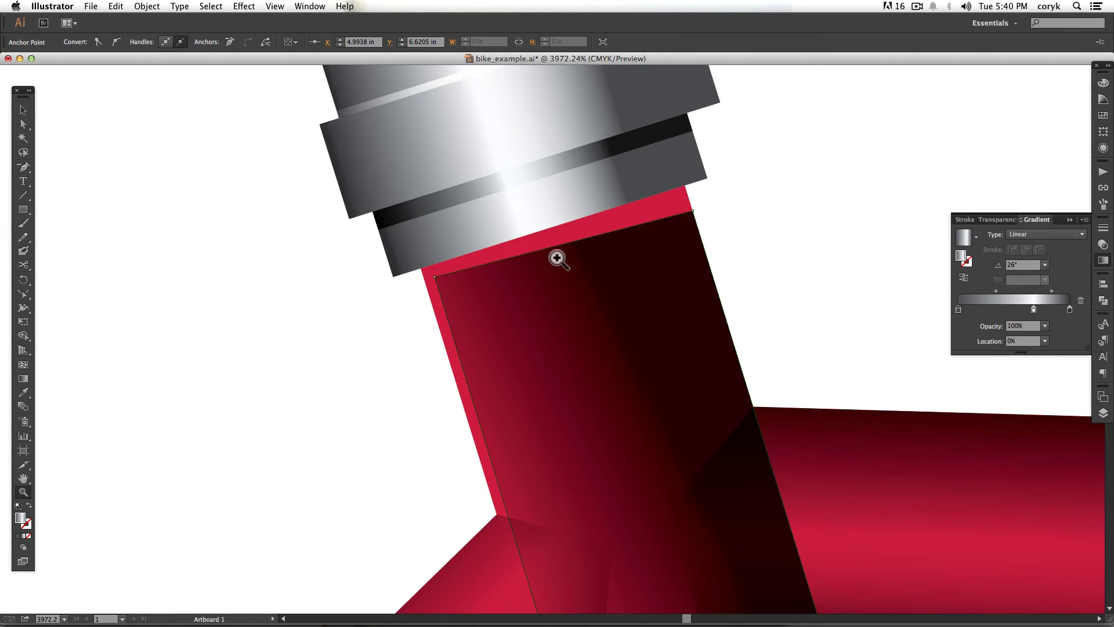
pyautogui.moveTo(436, 278); pyautogui.dragTo(421, 268)
pyautogui.moveTo(693, 210); pyautogui.dragTo(685, 186)
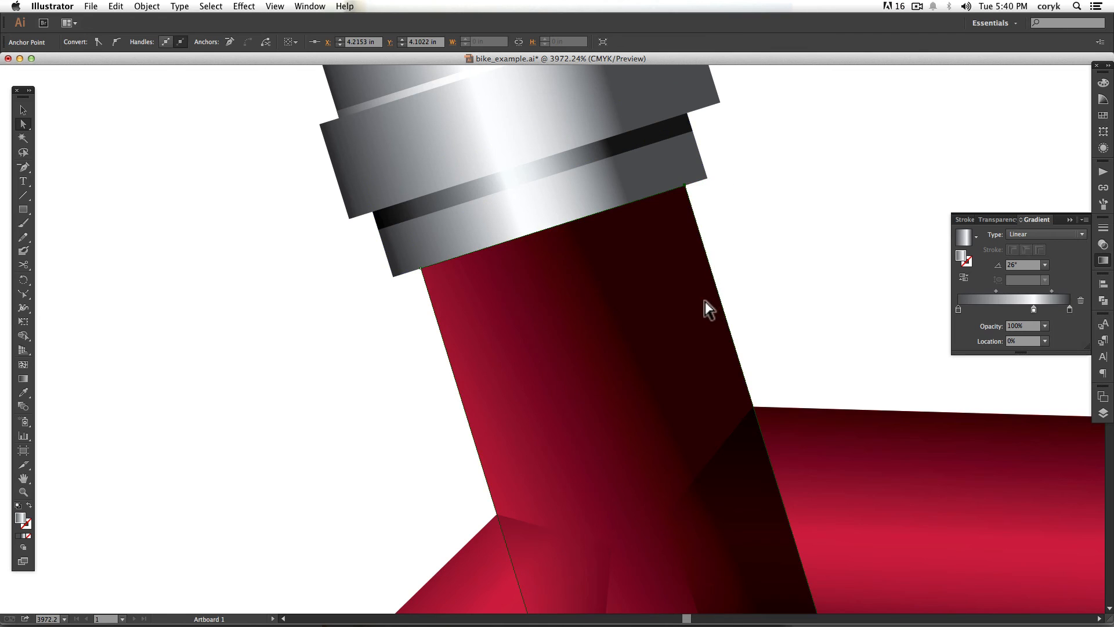
# Remove the overlapping gradient pieces where the seat tube, seat stay and top tube meet, using Shape Builder.
pyautogui.press('super+minus')
pyautogui.press('super+minus')
pyautogui.press('super+minus')
pyautogui.press('super+minus')
pyautogui.press('super+minus')
pyautogui.press('v')
pyautogui.click(642, 373)
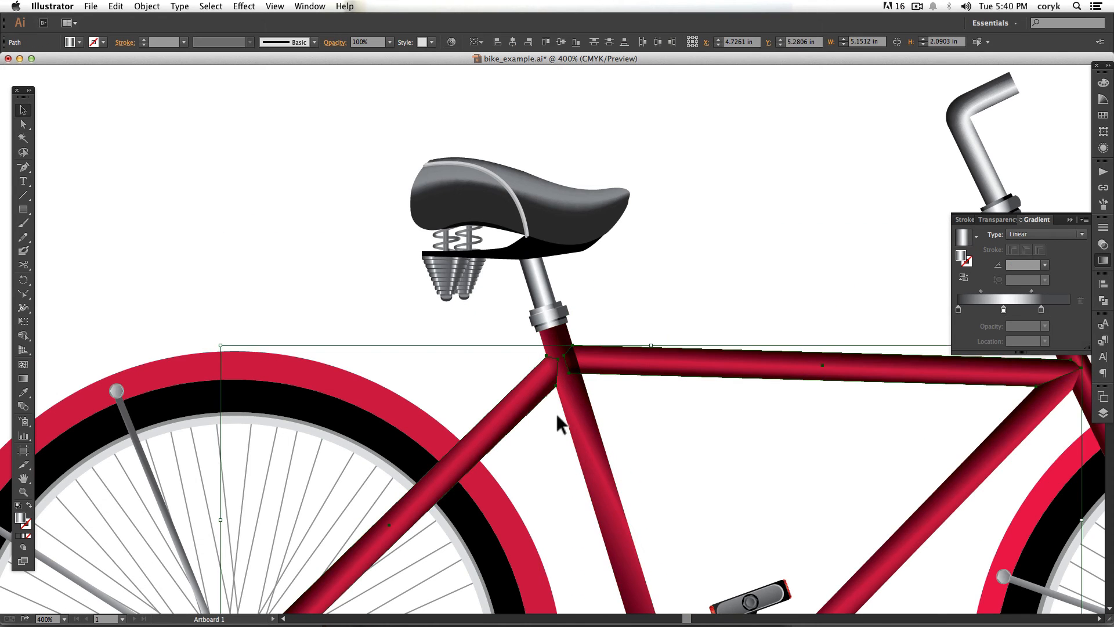
pyautogui.keyDown('shift'); pyautogui.click(572, 401); pyautogui.keyUp('shift')
pyautogui.hotkey('shift', 'm')
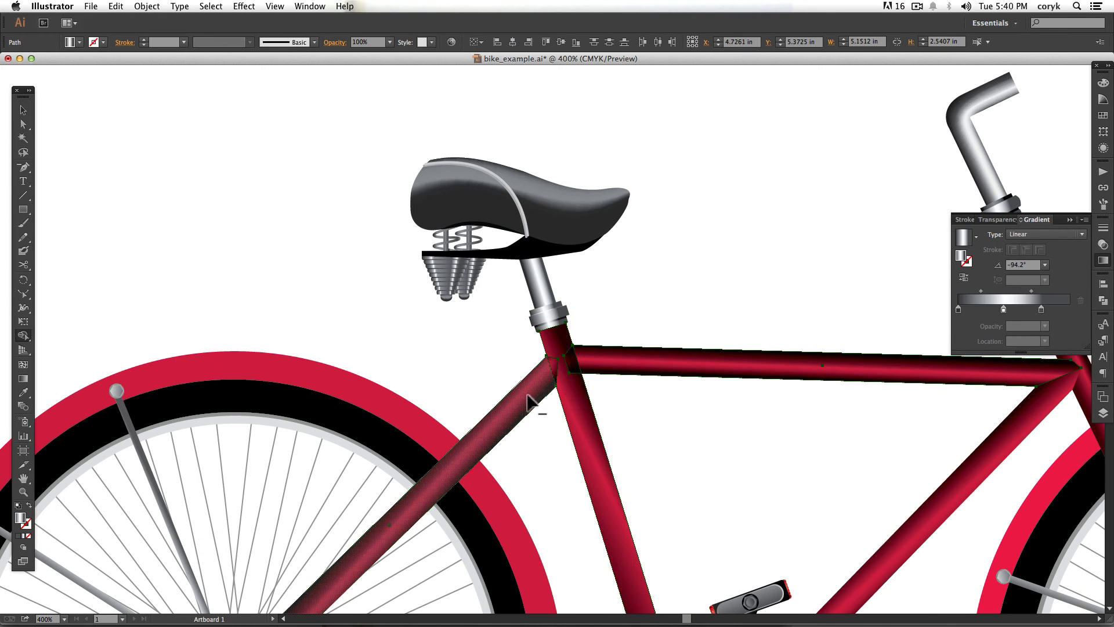
pyautogui.keyDown('shift'); pyautogui.keyDown('super'); pyautogui.click(547, 367); pyautogui.keyUp('super'); pyautogui.keyUp('shift')
pyautogui.keyDown('alt'); pyautogui.click(587, 360); pyautogui.keyUp('alt')
pyautogui.press('v')
pyautogui.click(654, 423)
pyautogui.press('super+0')
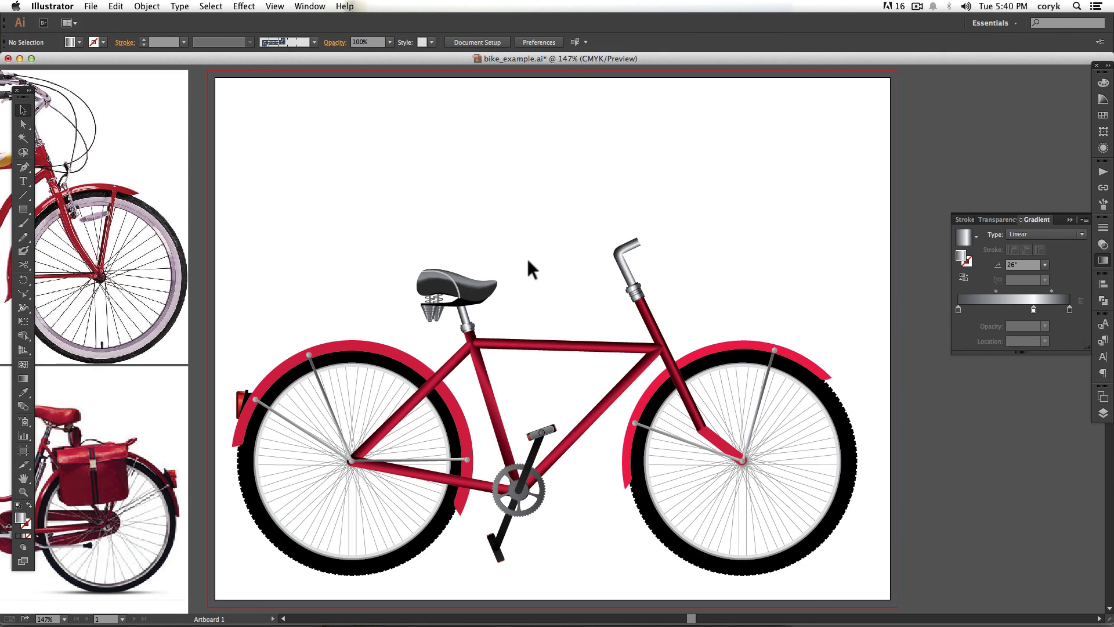
# Set the seat tube gradient's angle to 17°.
pyautogui.click(486, 398)
pyautogui.press('g')
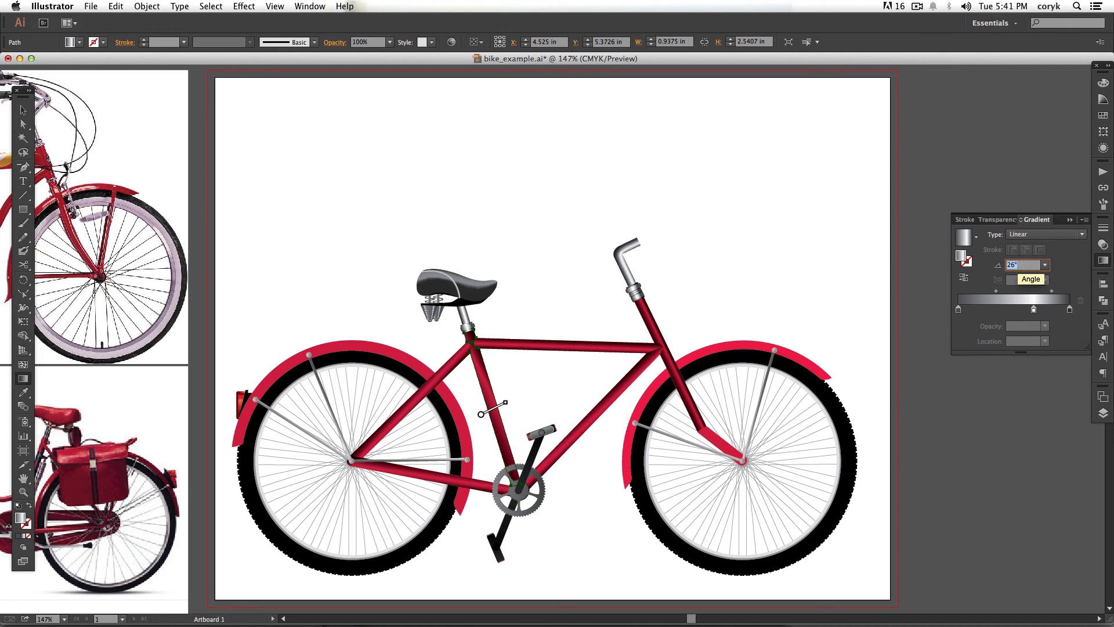
pyautogui.write('26')
pyautogui.press('Return')
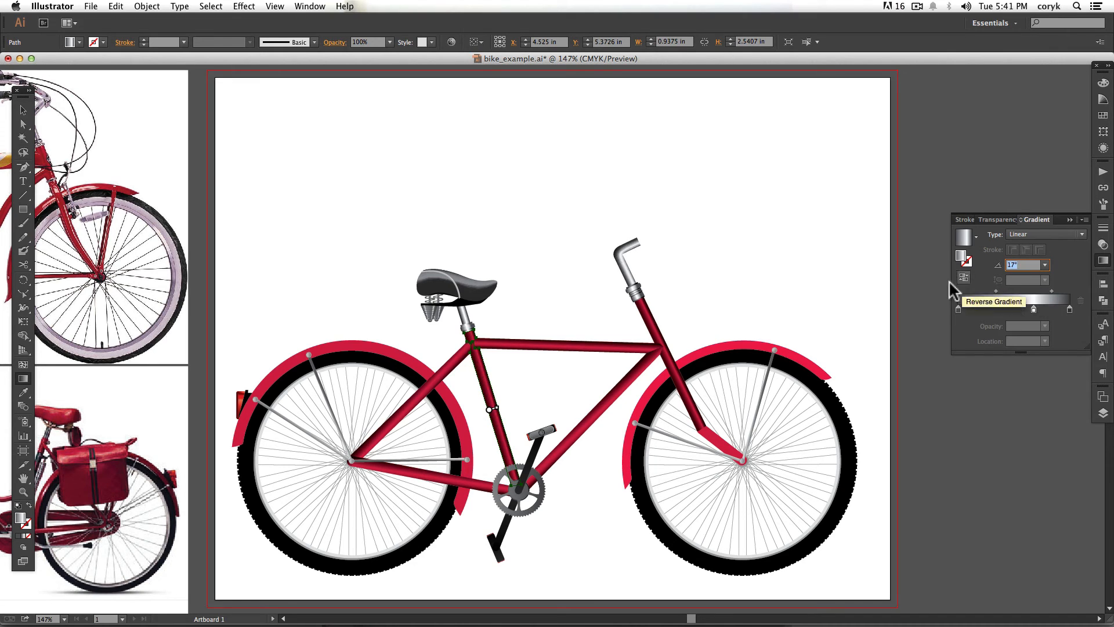
pyautogui.press('v')
pyautogui.click(552, 221)
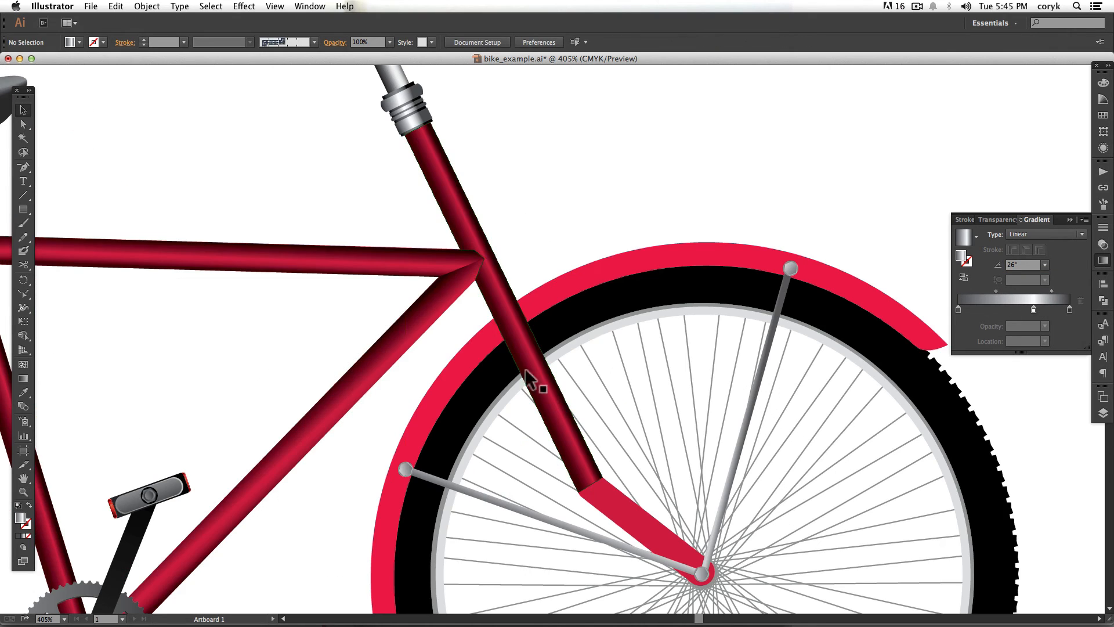
# Duplicate the upper fork gradient in place and stretch its upper end points to the front hub, deleting the surplus joint anchor.
pyautogui.click(528, 378)
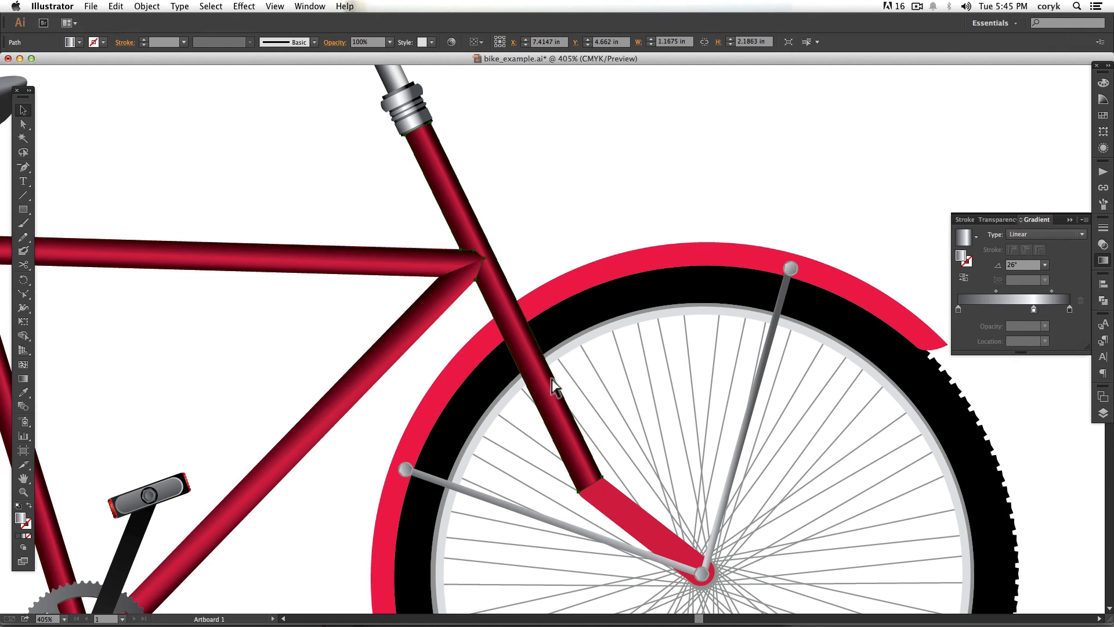
pyautogui.press('p')
pyautogui.click(477, 280)
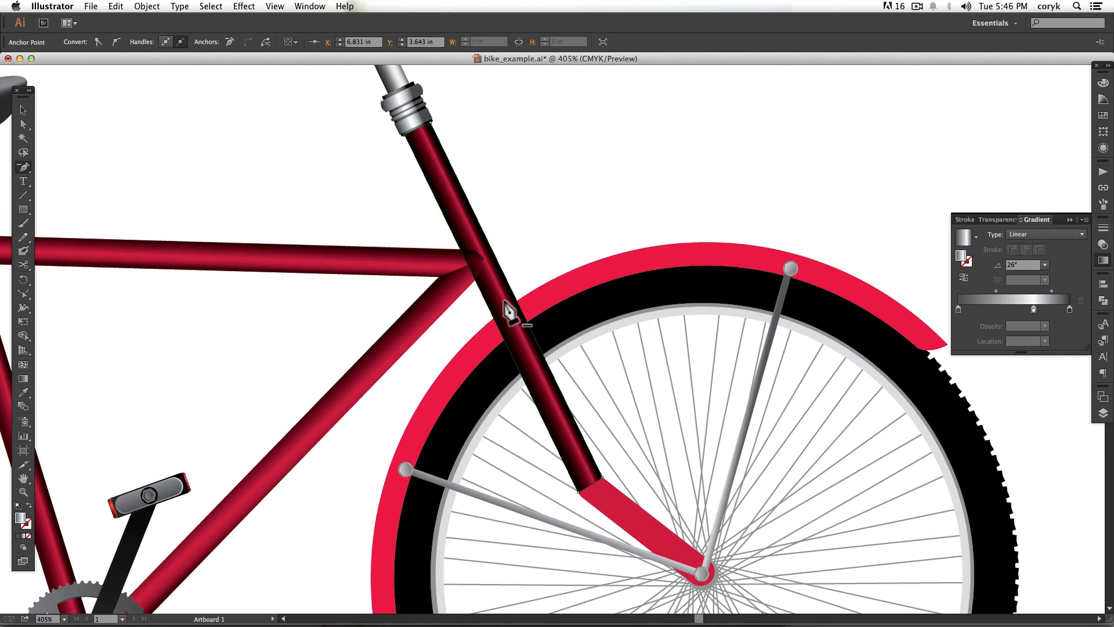
pyautogui.press('a')
pyautogui.moveTo(405, 135); pyautogui.dragTo(696, 585)
pyautogui.moveTo(432, 123); pyautogui.dragTo(701, 554)
# Move the lower fork gradient's two end points to the edges of the rounded fork tip at the front hub.
pyautogui.press('z')
pyautogui.moveTo(581, 472); pyautogui.dragTo(718, 597)
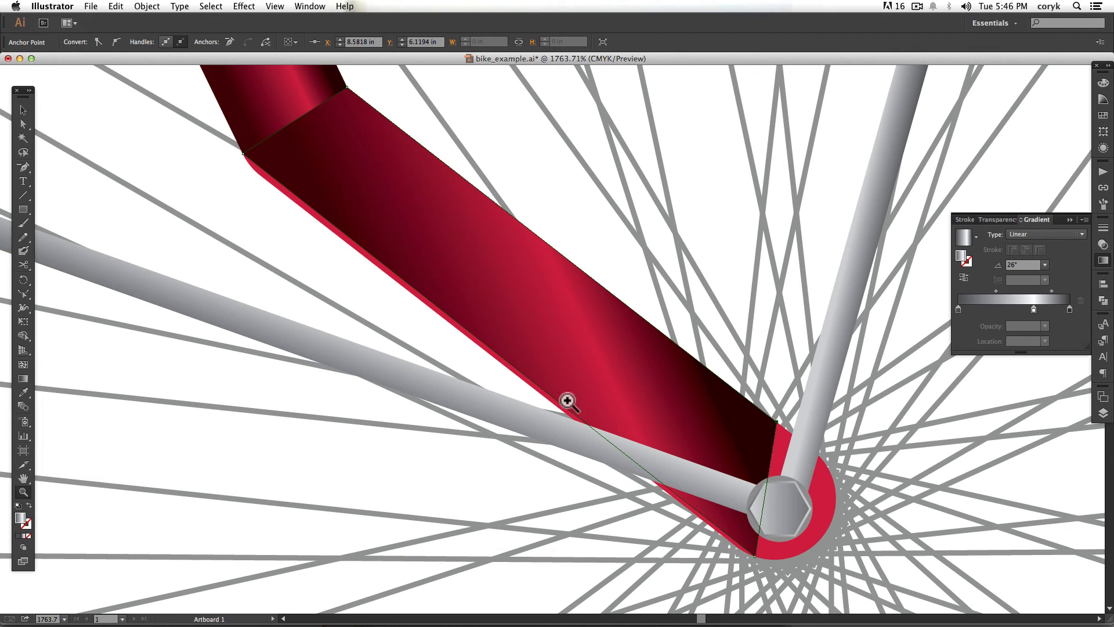
pyautogui.press('a')
pyautogui.moveTo(755, 556); pyautogui.dragTo(737, 546)
pyautogui.moveTo(776, 421); pyautogui.dragTo(812, 449)
# Add an anchor on the lower fork gradient's underside near the joint and curve the corner to follow the fork's bend.
pyautogui.click(281, 185)
pyautogui.press('a')
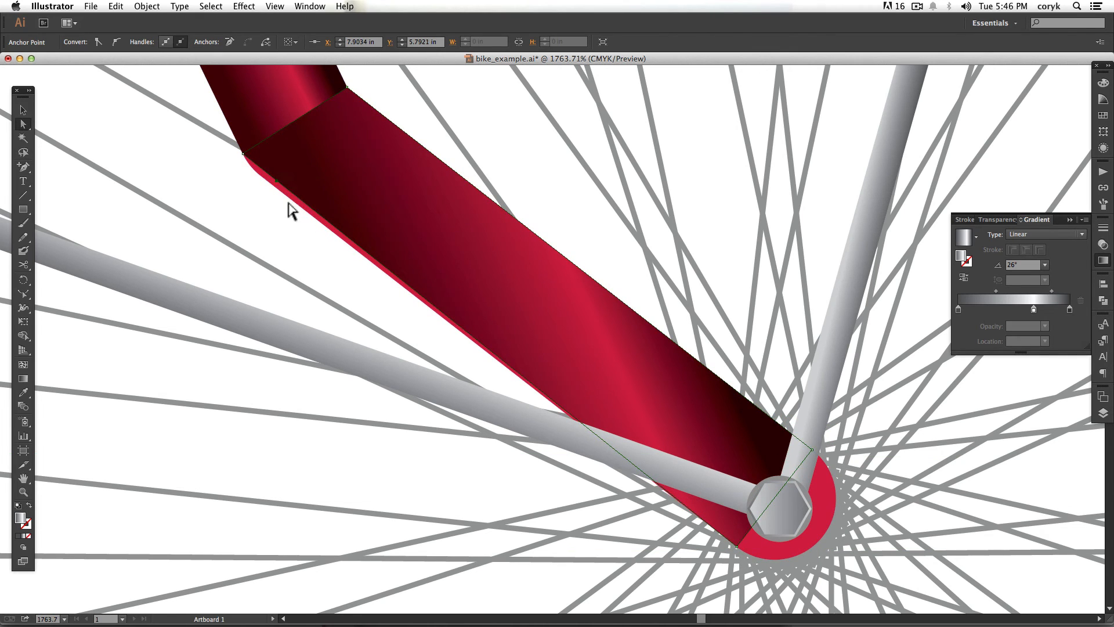
pyautogui.moveTo(281, 184); pyautogui.dragTo(262, 175)
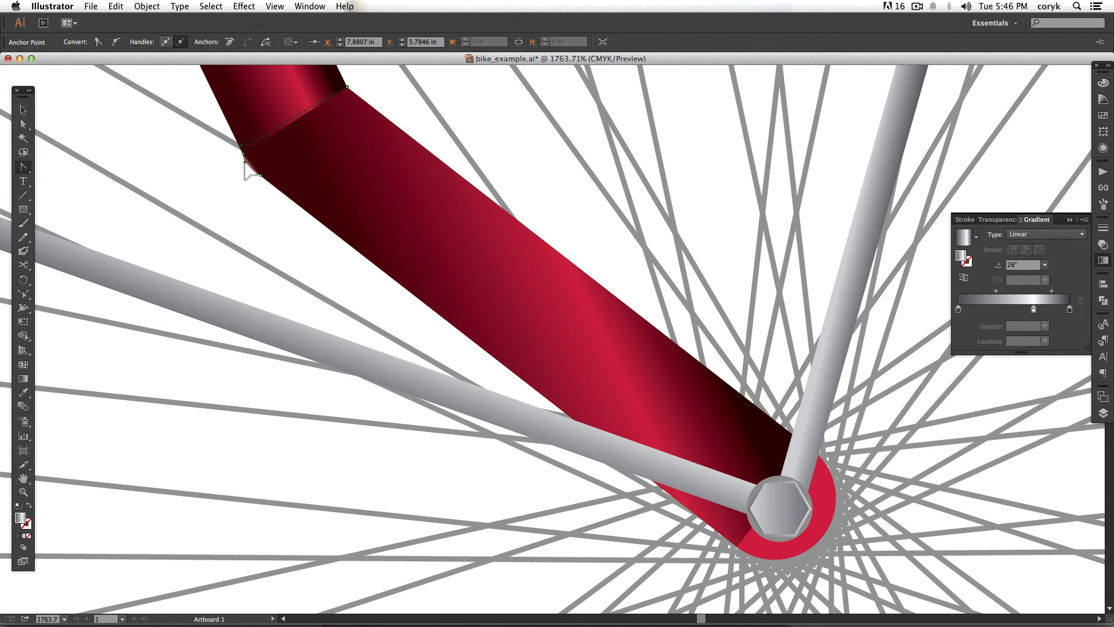
pyautogui.click(284, 152)
# Add an anchor on the gradient's hub end, pull it outward and curve its handles around the rounded fork tip.
pyautogui.press('+')
pyautogui.click(778, 498)
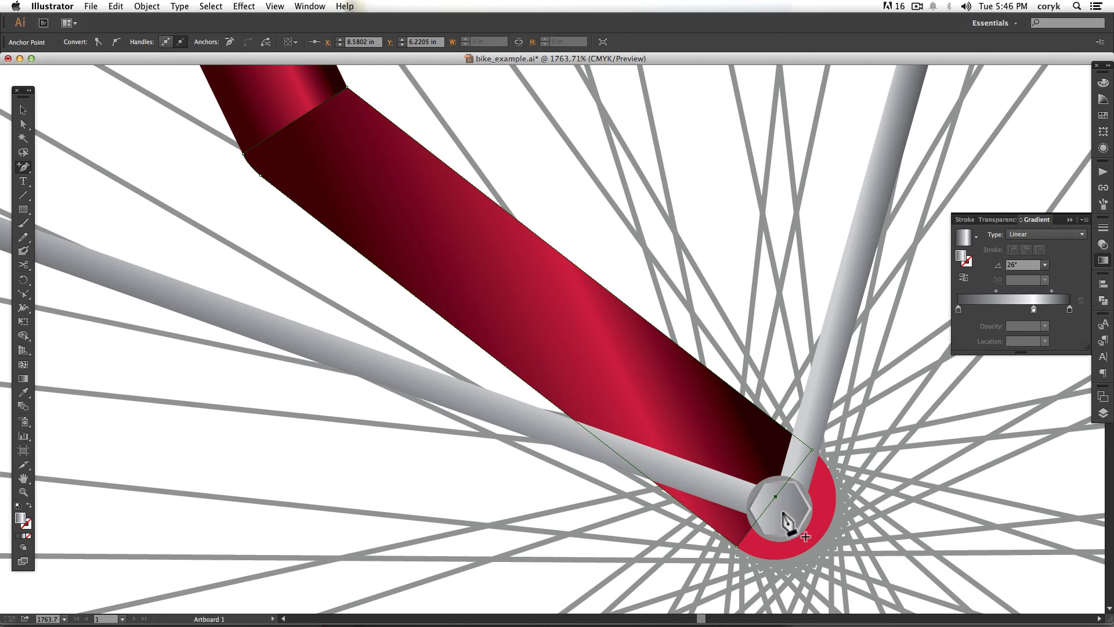
pyautogui.press('a')
pyautogui.moveTo(779, 498); pyautogui.dragTo(823, 536)
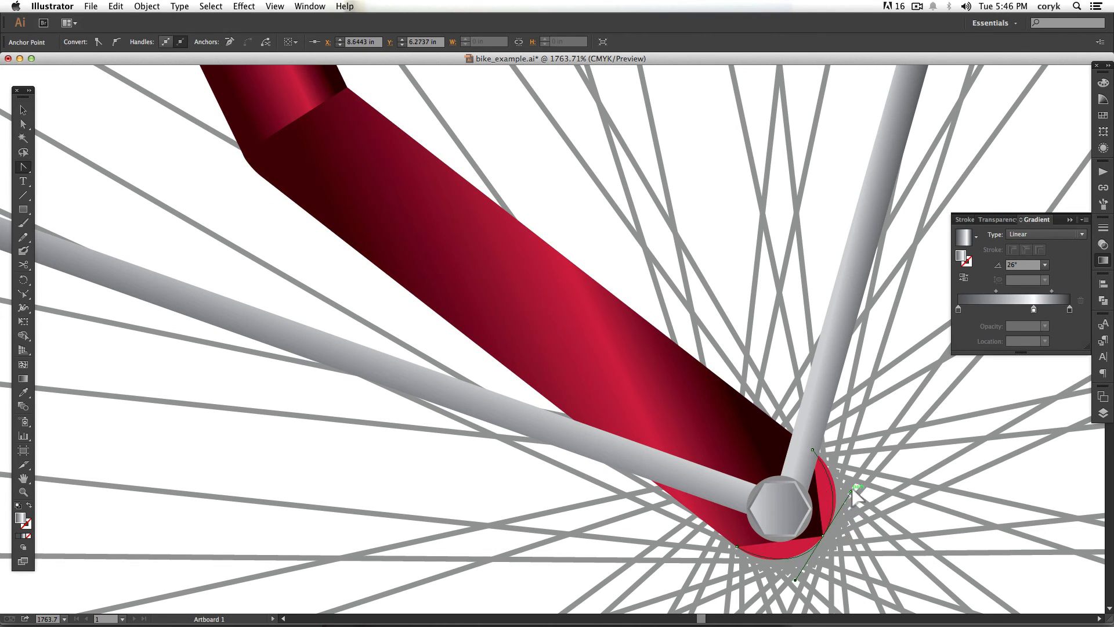
pyautogui.moveTo(856, 484); pyautogui.dragTo(863, 489)
pyautogui.press('a')
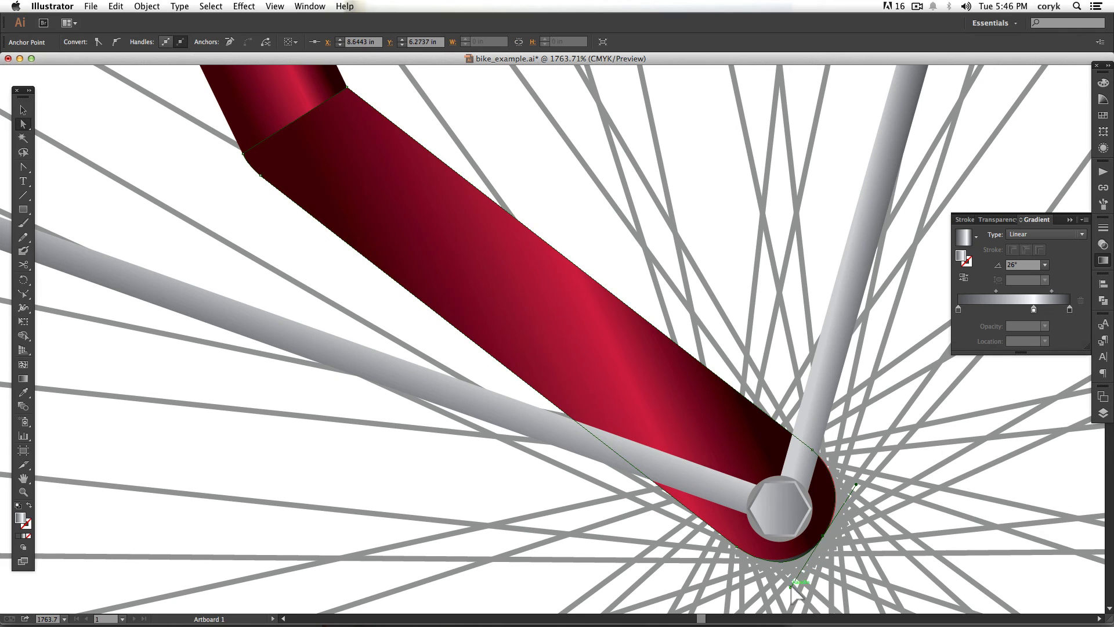
pyautogui.moveTo(790, 588); pyautogui.dragTo(786, 582)
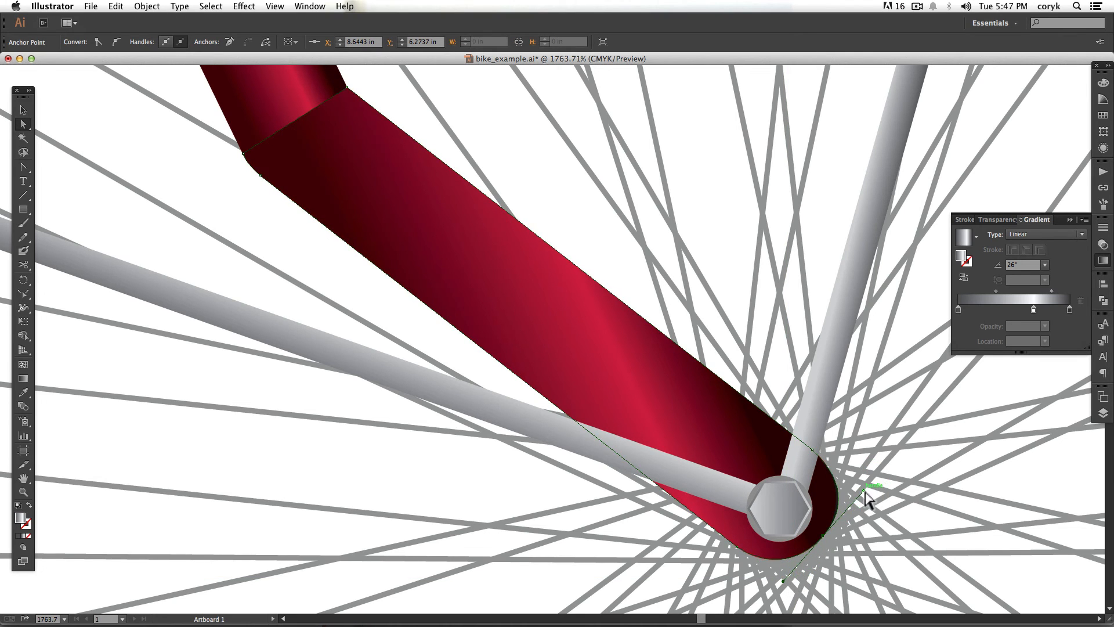
# Set the lower fork gradient's angle to 52°.
pyautogui.press('super+0')
pyautogui.press('v')
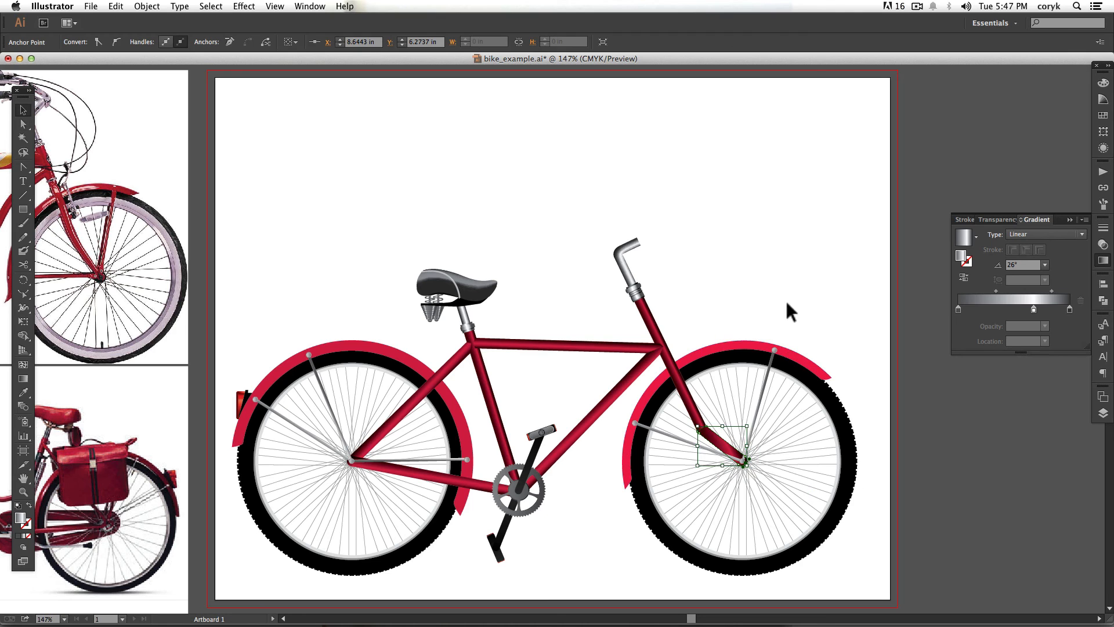
pyautogui.click(785, 299)
pyautogui.click(722, 448)
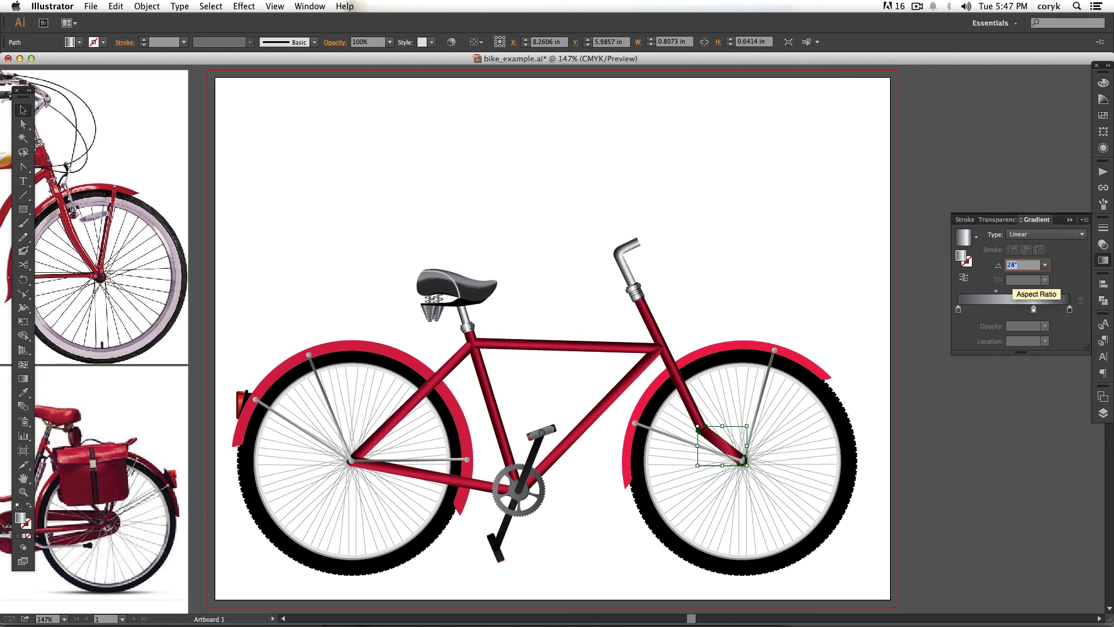
pyautogui.press('super+space')
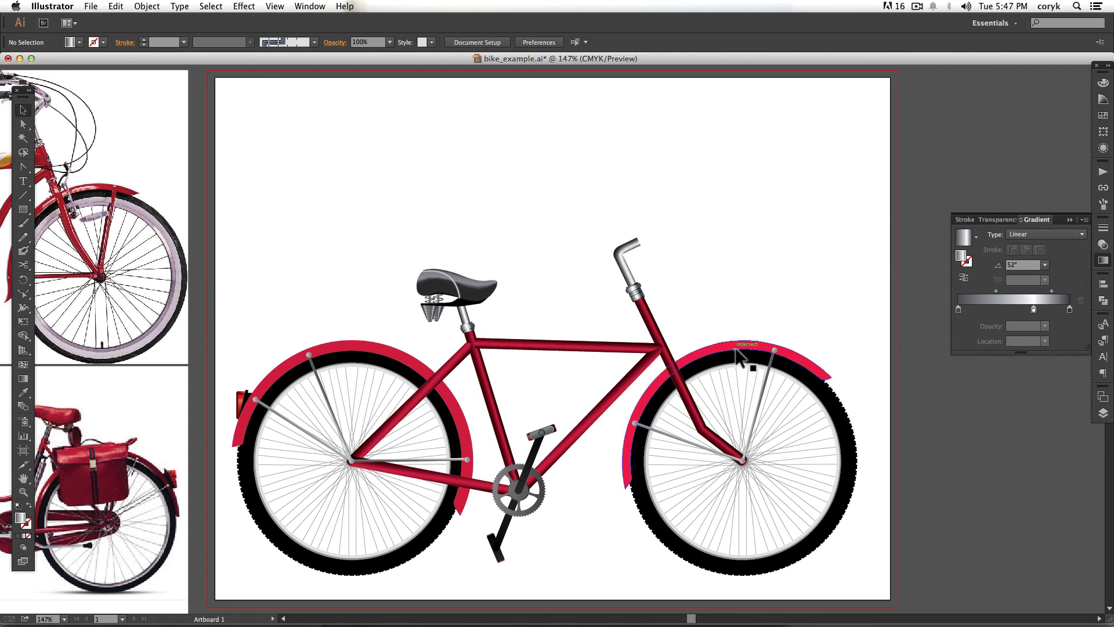
pyautogui.moveTo(765, 472); pyautogui.dragTo(670, 409)
pyautogui.press('Return')
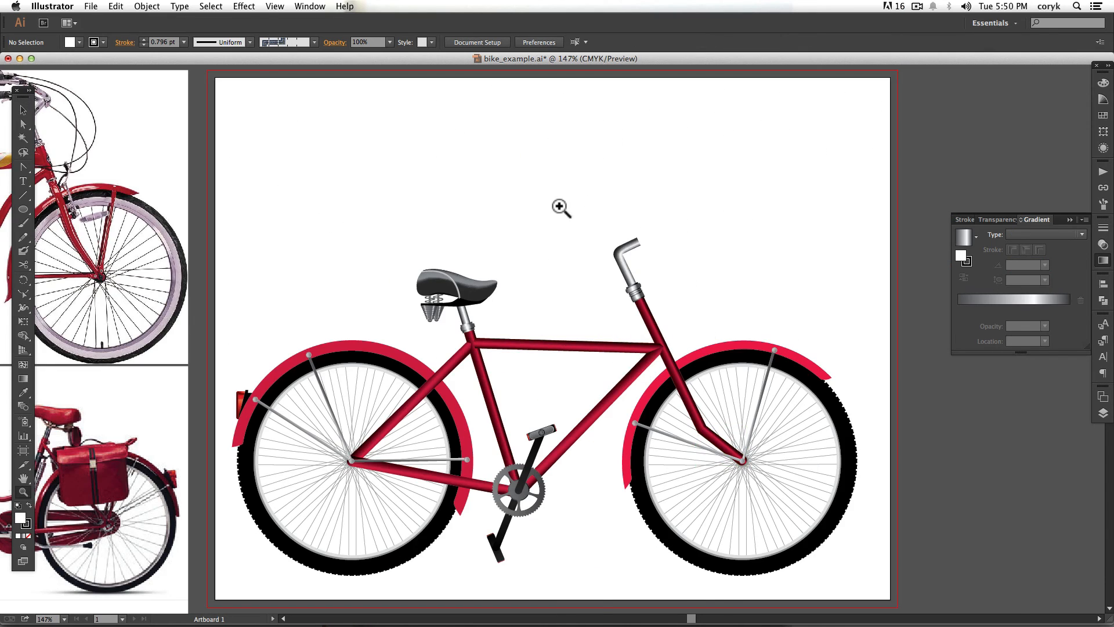
# Draw two dark grey circles with black outlines, a smaller one on the handlebar tip and one about 0.30 in wide above the bend.
pyautogui.moveTo(559, 203); pyautogui.dragTo(760, 366)
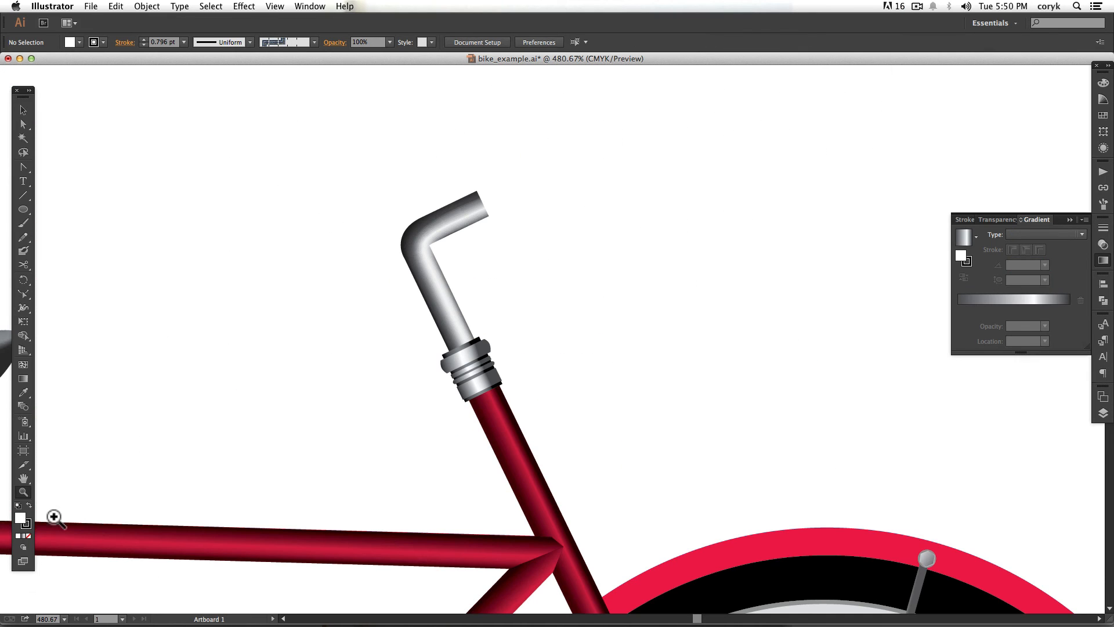
pyautogui.doubleClick(20, 517)
pyautogui.click(758, 352)
pyautogui.click(1028, 251)
pyautogui.click(23, 209)
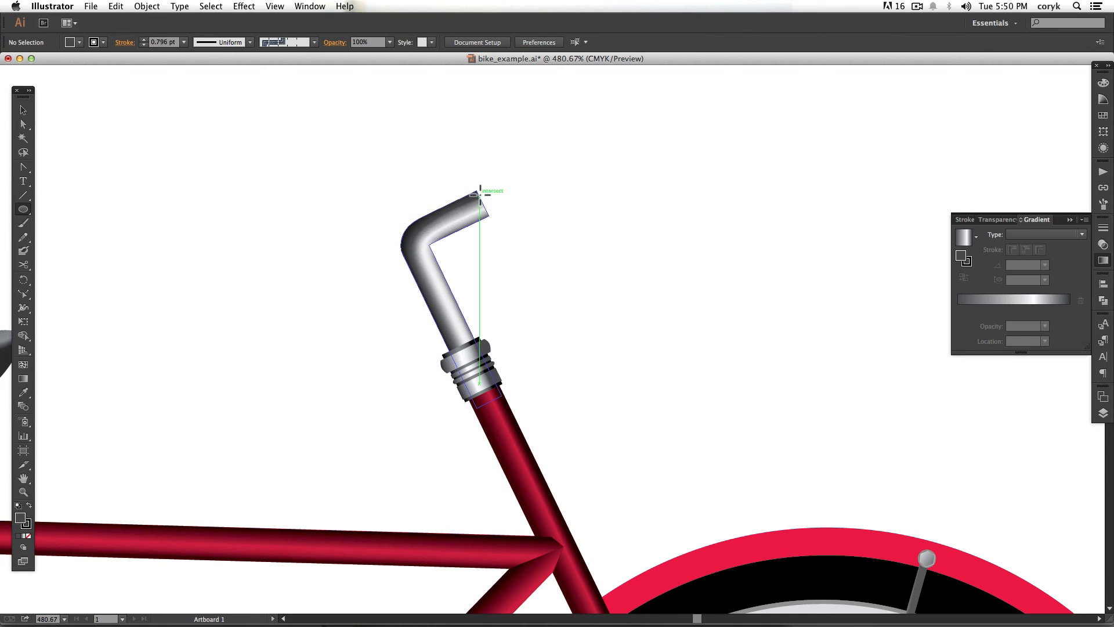
pyautogui.moveTo(481, 203)
pyautogui.mouseDown()
pyautogui.moveTo(501, 222)
pyautogui.moveTo(390, 194)
pyautogui.moveTo(423, 220)
pyautogui.mouseUp()
pyautogui.press('v')
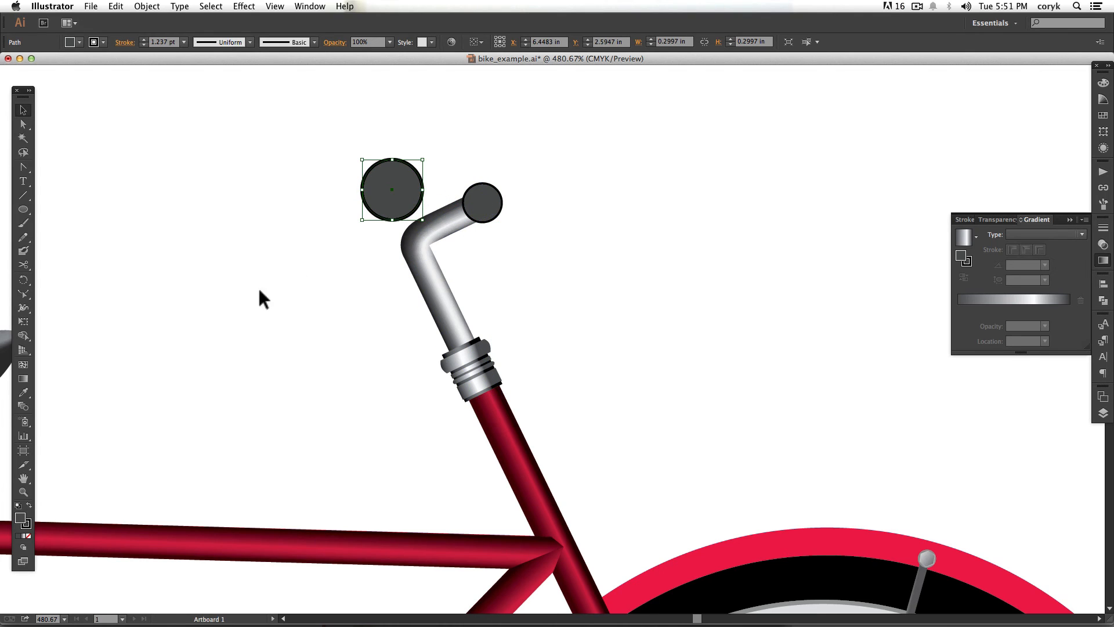
# Blend the two handlebar circles into a ribbed grip with Specified Steps spacing.
pyautogui.keyDown('shift'); pyautogui.click(482, 203); pyautogui.keyUp('shift')
pyautogui.click(23, 406)
pyautogui.click(424, 196)
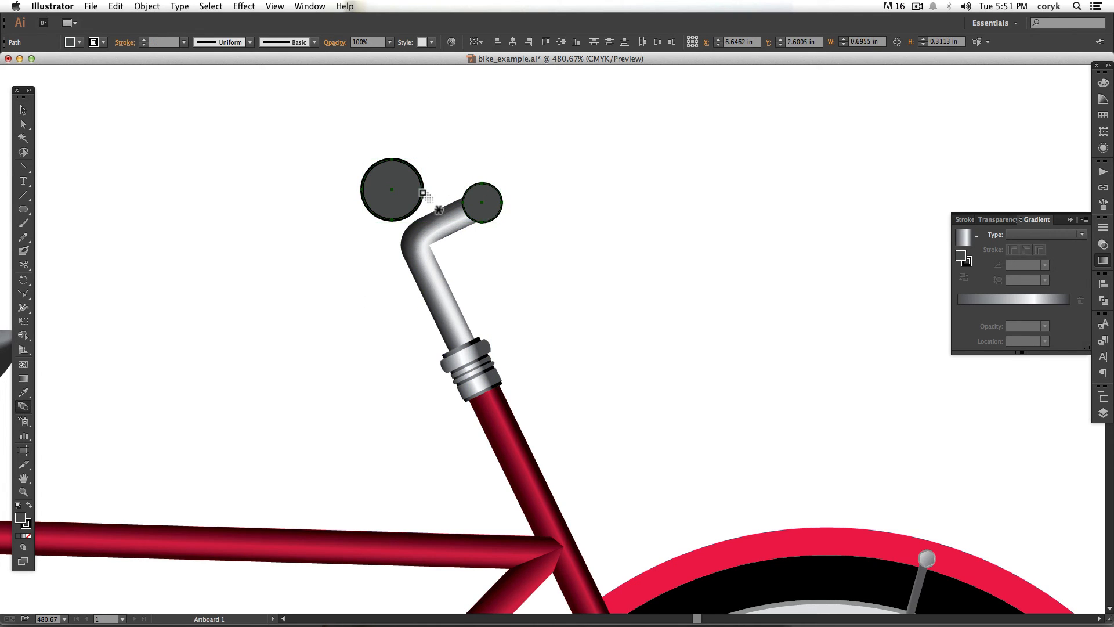
pyautogui.click(501, 202)
pyautogui.doubleClick(22, 405)
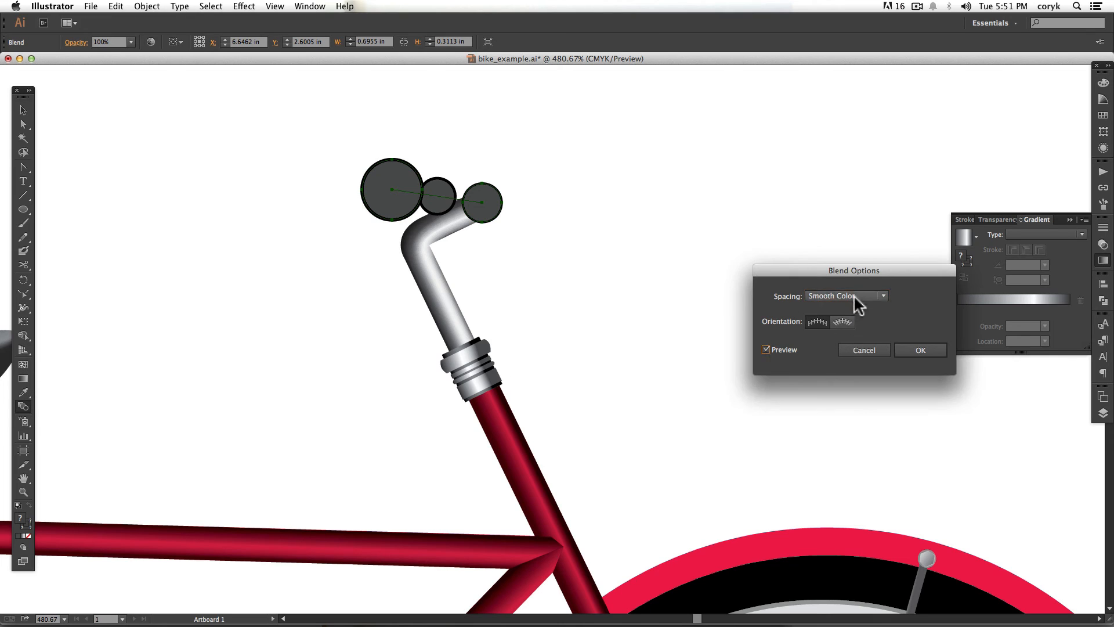
pyautogui.click(854, 296)
pyautogui.click(842, 307)
pyautogui.click(791, 349)
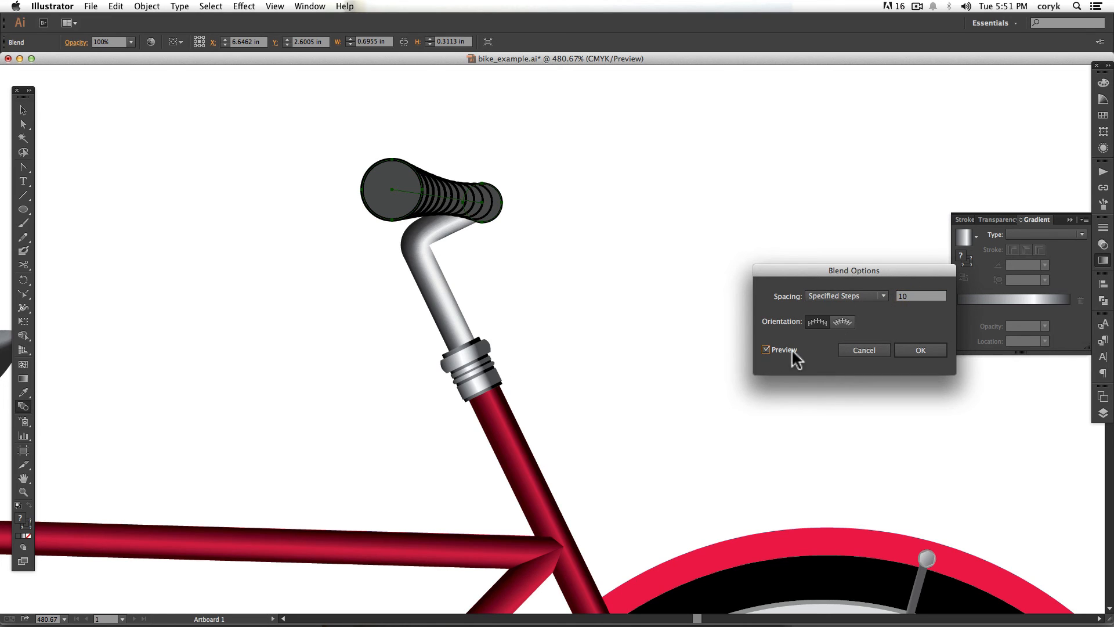
pyautogui.click(912, 350)
# Expand the grip blend and set the stroke of its circles to dark grey.
pyautogui.click(148, 6)
pyautogui.click(154, 122)
pyautogui.click(578, 401)
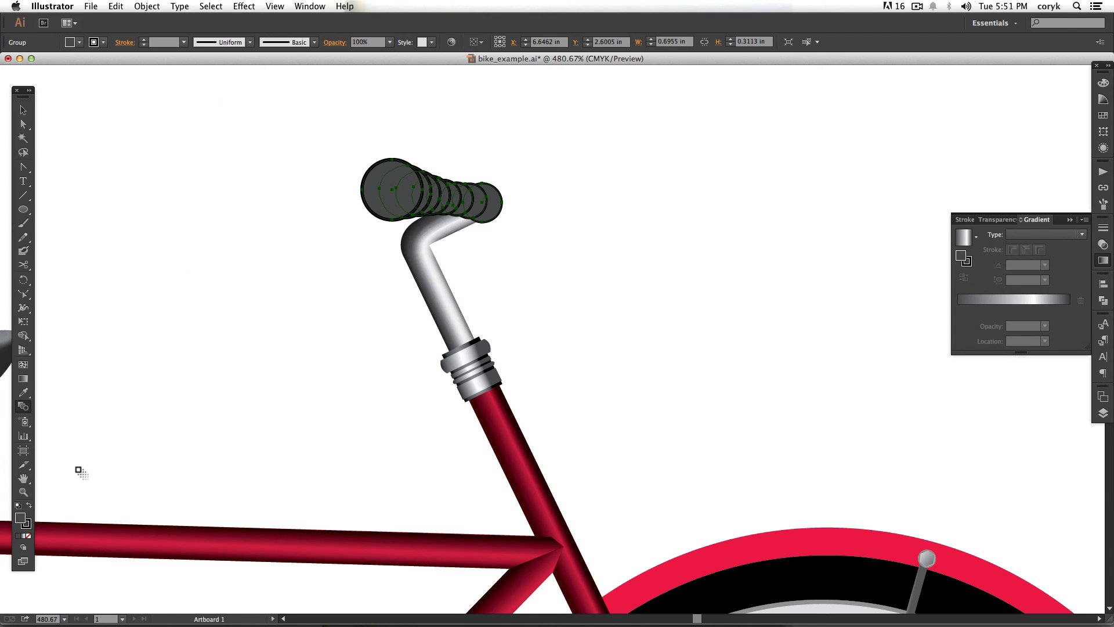
pyautogui.doubleClick(27, 522)
pyautogui.click(757, 354)
pyautogui.click(1007, 259)
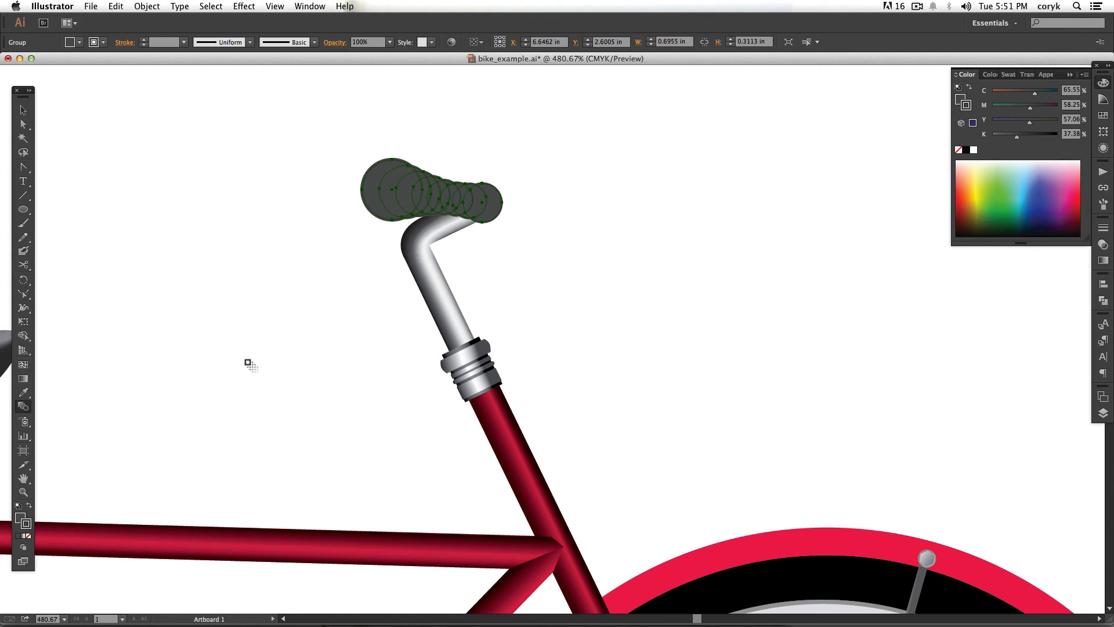
# Unite a copy of the grip circles into one shape and nudge it upward off the grip.
pyautogui.click(1103, 301)
pyautogui.click(956, 307)
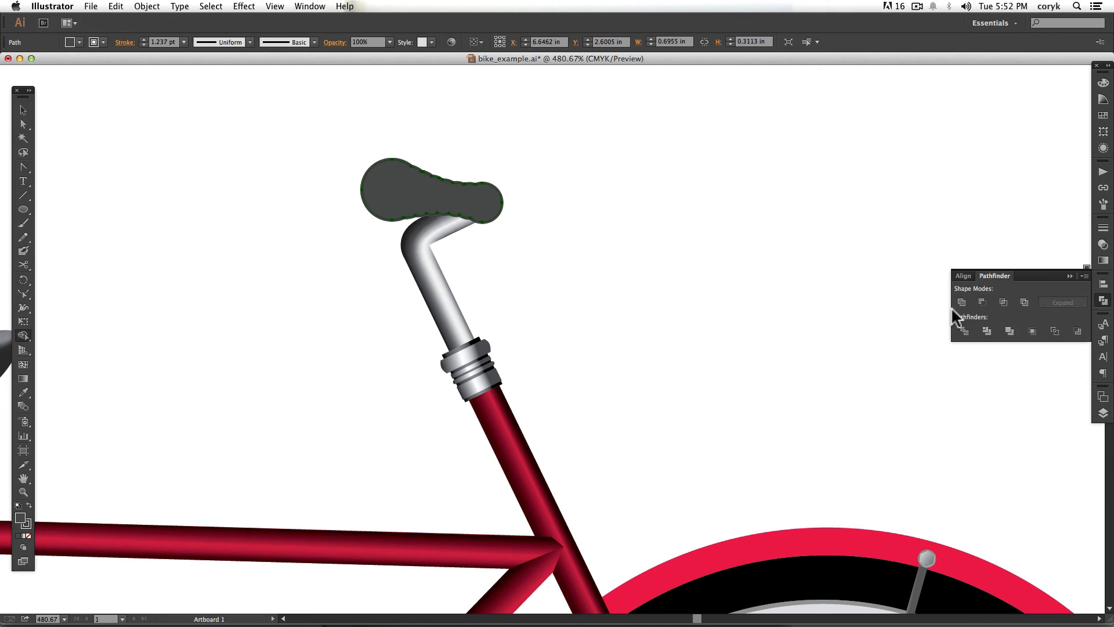
pyautogui.click(1103, 412)
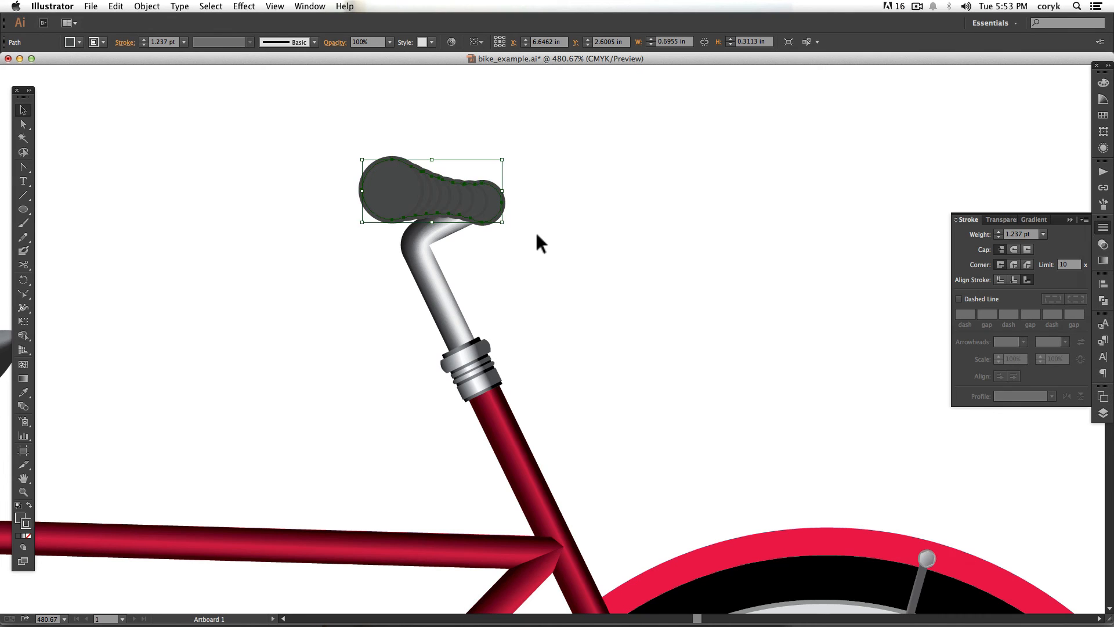
pyautogui.press('Up')
pyautogui.press('Up')
pyautogui.press('Up')
pyautogui.press('Up')
pyautogui.press('Up')
pyautogui.press('Up')
pyautogui.press('Up')
pyautogui.press('Up')
pyautogui.press('Up')
pyautogui.press('Up')
pyautogui.press('Up')
pyautogui.press('Up')
pyautogui.press('Up')
pyautogui.press('Up')
pyautogui.press('Up')
pyautogui.press('Up')
pyautogui.press('Up')
pyautogui.press('Up')
pyautogui.press('Up')
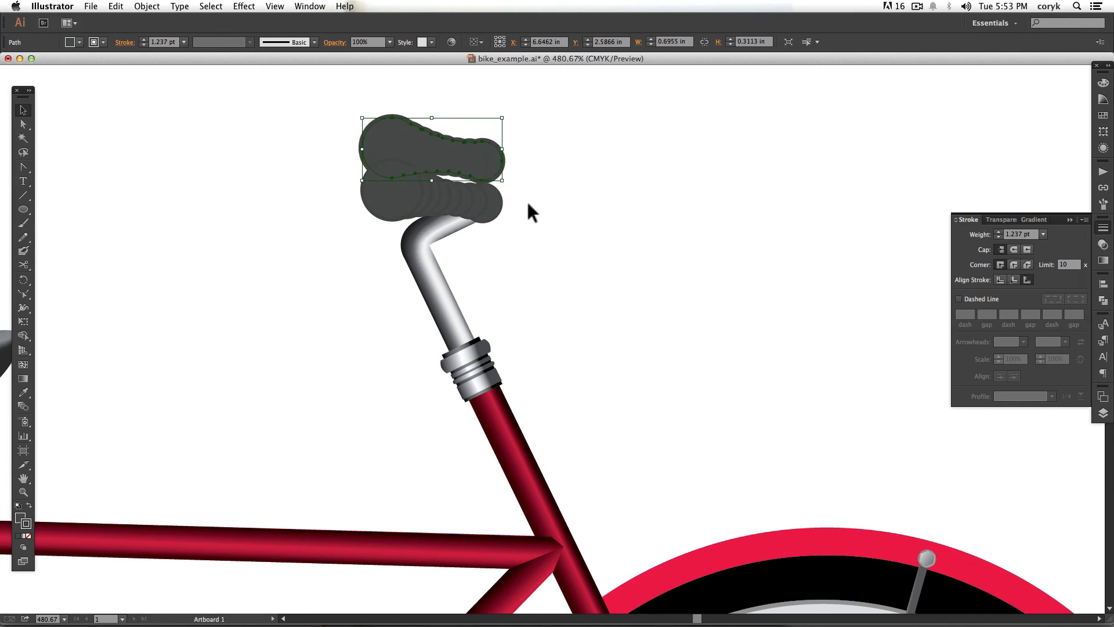
# Give the united shape a white fill and a 3 pt black stroke aligned outside, and move it back onto the grip.
pyautogui.press('d')
pyautogui.click(1027, 280)
pyautogui.doubleClick(998, 232)
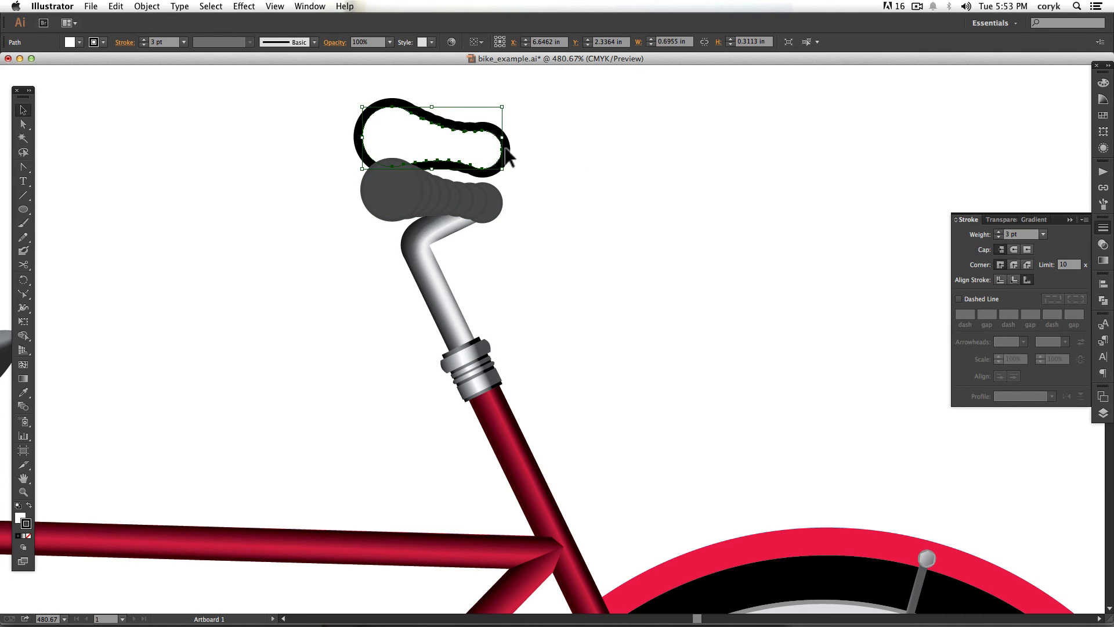
pyautogui.moveTo(500, 145); pyautogui.dragTo(491, 185)
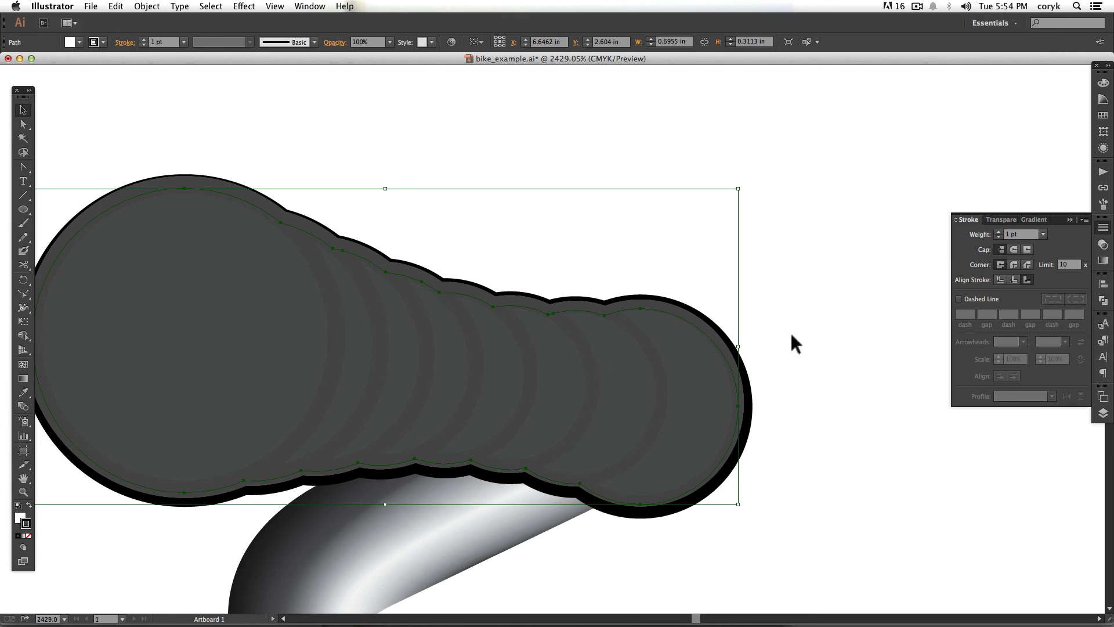
# Adjust the black outline's position behind the grip and rotate it slightly for an even border.
pyautogui.press('super+z')
pyautogui.press('super+z')
pyautogui.press('super+z')
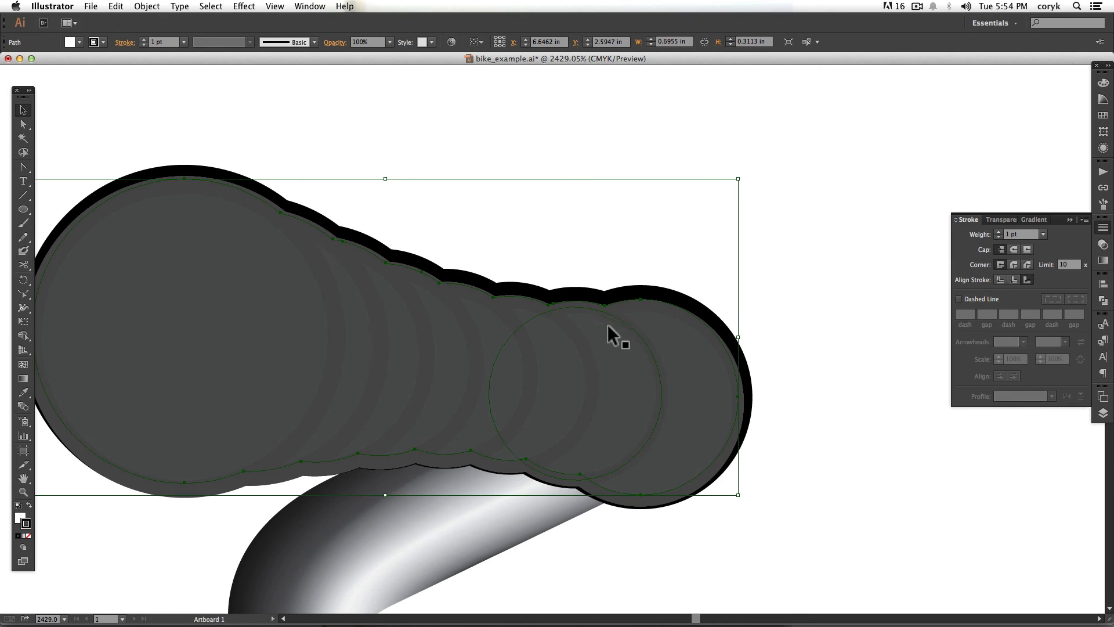
pyautogui.press('r')
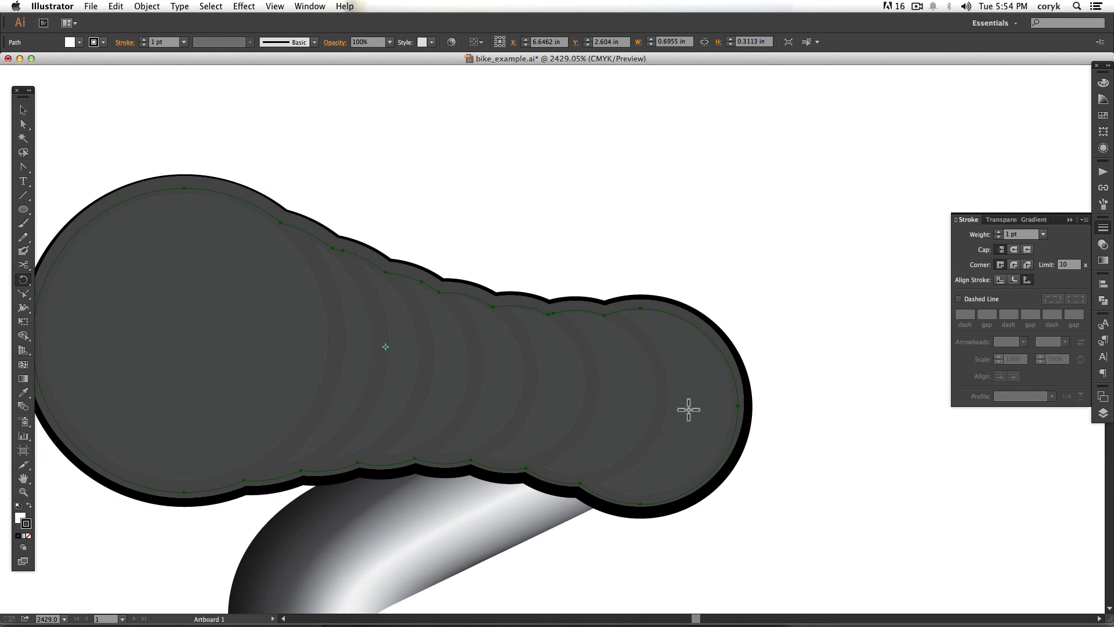
pyautogui.moveTo(96, 173); pyautogui.dragTo(97, 164)
pyautogui.moveTo(123, 209); pyautogui.dragTo(130, 218)
pyautogui.press('super+0')
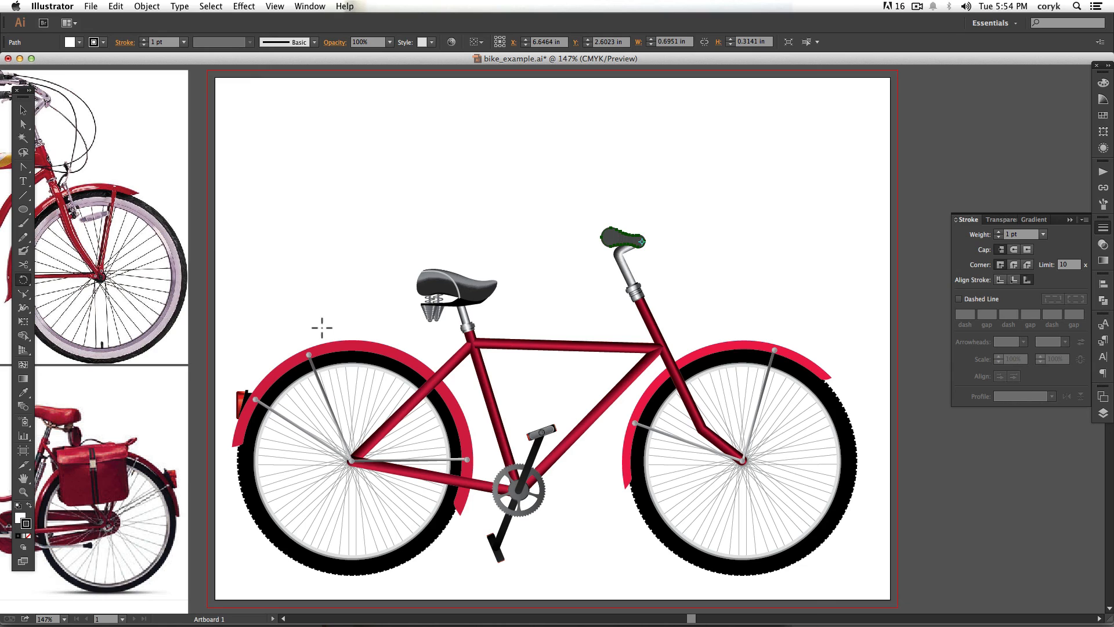
# Set the stroke weight of the outline behind the grip to 2 pt.
pyautogui.press('v')
pyautogui.click(654, 287)
pyautogui.click(624, 238)
pyautogui.click(998, 232)
pyautogui.click(707, 276)
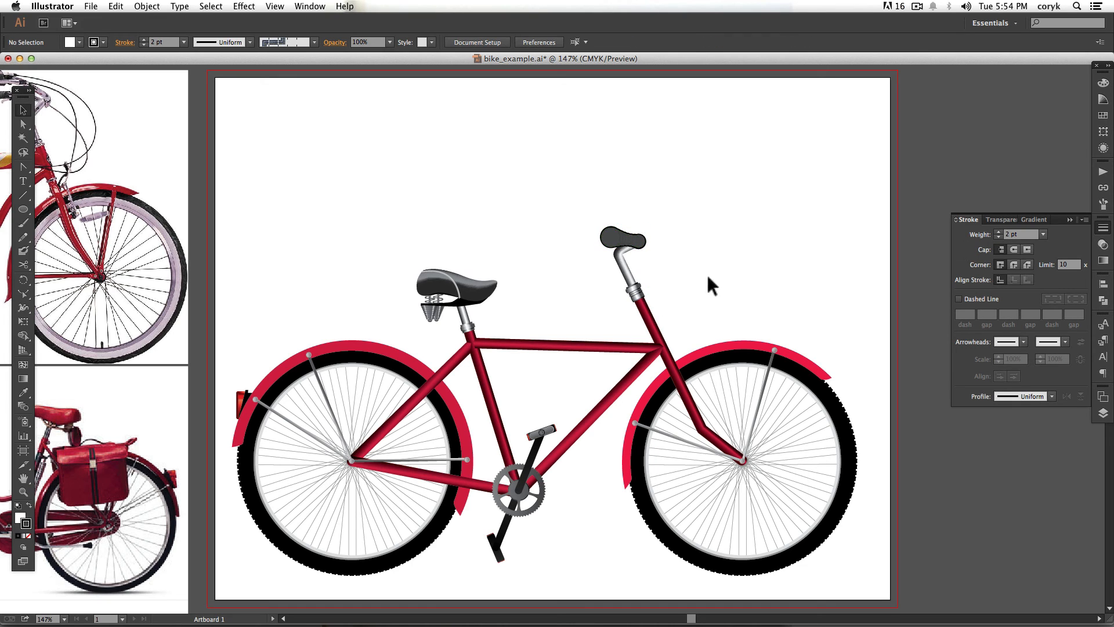
# Draw a black circle without stroke, about 0.25 in wide, centred on the grip's large end.
pyautogui.press('z')
pyautogui.moveTo(598, 214); pyautogui.dragTo(680, 285)
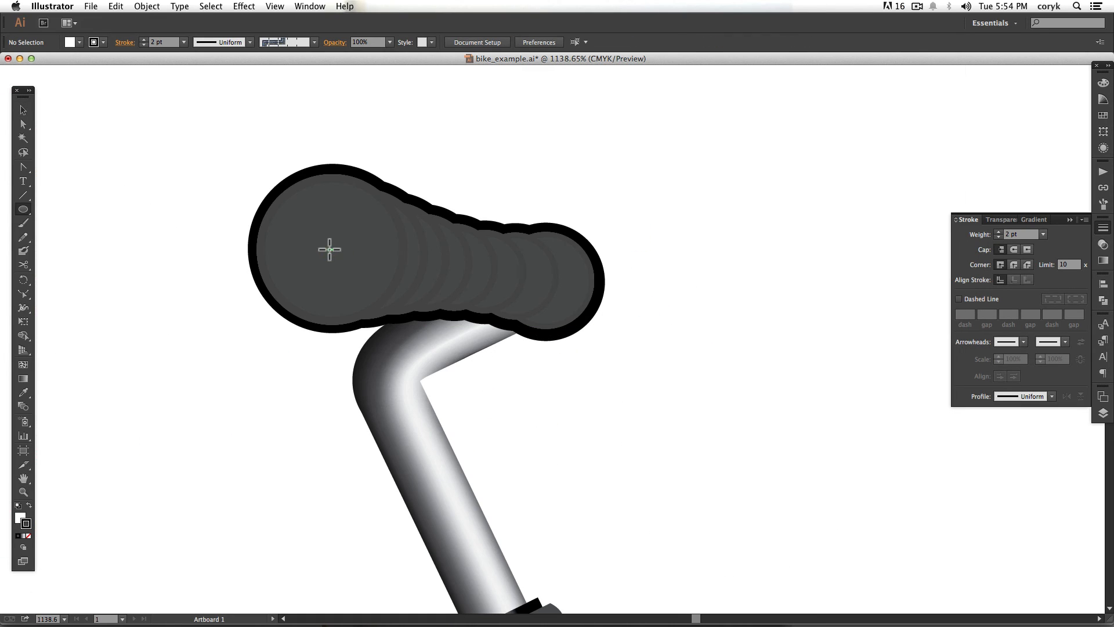
pyautogui.moveTo(379, 302); pyautogui.dragTo(370, 327)
pyautogui.hotkey('shift', 'x')
pyautogui.press('/')
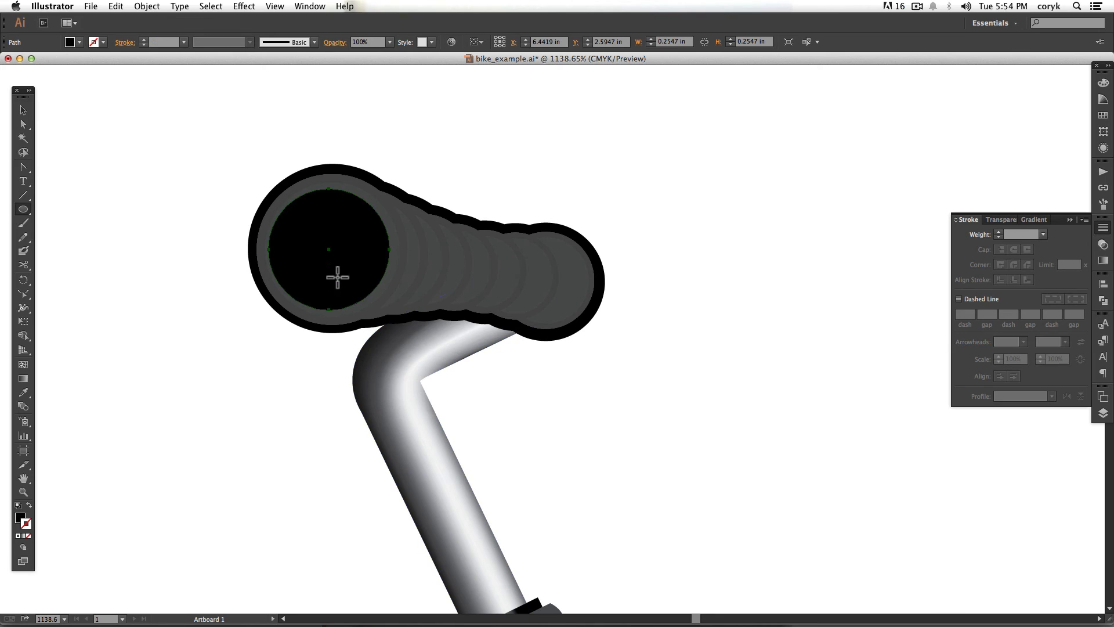
# Duplicate the black circle slightly offset and cut the copy away with Shape Builder, leaving a thin crescent on the grip's end.
pyautogui.press('v')
pyautogui.moveTo(351, 273); pyautogui.dragTo(350, 273)
pyautogui.keyDown('shift'); pyautogui.click(371, 287); pyautogui.keyUp('shift')
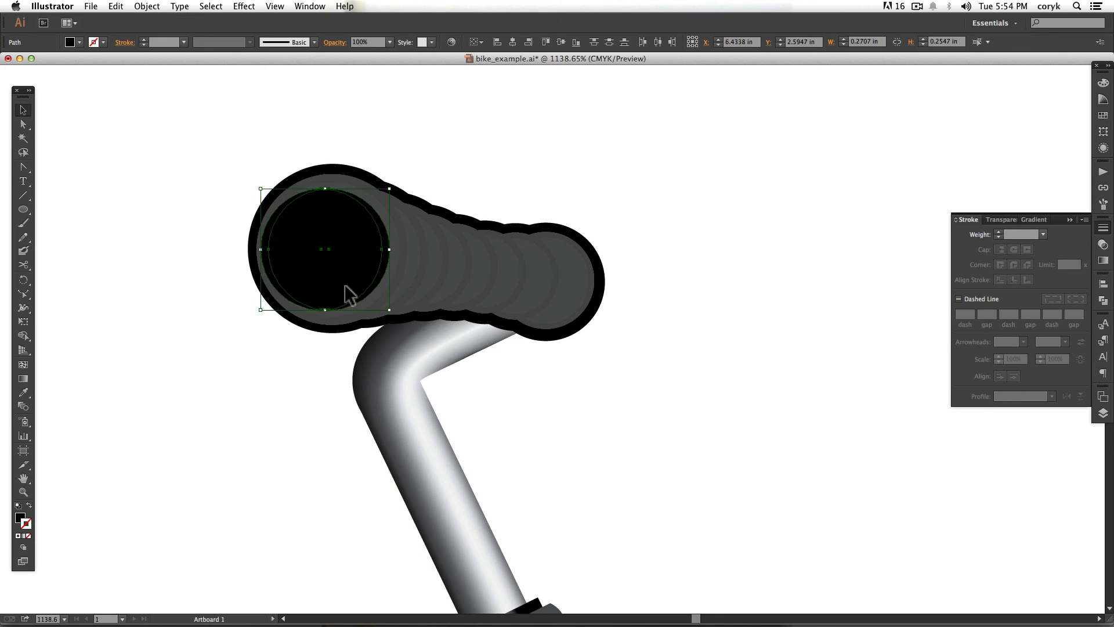
pyautogui.hotkey('shift', 'm')
pyautogui.moveTo(271, 266); pyautogui.dragTo(334, 263)
# Draw two small overlapping black circles at the grip end's centre and subtract one with Shape Builder to form a crescent.
pyautogui.press('l')
pyautogui.press('v')
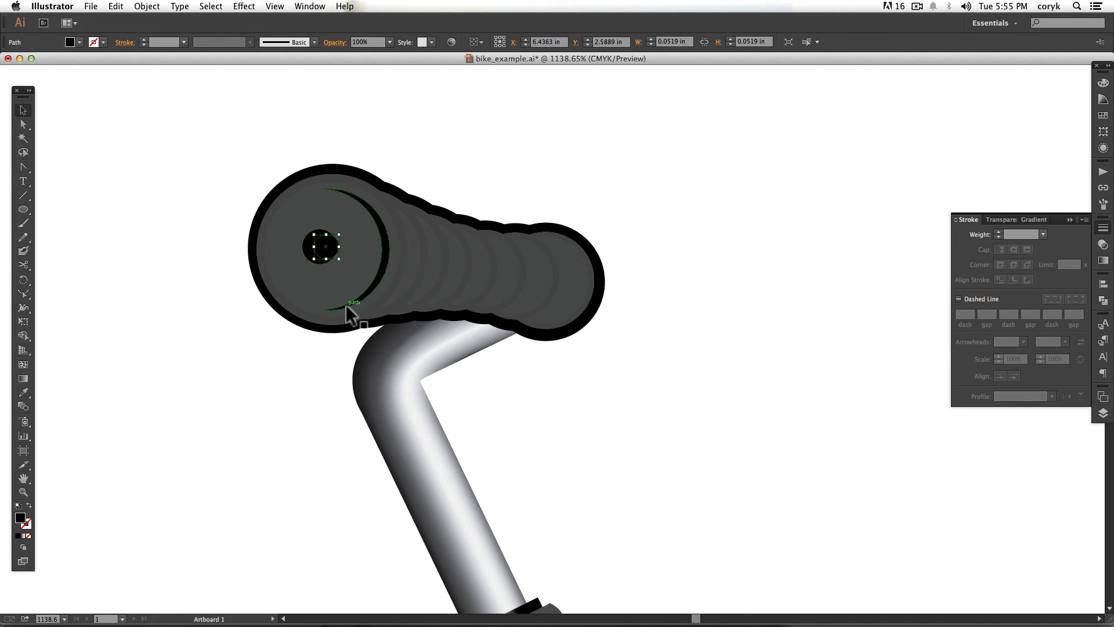
pyautogui.keyDown('shift'); pyautogui.click(316, 253); pyautogui.keyUp('shift')
pyautogui.hotkey('shift', 'm')
pyautogui.keyDown('alt'); pyautogui.click(328, 249); pyautogui.keyUp('alt')
pyautogui.press('super+0')
pyautogui.press('v')
pyautogui.click(532, 197)
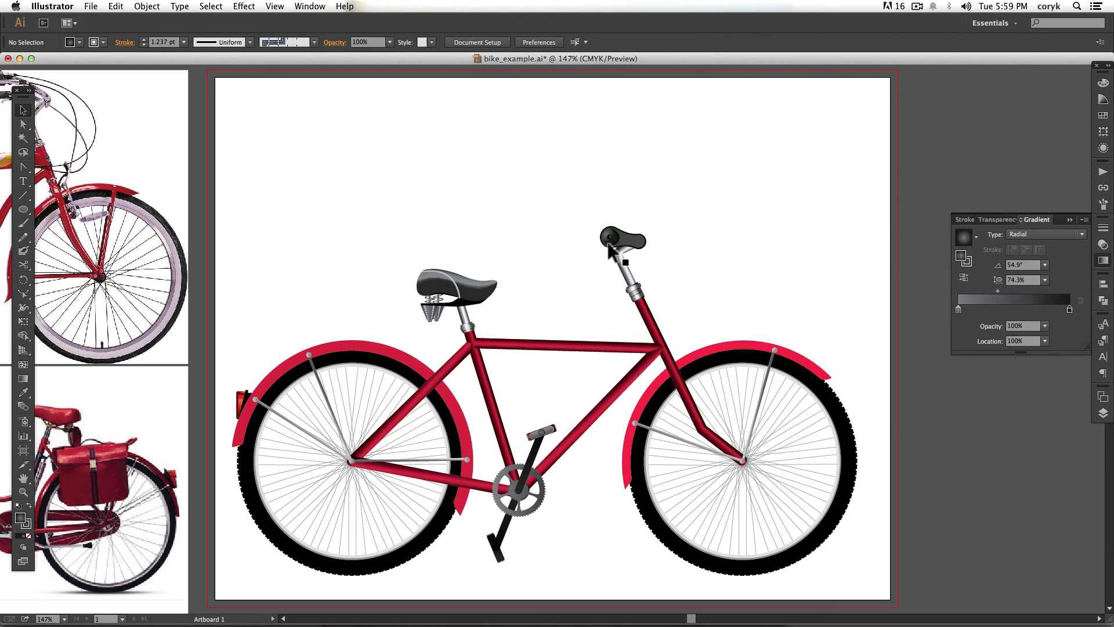
# Select the grip's large end circle and sample the flat dark grey appearance of a neighbouring grip ring onto it.
pyautogui.press('a')
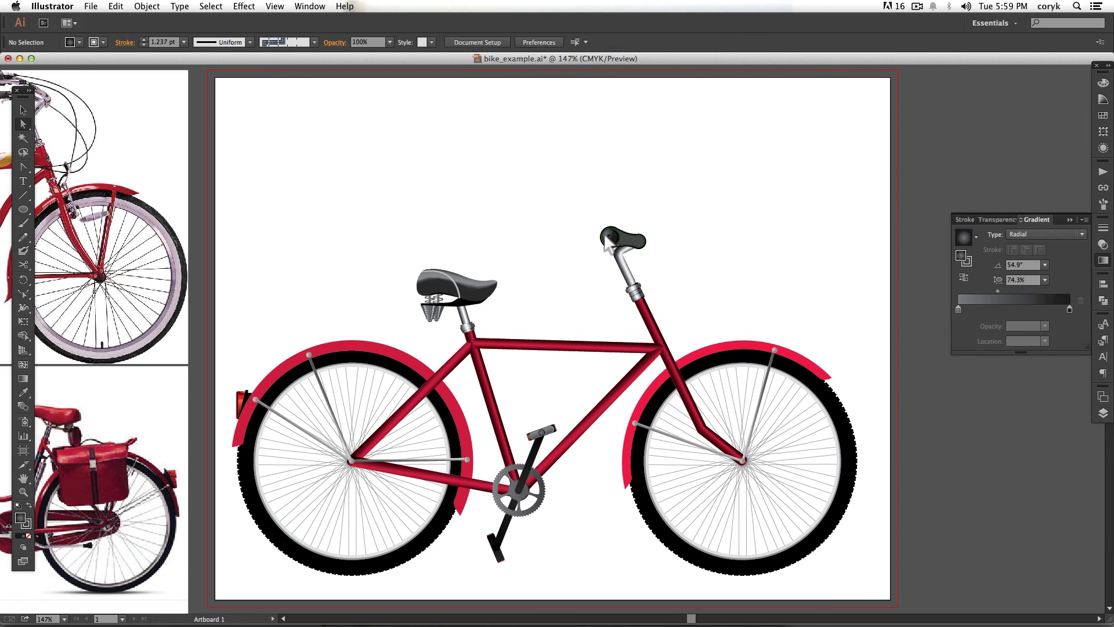
pyautogui.click(606, 240)
pyautogui.press('z')
pyautogui.moveTo(592, 211); pyautogui.dragTo(667, 254)
pyautogui.press('i')
pyautogui.click(597, 409)
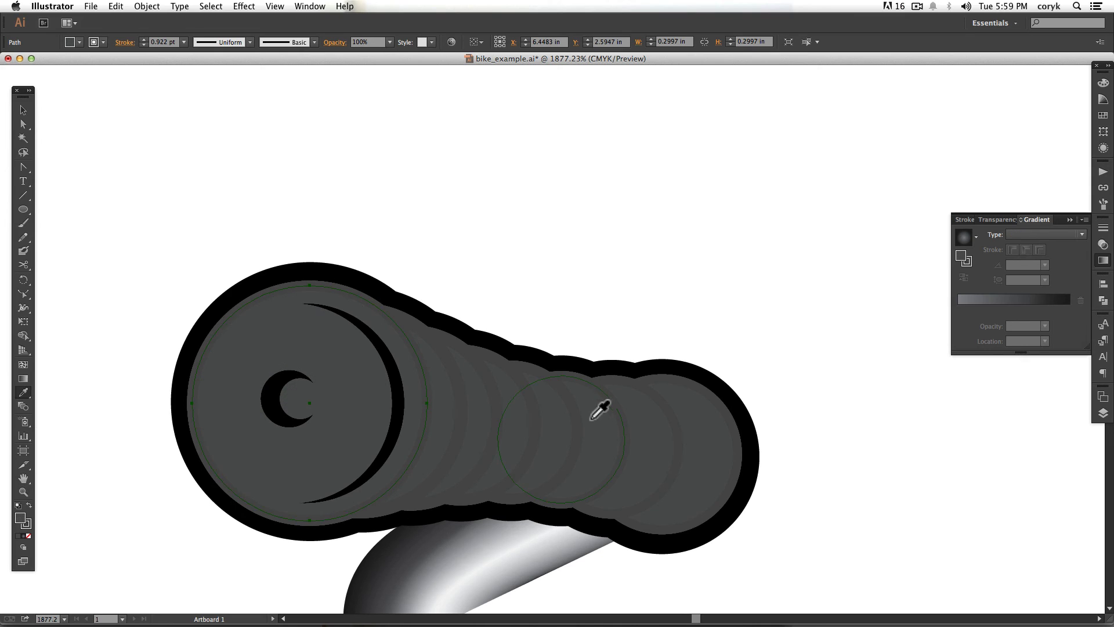
# Fill the grip's large end circle with a dark grey radial gradient tilted about 54.3° with an aspect ratio of about 68.7%.
pyautogui.press('a')
pyautogui.click(517, 268)
pyautogui.click(348, 359)
pyautogui.click(986, 299)
pyautogui.press('g')
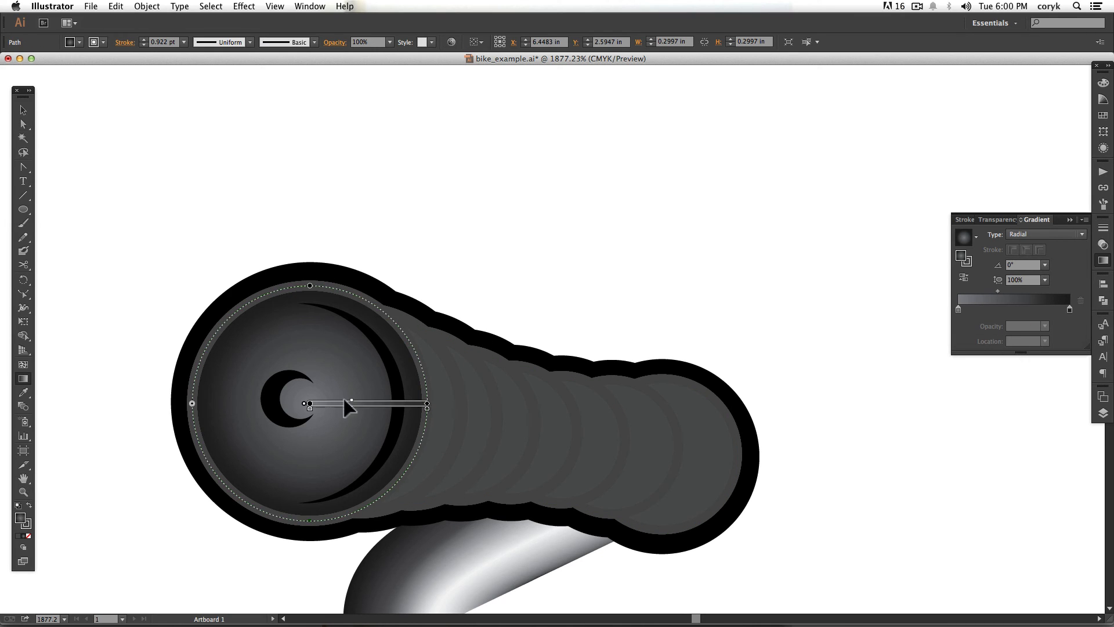
pyautogui.moveTo(310, 281); pyautogui.dragTo(310, 327)
pyautogui.moveTo(433, 403); pyautogui.dragTo(386, 294)
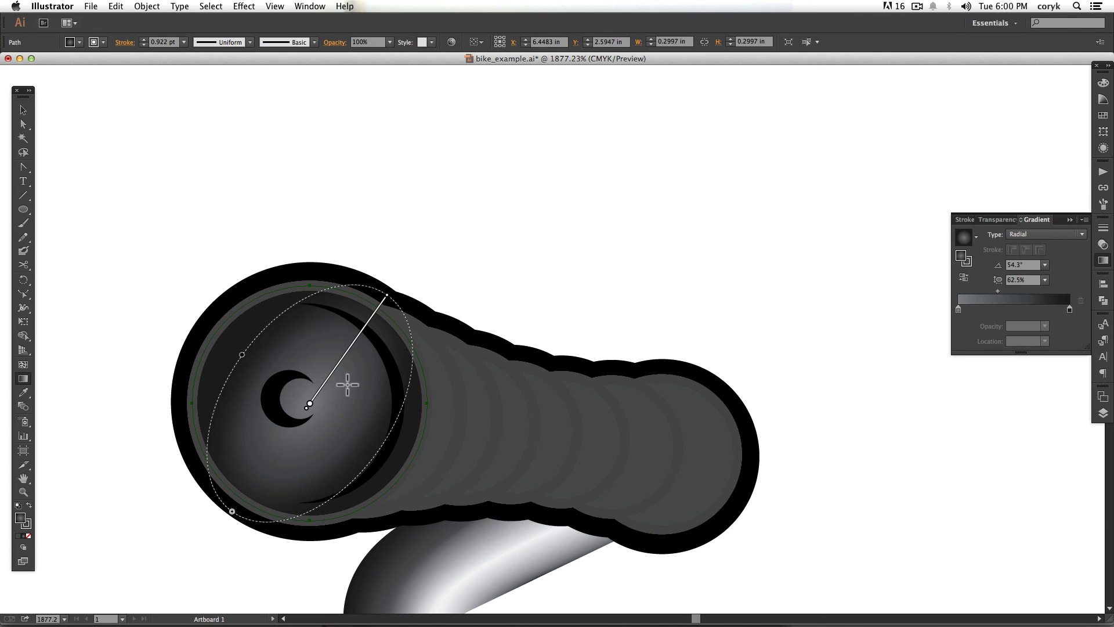
pyautogui.moveTo(310, 403)
pyautogui.mouseDown()
pyautogui.moveTo(250, 364)
pyautogui.moveTo(246, 330)
pyautogui.mouseUp()
pyautogui.press('super+0')
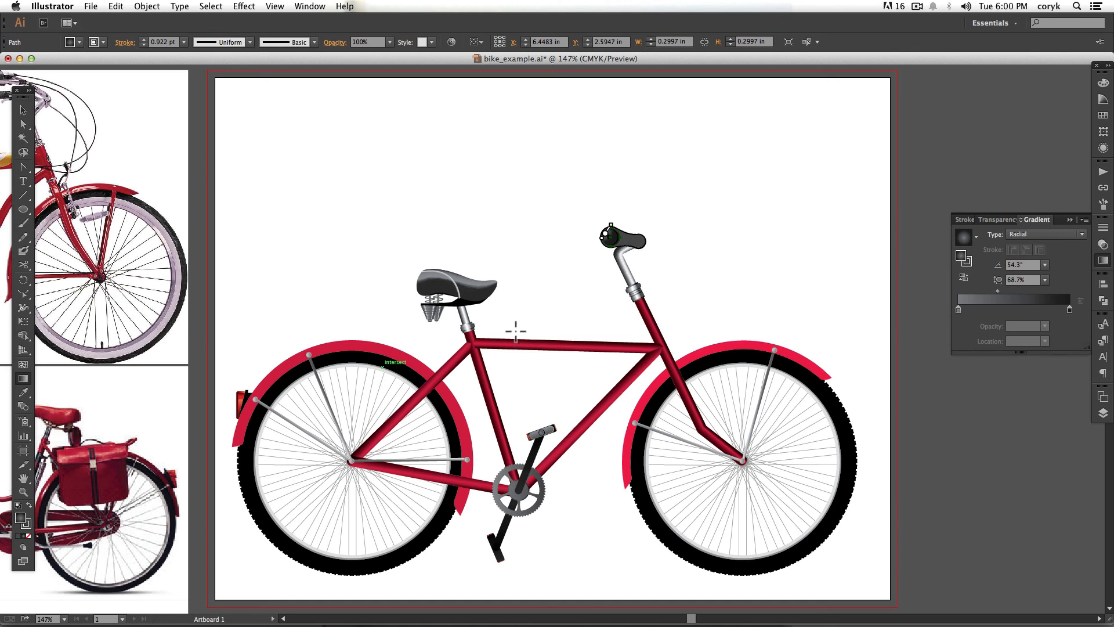
pyautogui.press('v')
pyautogui.click(548, 319)
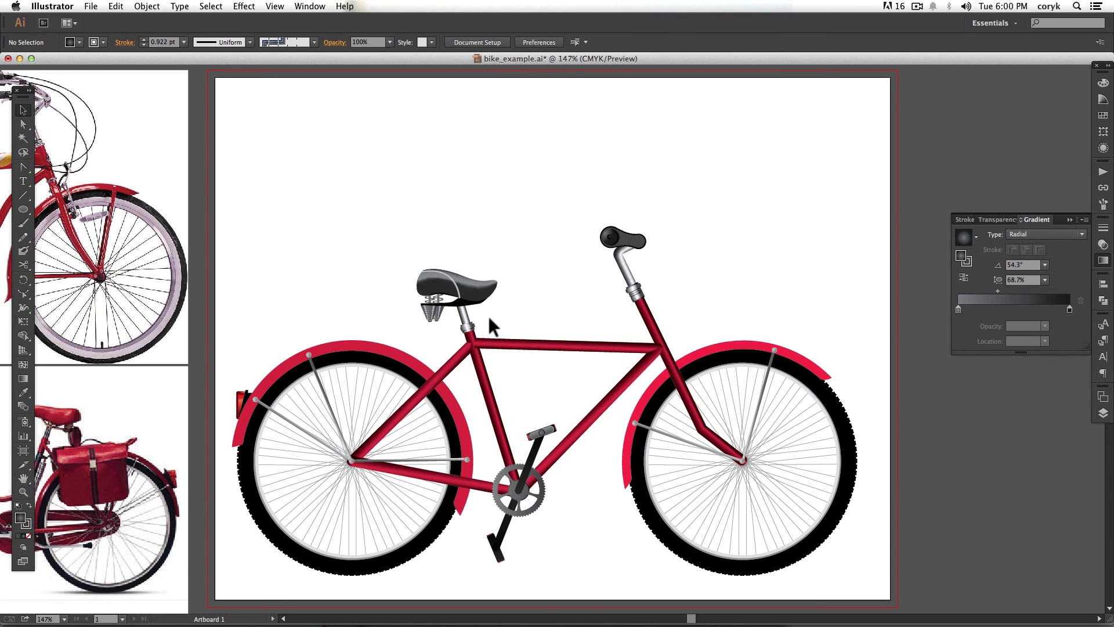
# Give the rear fender's top shape a linear gradient fill from white to near black.
pyautogui.click(290, 388)
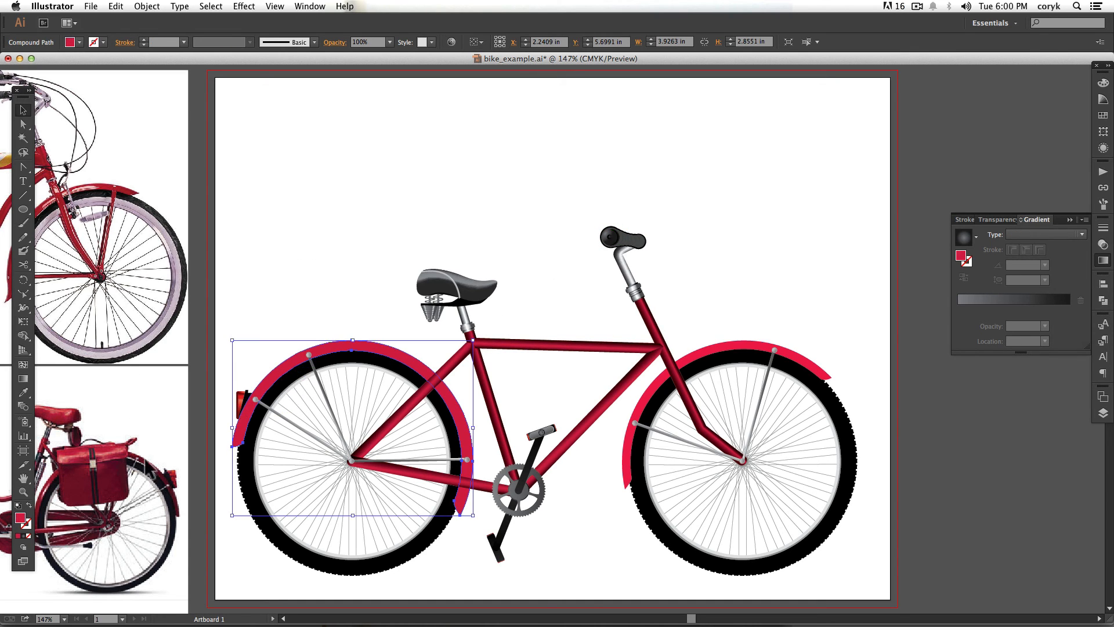
pyautogui.doubleClick(20, 517)
pyautogui.click(1033, 271)
pyautogui.click(978, 303)
pyautogui.doubleClick(958, 309)
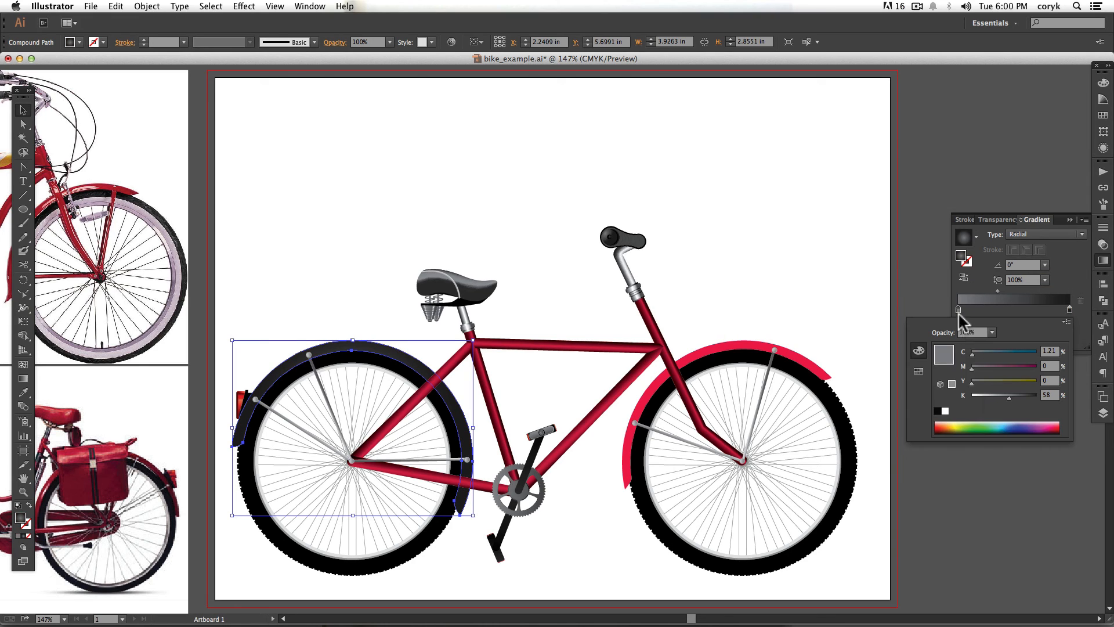
pyautogui.click(946, 409)
pyautogui.click(1069, 307)
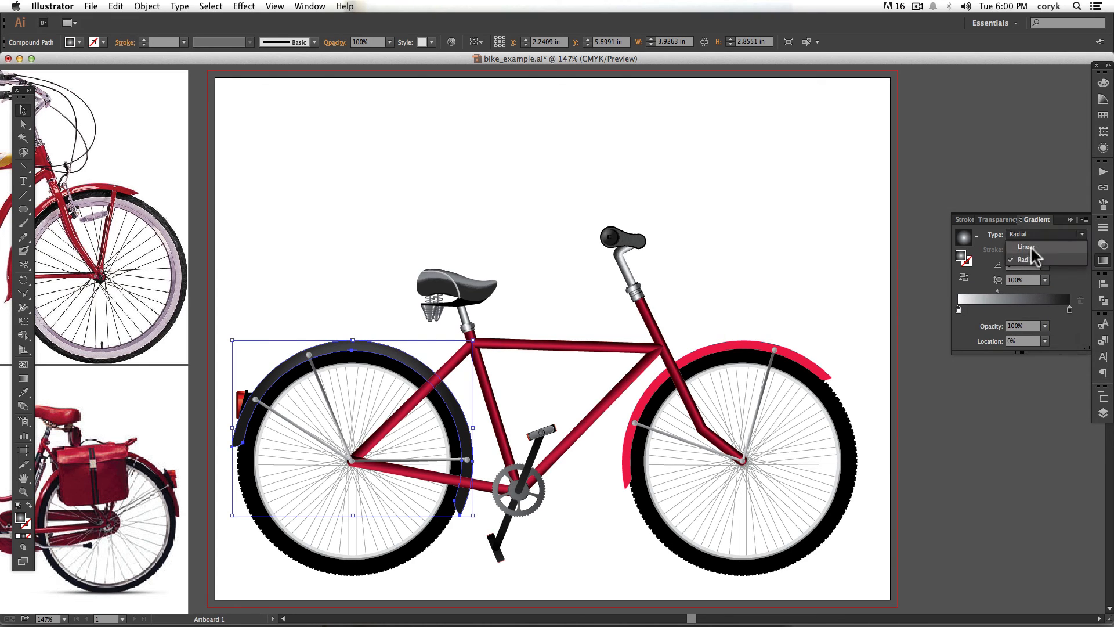
# Blend the rear fender's gradient shape over the red with Multiply at 30% opacity.
pyautogui.click(1103, 244)
pyautogui.click(984, 234)
pyautogui.click(994, 320)
pyautogui.click(996, 233)
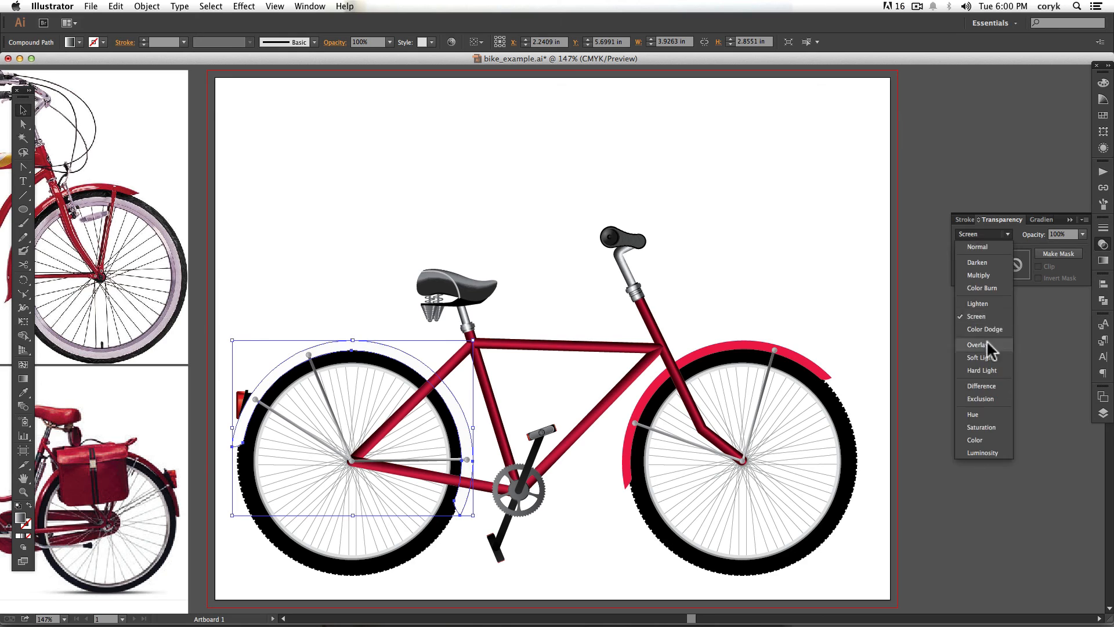
pyautogui.click(987, 341)
pyautogui.click(1008, 232)
pyautogui.click(979, 273)
pyautogui.click(1082, 234)
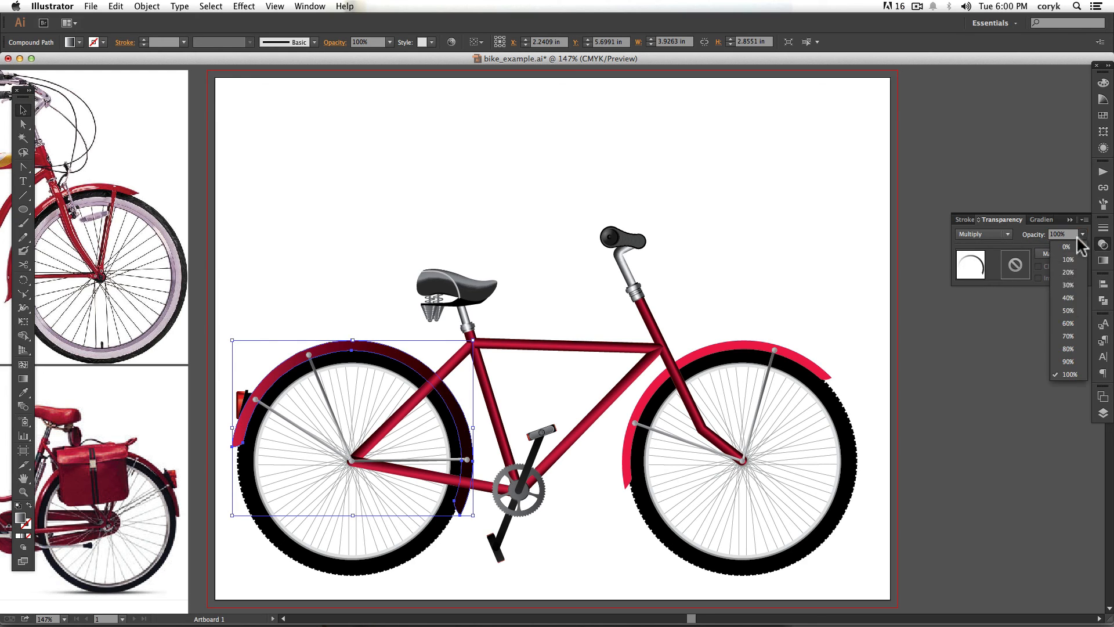
pyautogui.click(1066, 284)
pyautogui.click(816, 349)
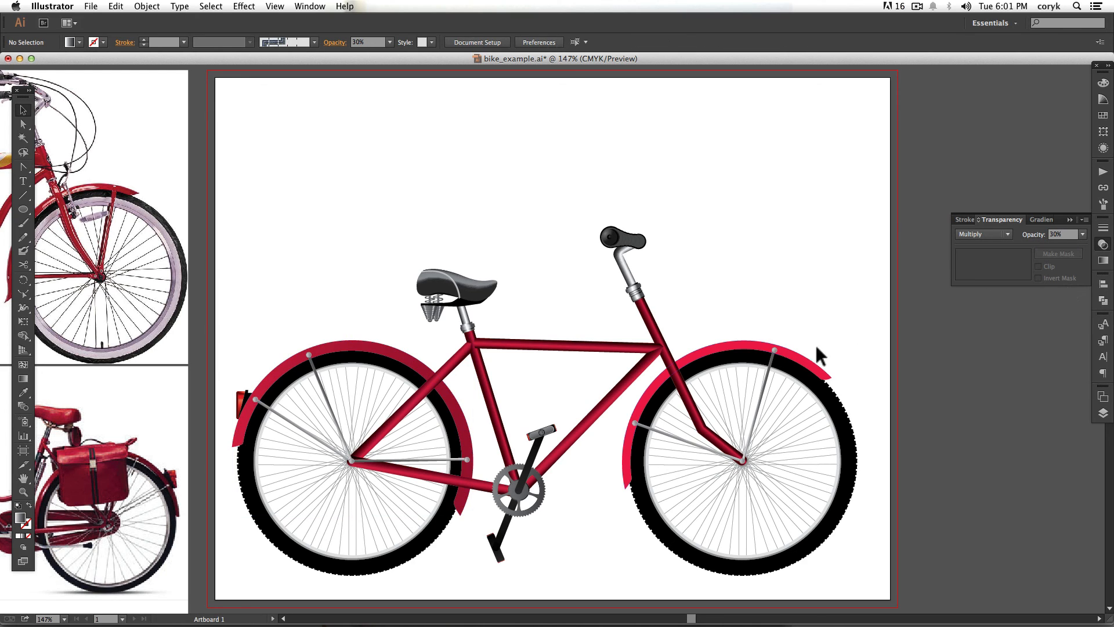
# Sample the rear fender's shading onto the front fender's top shape and reverse its gradient.
pyautogui.click(746, 342)
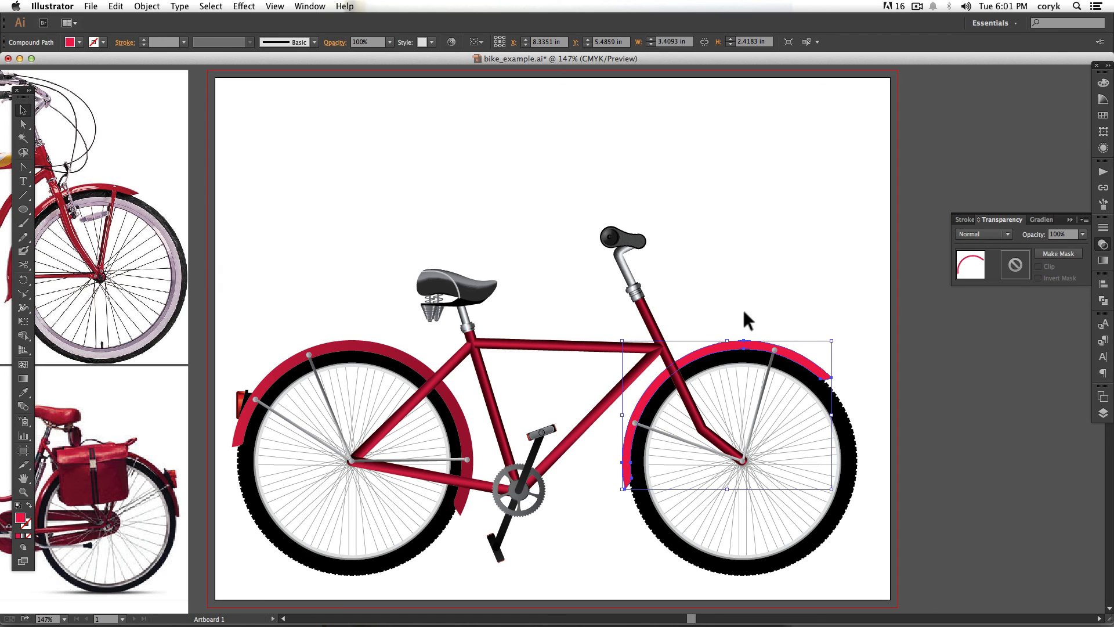
pyautogui.press('i')
pyautogui.click(1103, 260)
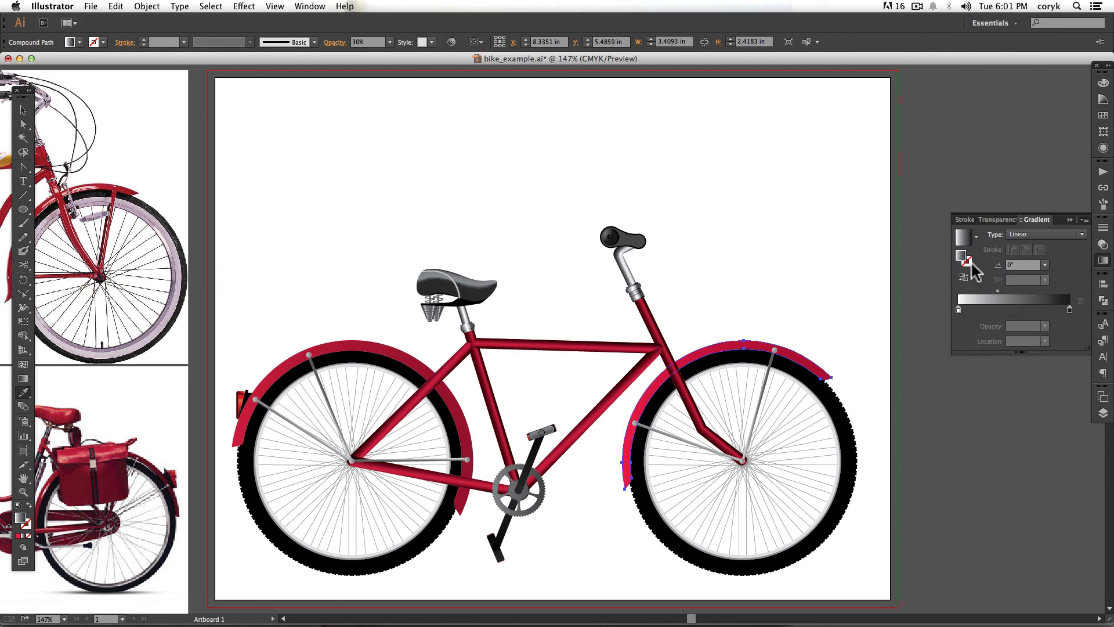
pyautogui.click(963, 277)
pyautogui.press('v')
pyautogui.click(798, 295)
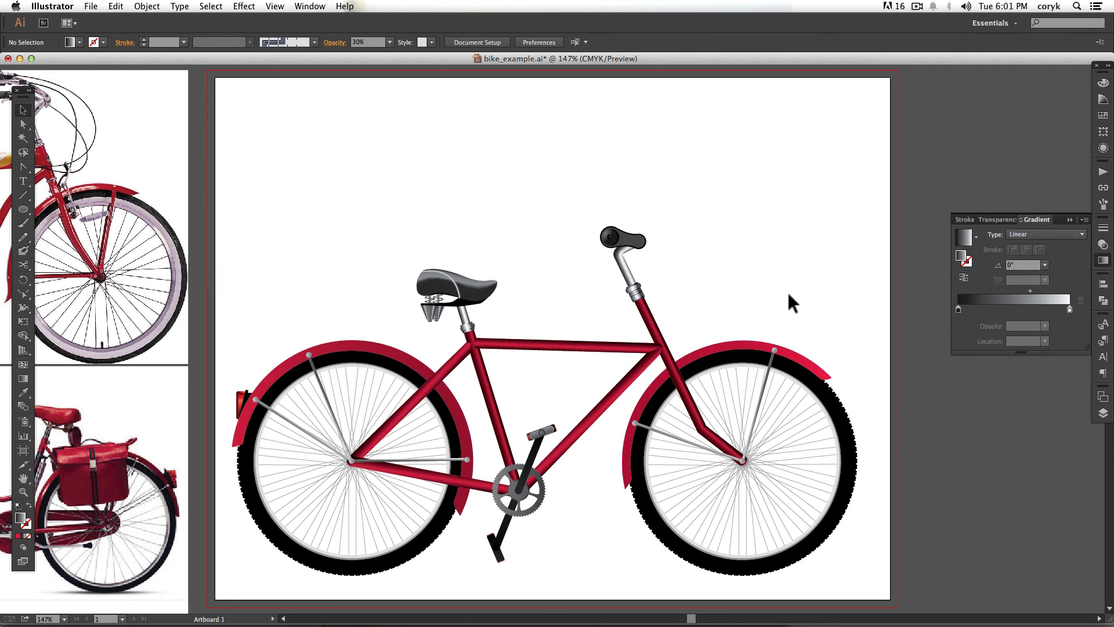
pyautogui.hscroll(-5, 787, 290)
pyautogui.press('z')
pyautogui.moveTo(473, 269); pyautogui.dragTo(771, 516)
pyautogui.hscroll(10, 295, 211)
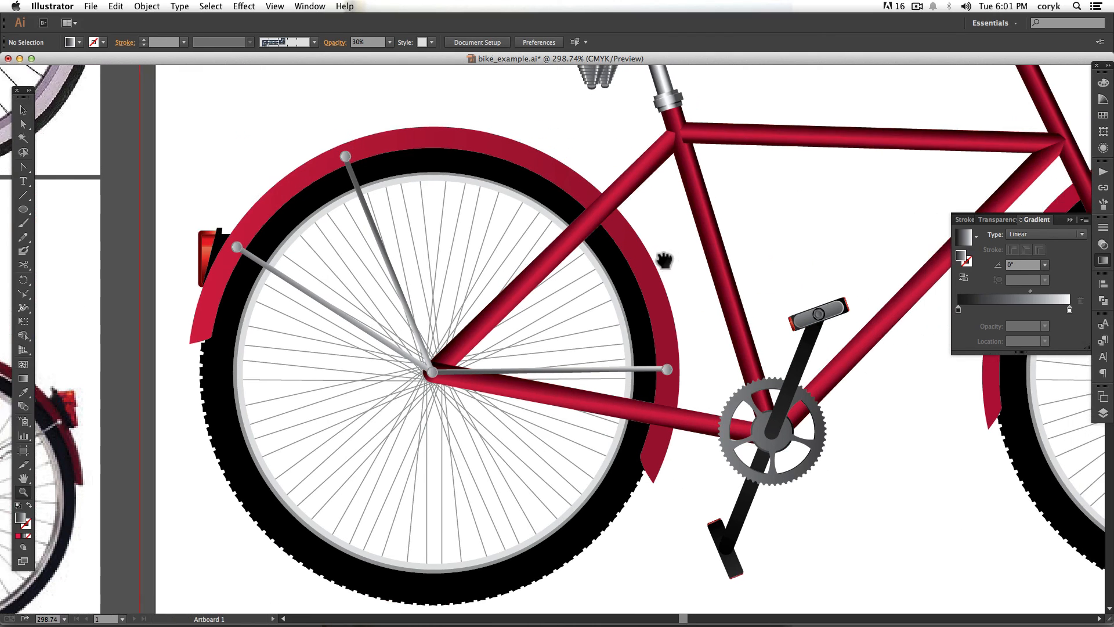
pyautogui.hotkey('ctrl', '0')
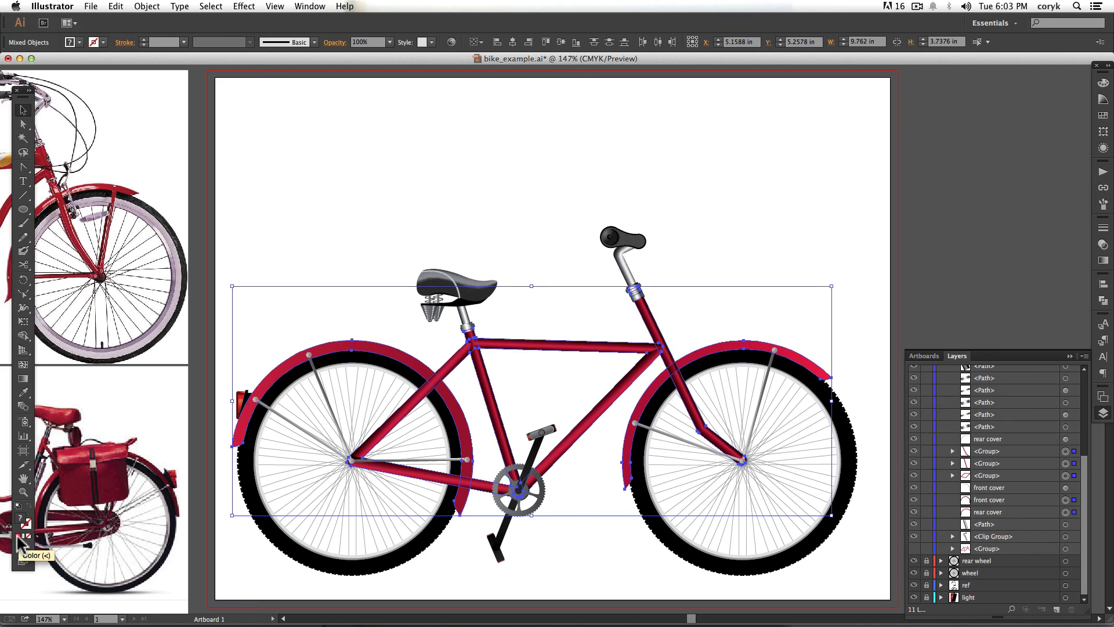
# Recolour the selected frame tubes and both fenders light blue, with cyan 48.24% and yellow 7.06%.
pyautogui.click(18, 535)
pyautogui.click(1030, 192)
pyautogui.click(1018, 189)
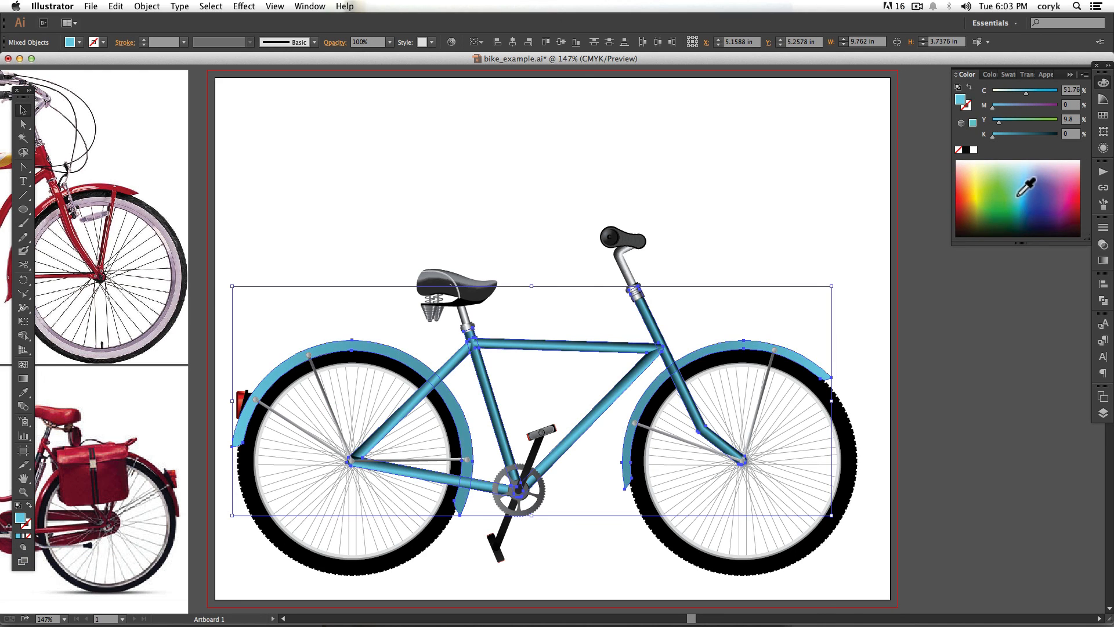
pyautogui.moveTo(1018, 196)
pyautogui.mouseDown()
pyautogui.moveTo(1000, 194)
pyautogui.moveTo(1019, 185)
pyautogui.mouseUp()
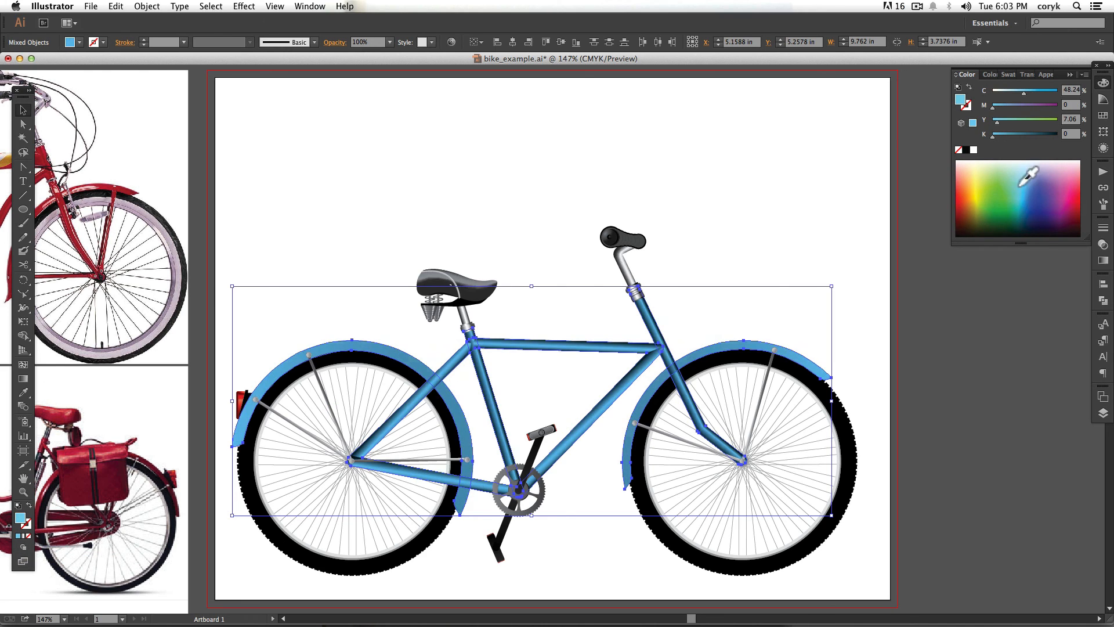
# Draw a small curved triangular bracket about 0.12 by 0.17 in on the head tube's front edge with the Pen tool.
pyautogui.press('z')
pyautogui.moveTo(706, 273); pyautogui.dragTo(588, 343)
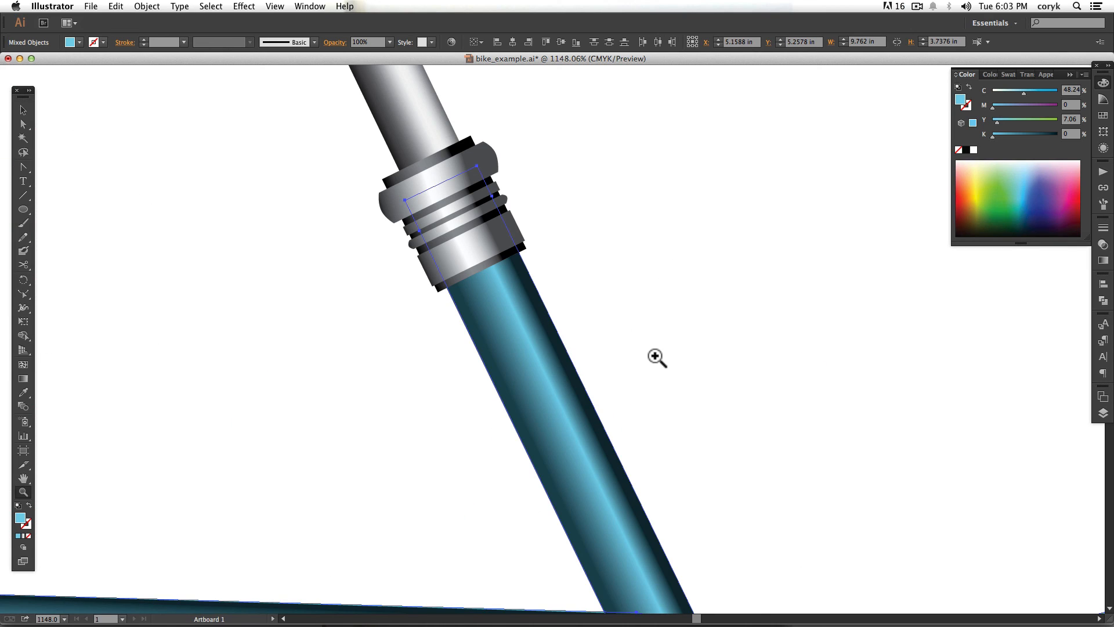
pyautogui.press('p')
pyautogui.click(540, 289)
pyautogui.click(579, 368)
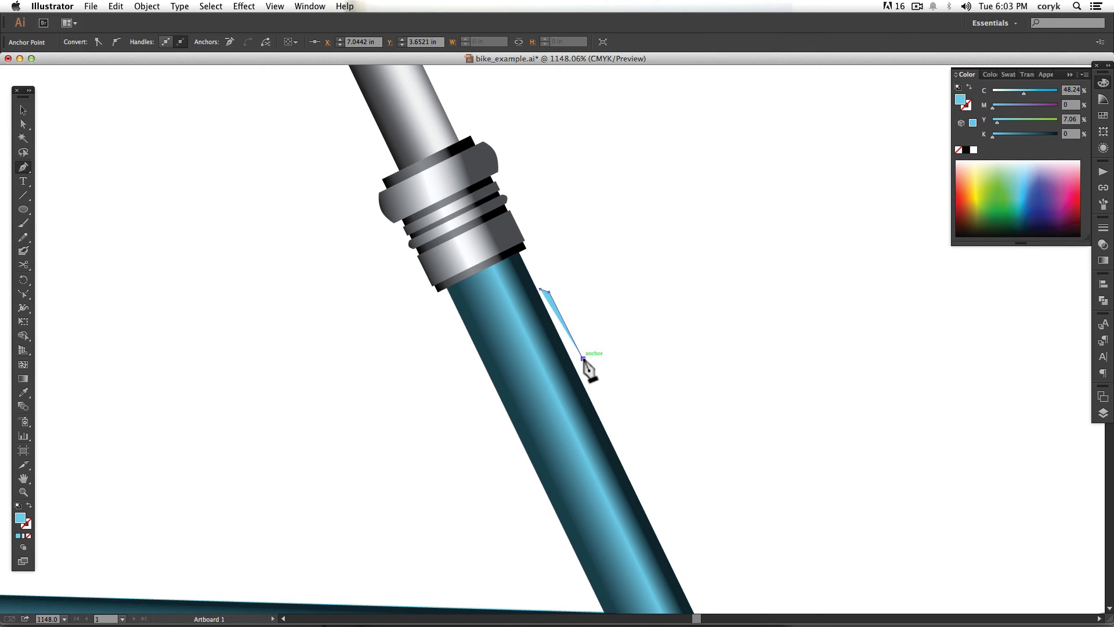
pyautogui.moveTo(525, 350); pyautogui.dragTo(540, 329)
pyautogui.click(526, 351)
pyautogui.click(540, 289)
pyautogui.hotkey('shift', 'c')
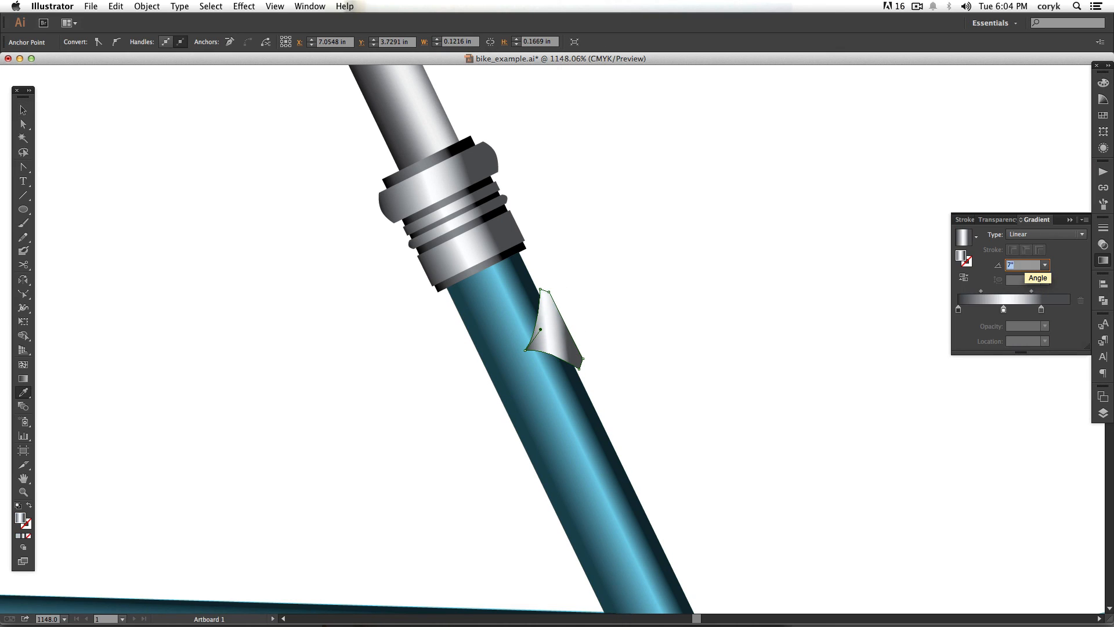
# Set the bracket's silver gradient angle to 27° and rearrange its stops into a light metallic highlight.
pyautogui.scroll(16, 1022, 265)
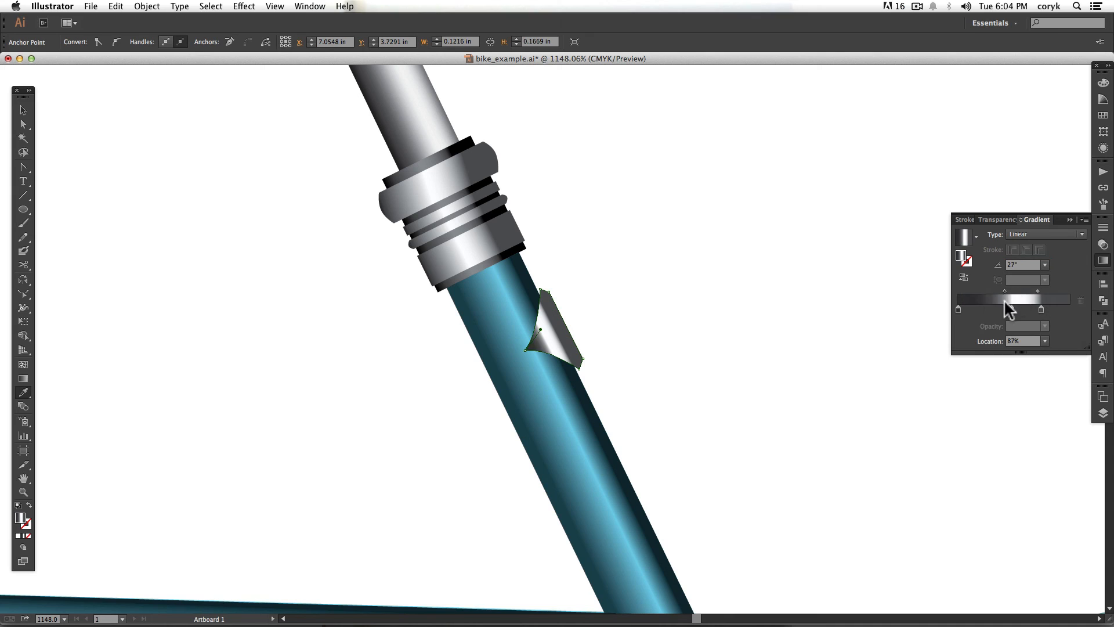
pyautogui.doubleClick(964, 310)
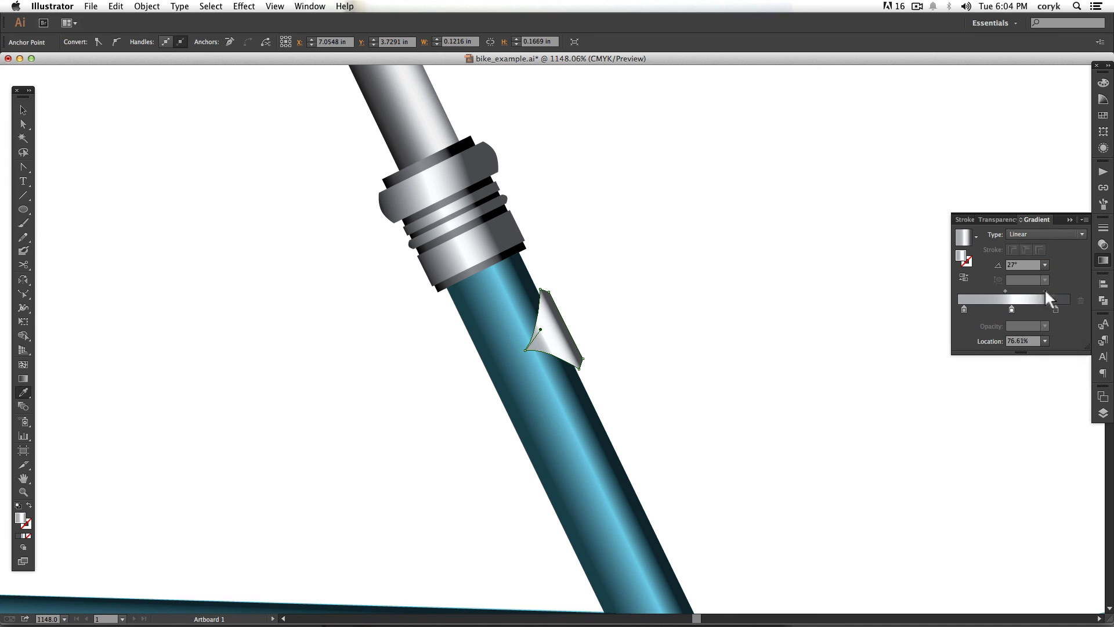
pyautogui.press('v')
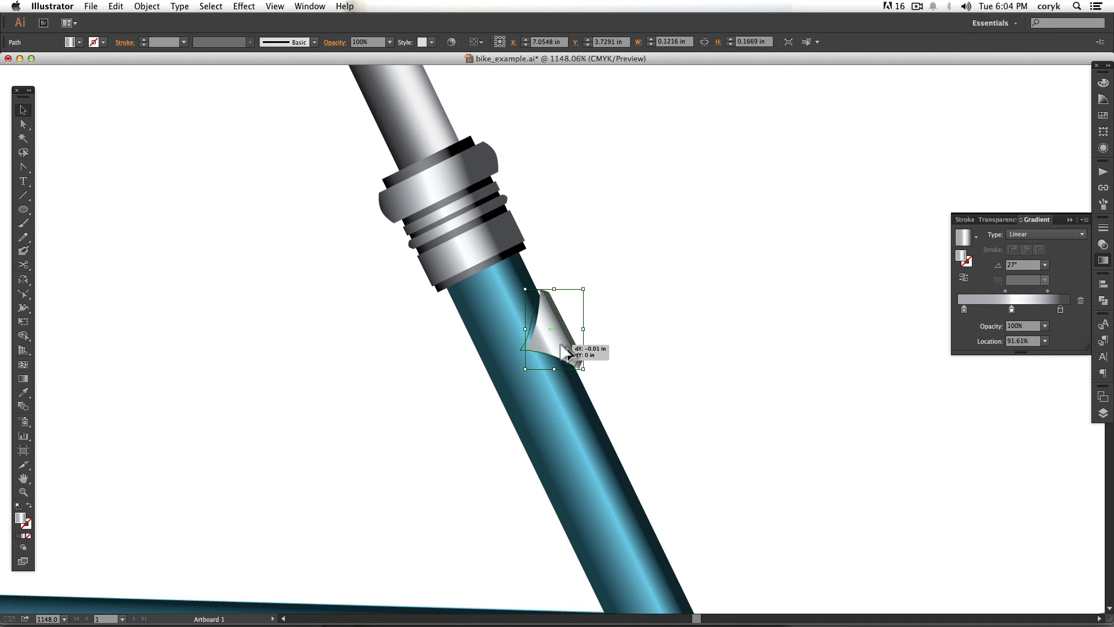
# Offset a copy of the bracket by about 0.01 in and adjust the corner points to give the bracket thickness.
pyautogui.moveTo(564, 348); pyautogui.dragTo(526, 315)
pyautogui.press('z')
pyautogui.moveTo(489, 162); pyautogui.dragTo(469, 130)
pyautogui.moveTo(672, 541); pyautogui.dragTo(685, 577)
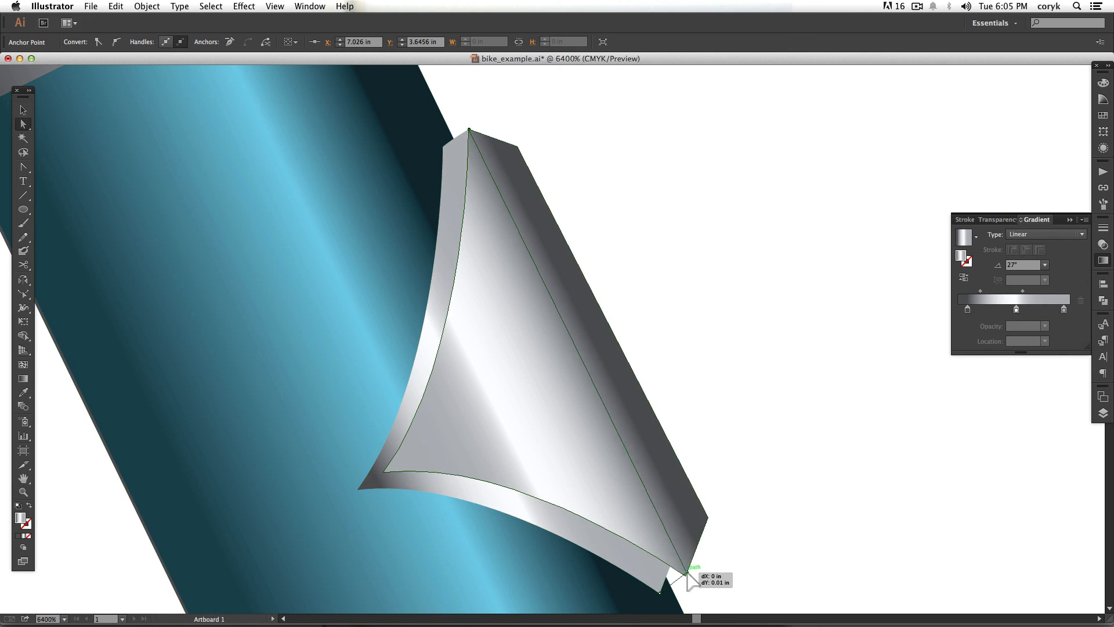
pyautogui.click(847, 441)
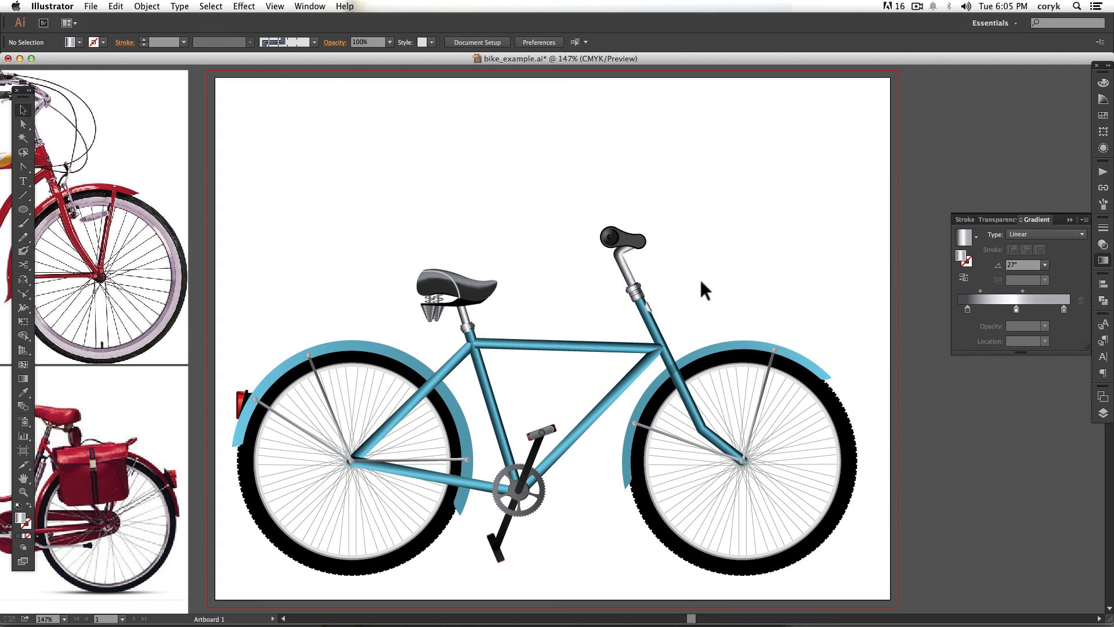
# Enlarge a copy of the front wheel's rim ring about its centre to about 3.65 in across, over the tire.
pyautogui.press('F7')
pyautogui.moveTo(609, 323); pyautogui.dragTo(833, 530)
pyautogui.moveTo(717, 459); pyautogui.dragTo(668, 462)
pyautogui.press('v')
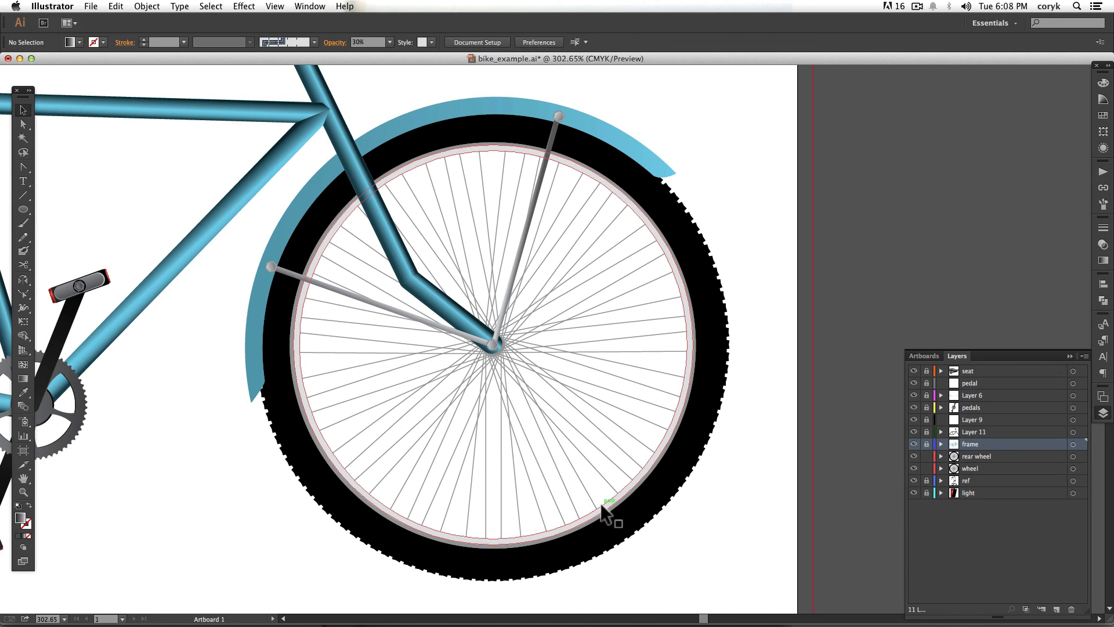
pyautogui.click(604, 515)
pyautogui.moveTo(689, 545); pyautogui.dragTo(721, 573)
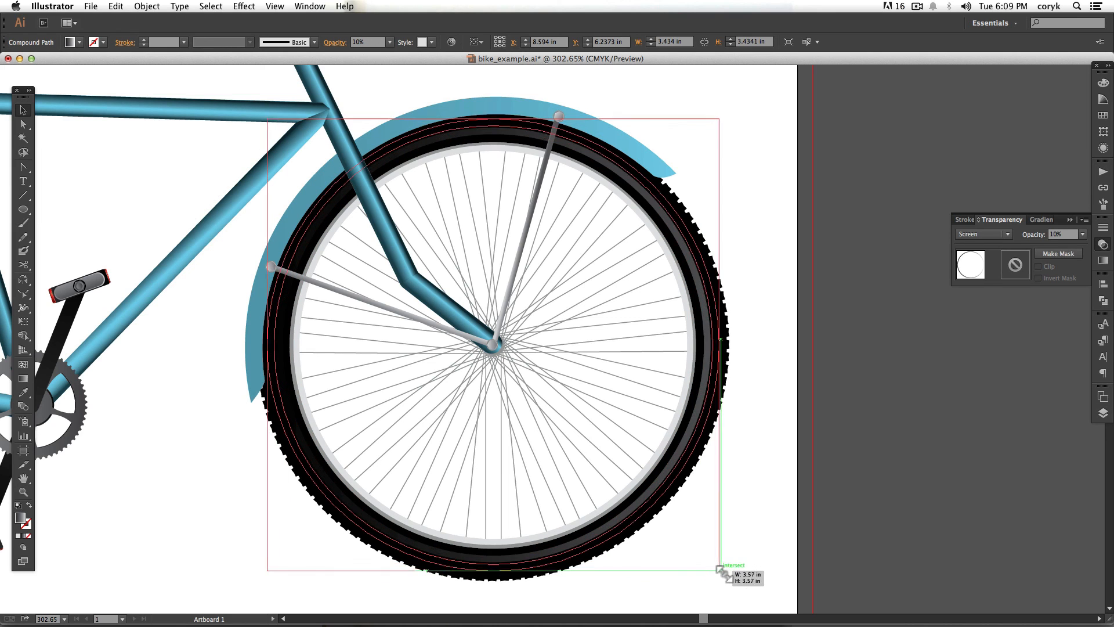
pyautogui.moveTo(726, 572); pyautogui.dragTo(721, 572)
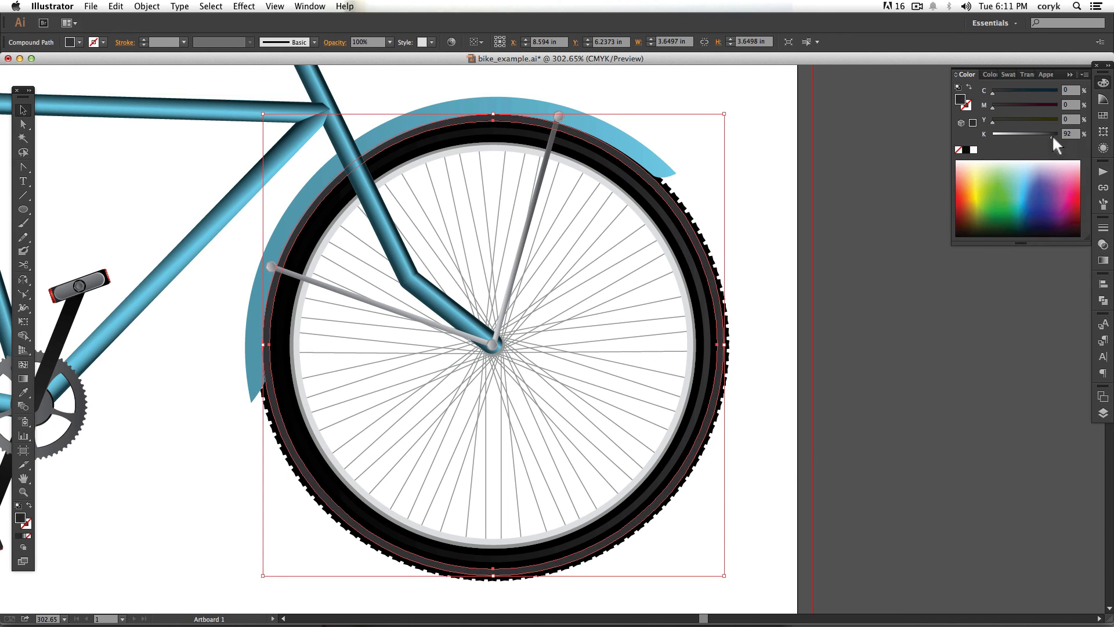
# Set the enlarged tire ring's fill to 87% black and soften it with a Gaussian Blur.
pyautogui.moveTo(1049, 137); pyautogui.dragTo(1037, 132)
pyautogui.click(244, 7)
pyautogui.moveTo(313, 232)
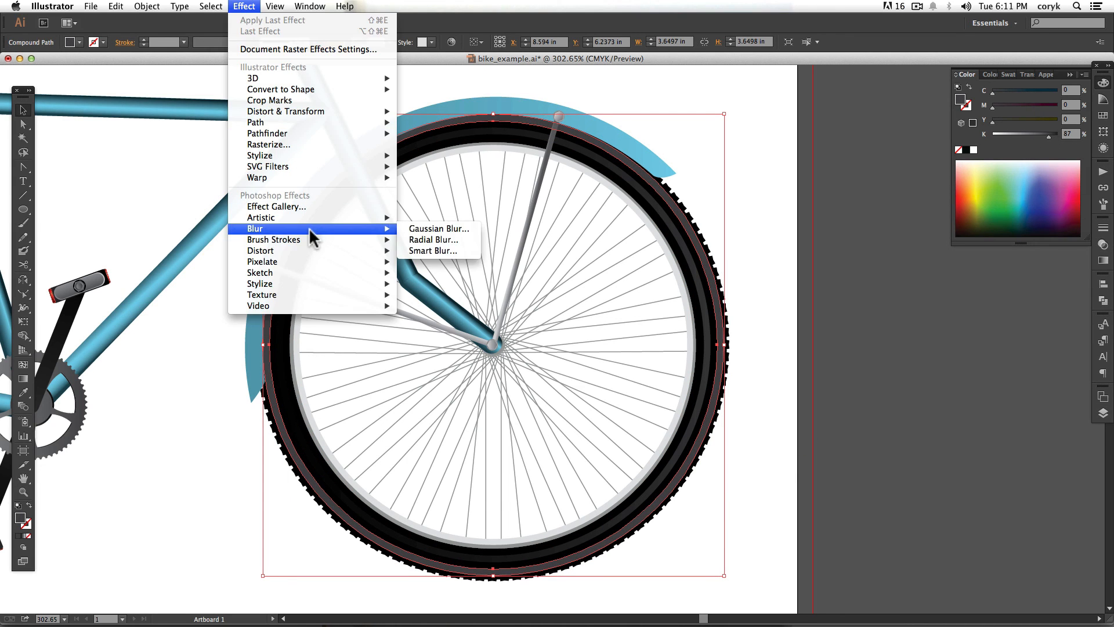
pyautogui.click(438, 226)
pyautogui.moveTo(420, 415); pyautogui.dragTo(434, 418)
pyautogui.press('Return')
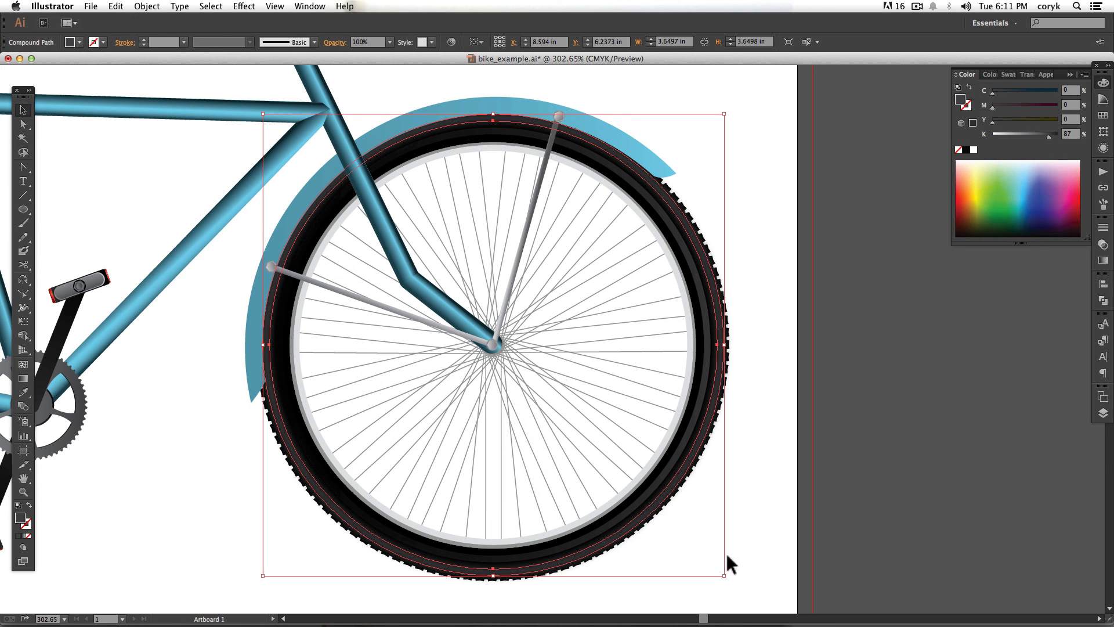
# Shrink the blurred ring on the front tire to about 3.61 in across and check the tire's shading rings.
pyautogui.moveTo(724, 576); pyautogui.dragTo(719, 575)
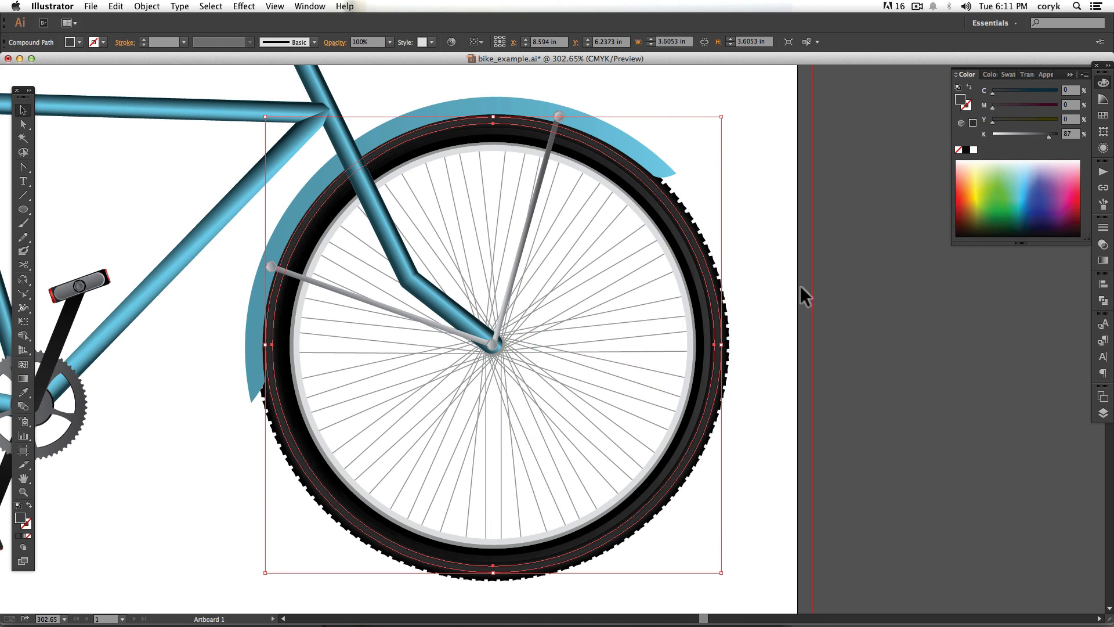
pyautogui.click(808, 310)
pyautogui.click(690, 421)
pyautogui.click(823, 371)
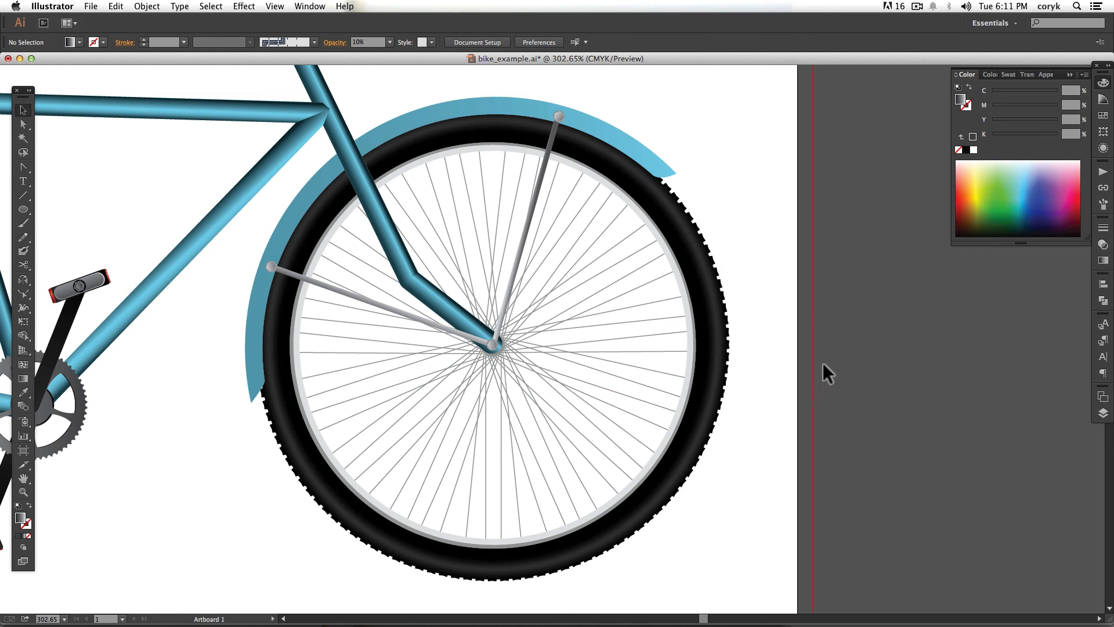
pyautogui.click(719, 443)
pyautogui.click(839, 426)
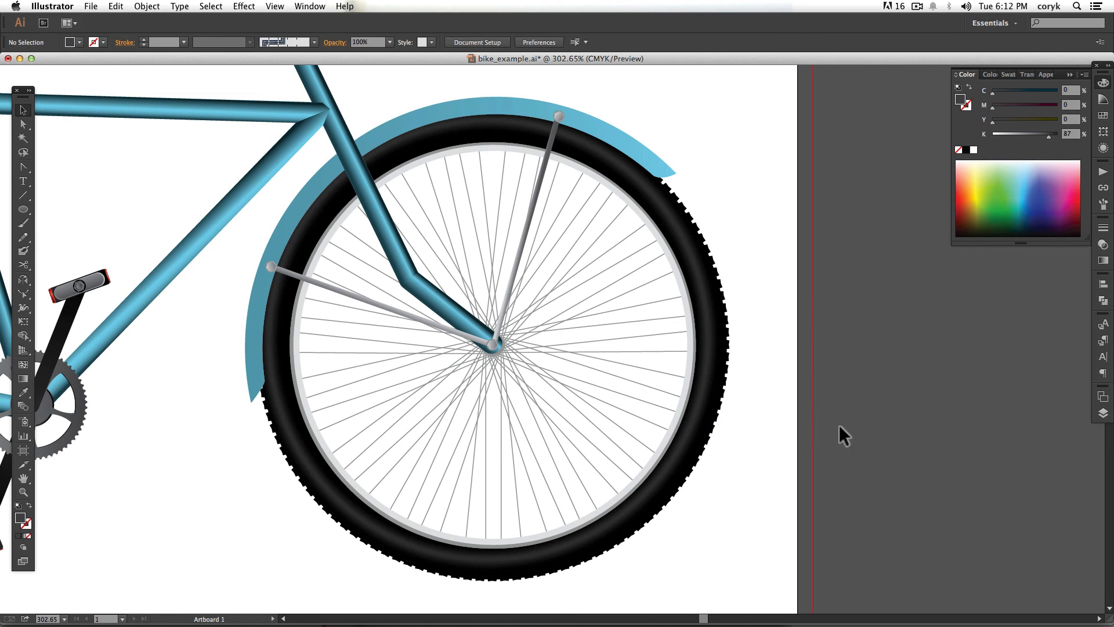
# Trim the upper-left section off the front tire's highlight ring using a freehand closed shape drawn across the fender.
pyautogui.press('super+0')
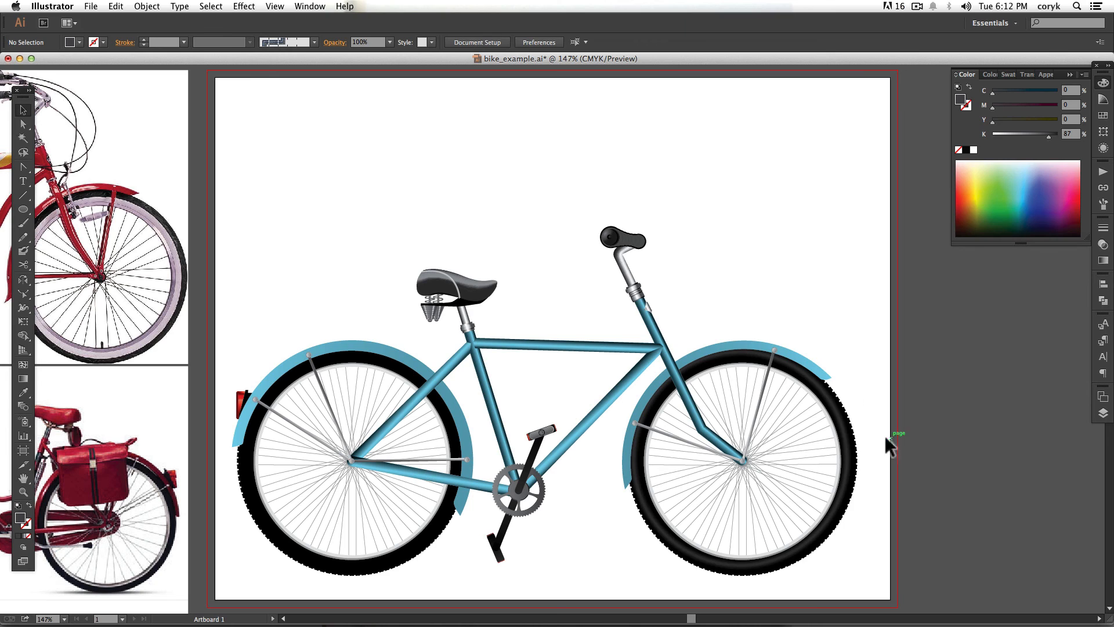
pyautogui.click(848, 429)
pyautogui.press('n')
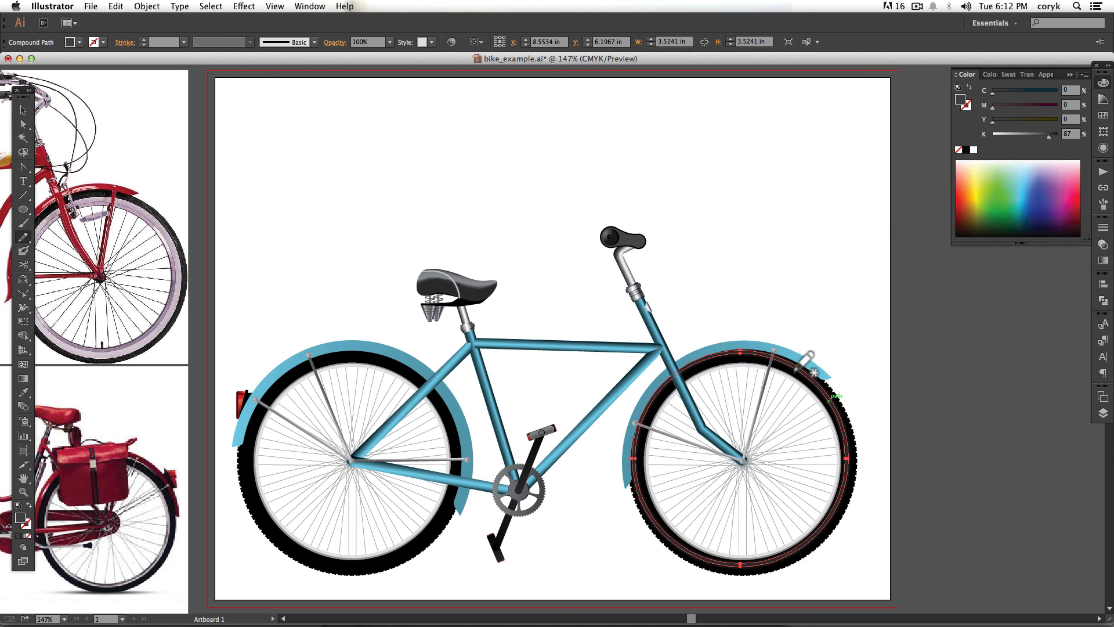
pyautogui.moveTo(639, 469); pyautogui.dragTo(735, 414)
pyautogui.press('v')
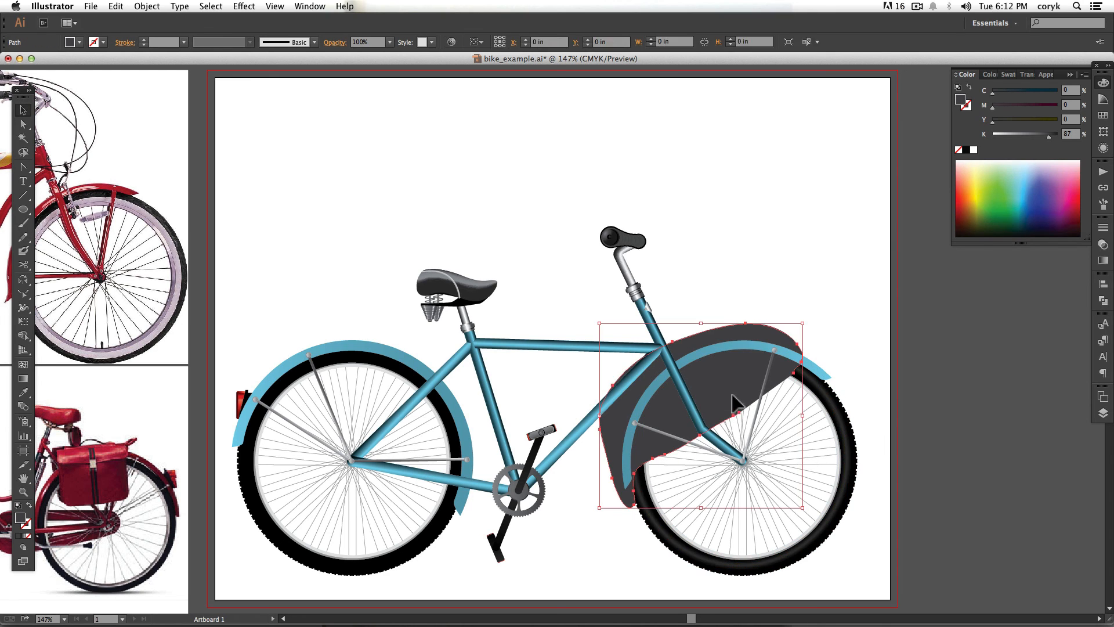
pyautogui.keyDown('shift'); pyautogui.click(841, 433); pyautogui.keyUp('shift')
pyautogui.hotkey('shift', 'm')
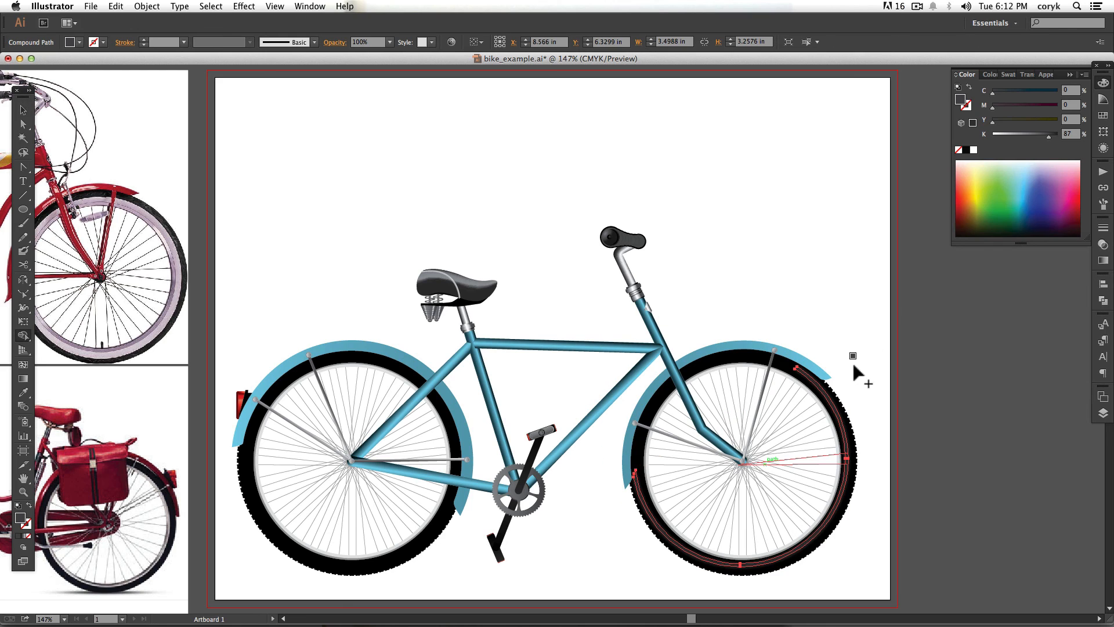
# Rotate a copy of the trimmed highlight about the front wheel's hub so it follows the tire's left side.
pyautogui.keyDown('alt'); pyautogui.click(742, 461); pyautogui.keyUp('alt')
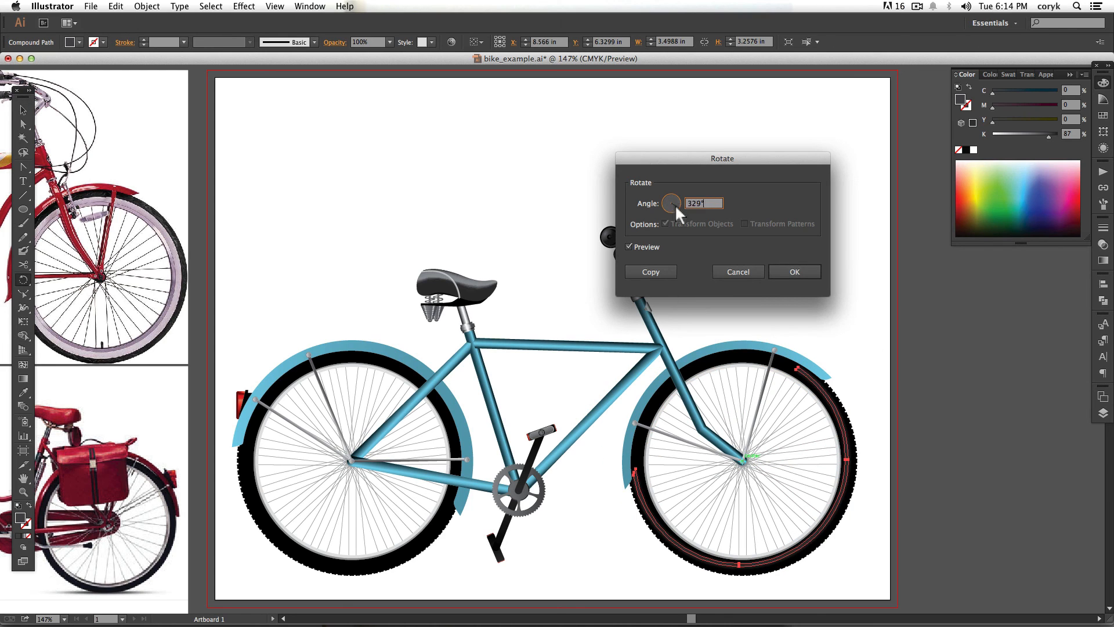
pyautogui.moveTo(676, 207); pyautogui.dragTo(665, 219)
pyautogui.click(650, 272)
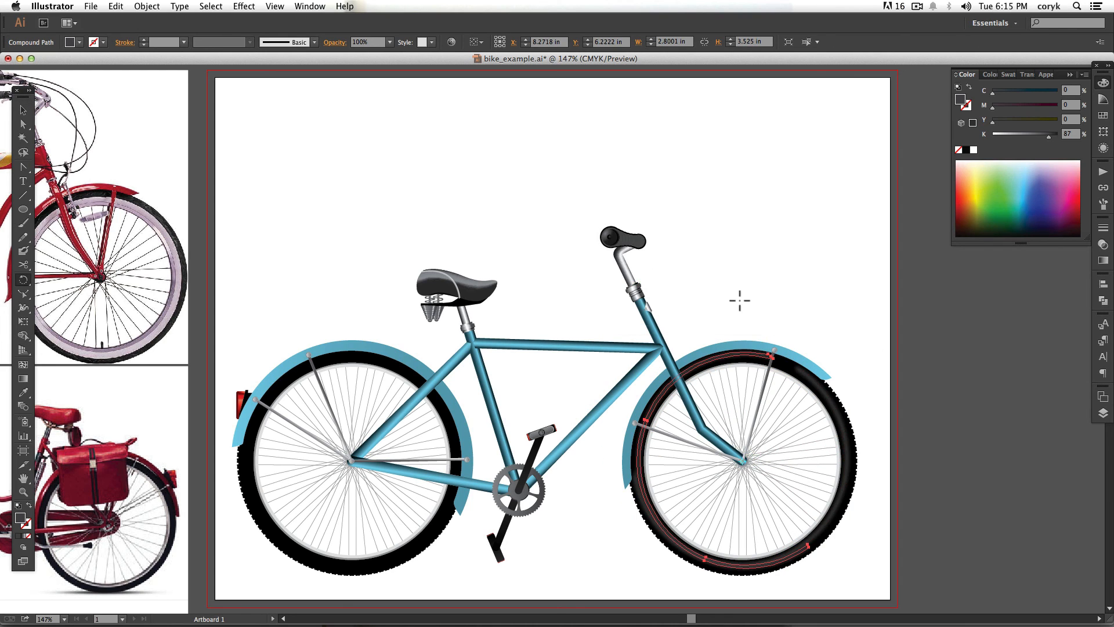
# Nudge the rotated highlight copy about 0.08 in left and 0.03 in down on the front tire.
pyautogui.press('v')
pyautogui.click(752, 288)
pyautogui.click(768, 360)
pyautogui.press('Left')
pyautogui.press('Left')
pyautogui.press('Left')
pyautogui.press('Left')
pyautogui.press('Left')
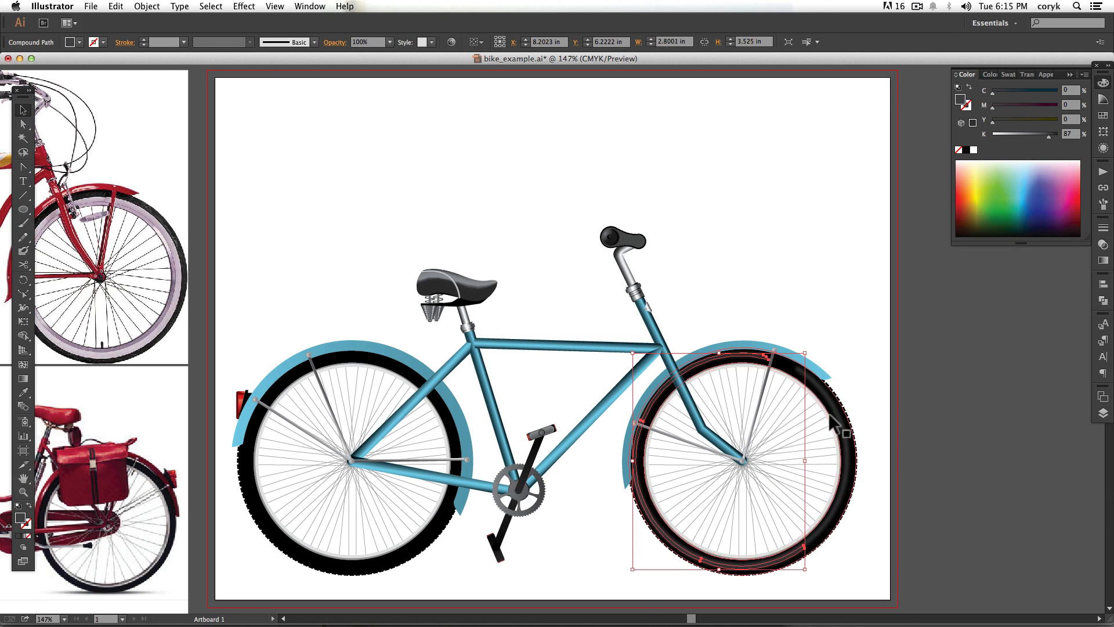
pyautogui.press('Left')
pyautogui.press('Down')
pyautogui.press('Down')
# Lower the rotated highlight copy's opacity to 60%.
pyautogui.click(1103, 244)
pyautogui.click(1082, 234)
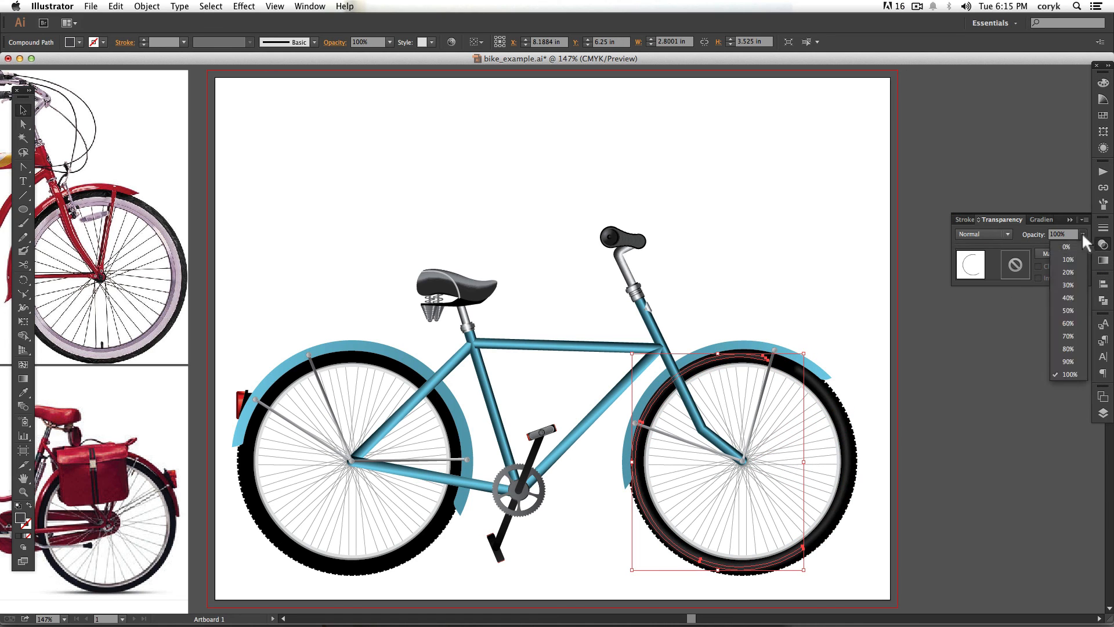
pyautogui.click(1063, 323)
pyautogui.click(775, 287)
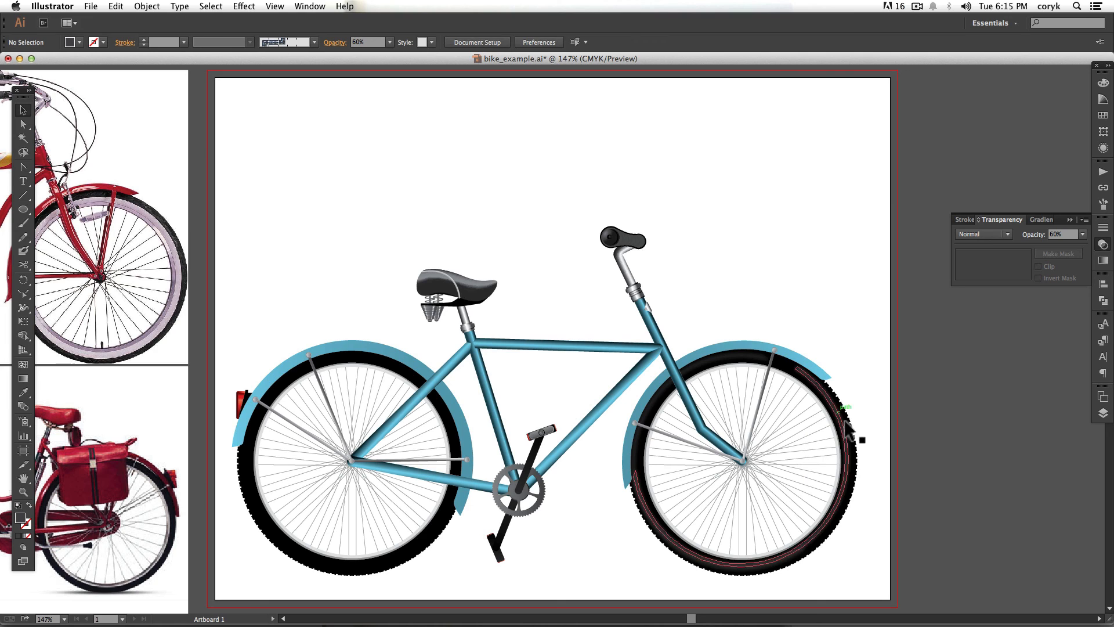
# Copy both front tire highlights onto the rear tire and send the copies to the rear wheel layer.
pyautogui.click(858, 436)
pyautogui.moveTo(842, 424); pyautogui.dragTo(449, 423)
pyautogui.press('F7')
pyautogui.click(981, 456)
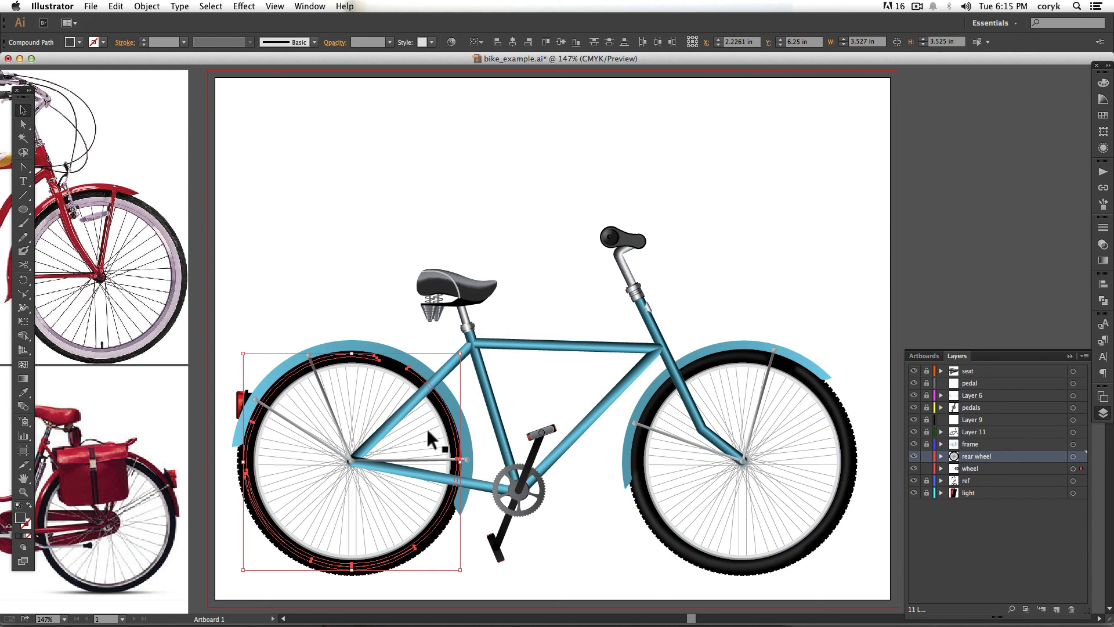
pyautogui.rightClick(366, 355)
pyautogui.moveTo(402, 437)
pyautogui.click(525, 500)
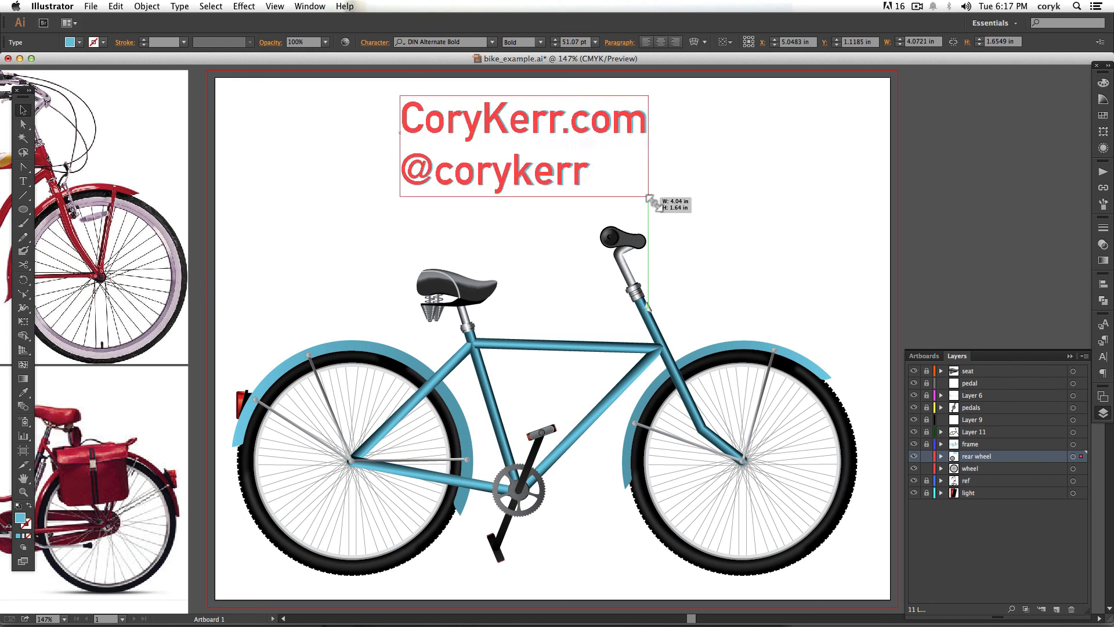
# Enlarge the website and handle text above the bike to about 69 pt and place a duplicate to its right.
pyautogui.moveTo(653, 195); pyautogui.dragTo(746, 219)
pyautogui.moveTo(646, 188); pyautogui.dragTo(791, 185)
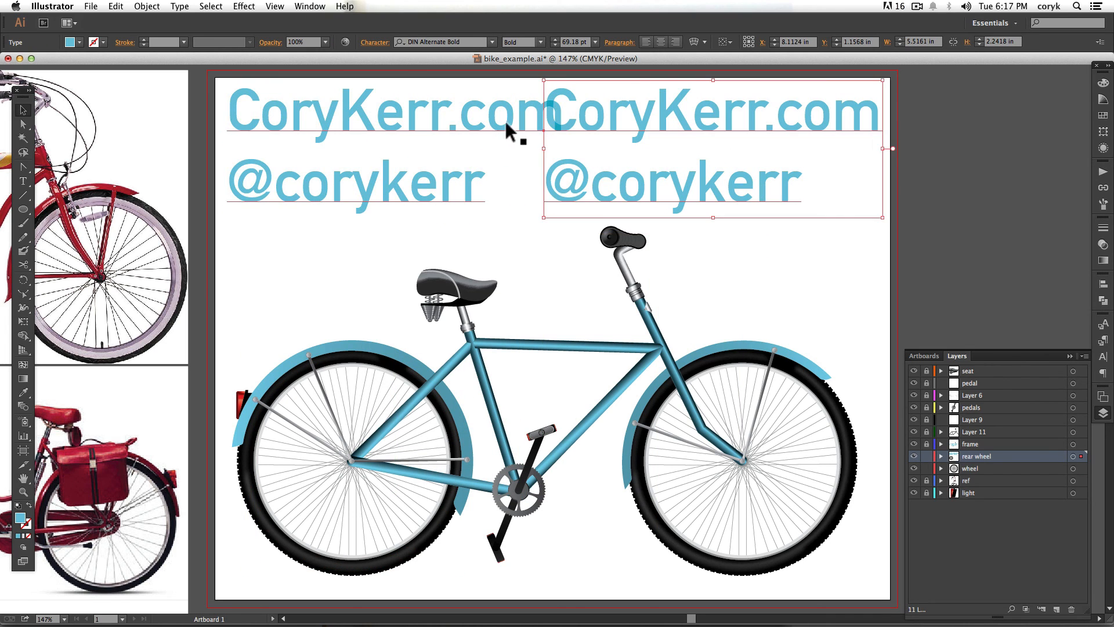
# Right-align the original website and handle text, move it beside the duplicate and shrink it to fit the artboard.
pyautogui.click(503, 120)
pyautogui.click(675, 42)
pyautogui.moveTo(227, 108); pyautogui.dragTo(539, 111)
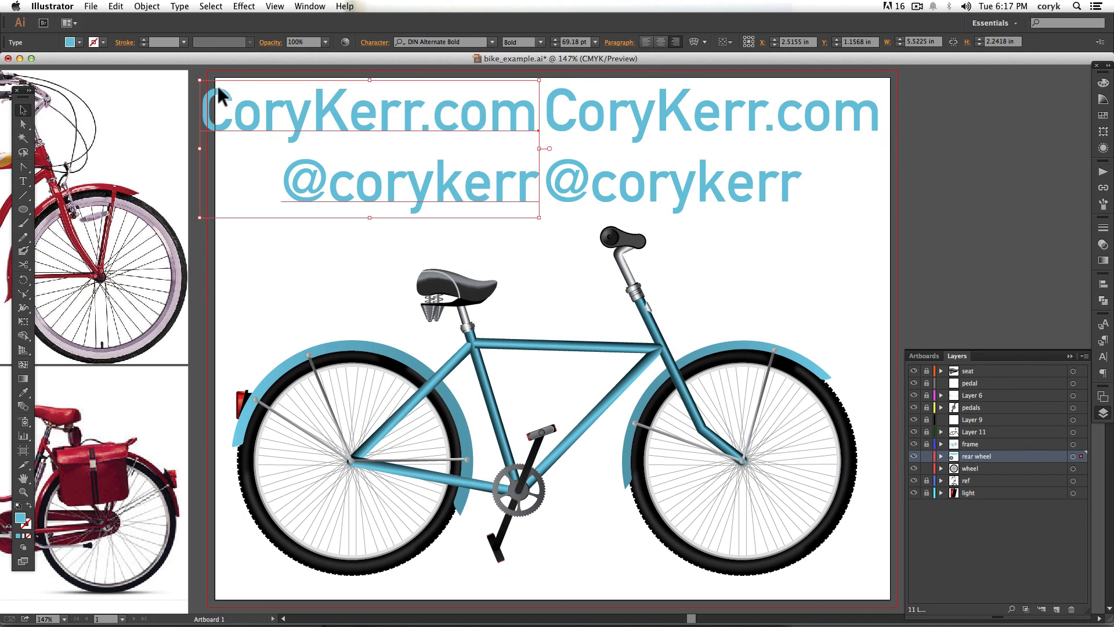
pyautogui.moveTo(199, 80); pyautogui.dragTo(232, 93)
# Replace the duplicate's text with "Stay tuned for part II" on two lines and shift it slightly right and down.
pyautogui.doubleClick(596, 121)
pyautogui.press('super+a')
pyautogui.write('Stay tuned')
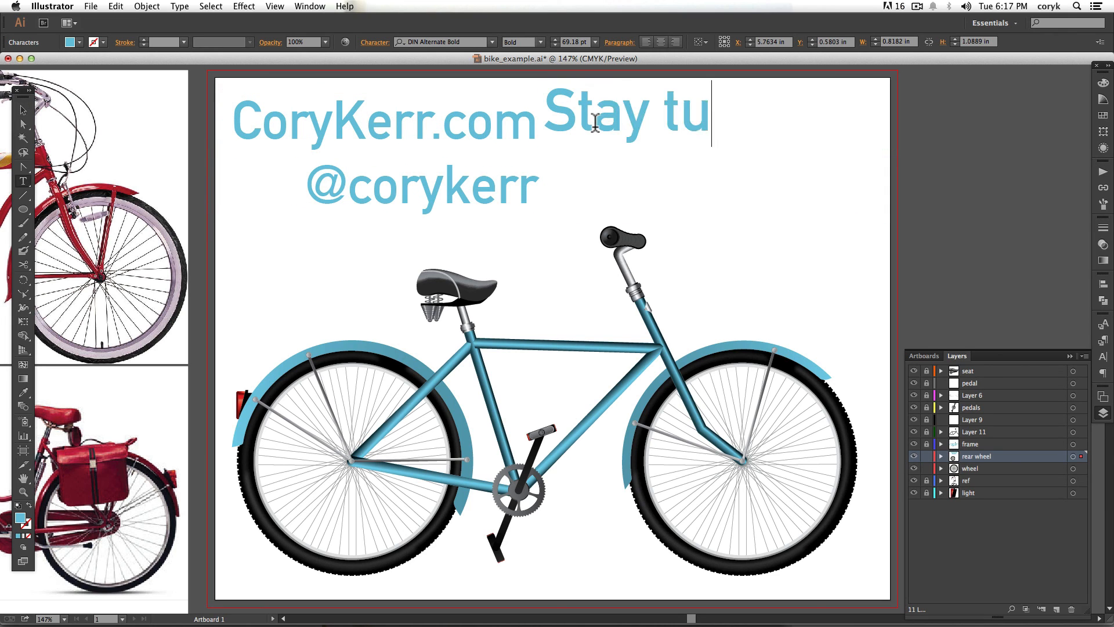
pyautogui.press('Return')
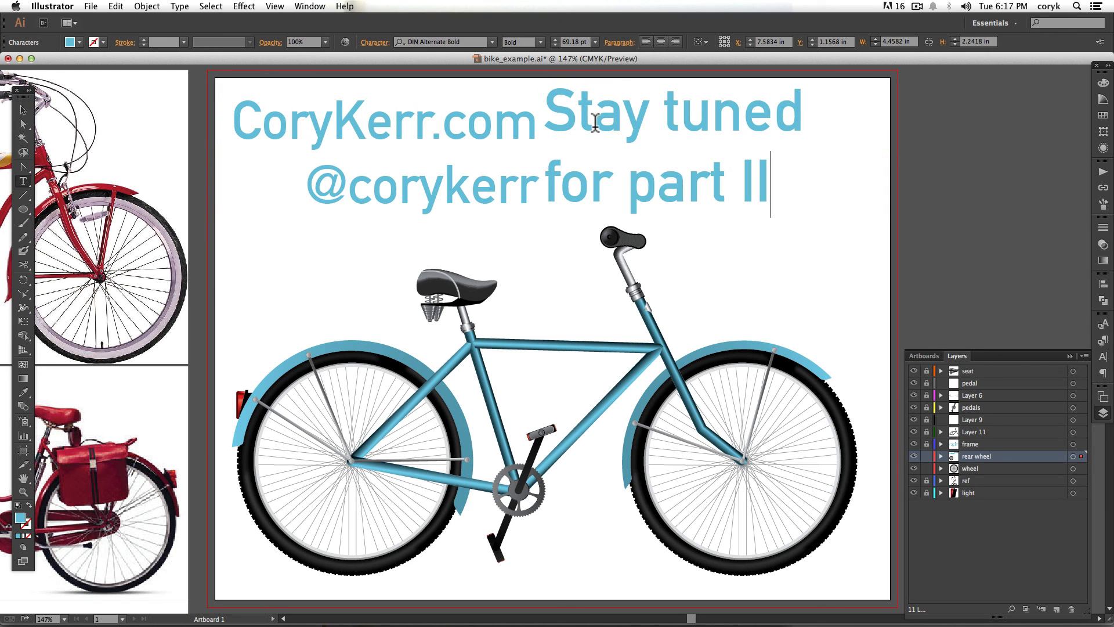
pyautogui.press('Escape')
pyautogui.moveTo(712, 182); pyautogui.dragTo(737, 190)
# Draw a downward arrow between the two texts, using a bar about 0.27 in wide and a rectangle reshaped into a triangular head.
pyautogui.press('m')
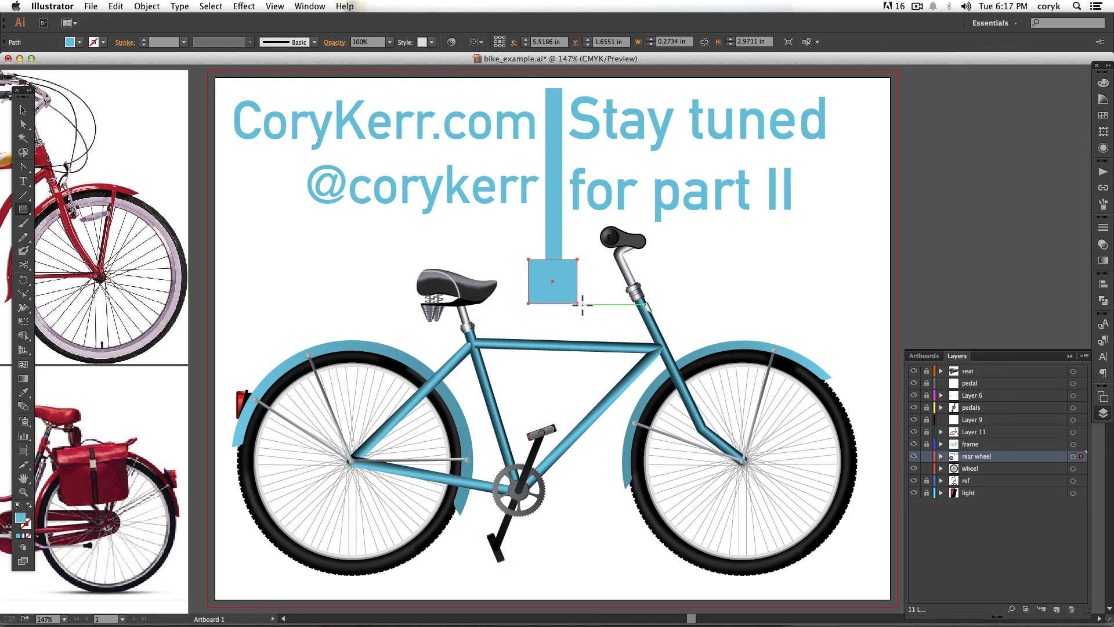
pyautogui.click(577, 304)
pyautogui.press('a')
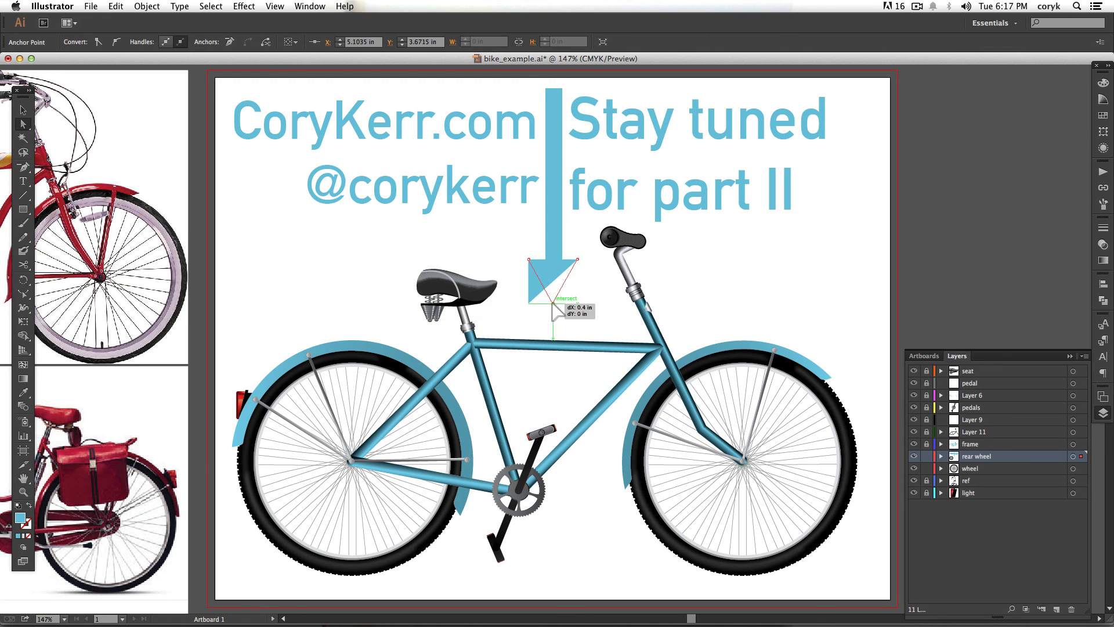